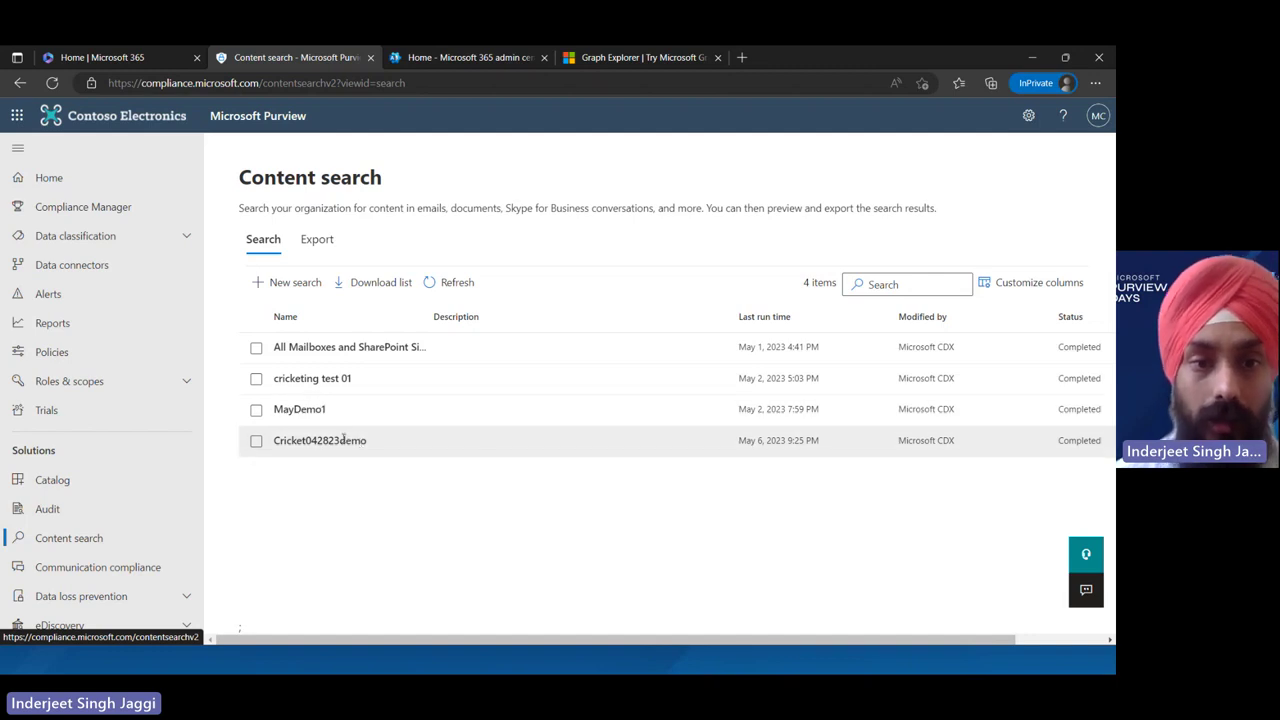
Open the Cricket042823demo search details and note its 303.69 KB size, 3 unindexed items and mailbox count
left_click(343, 441)
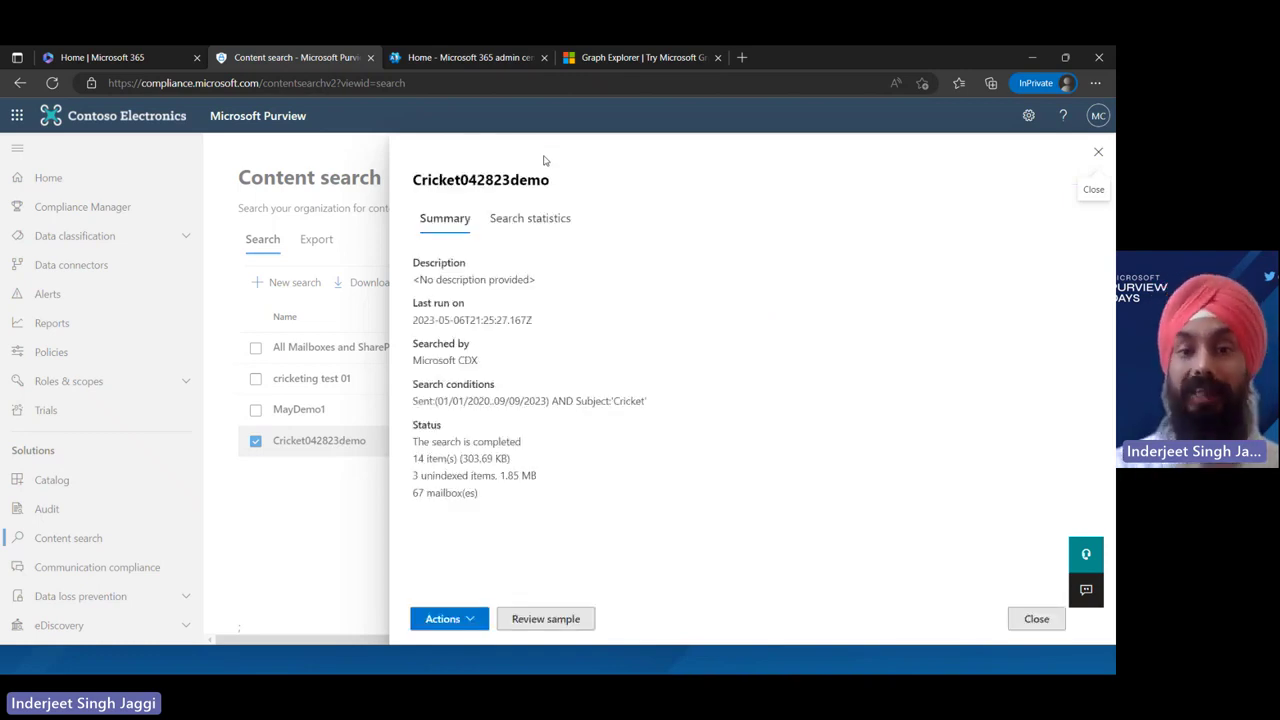
double_click(475, 458)
left_click(498, 475)
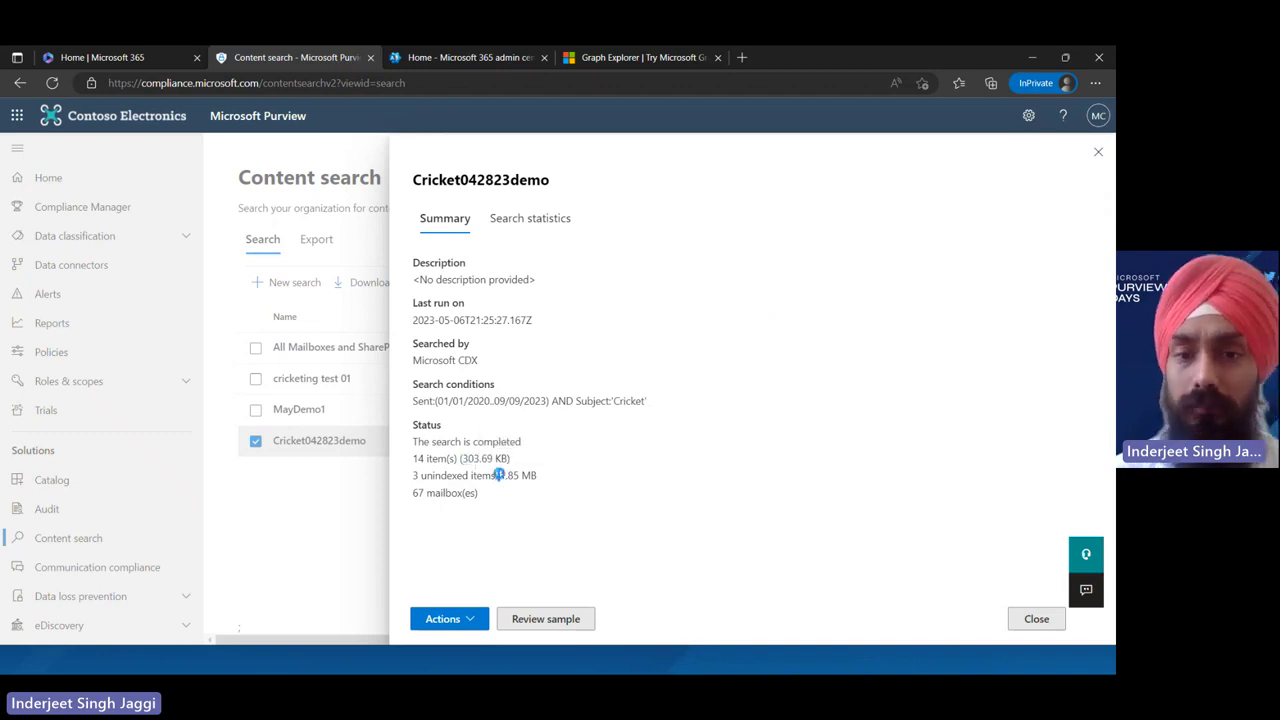
triple_click(498, 475)
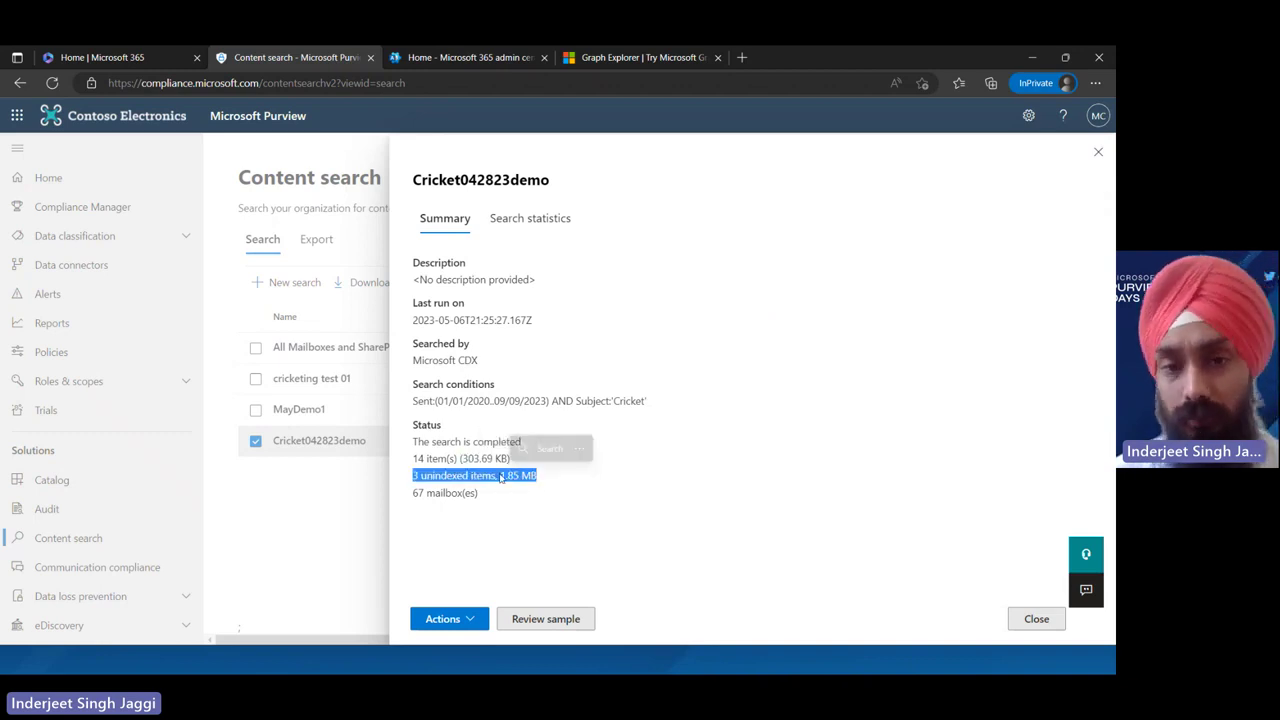
double_click(436, 493)
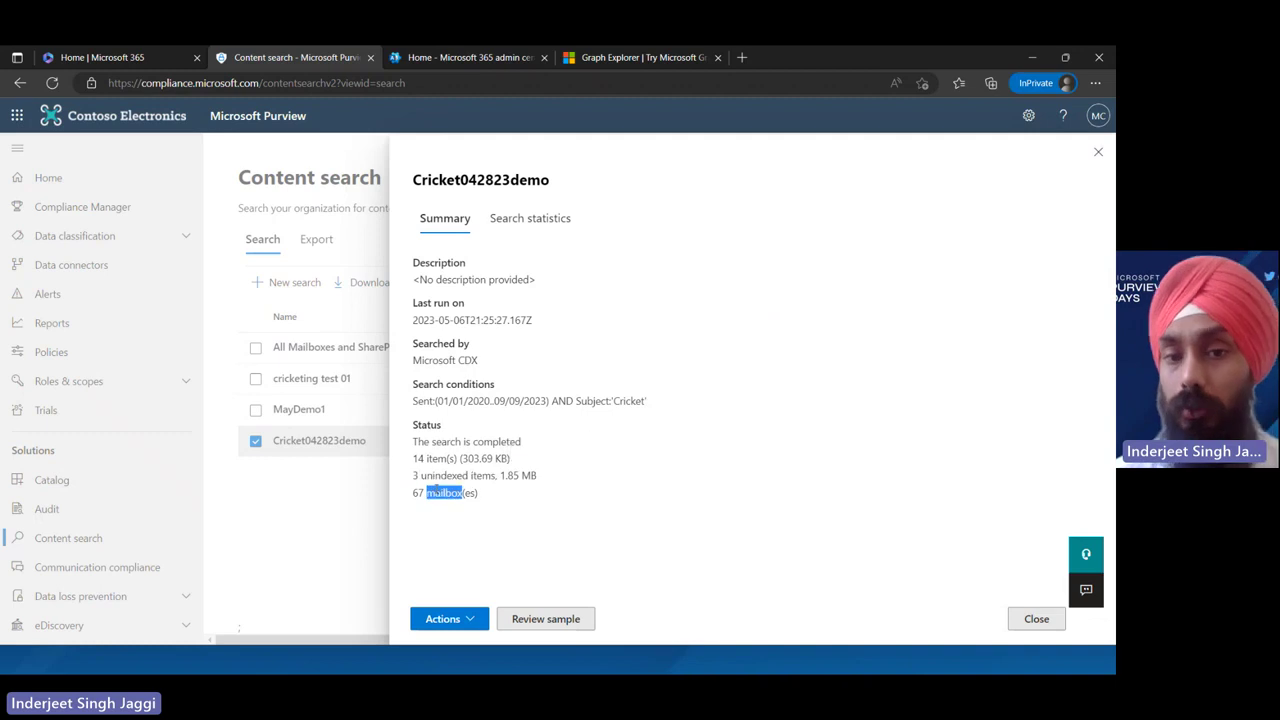
Expand the Search content statistics of Cricket042823demo and bring up its sample results
left_click(517, 226)
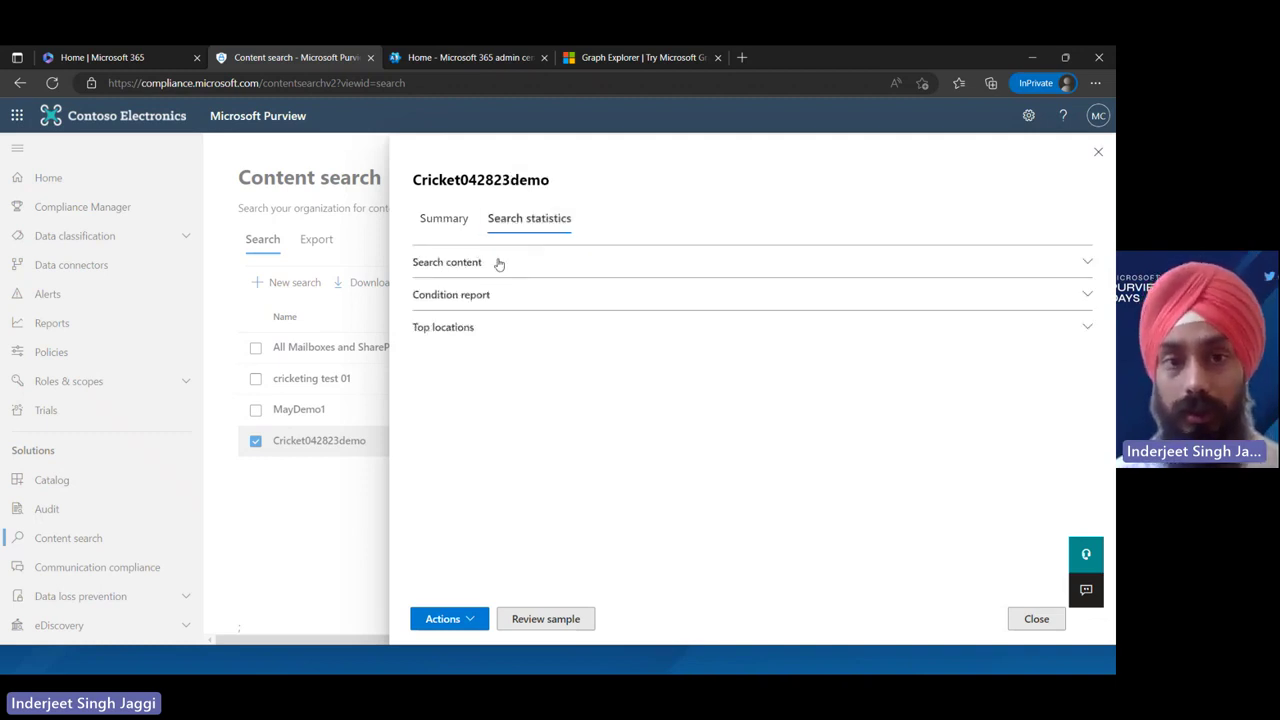
left_click(499, 263)
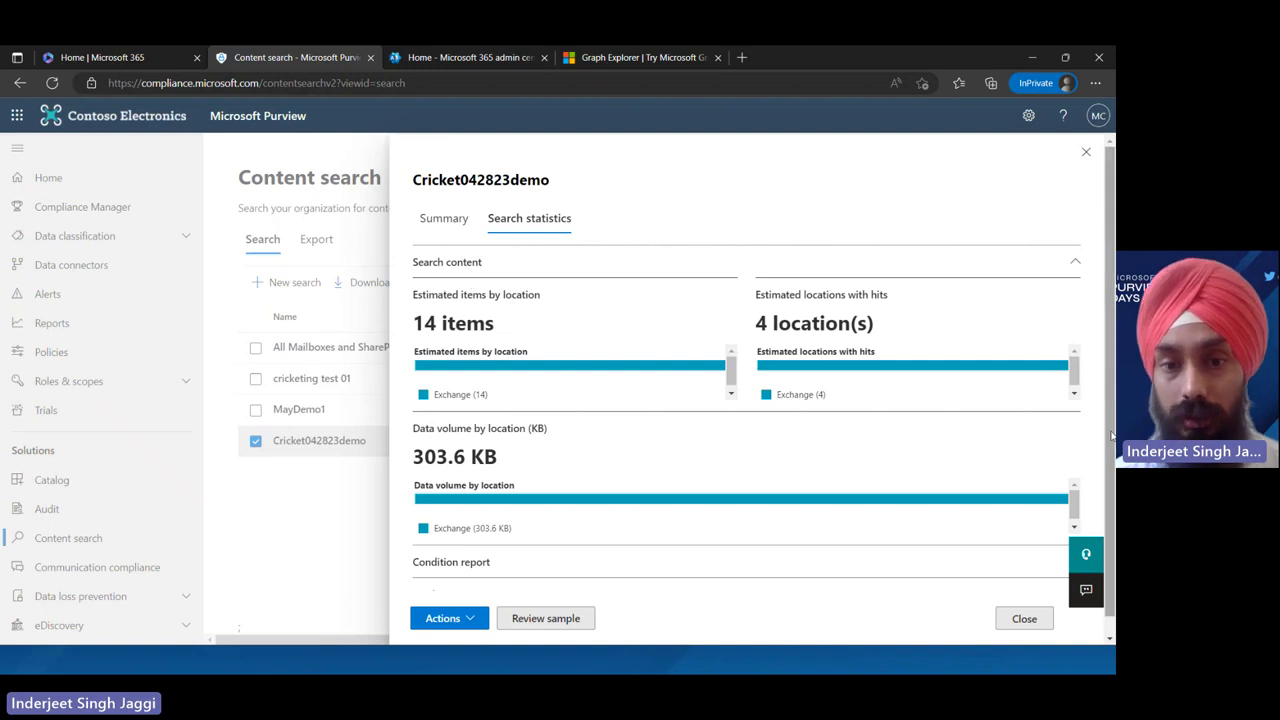
scroll(900, 560, "down", 1)
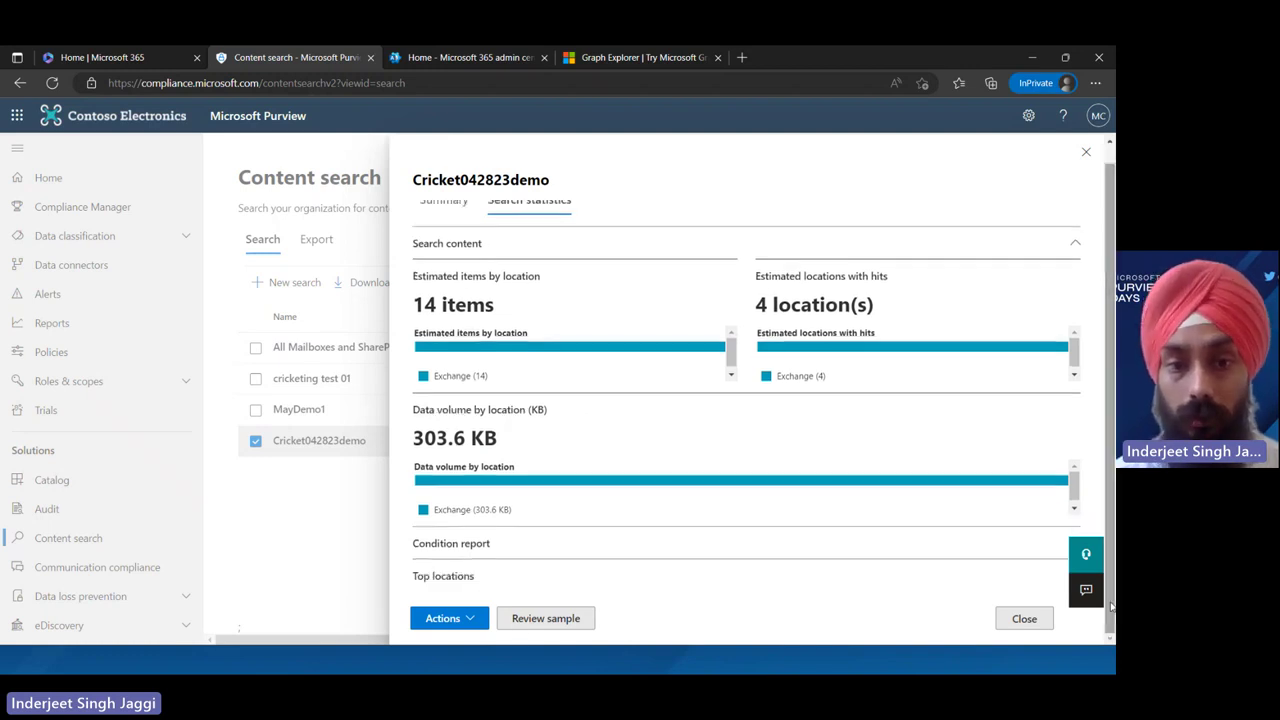
left_click(535, 619)
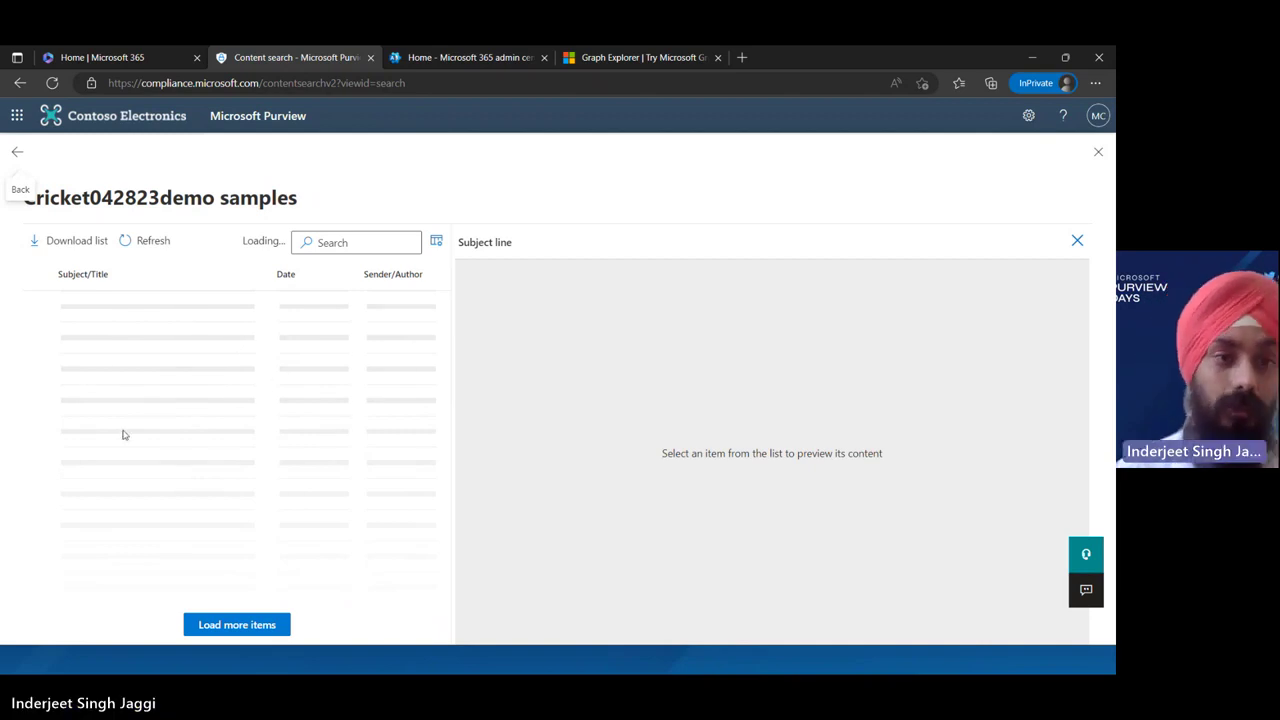
Leave the samples, glance at the search's Actions menu, then close the Cricket042823demo details flyout
left_click(16, 153)
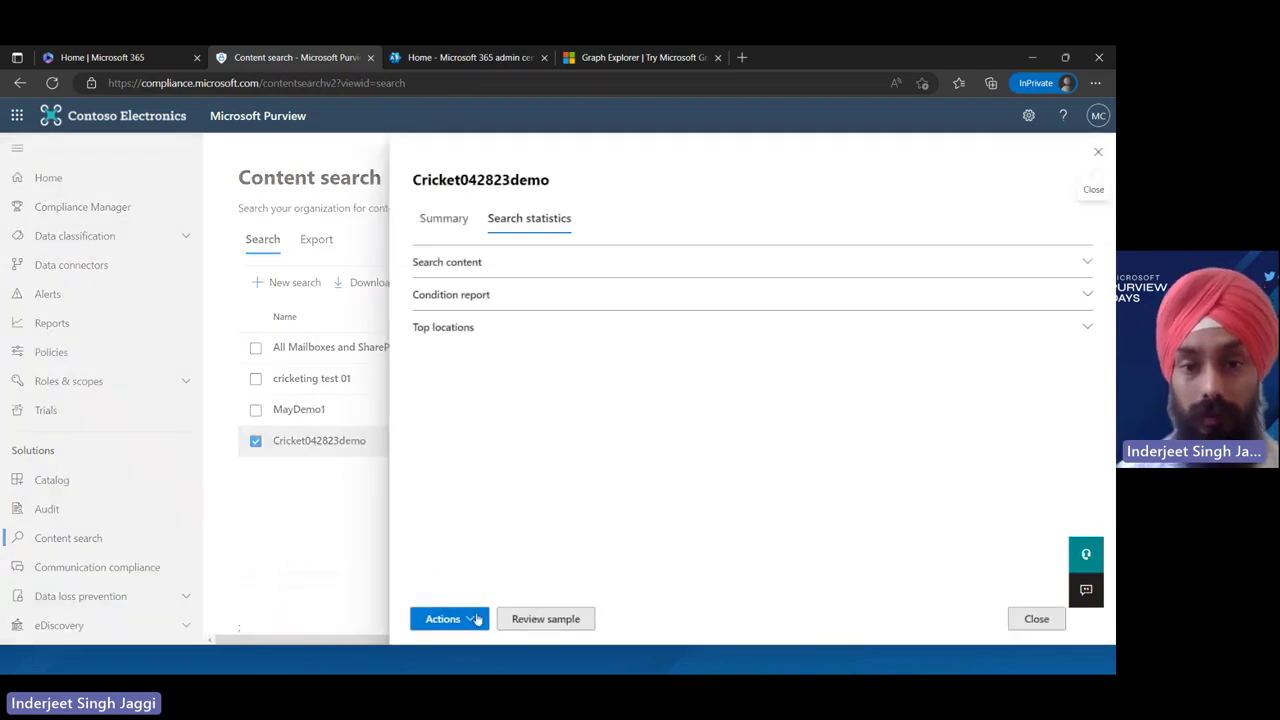
left_click(467, 622)
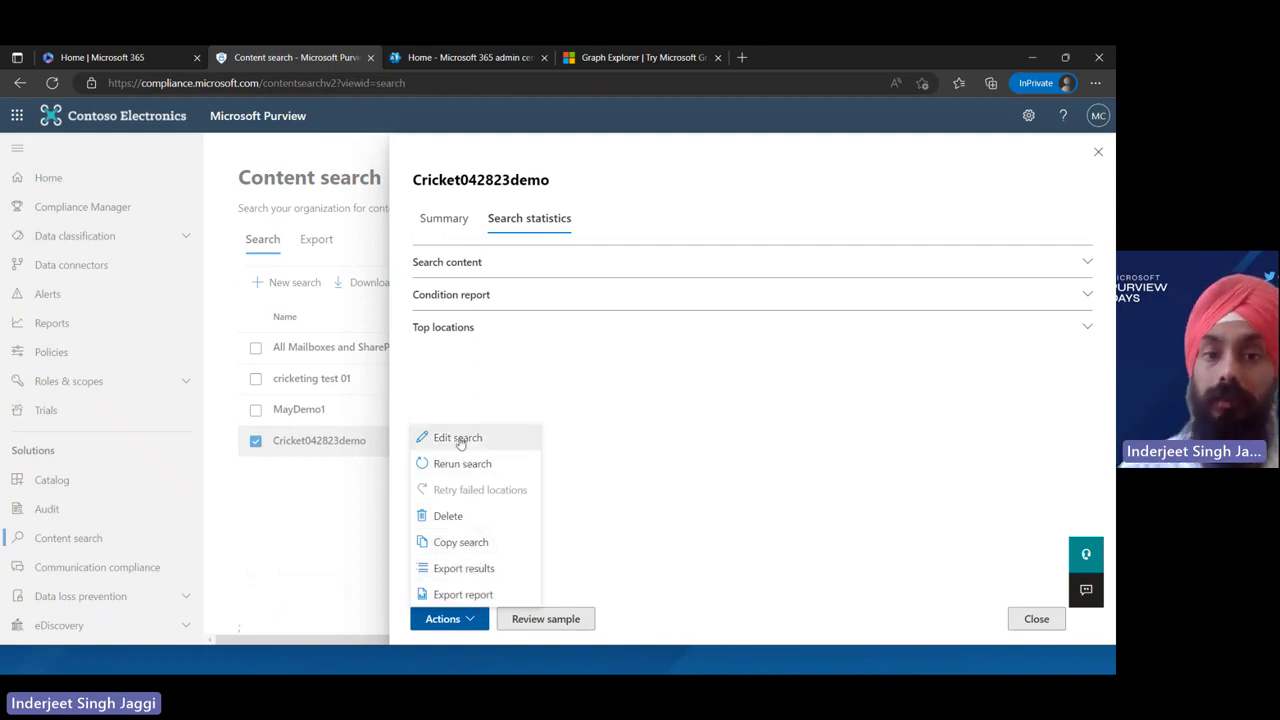
left_click(272, 494)
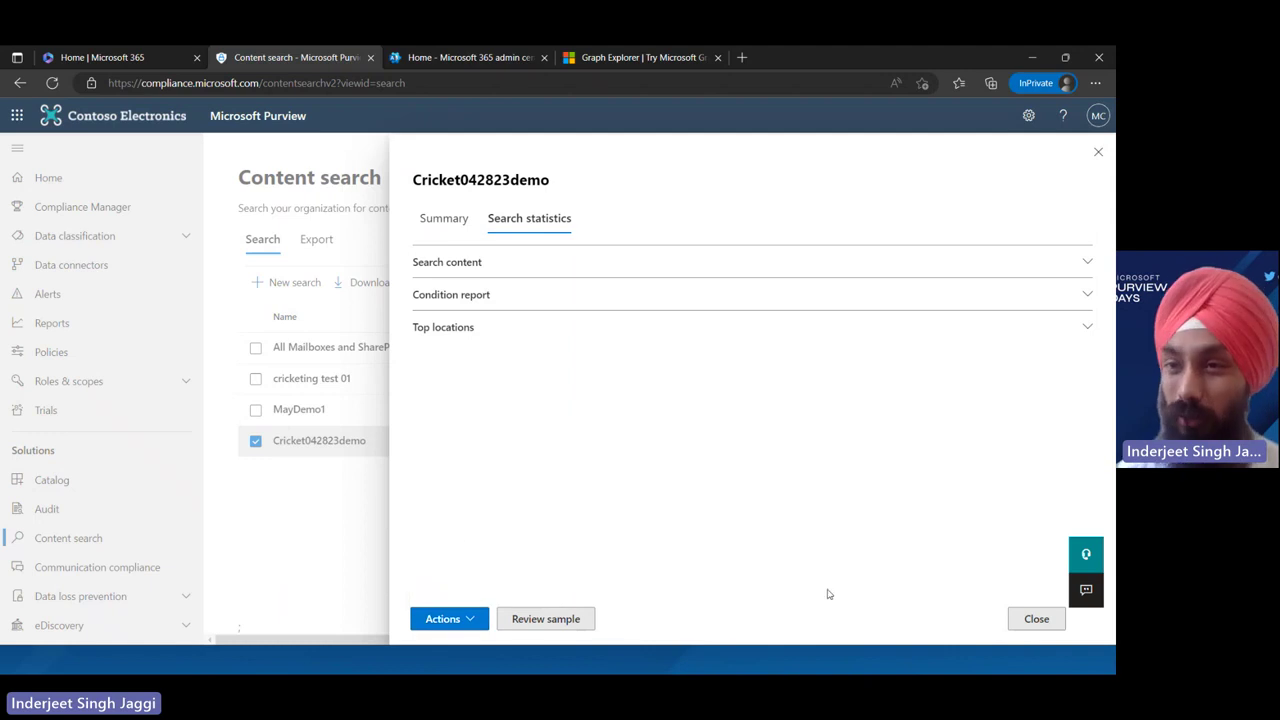
left_click(1046, 628)
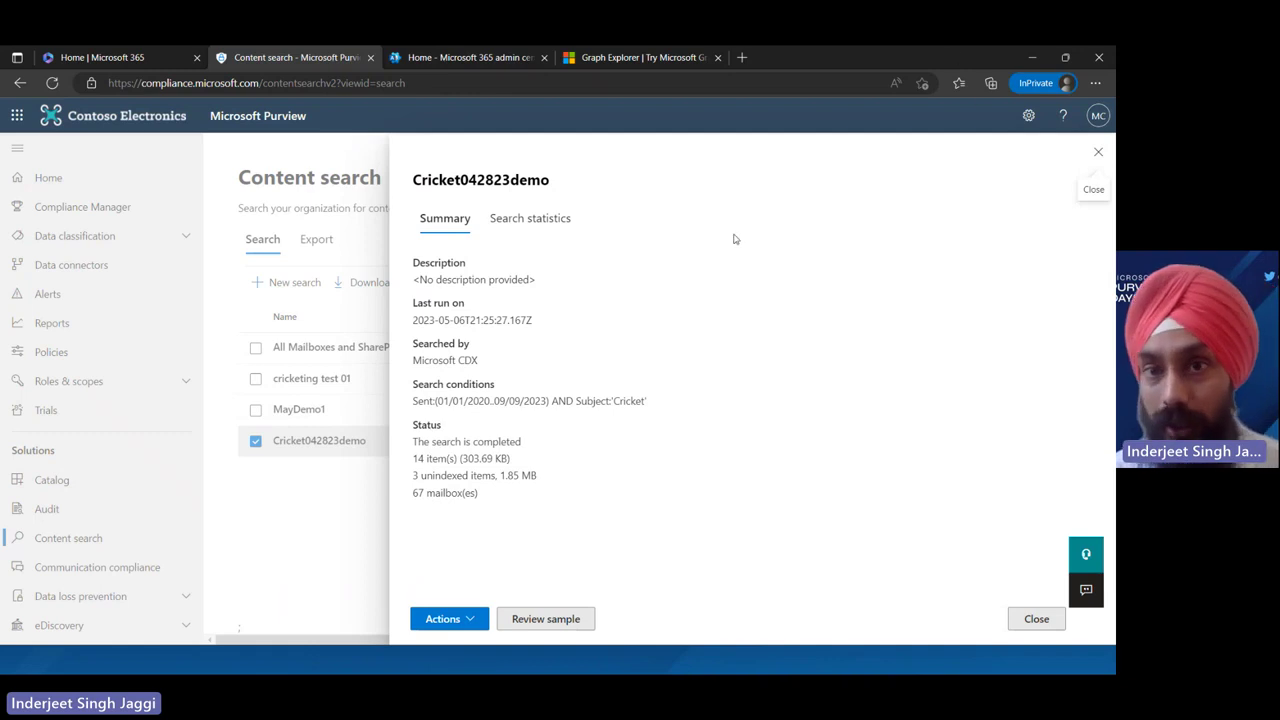
left_click(1038, 616)
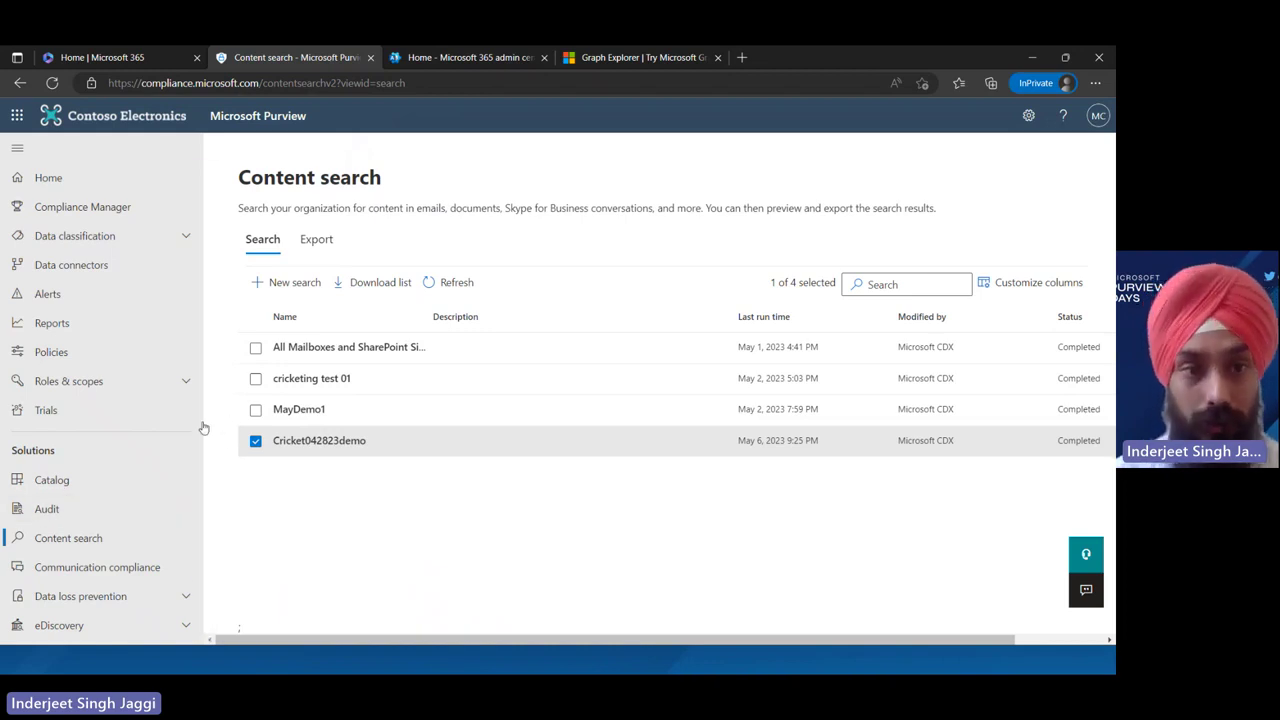
Go to the eDiscovery (Standard) cases, check Demosearch4May's actions, and open the Wheels case
left_click_drag(203, 428, 237, 569)
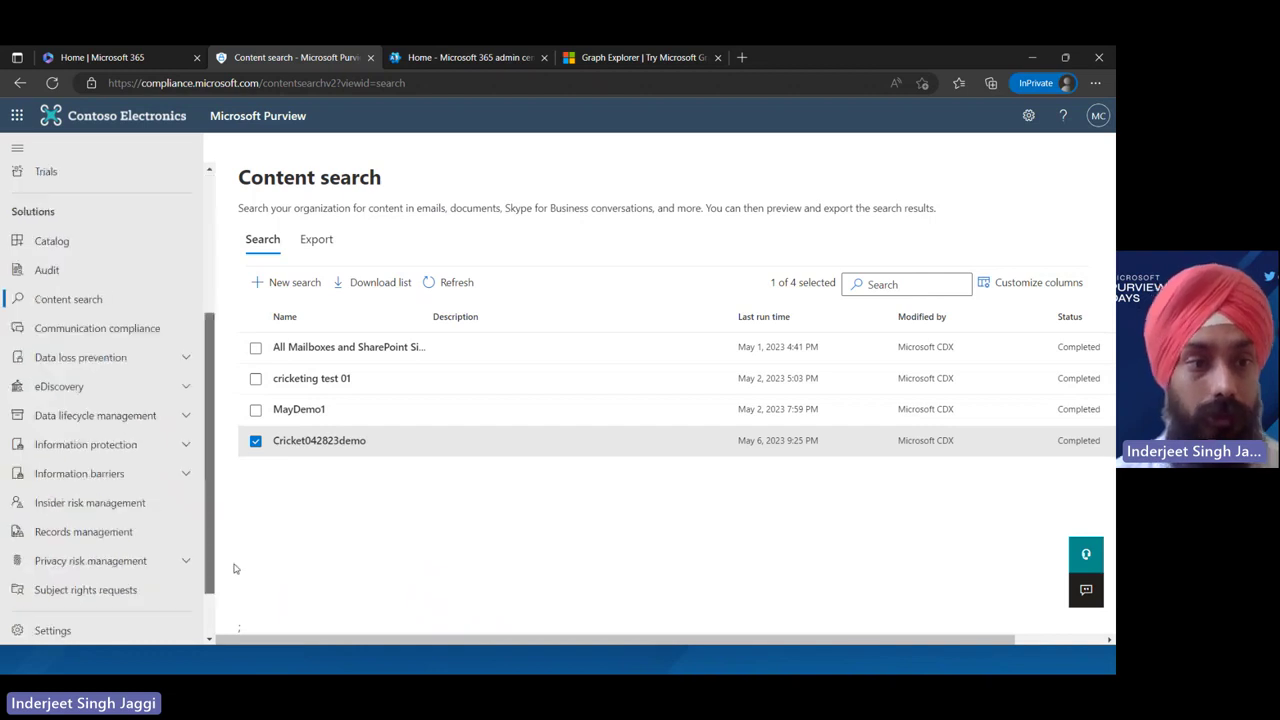
left_click(177, 390)
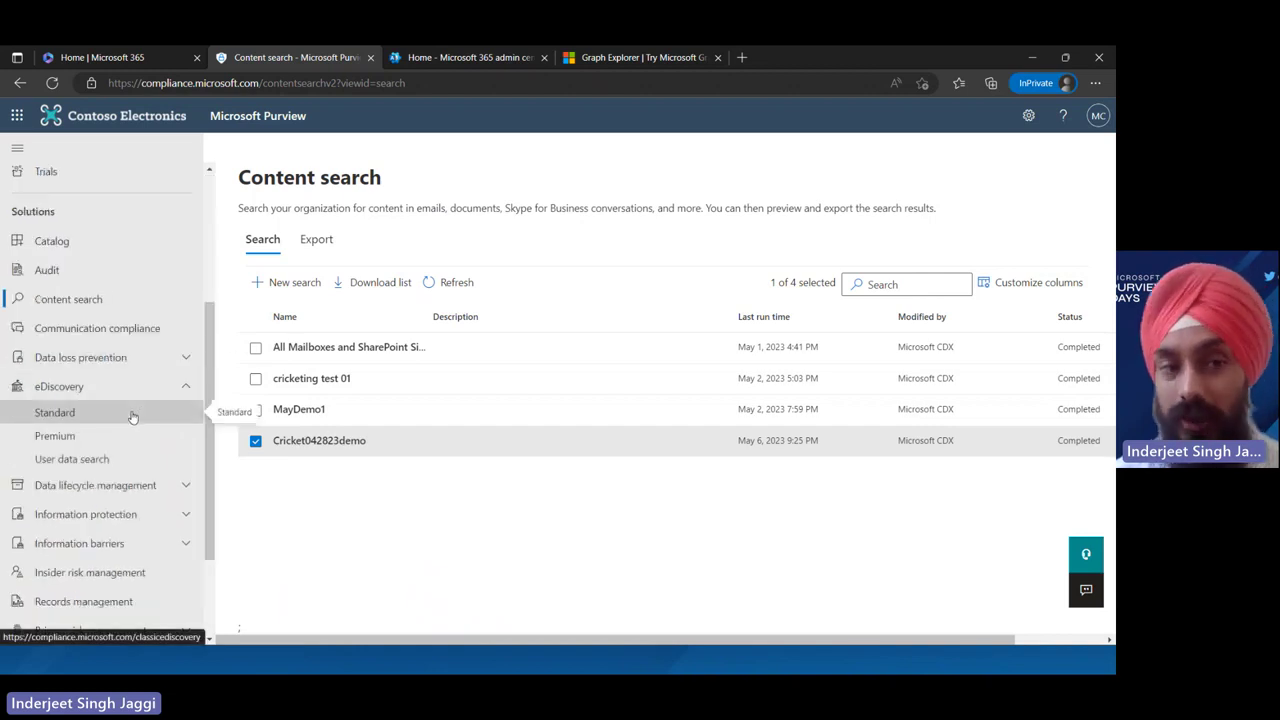
left_click(130, 415)
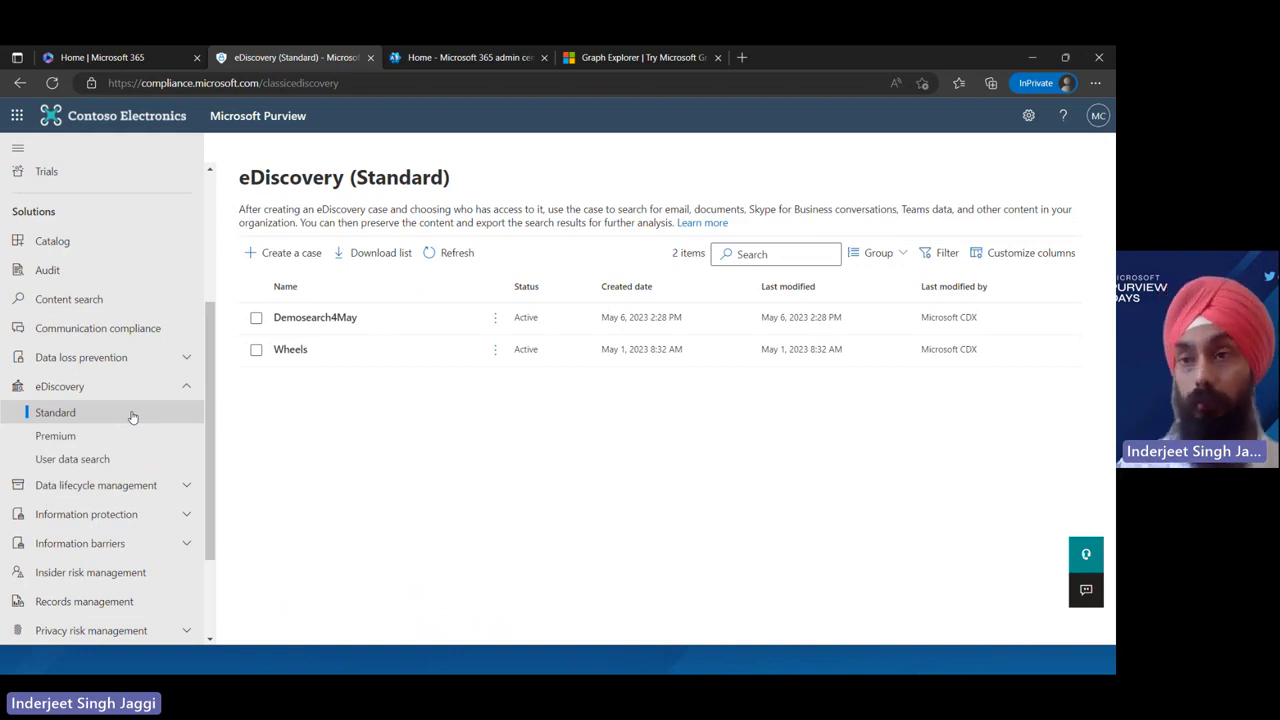
left_click(494, 318)
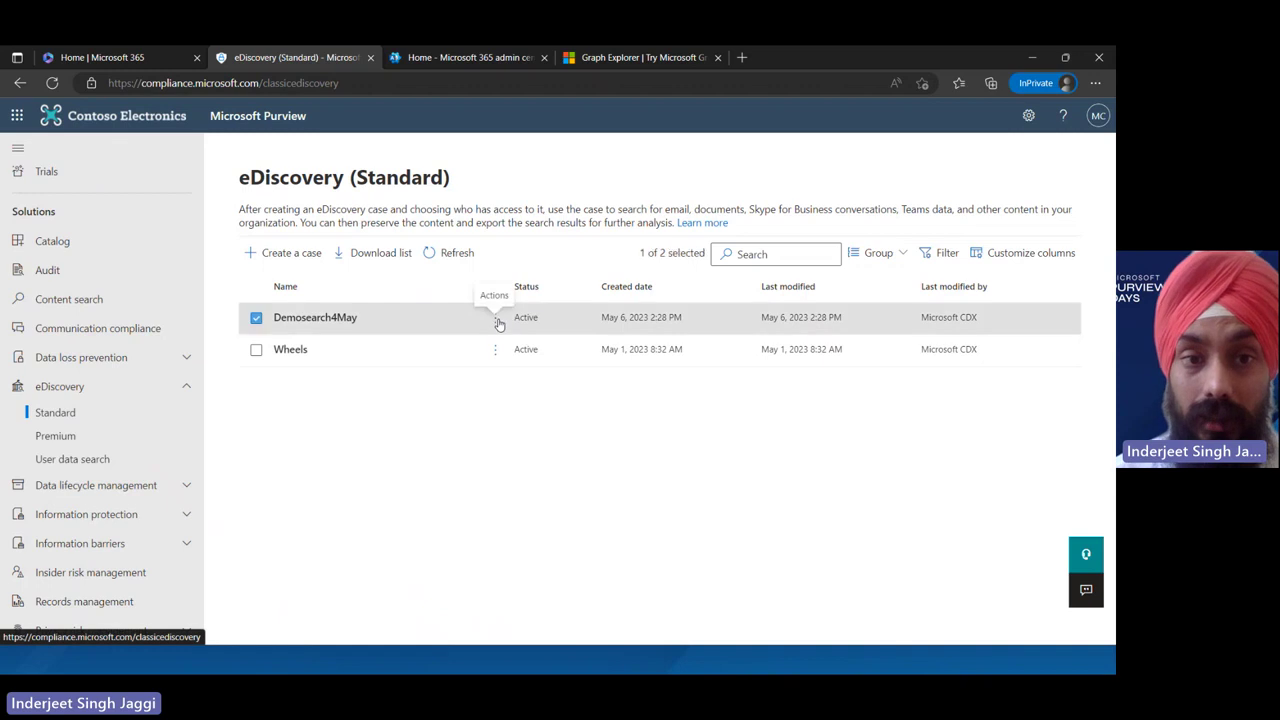
left_click(497, 320)
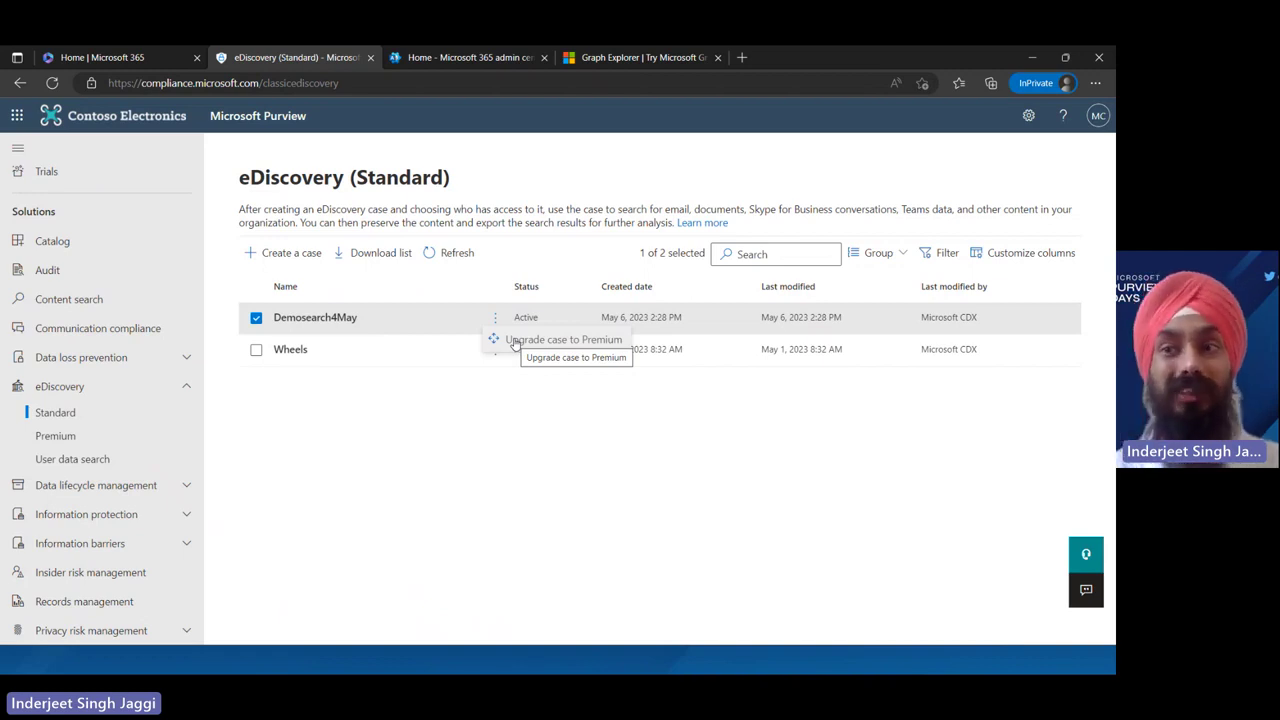
left_click(392, 350)
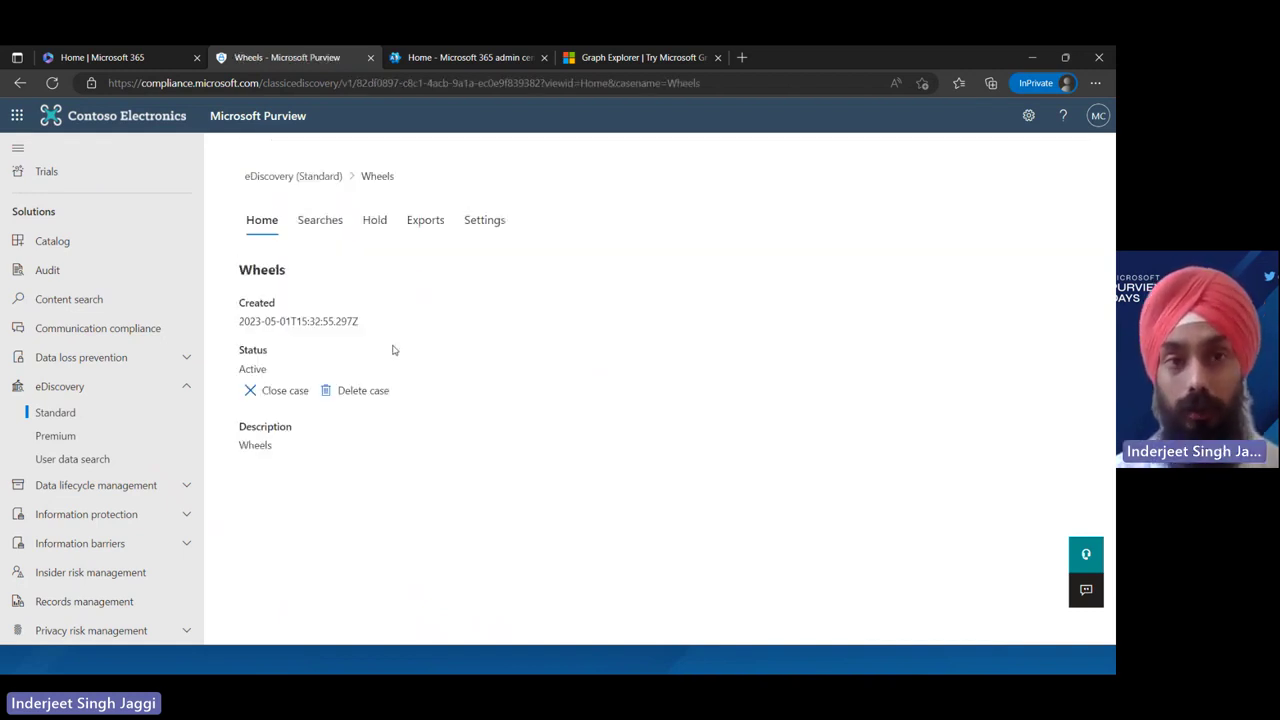
Review sample results of the Wheels case's All Mailboxes and SharePoint Sites2 search, then close it
left_click(320, 218)
left_click(347, 341)
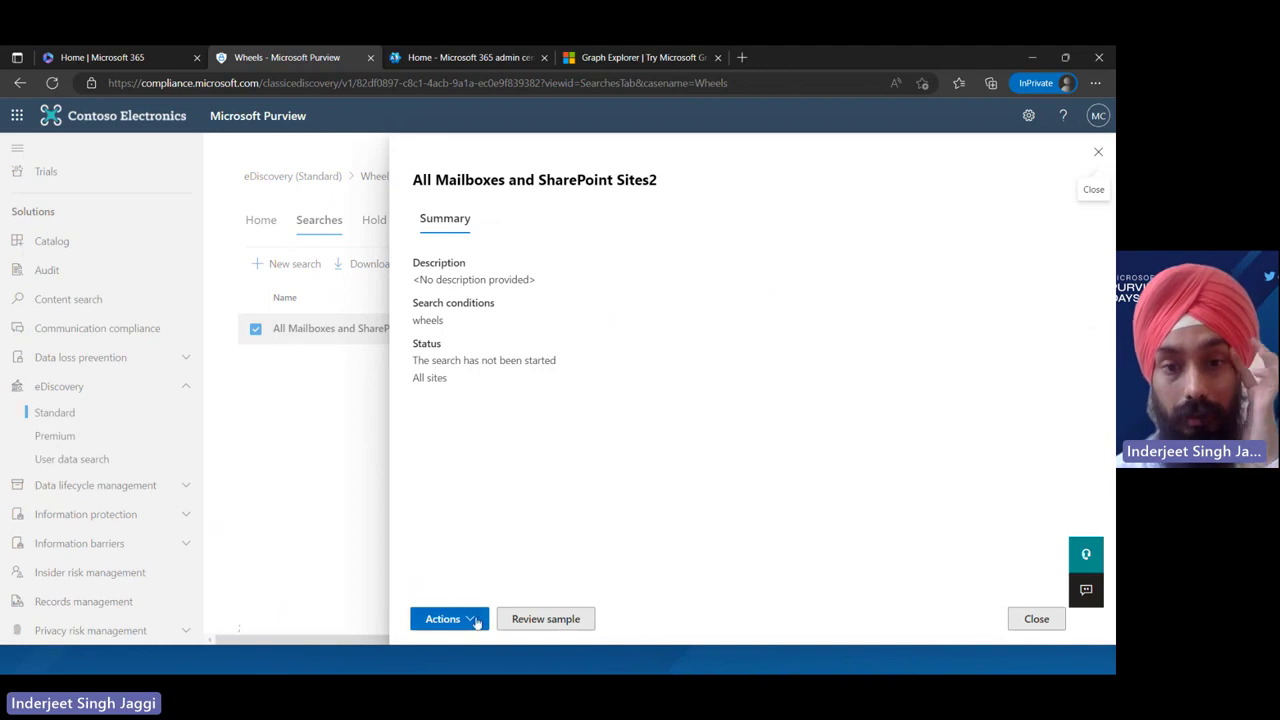
left_click(536, 620)
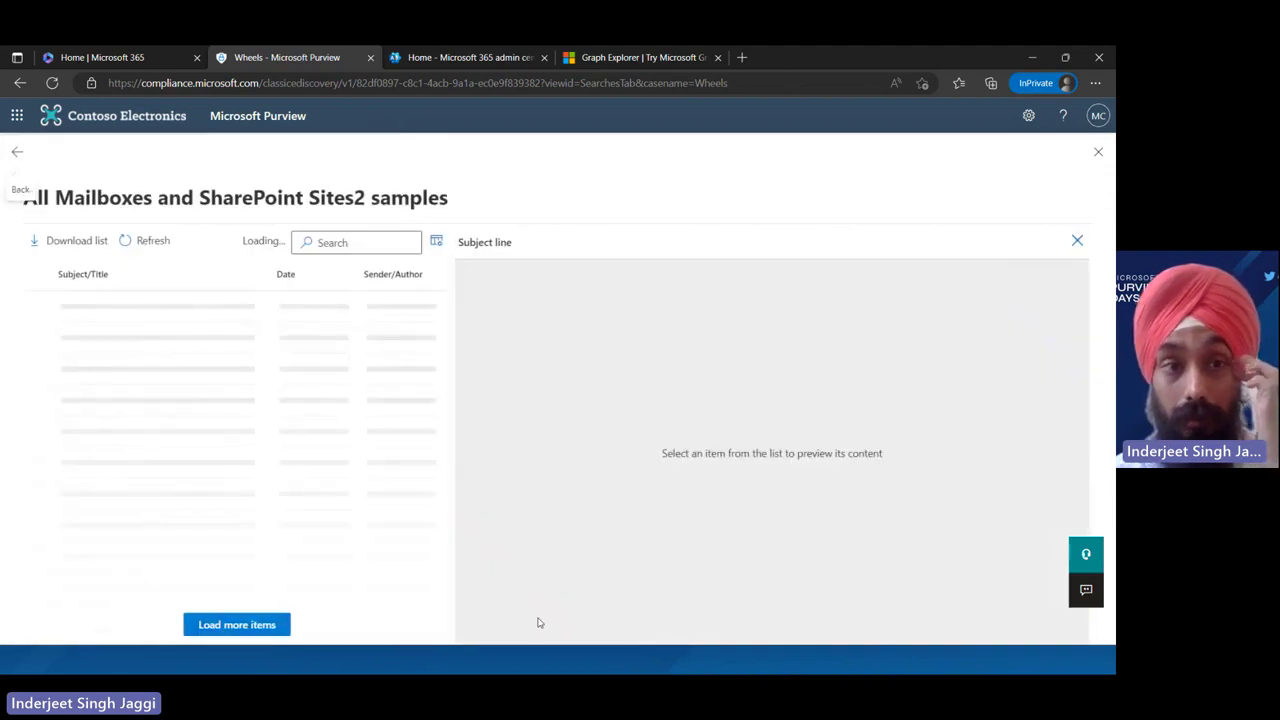
left_click(15, 154)
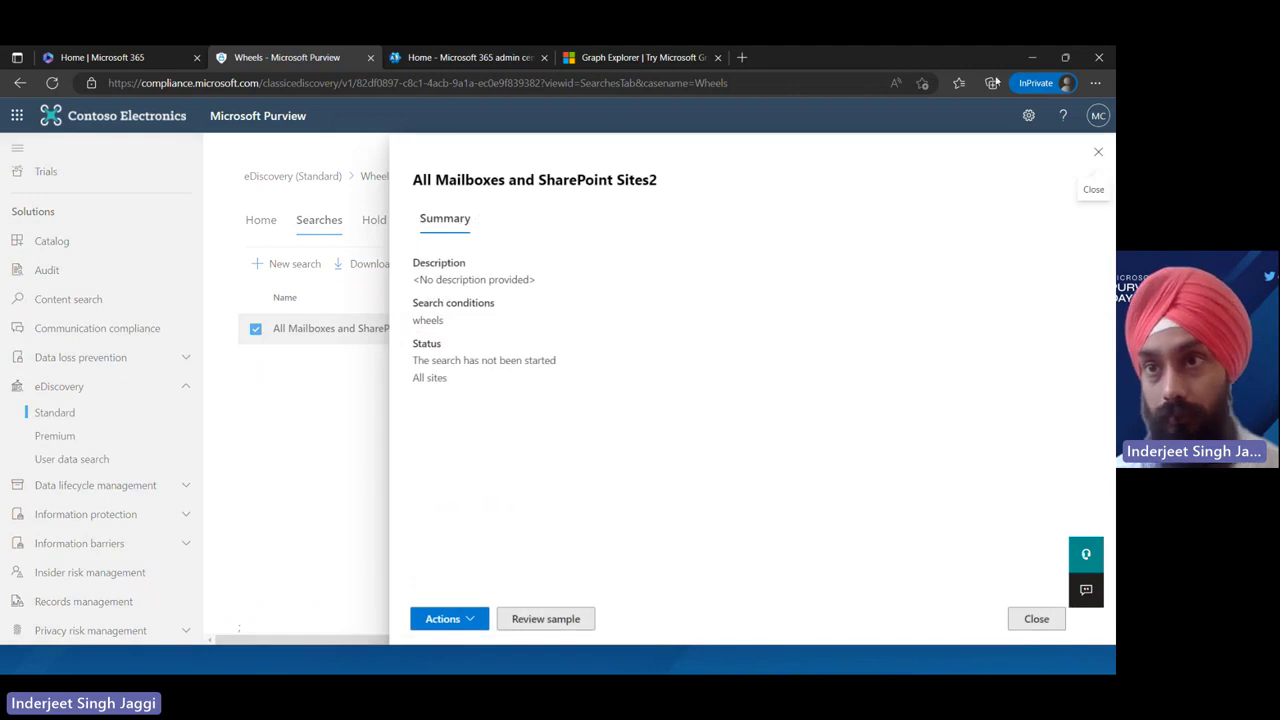
left_click(1098, 152)
Look over the Wheels case's Hold, Searches and Home tabs, then return to the case list
left_click(373, 220)
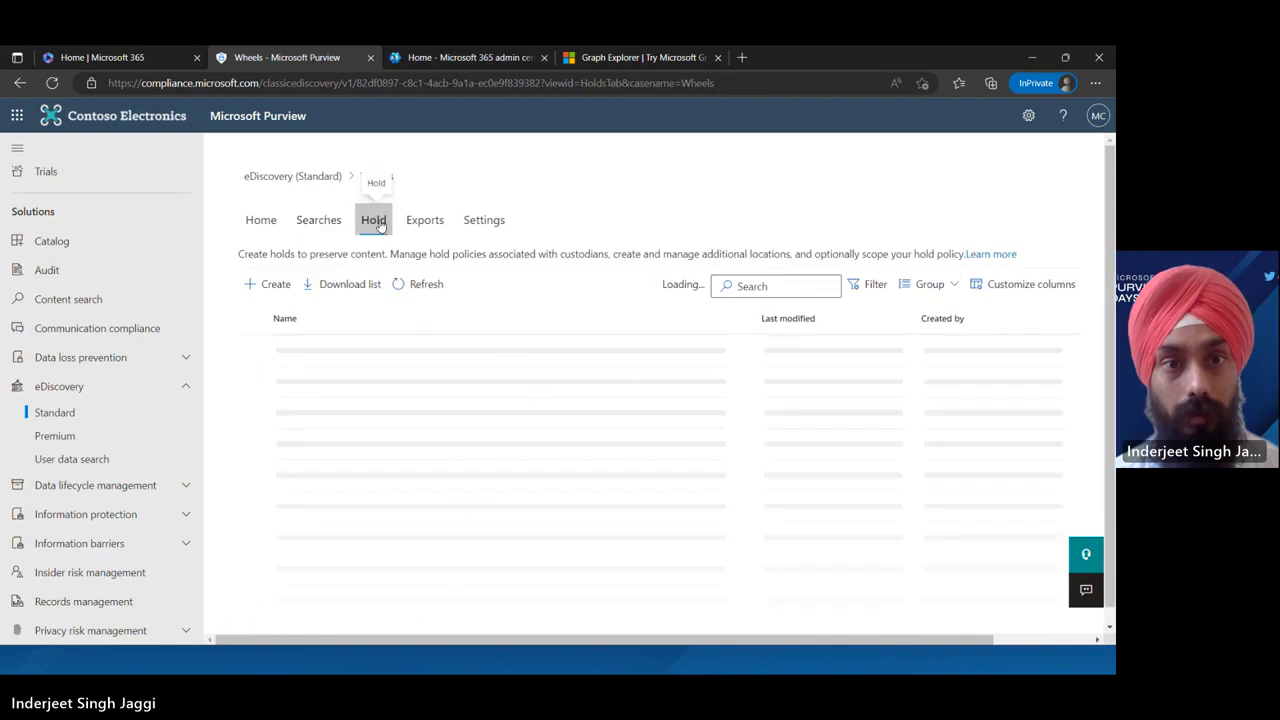
left_click(321, 221)
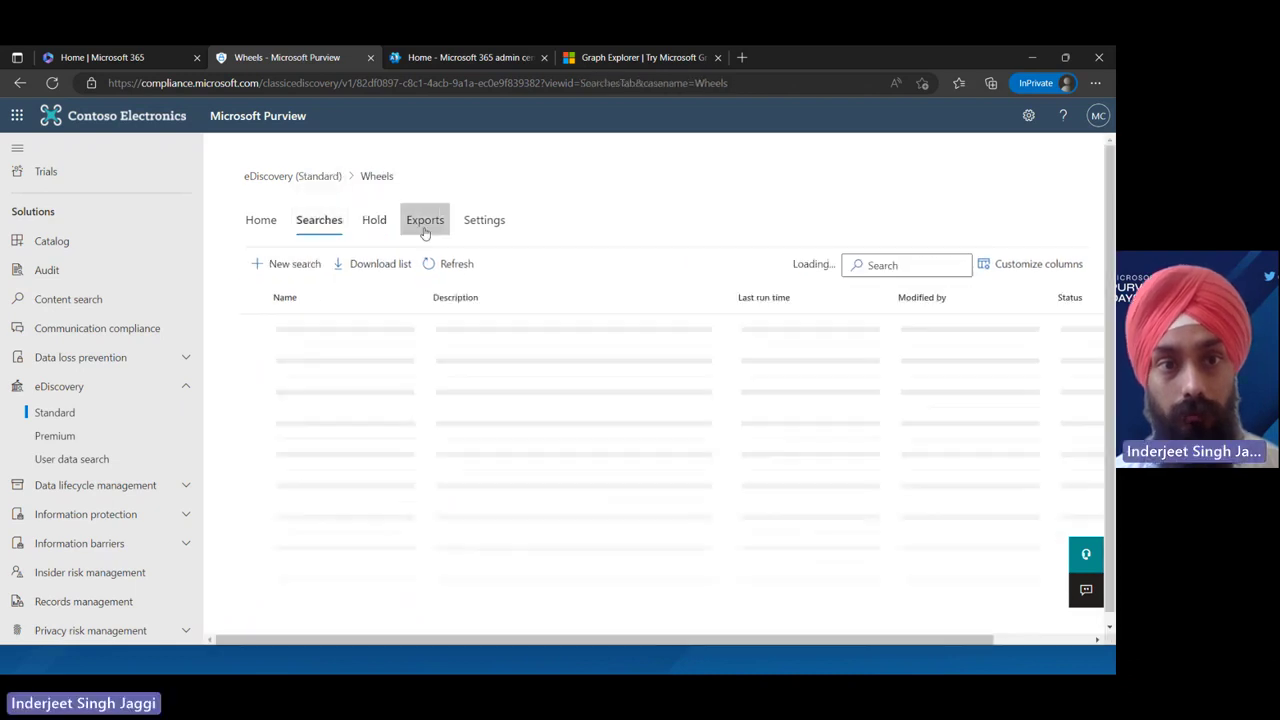
left_click(261, 225)
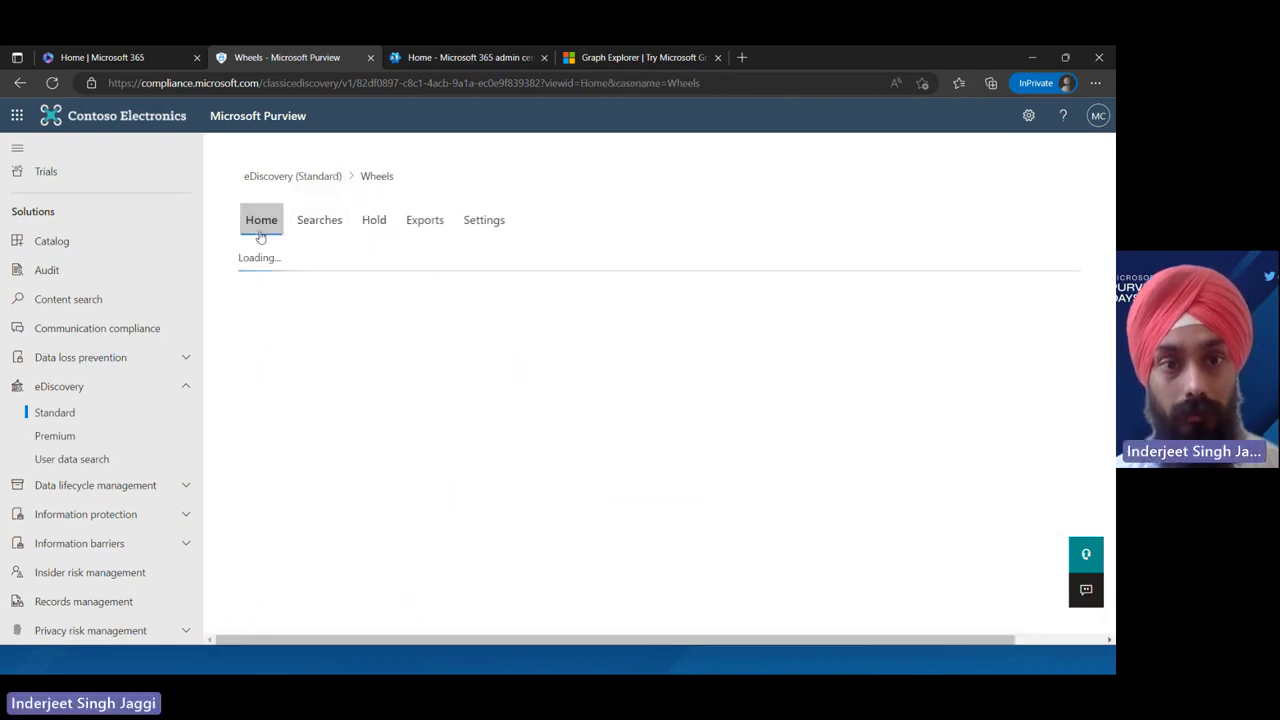
left_click(286, 180)
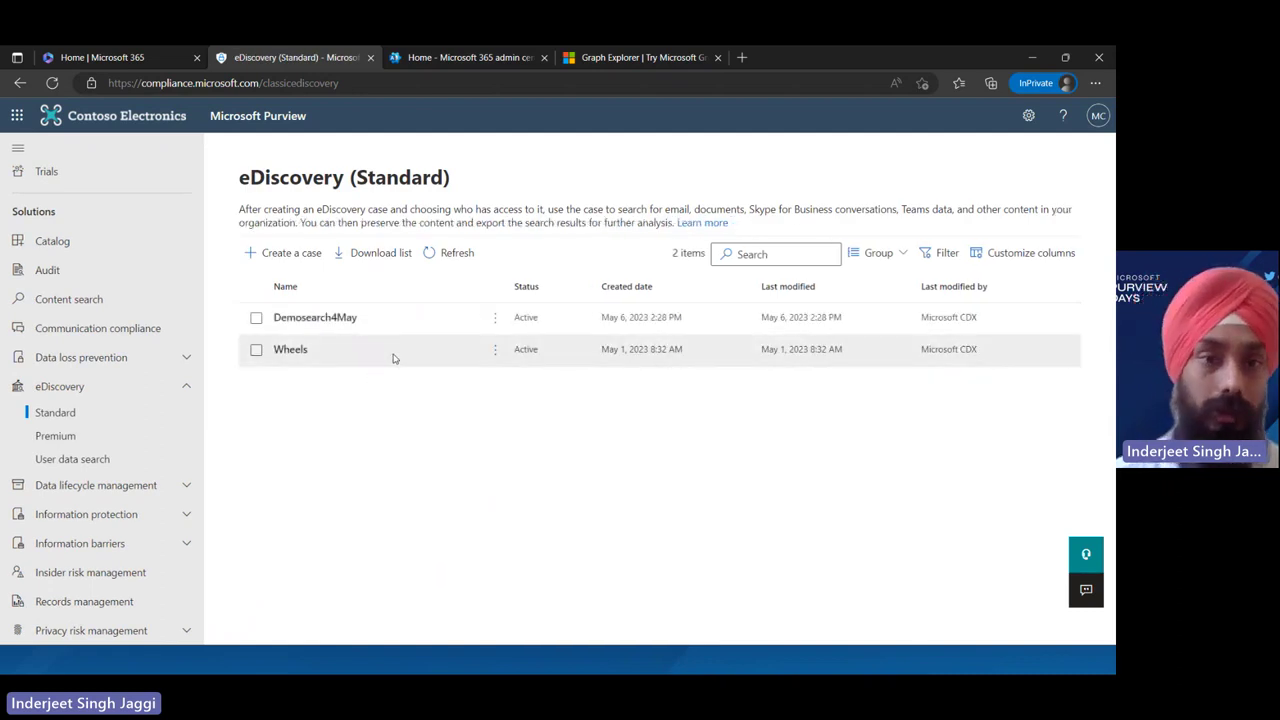
left_click(71, 436)
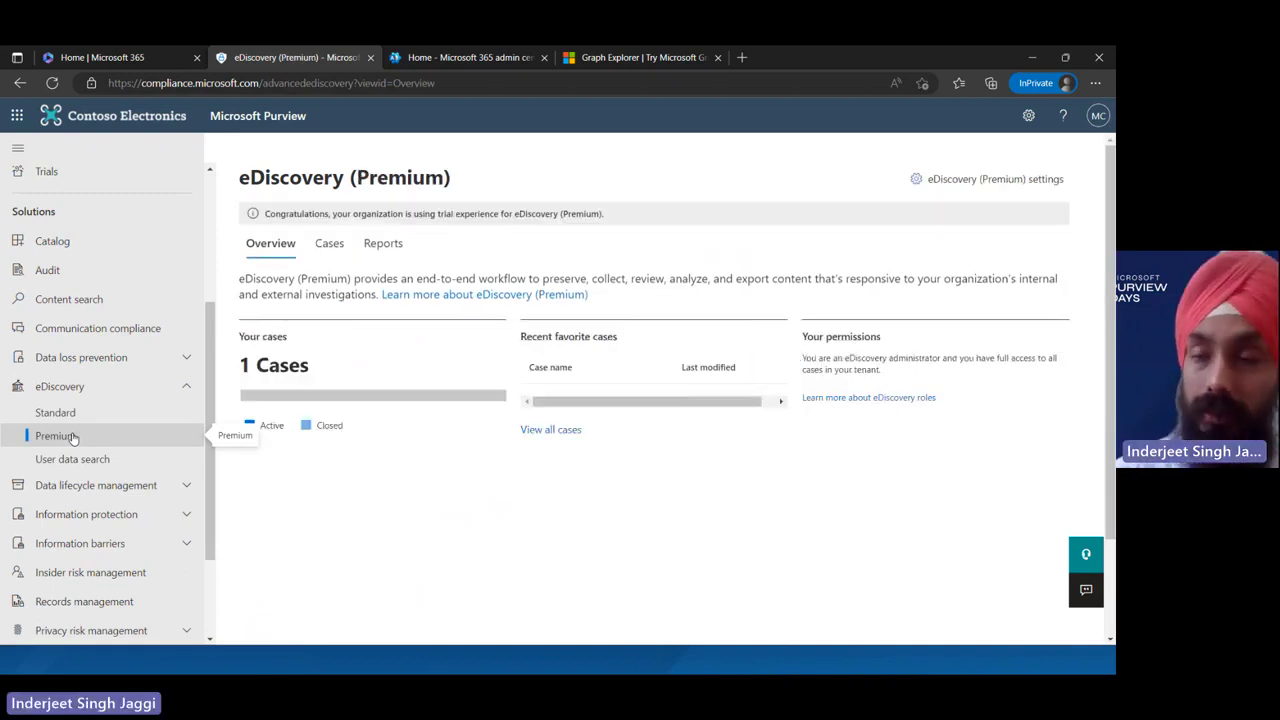
left_click(329, 250)
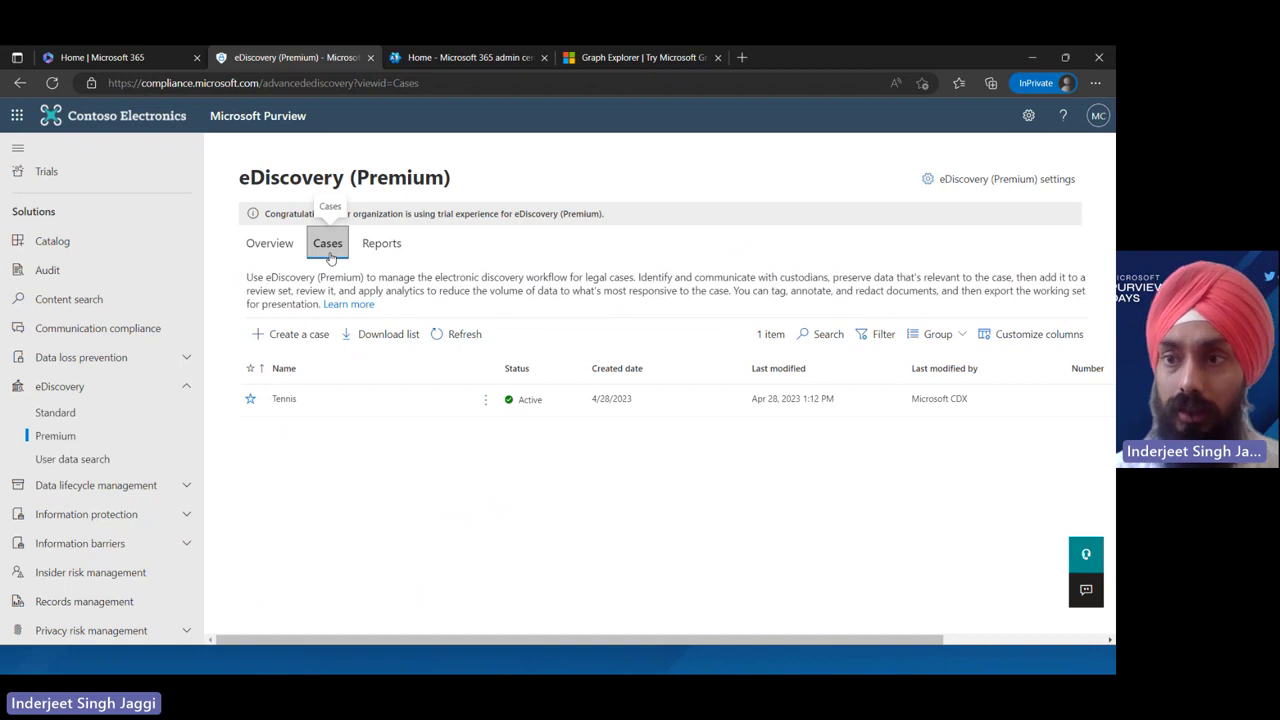
left_click(304, 335)
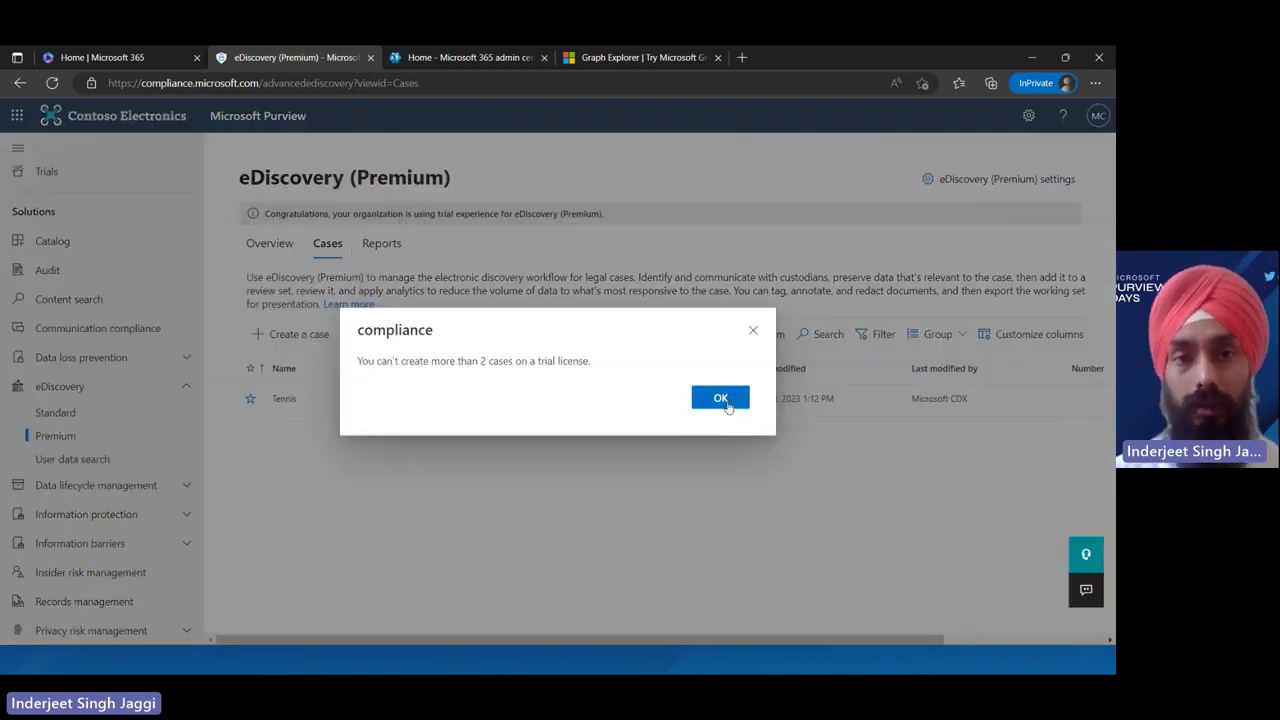
left_click(724, 399)
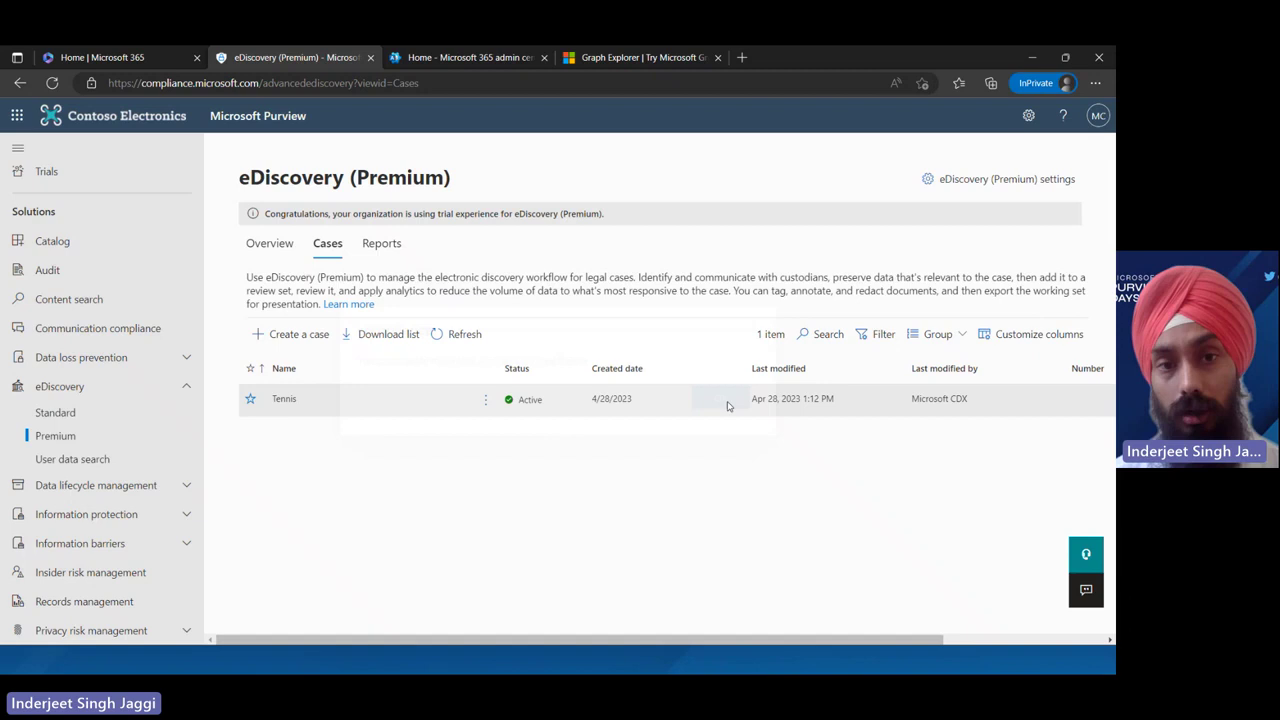
left_click(459, 343)
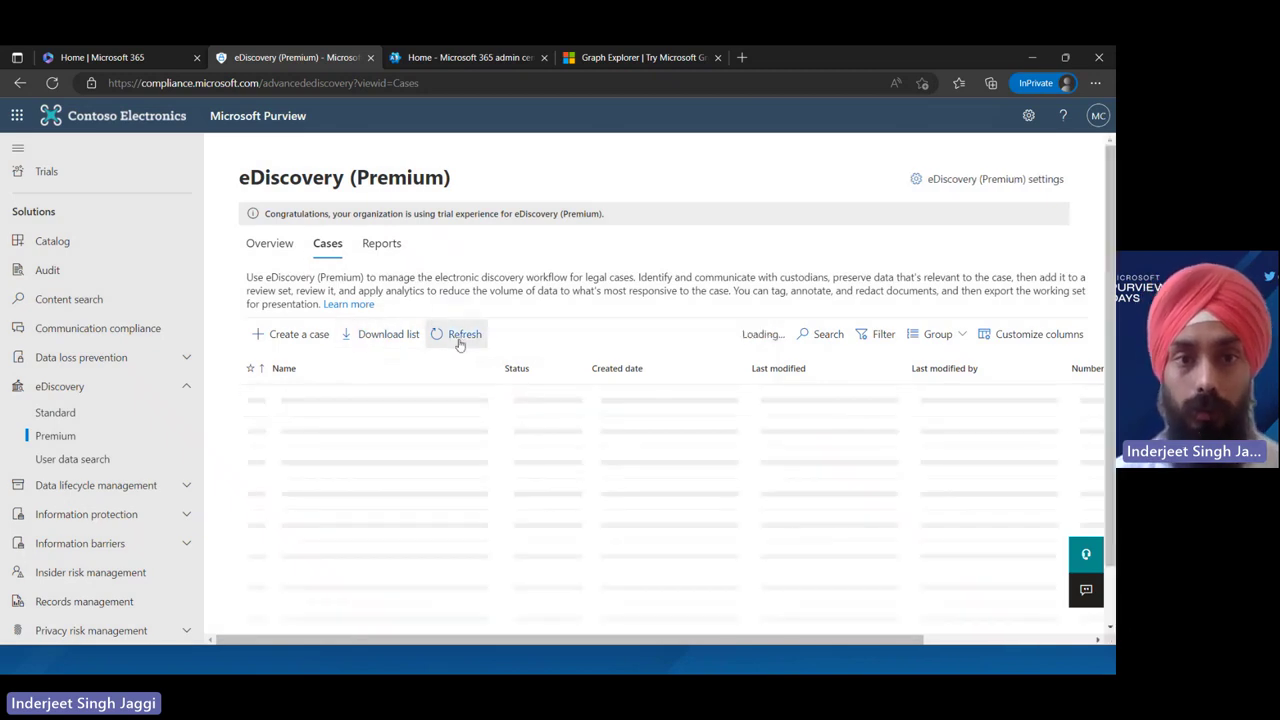
left_click(272, 342)
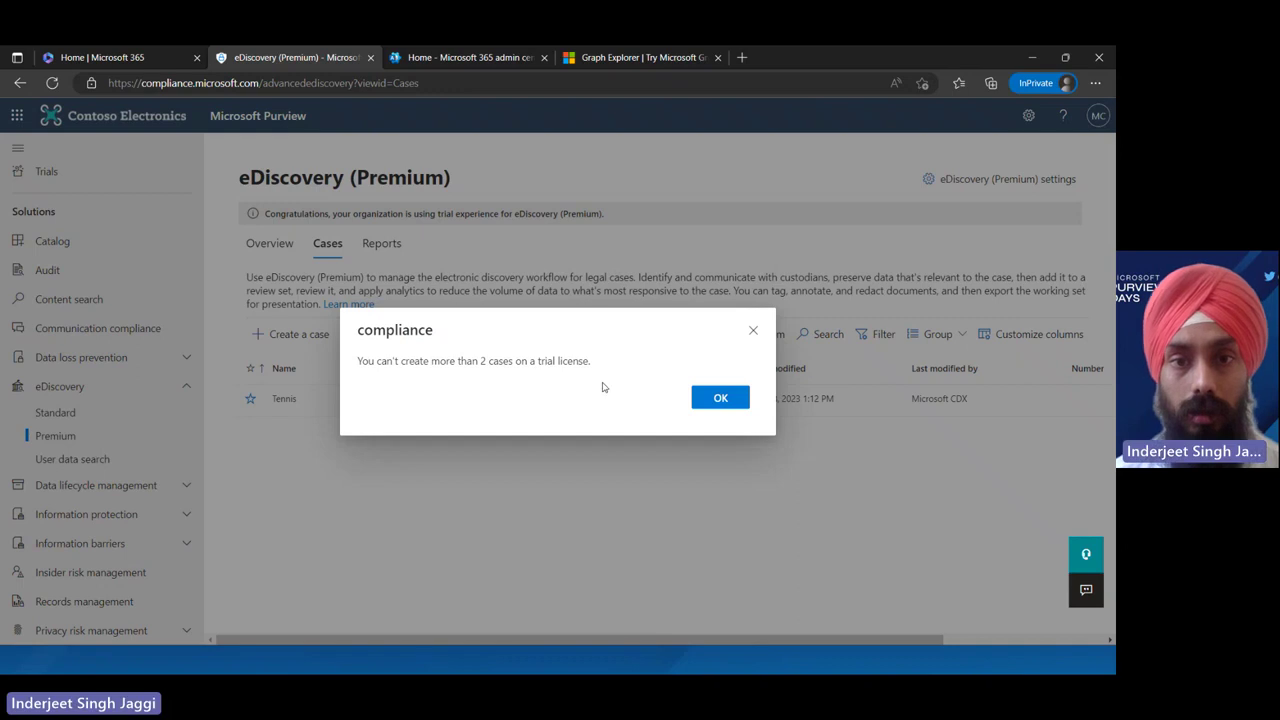
left_click(720, 398)
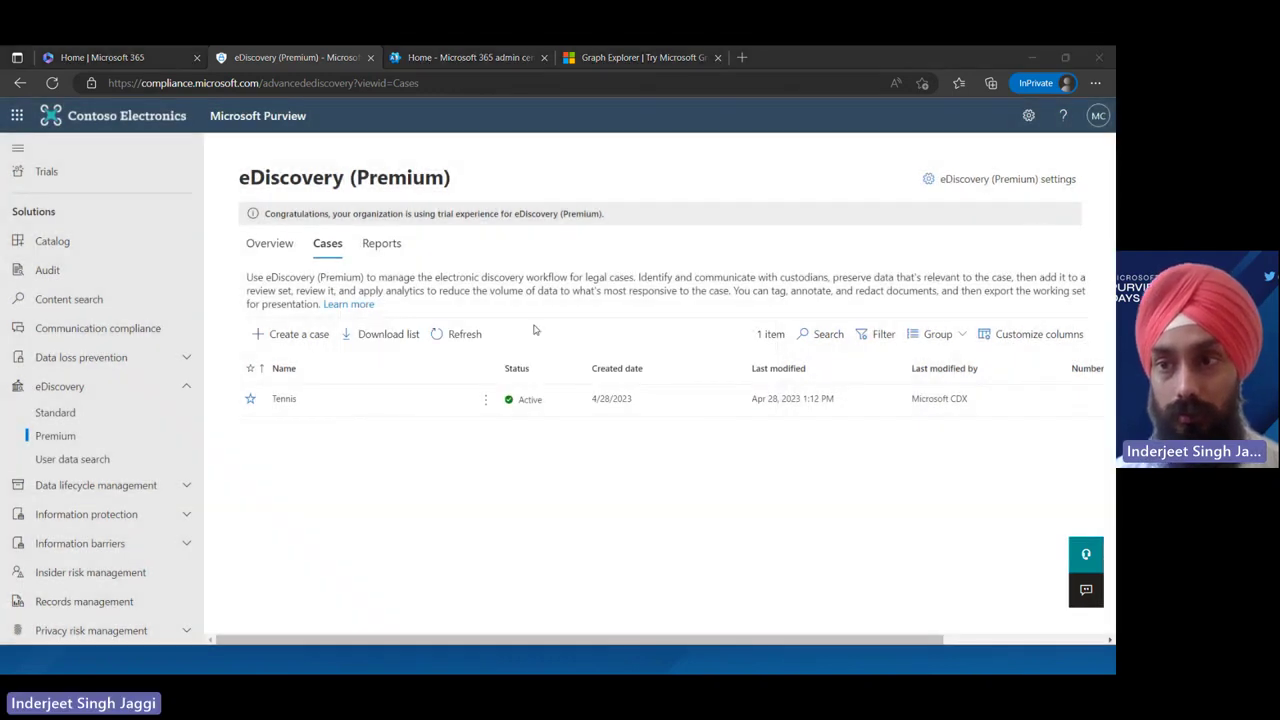
left_click(444, 334)
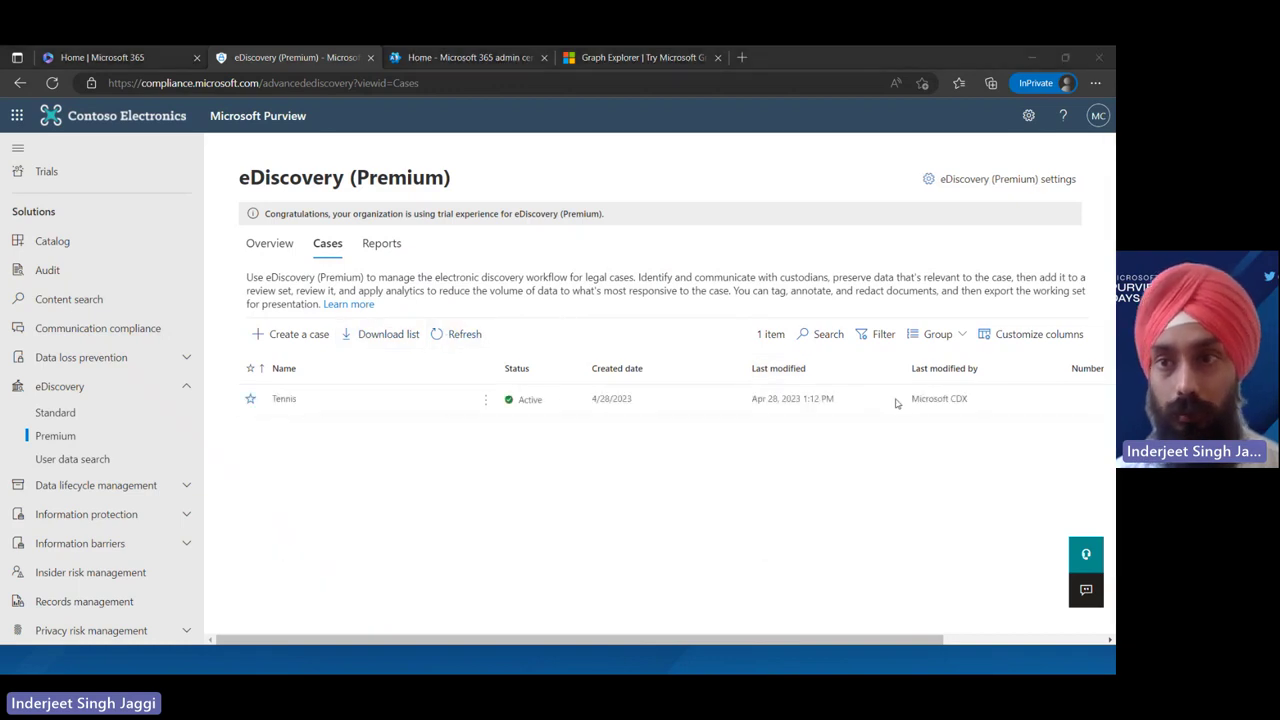
Browse the eDiscovery (Premium) Collections, Issuing officer and Historical versions settings
left_click(1020, 181)
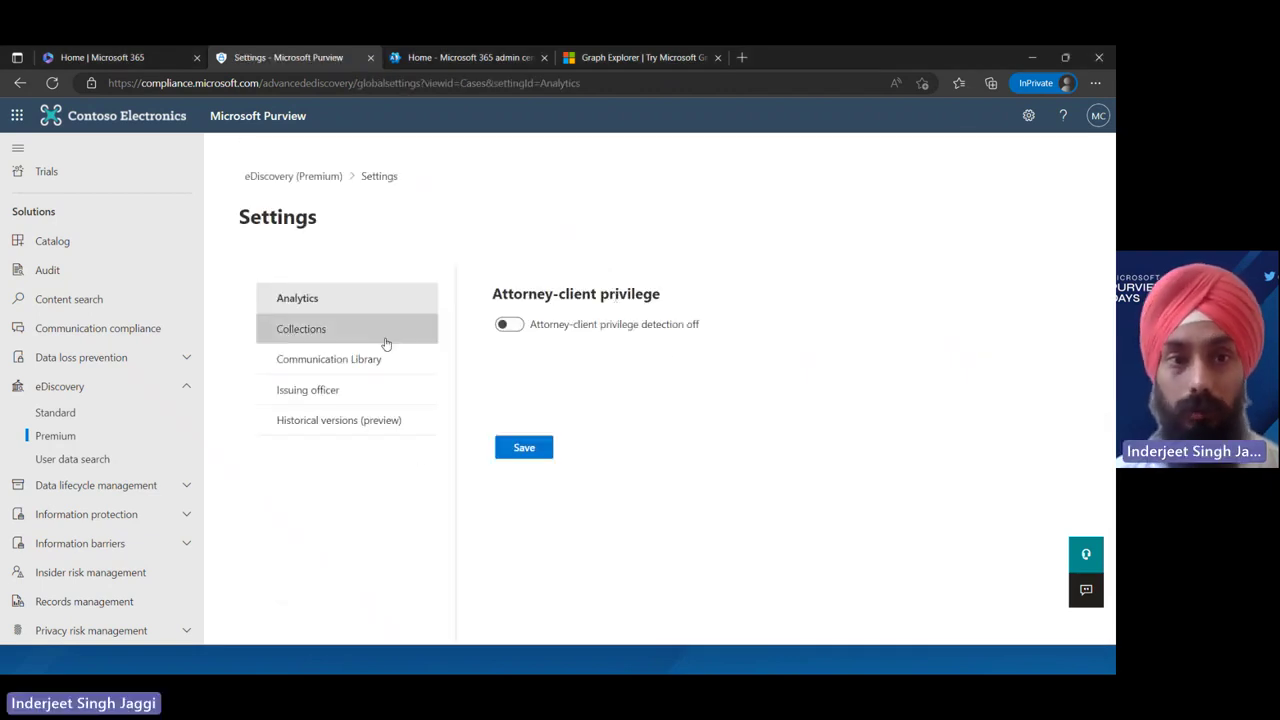
left_click(338, 340)
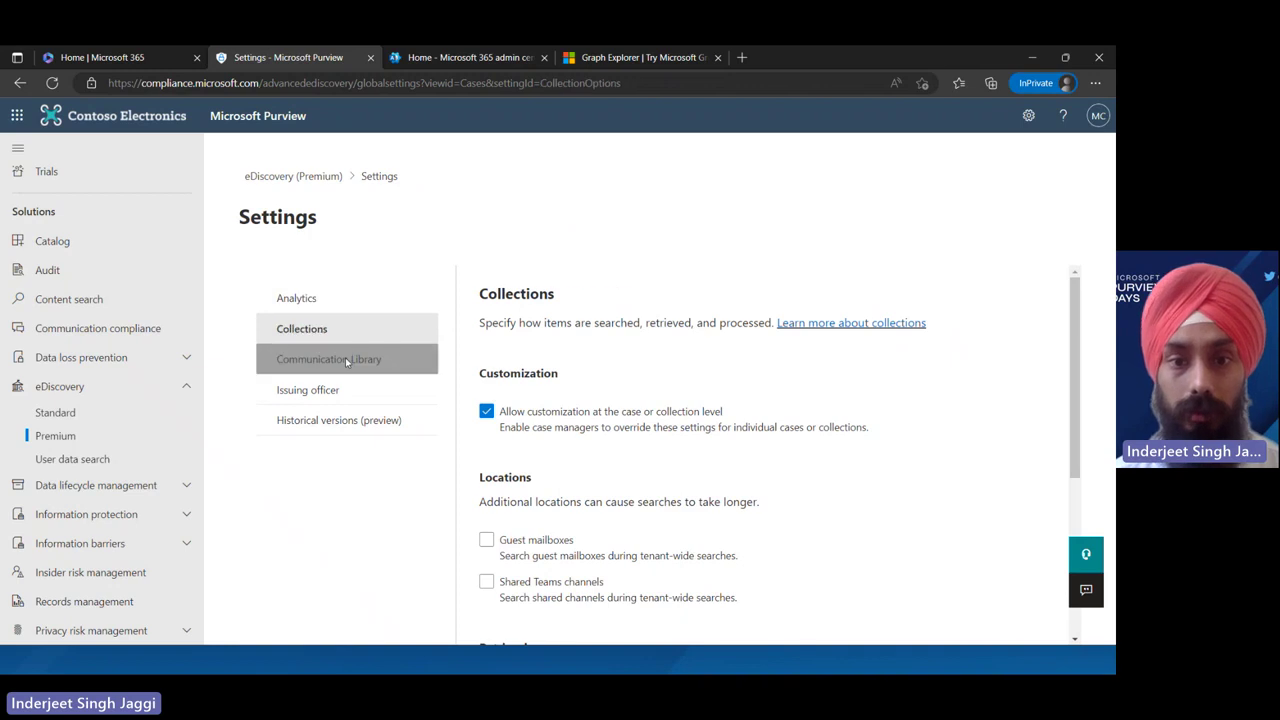
left_click(346, 360)
left_click(357, 392)
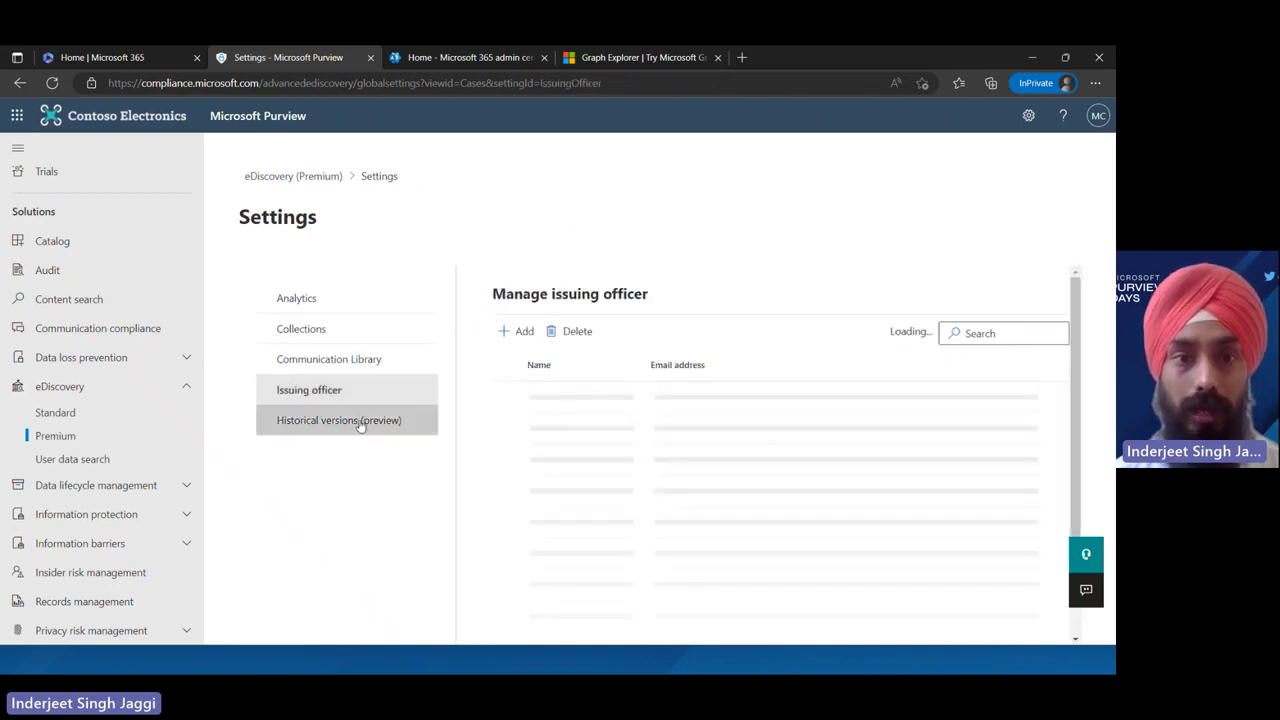
left_click(360, 422)
left_click(323, 296)
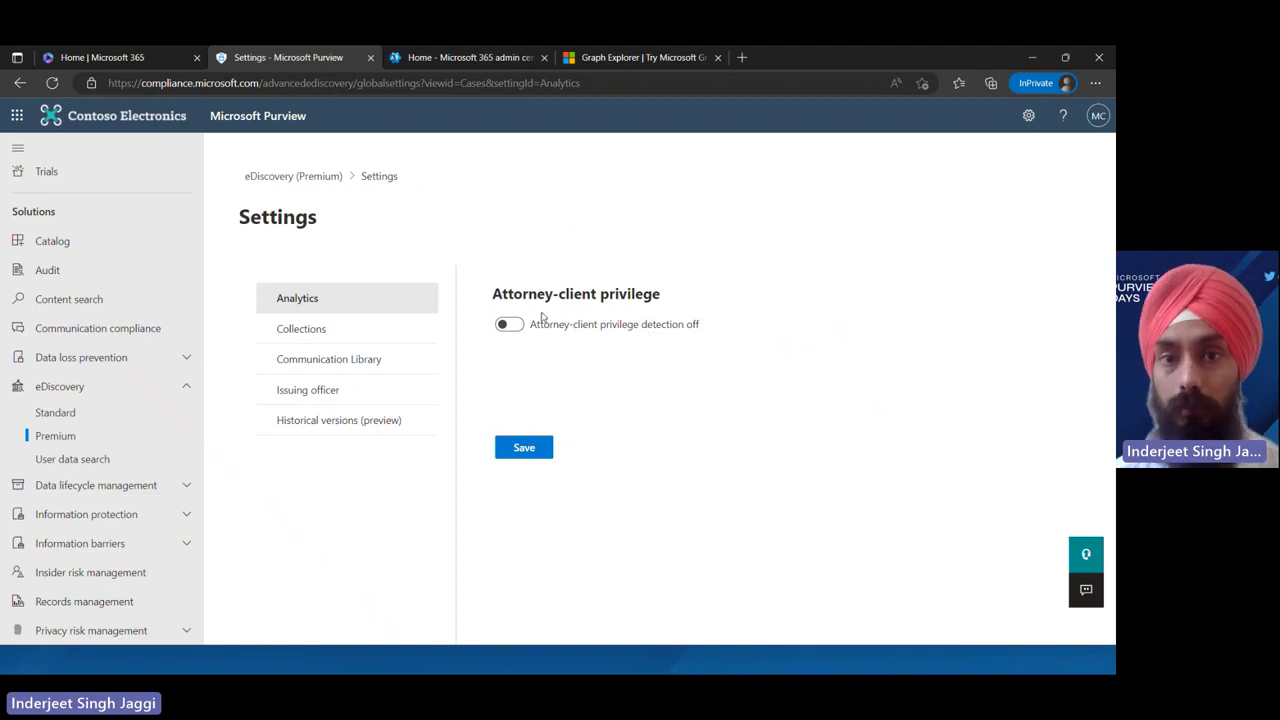
Turn on attorney-client privilege detection under Analytics and return to the Premium overview
left_click(509, 325)
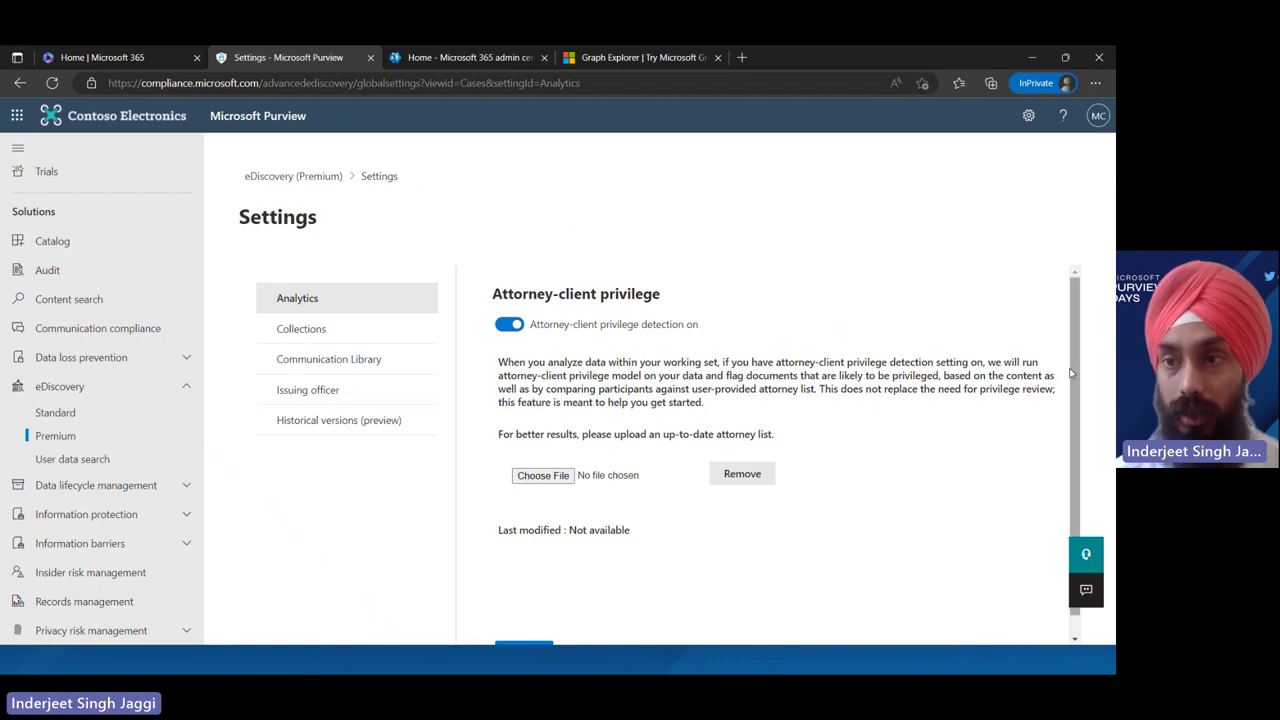
scroll(1074, 400, "down", 1)
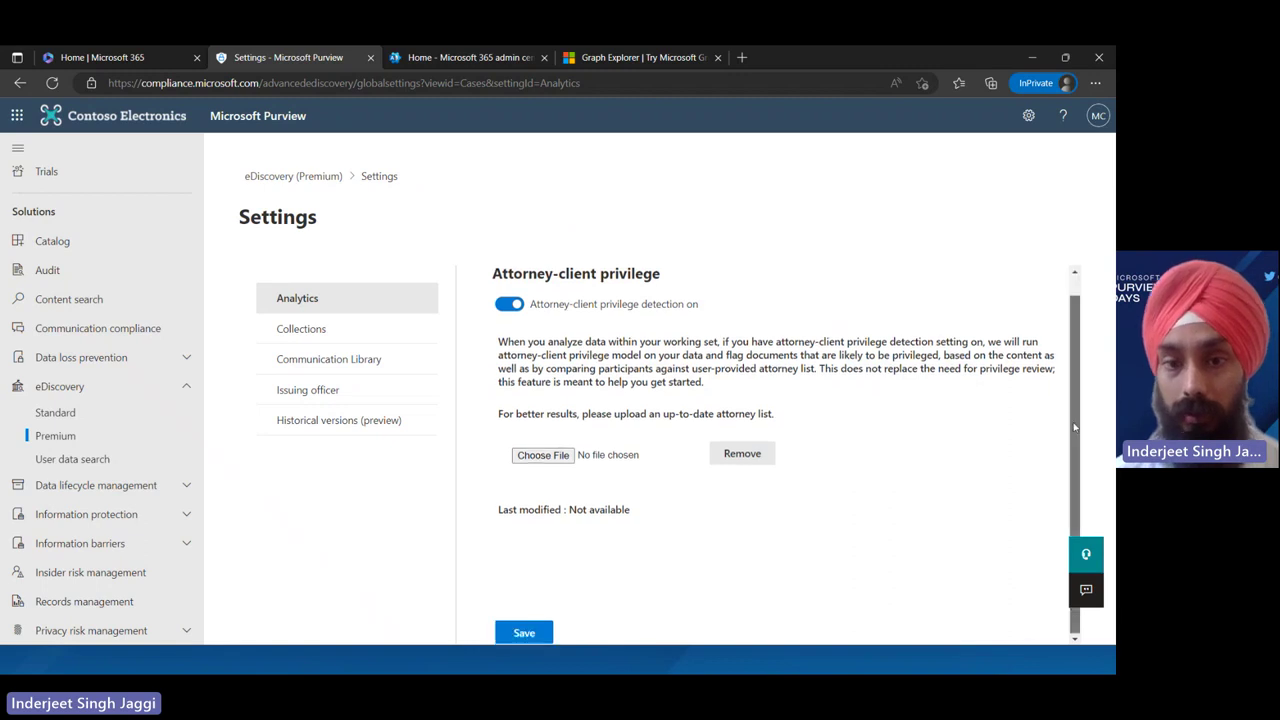
left_click(309, 178)
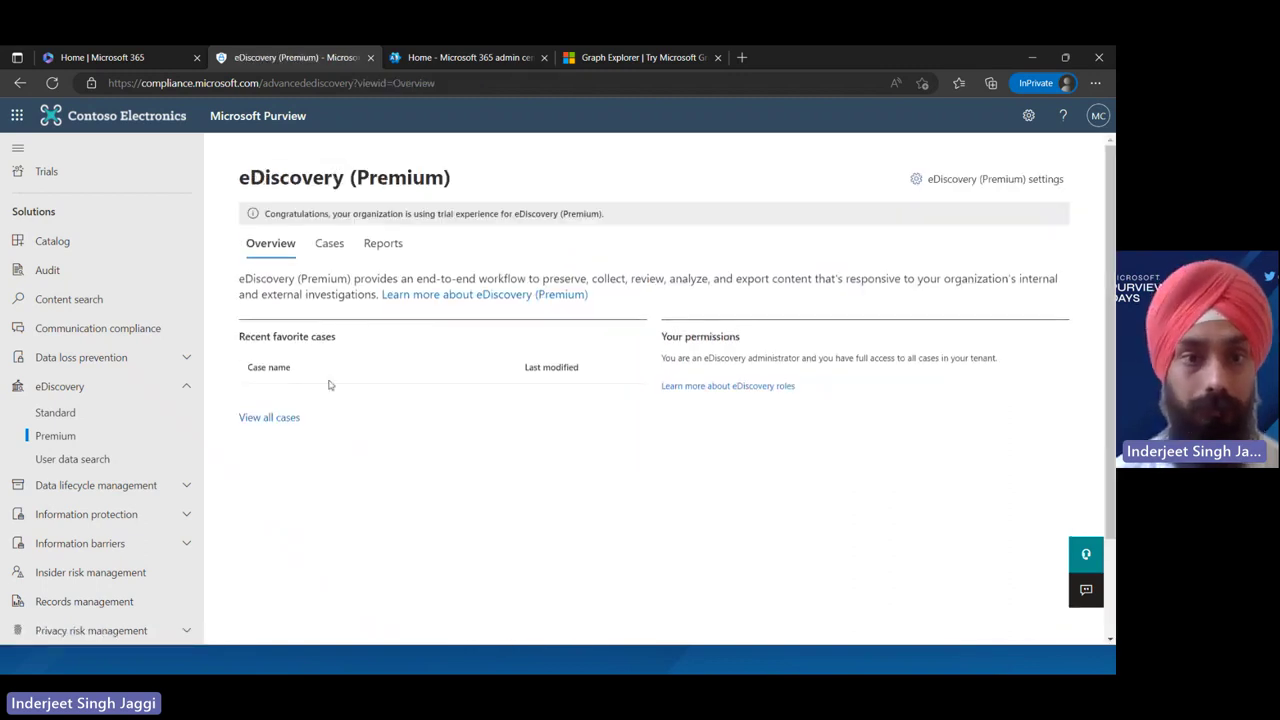
Start a new case from the Cases list and name it Cricket
left_click(329, 243)
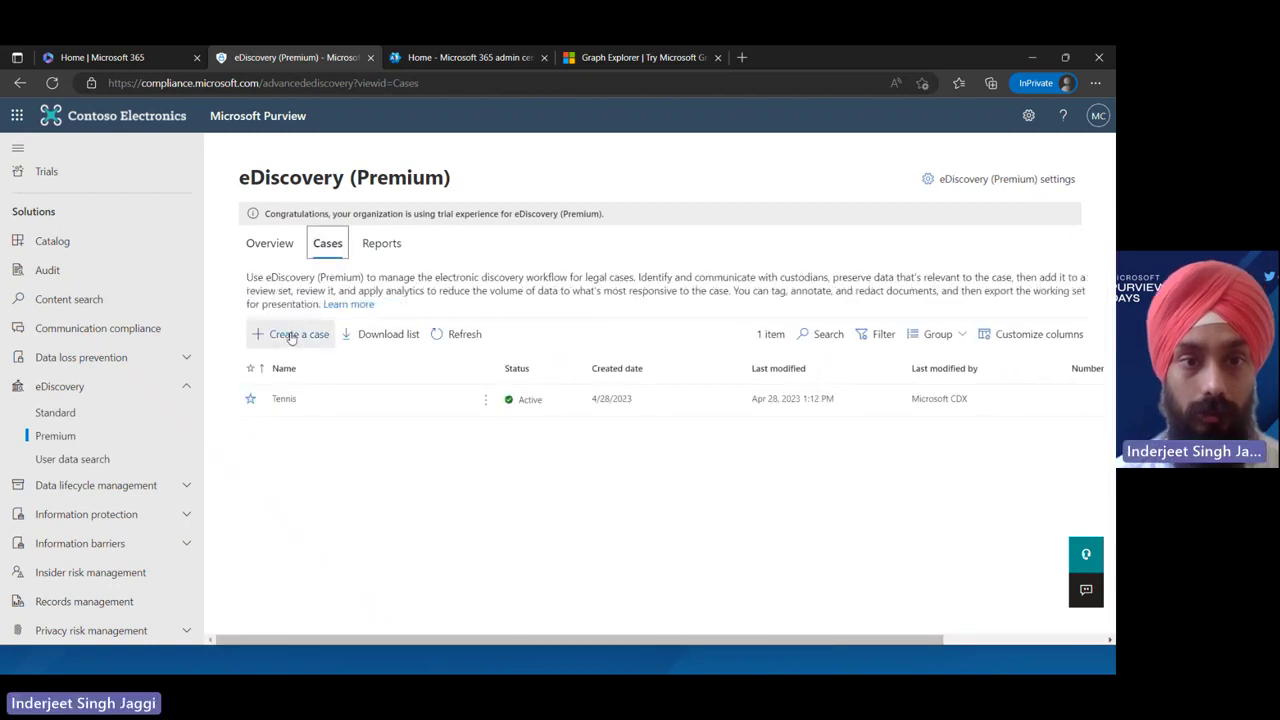
left_click(289, 334)
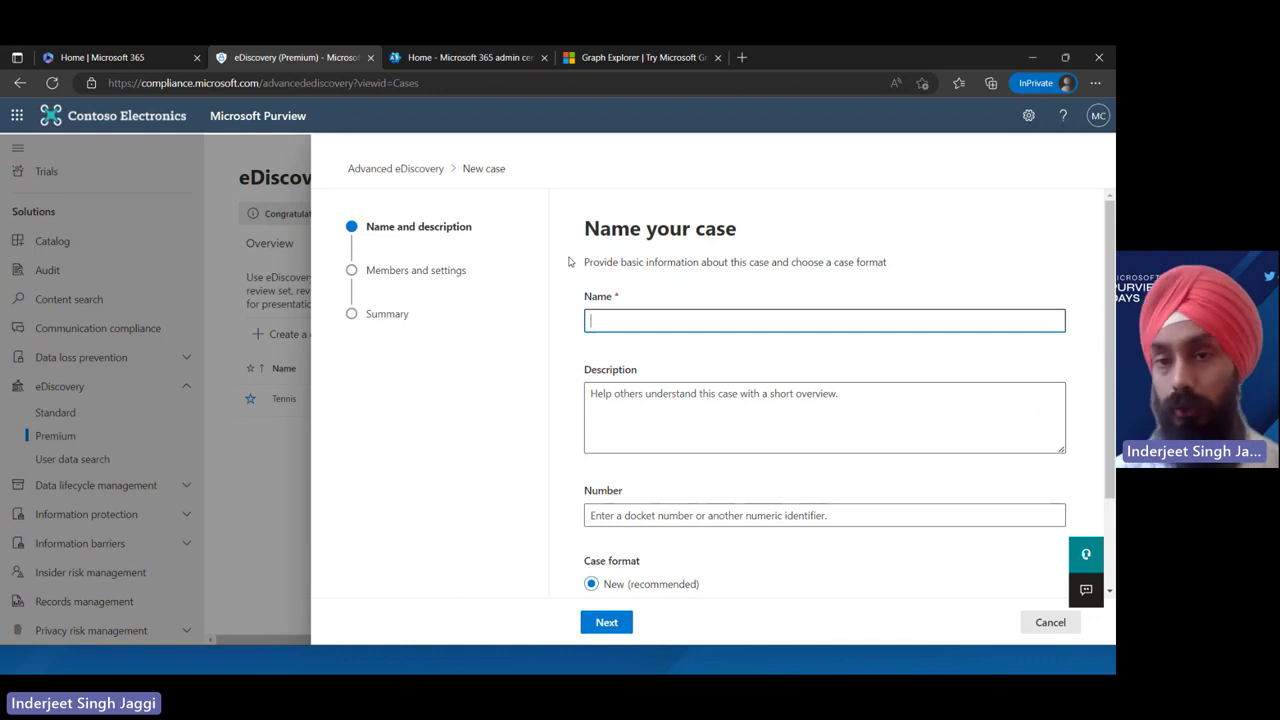
left_click(680, 322)
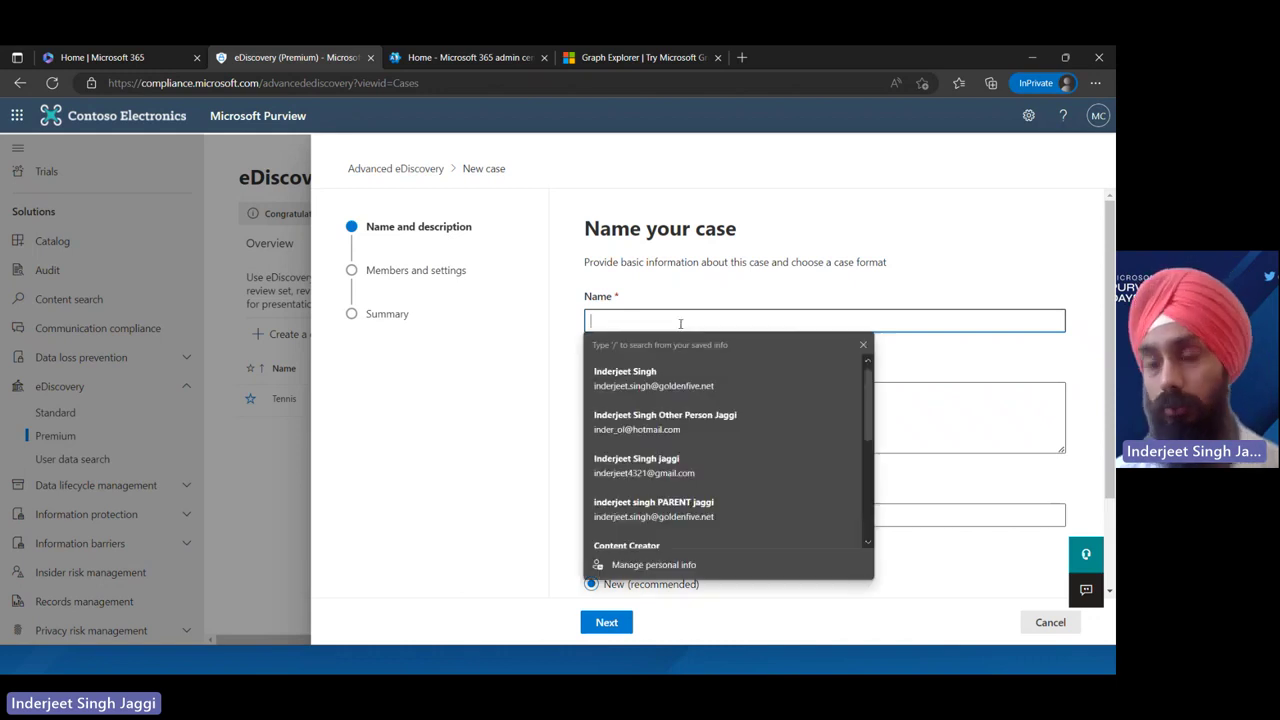
type("cse")
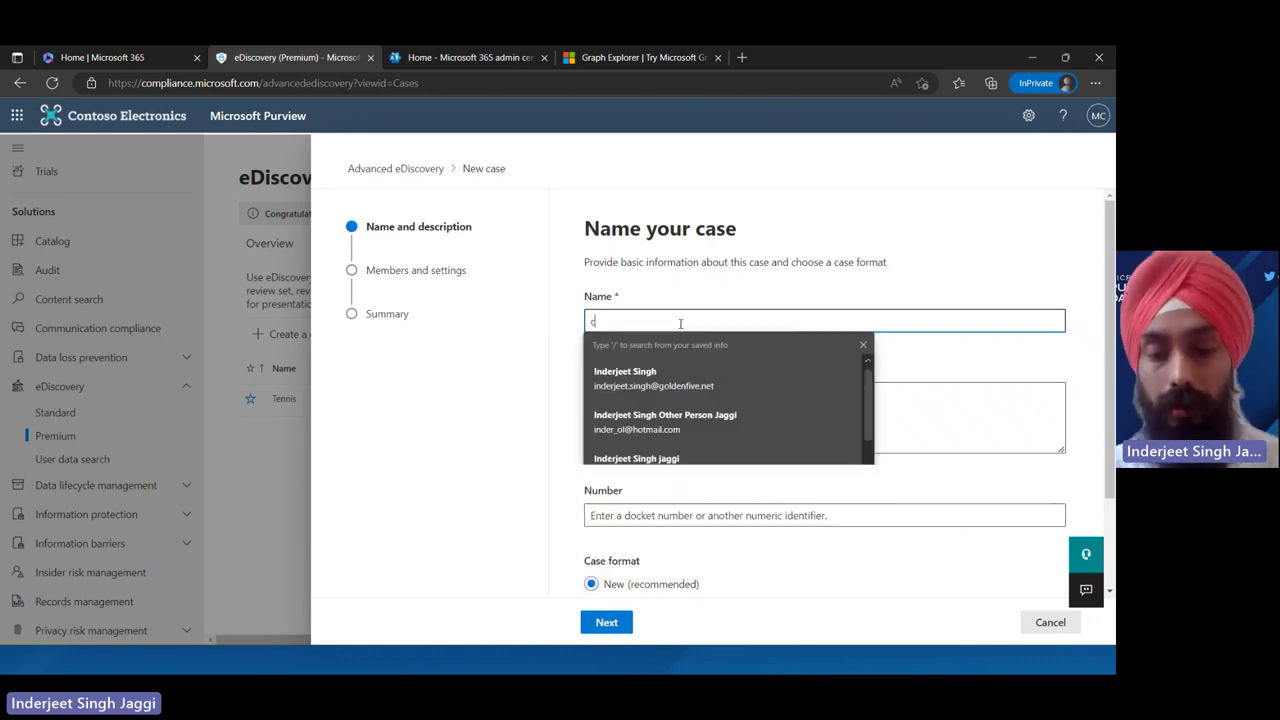
key("BackSpace")
key("BackSpace")
key("BackSpace")
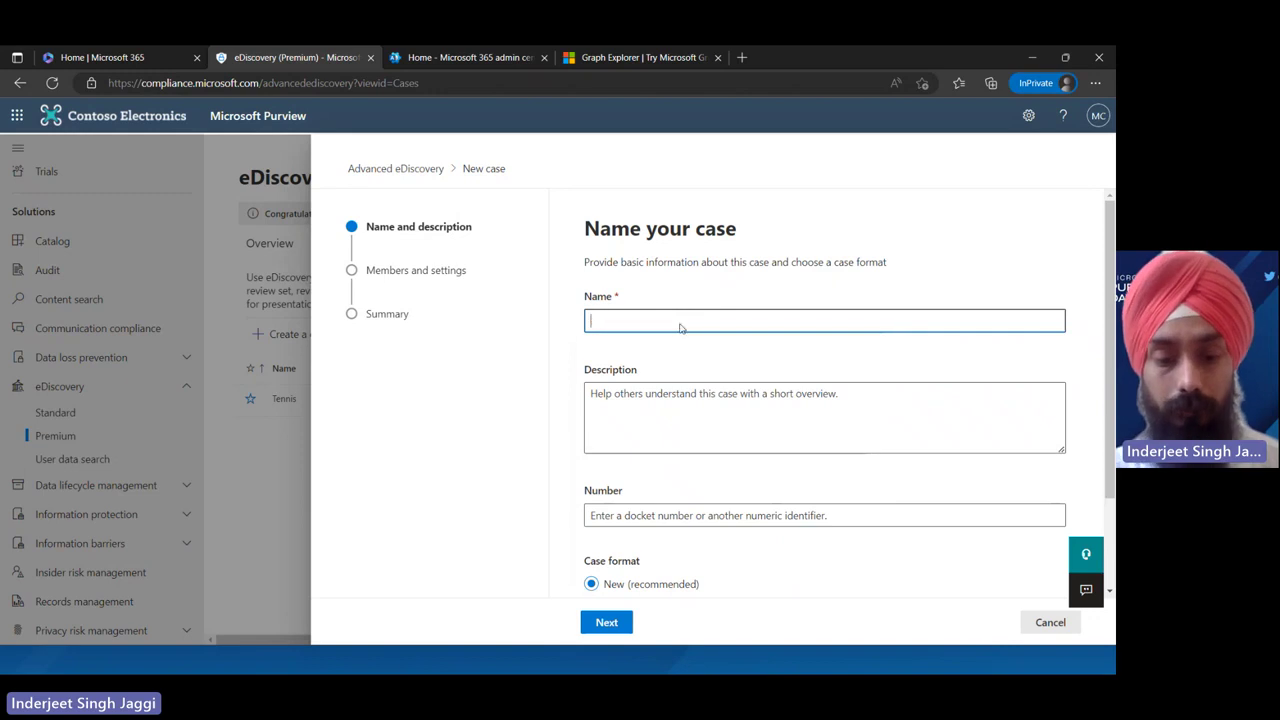
type("Cricket")
Describe the case as 'Cricket demo for MS purview days' and continue to Members and settings
double_click(680, 322)
key("ctrl+c")
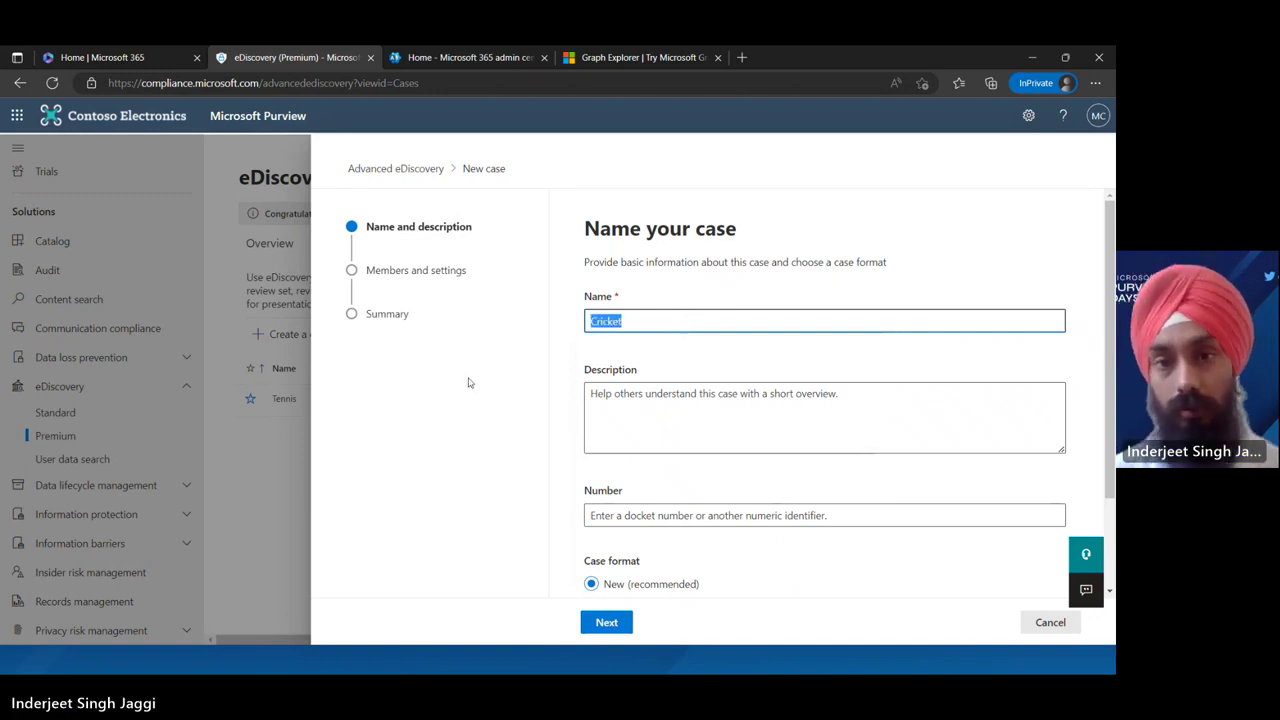
left_click(697, 420)
key("ctrl+v")
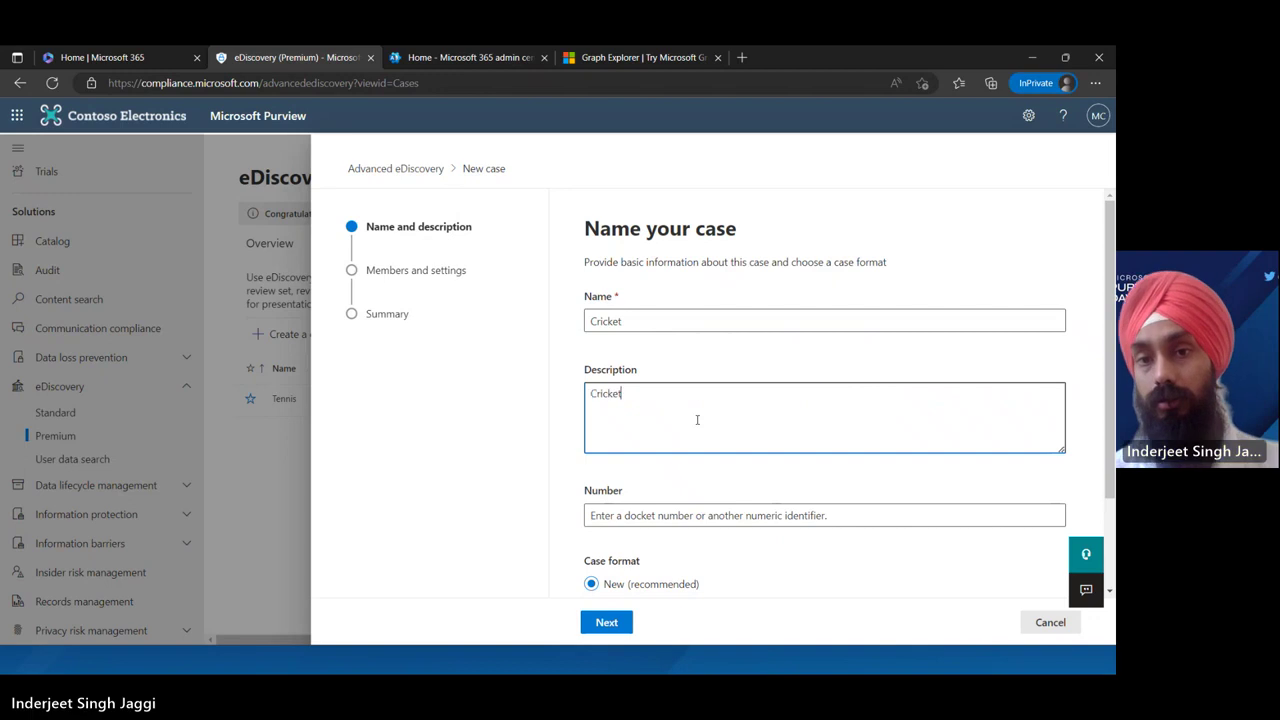
type("demo f")
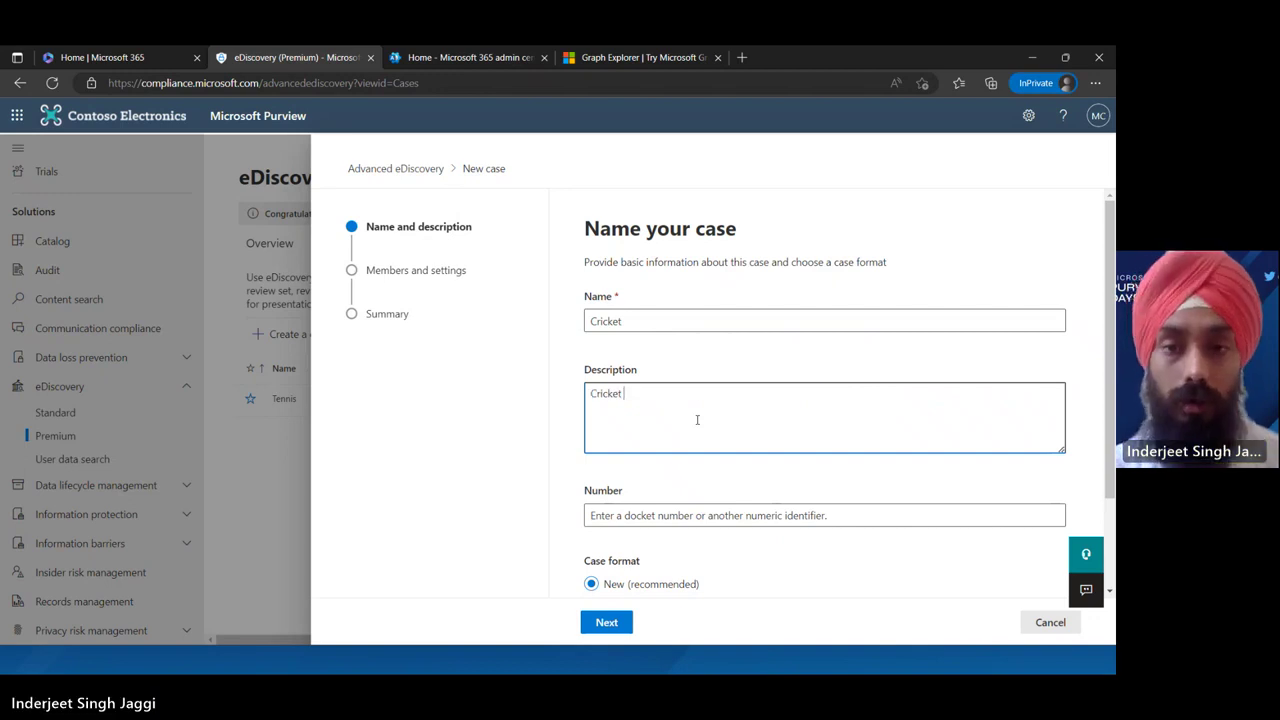
type("or ")
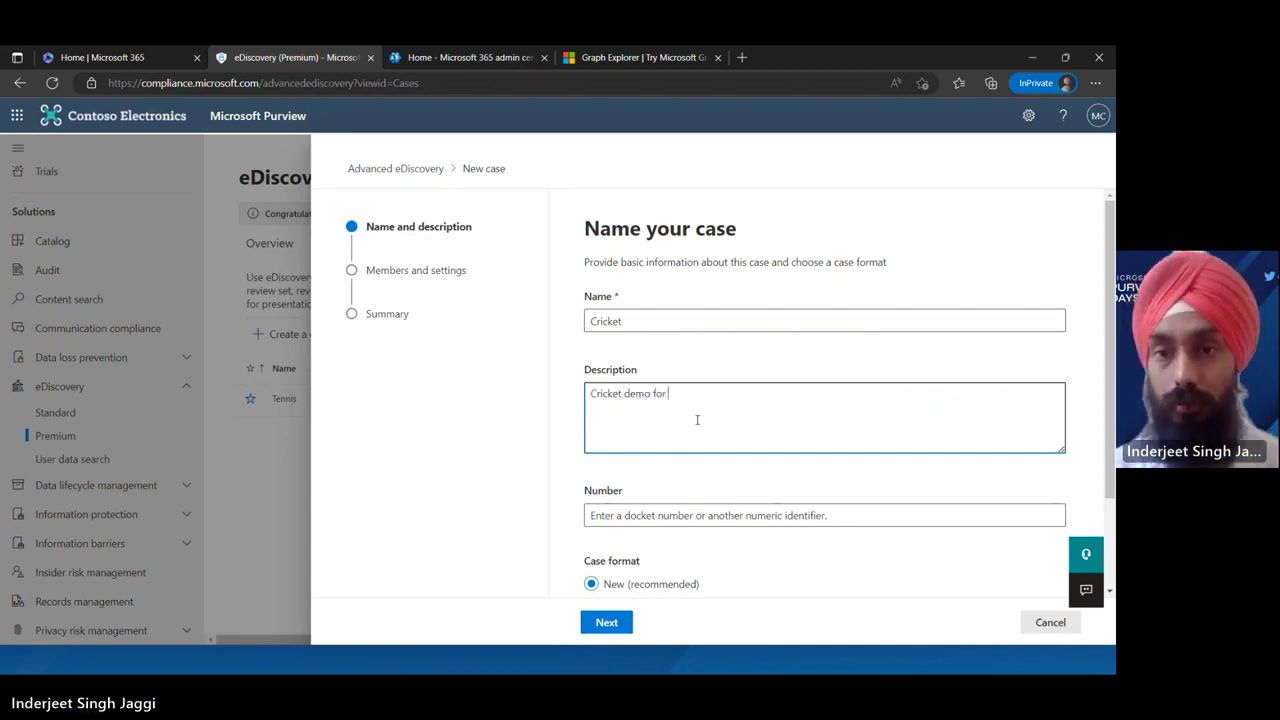
type("MS purv")
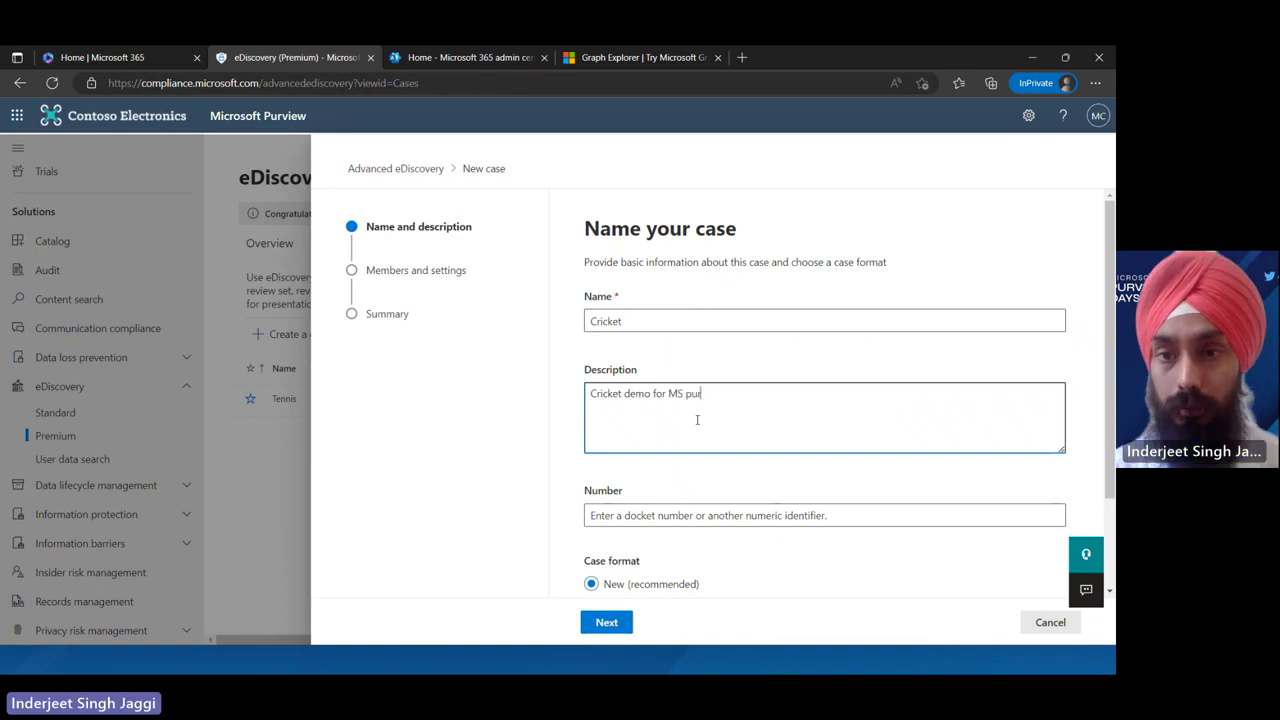
type("iew days")
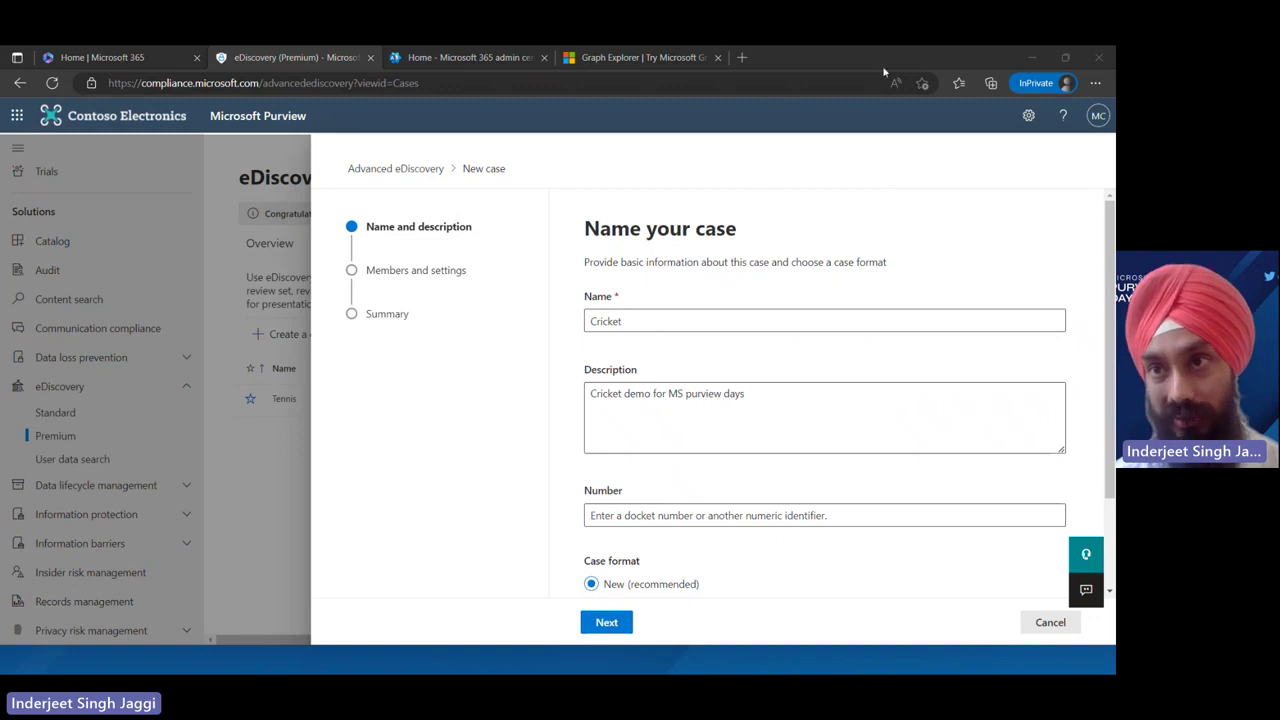
left_click_drag(1111, 448, 1113, 532)
left_click(672, 396)
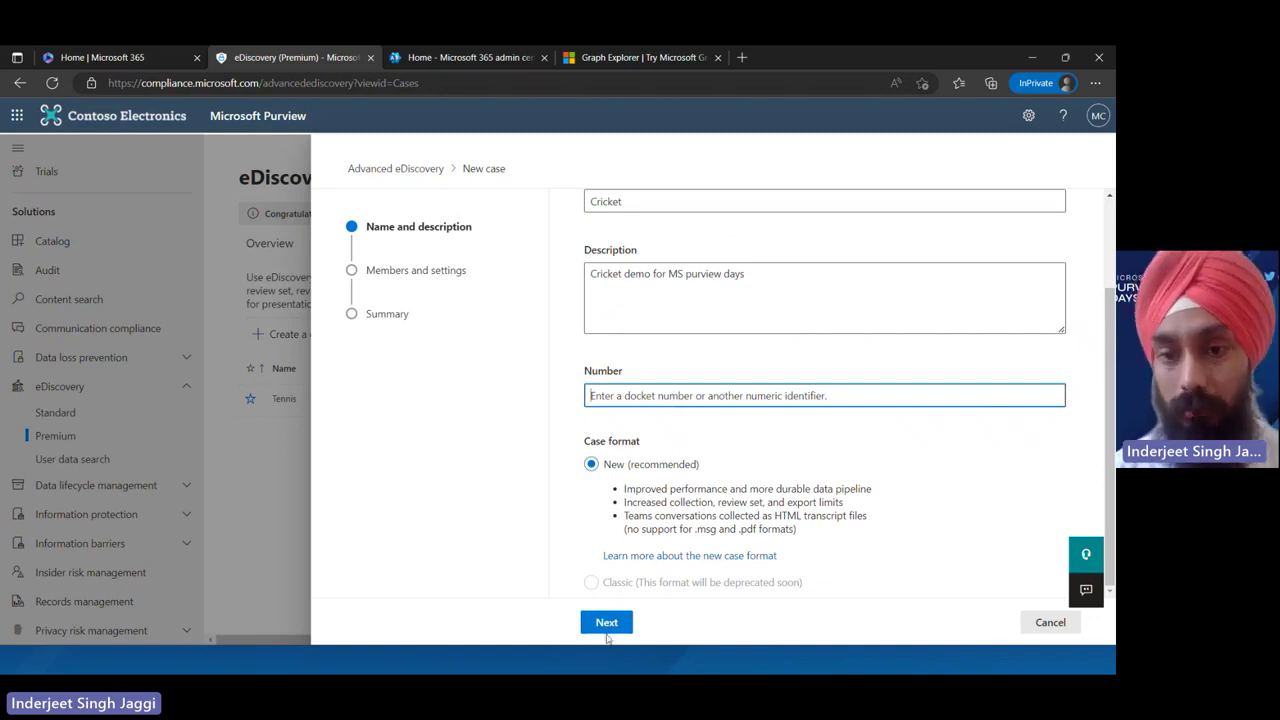
left_click(607, 626)
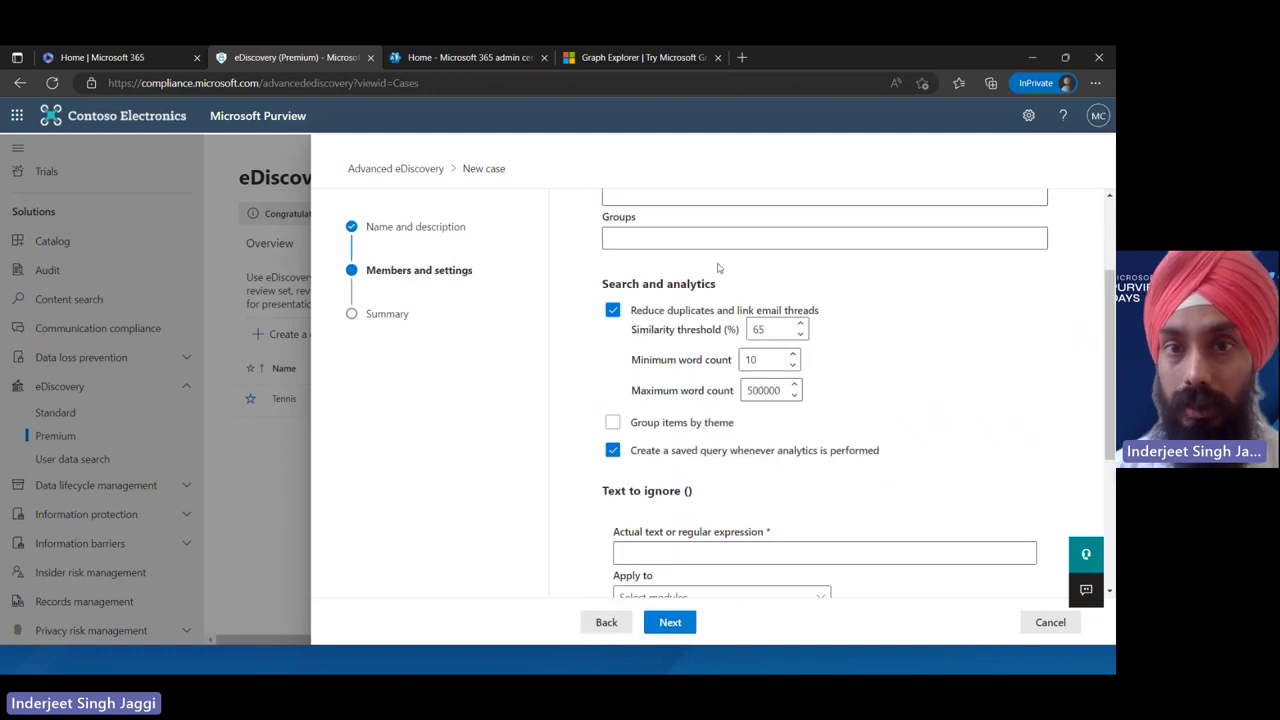
left_click_drag(1113, 418, 1110, 212)
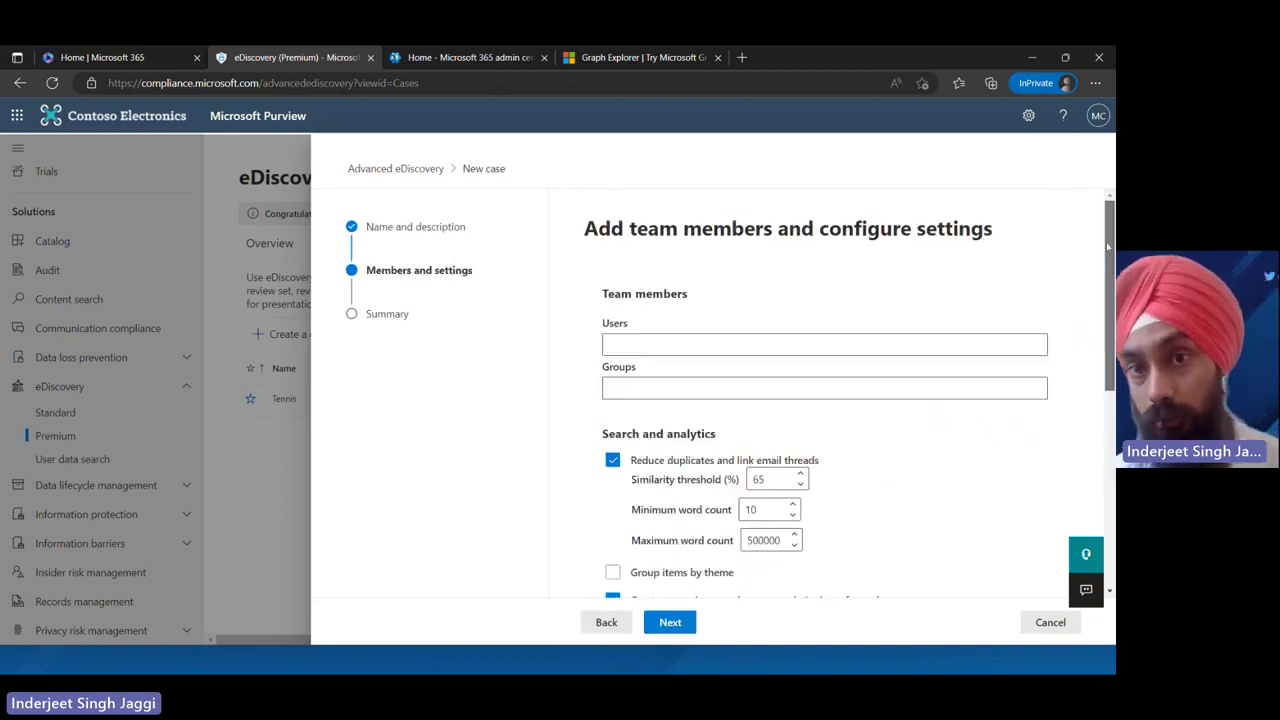
left_click(652, 342)
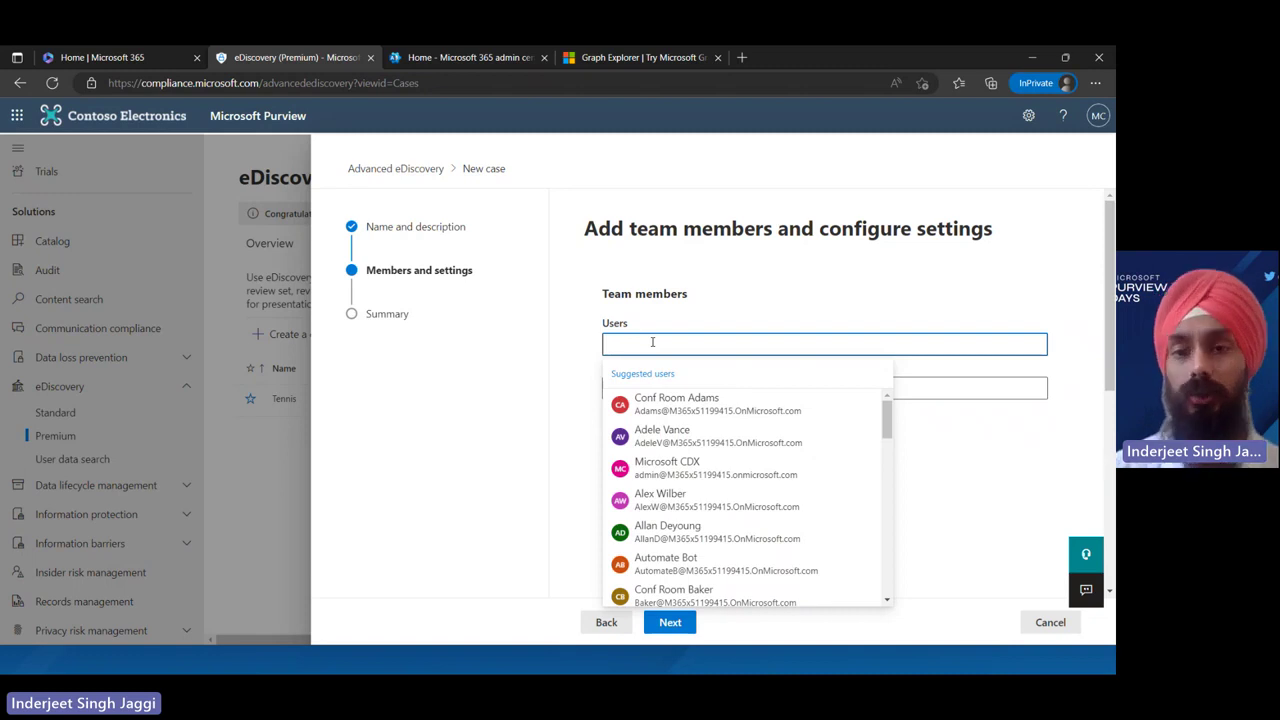
left_click(662, 432)
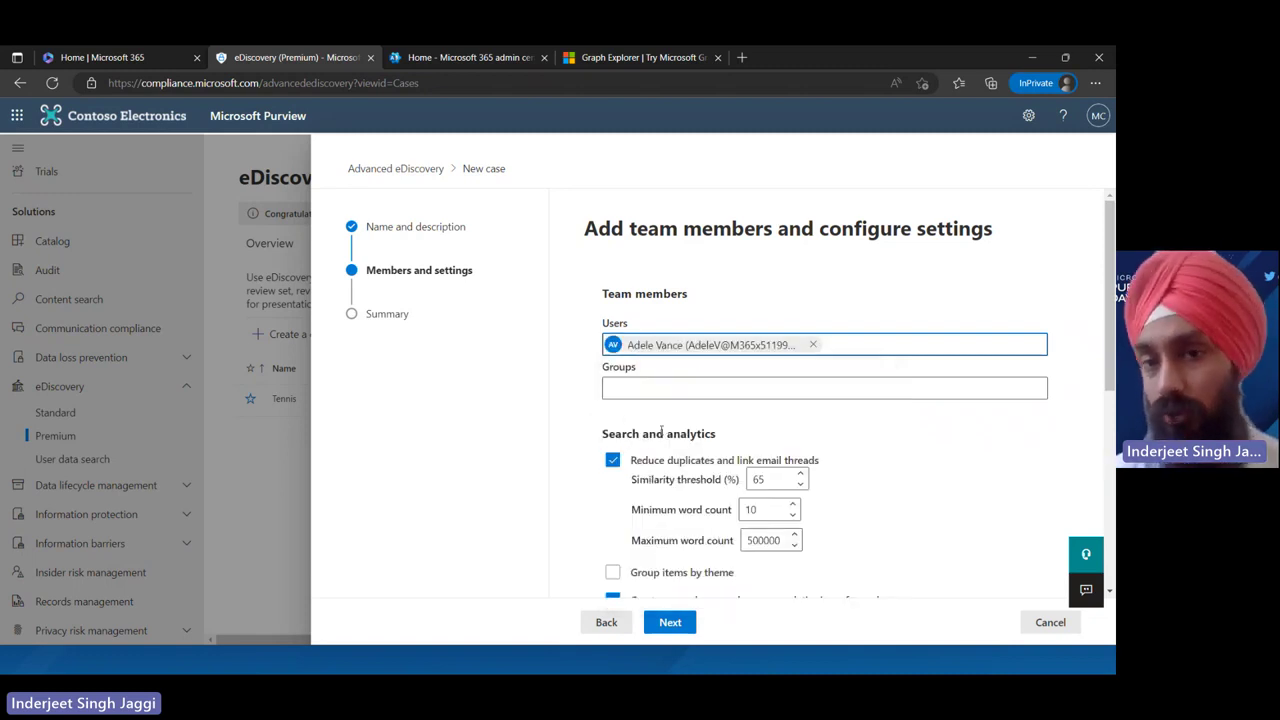
left_click(643, 388)
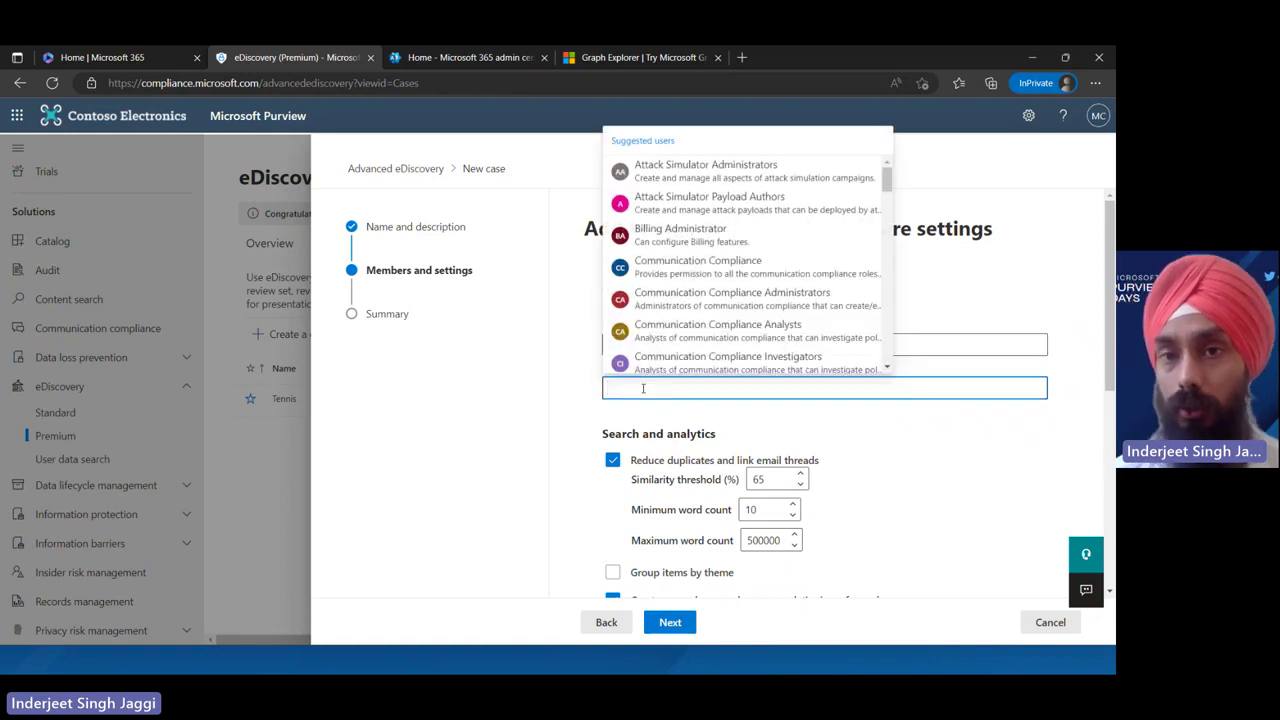
left_click(922, 489)
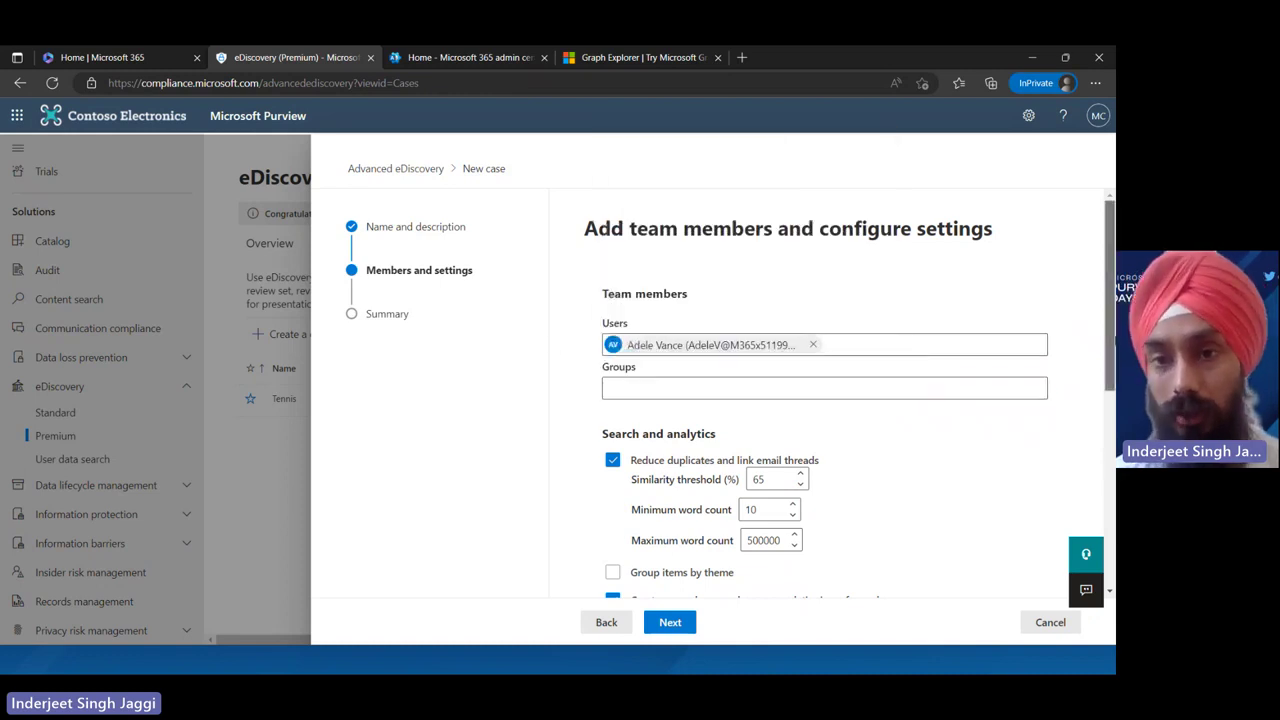
scroll(1102, 374, "down", 2)
scroll(1102, 374, "up", 1)
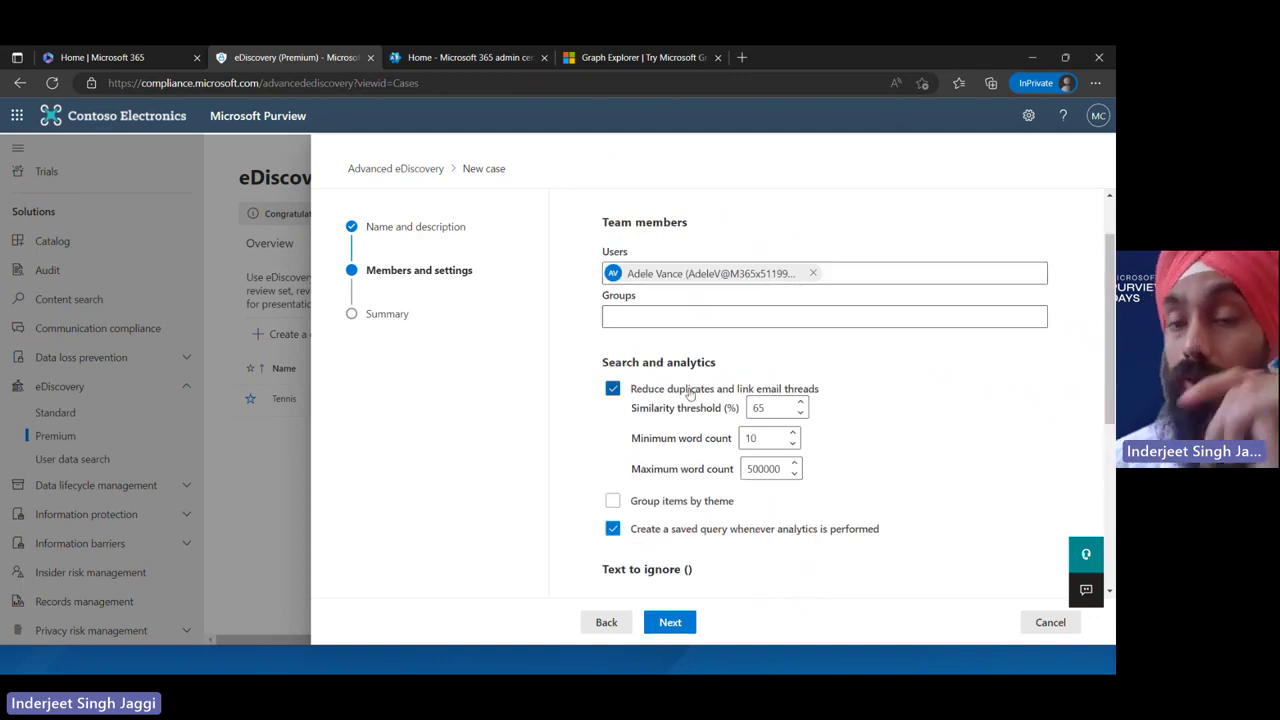
left_click(689, 391)
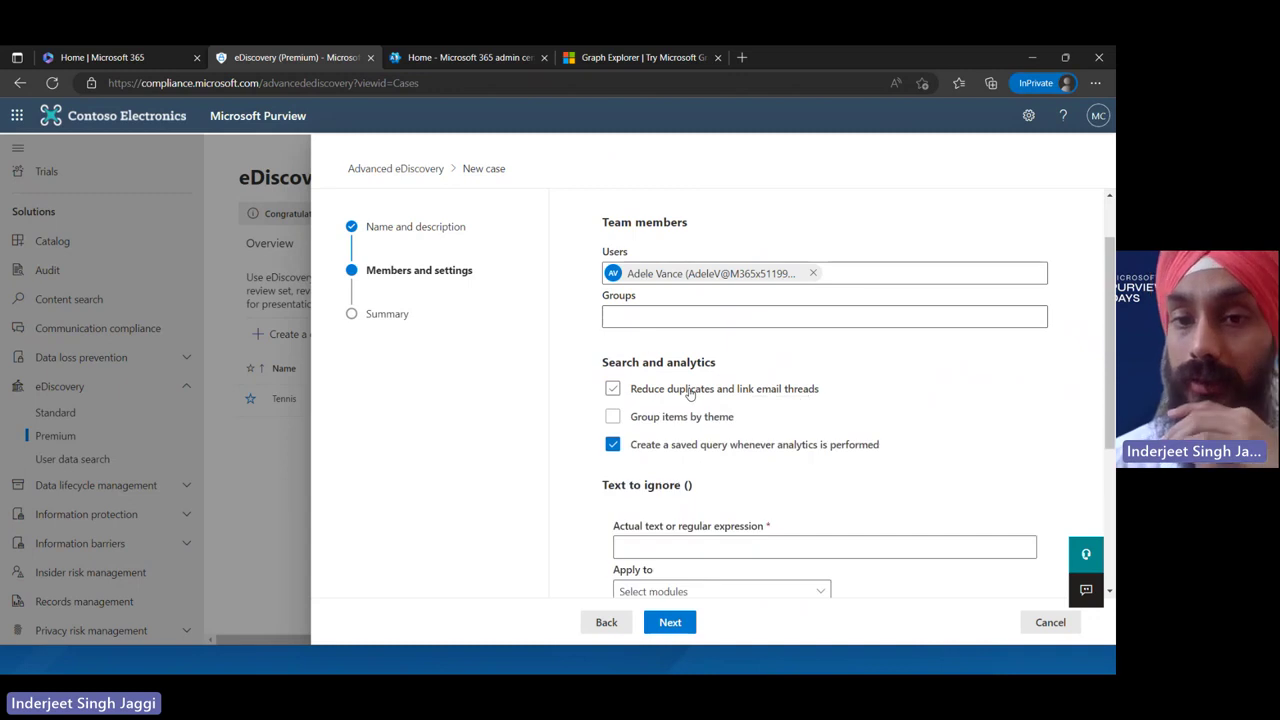
left_click(689, 391)
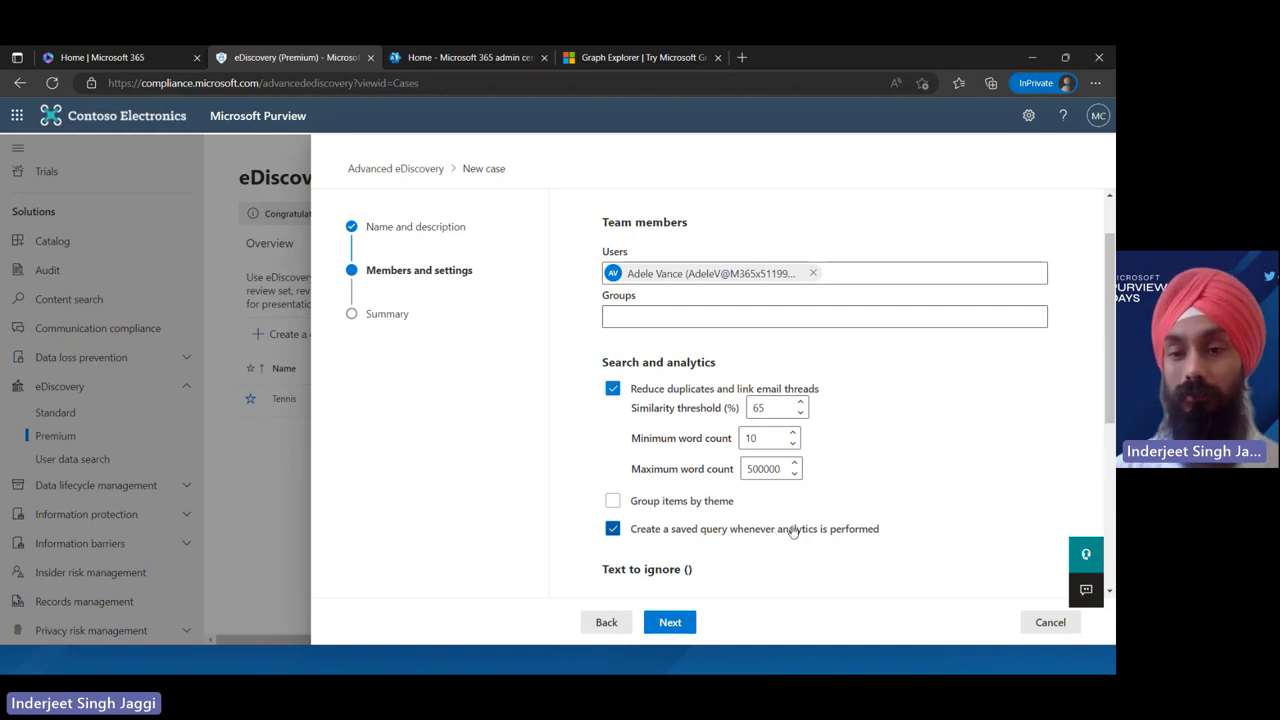
Try 'Cricket' in Text to ignore and check which analytics modules it could apply to
left_click_drag(1112, 377, 1105, 488)
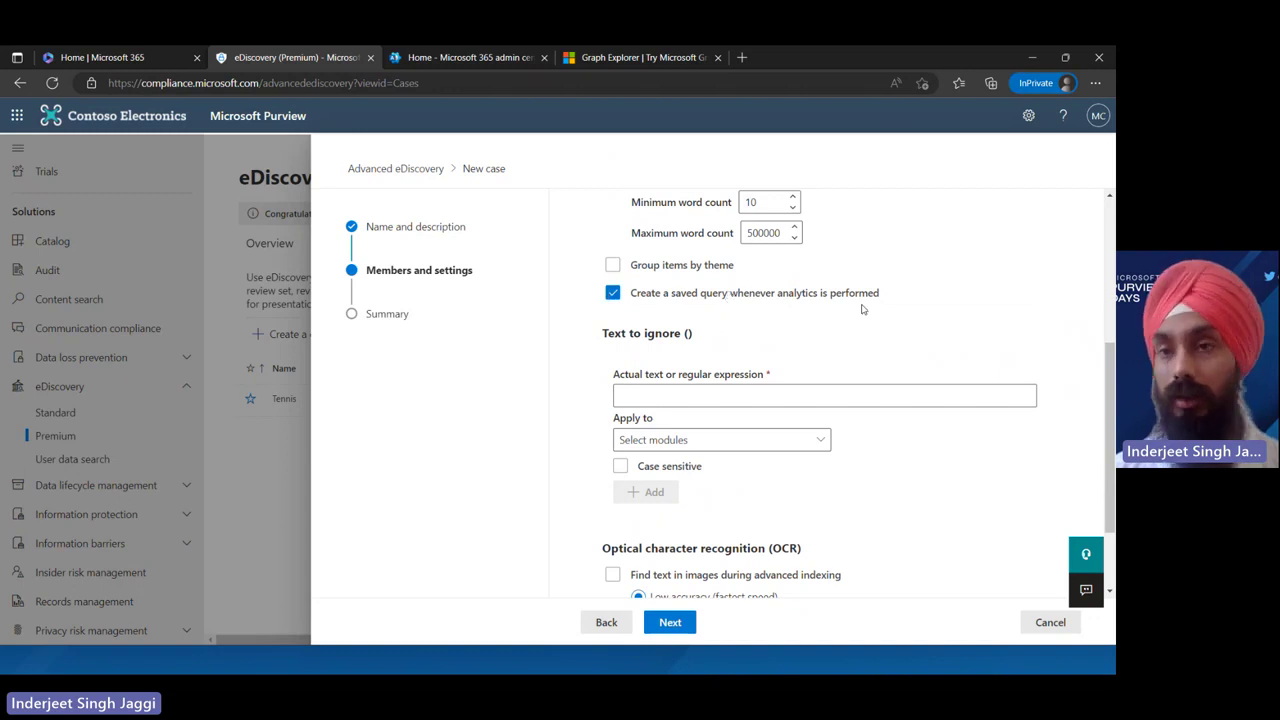
left_click(741, 396)
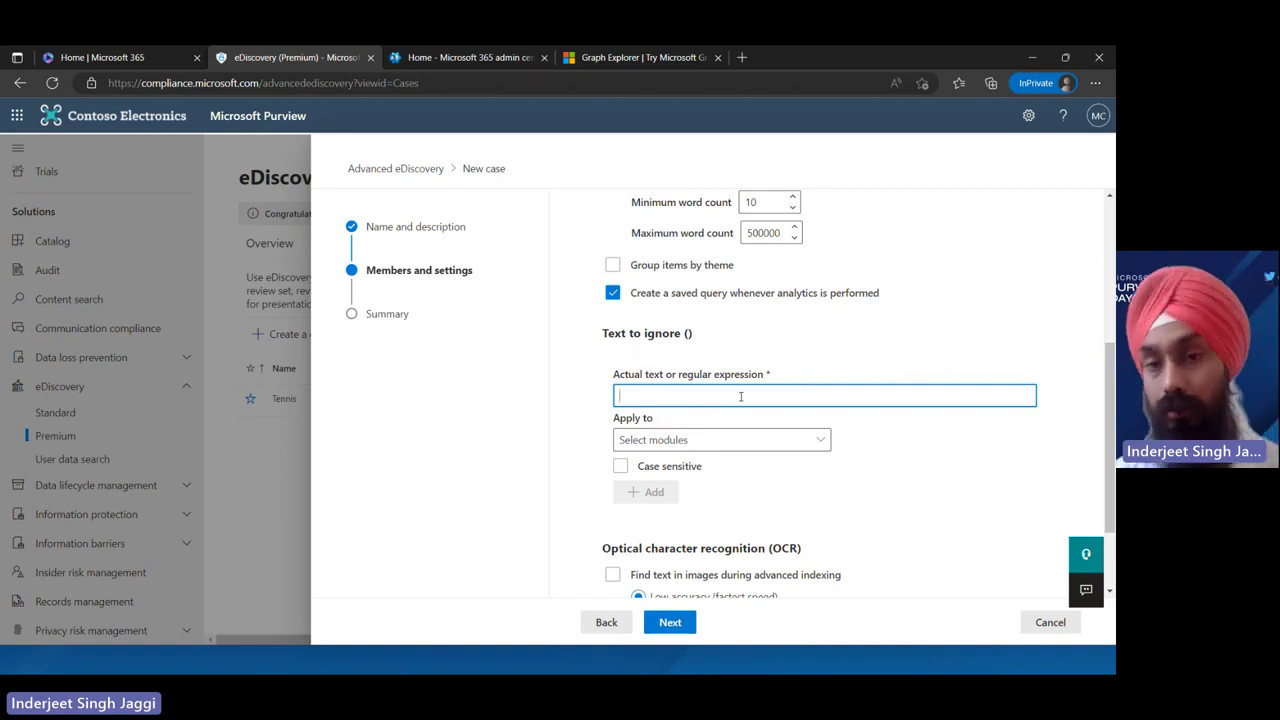
type("Cricket")
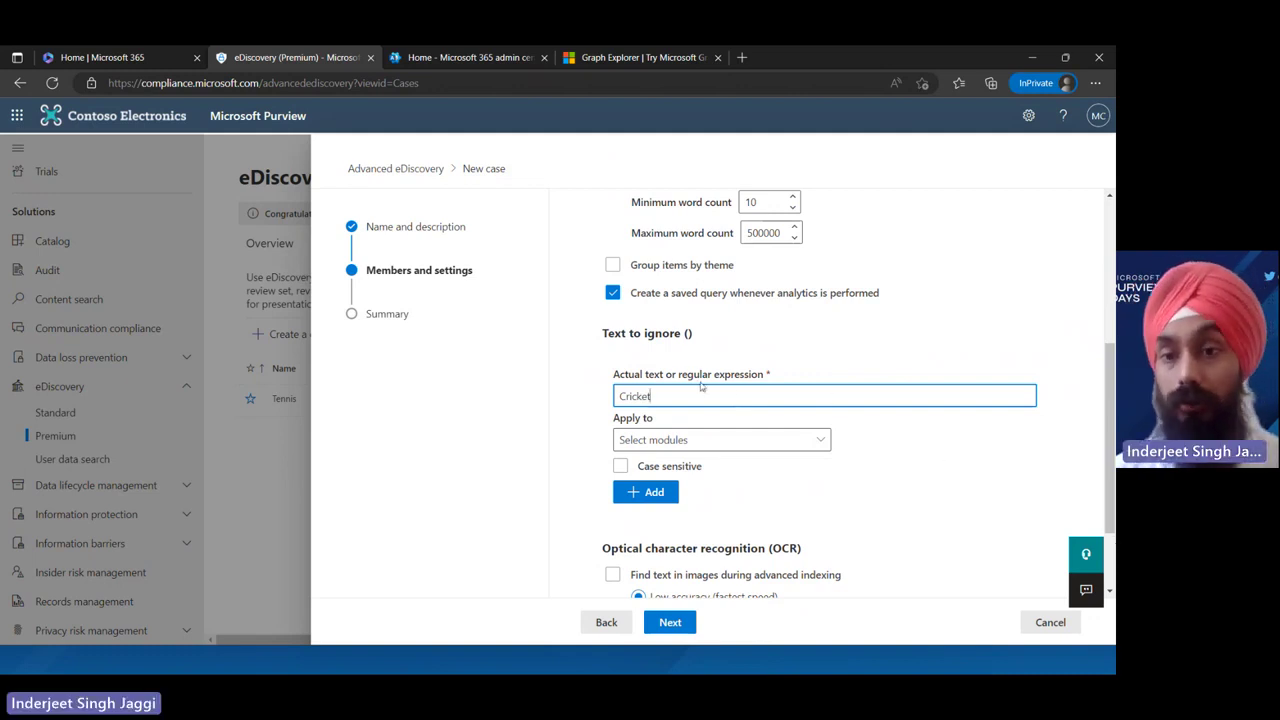
scroll(870, 339, "down", 1)
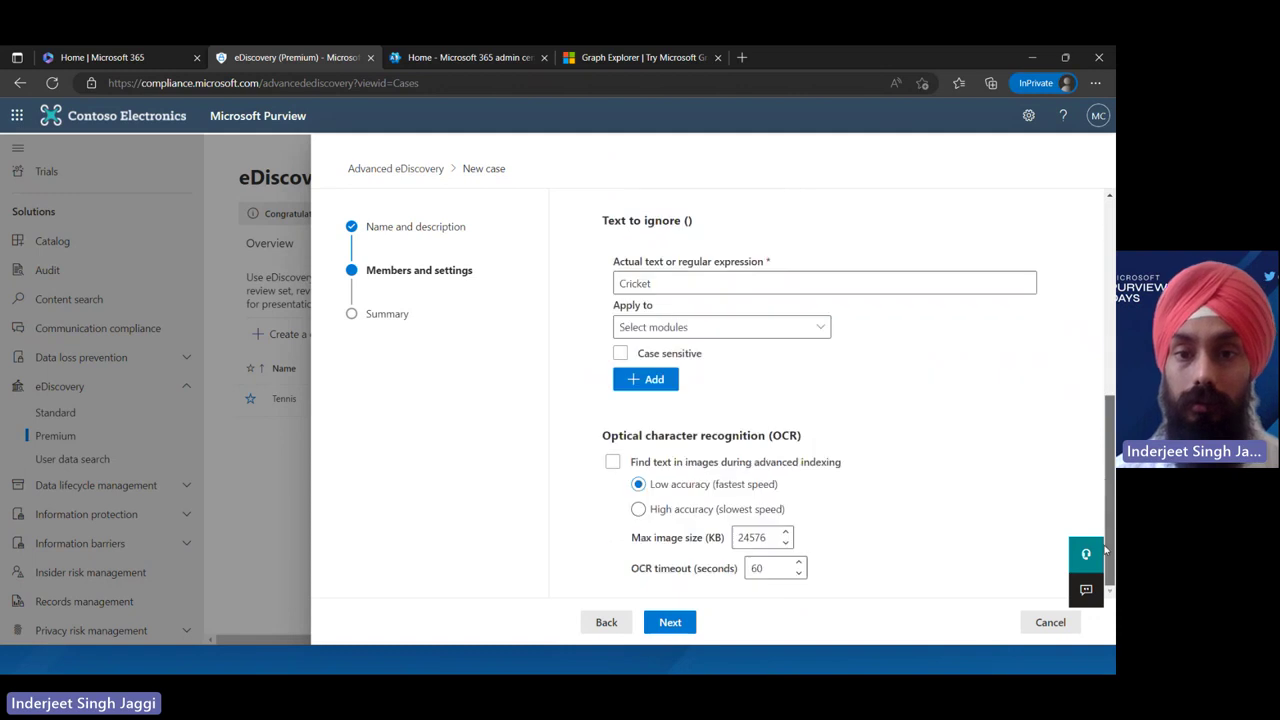
left_click(768, 331)
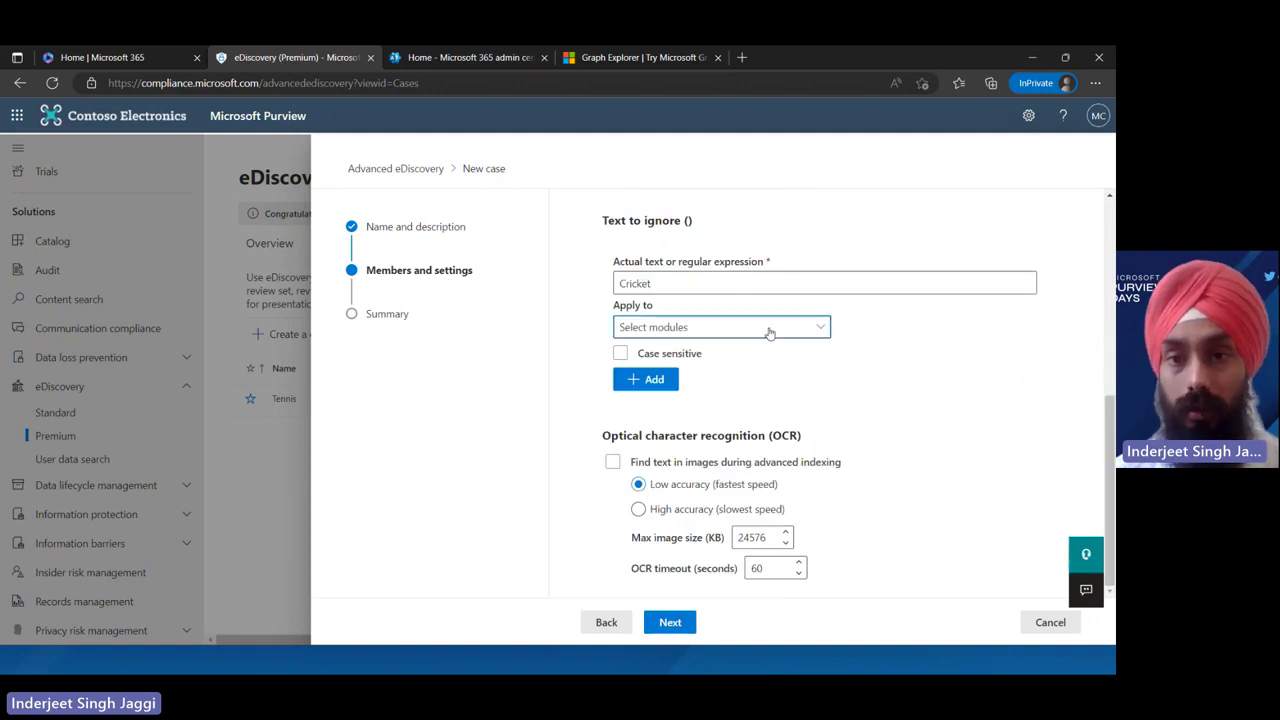
left_click(944, 406)
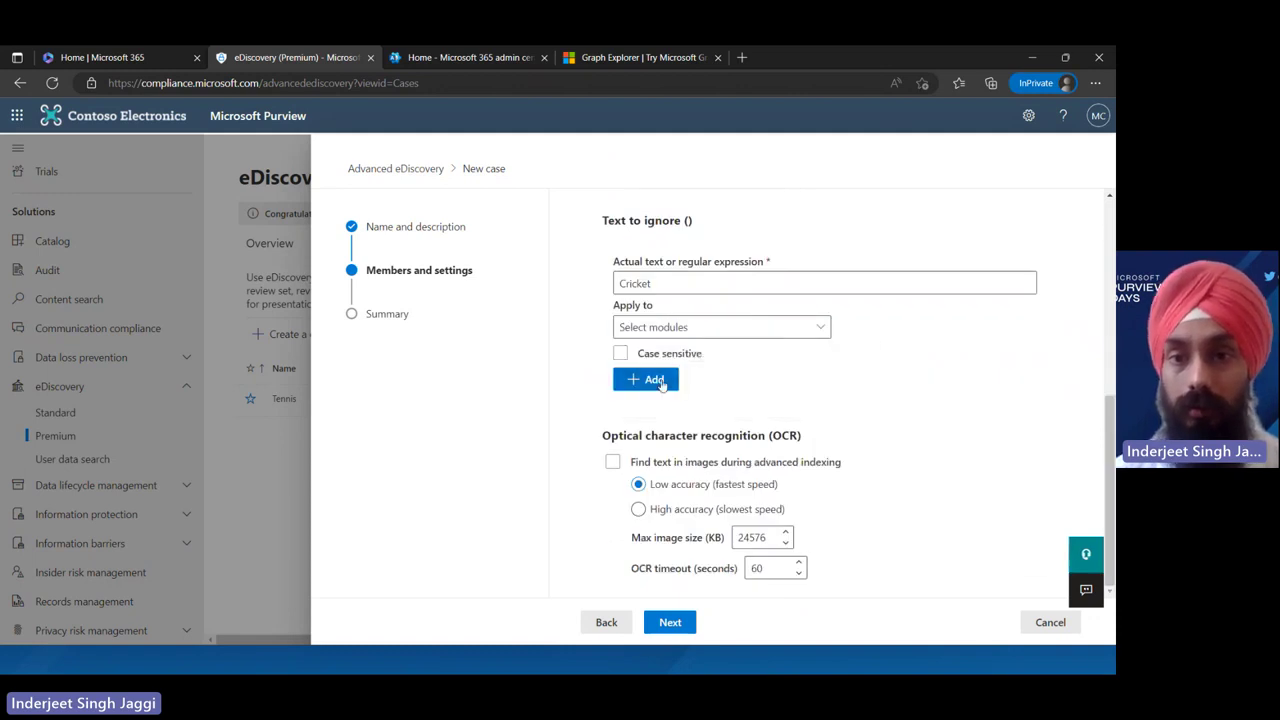
Leave finding text in images (OCR) switched off and continue to the Summary step
left_click(660, 464)
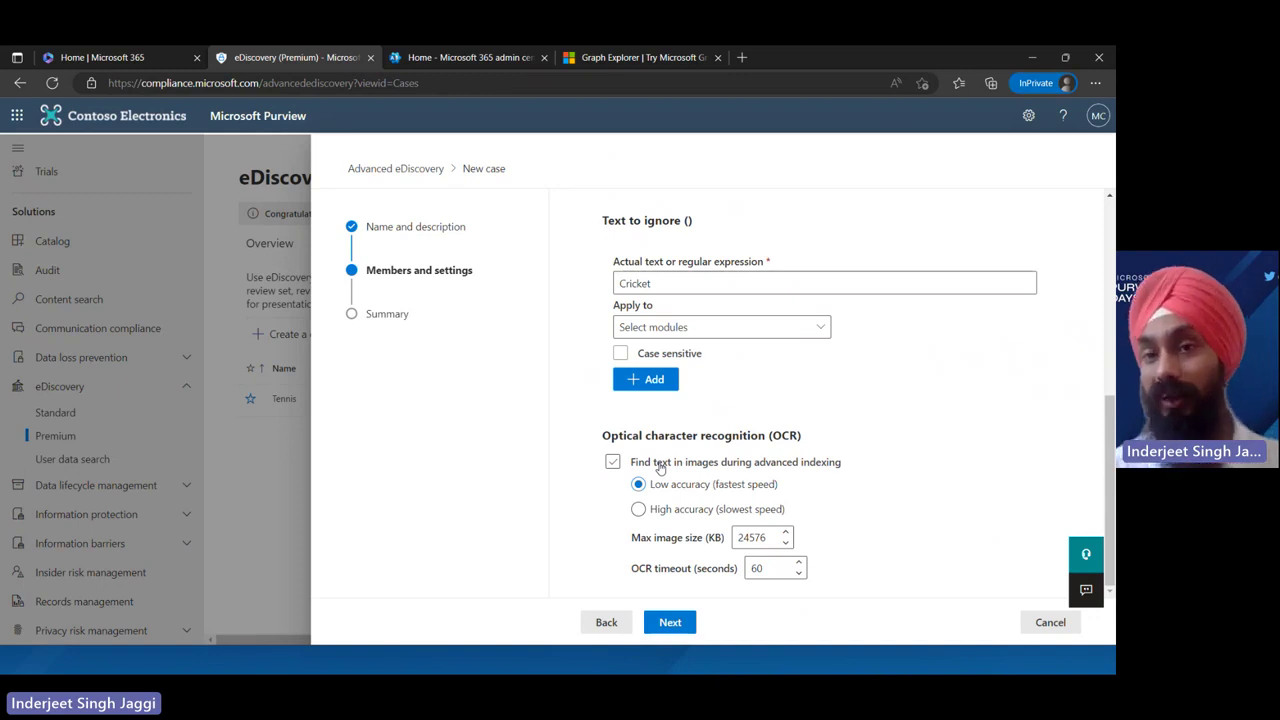
left_click(660, 466)
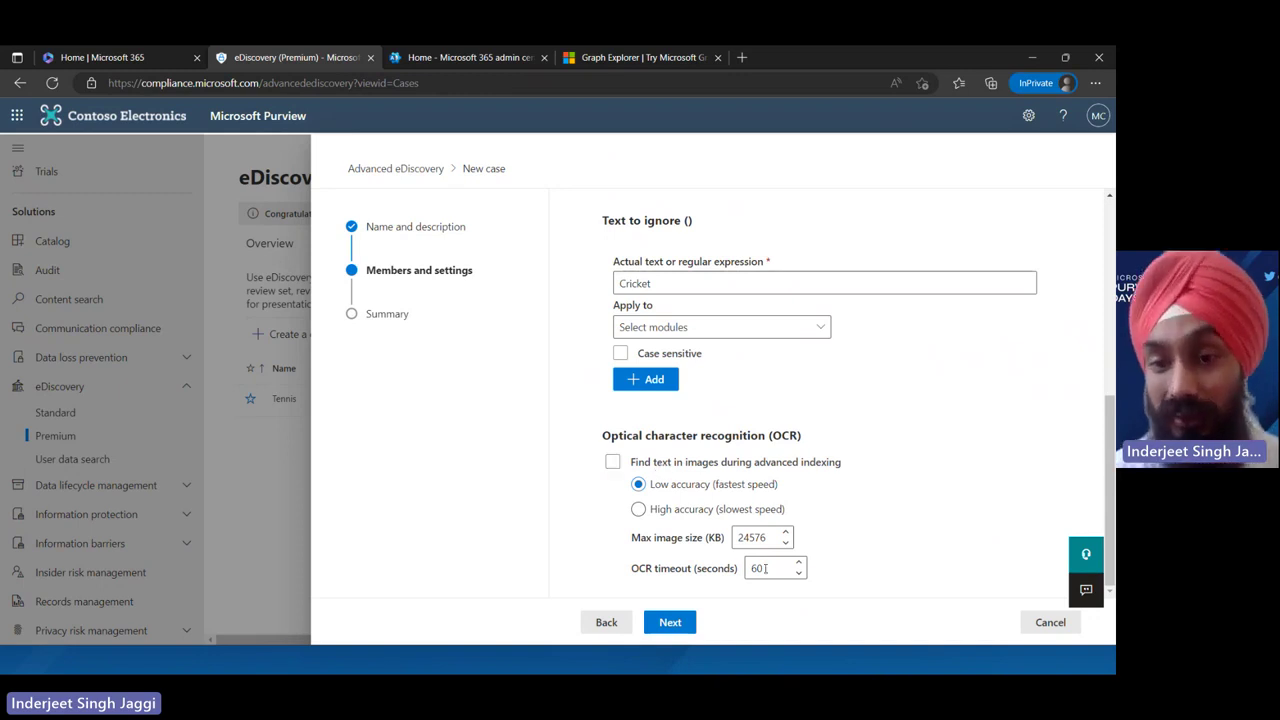
left_click(672, 624)
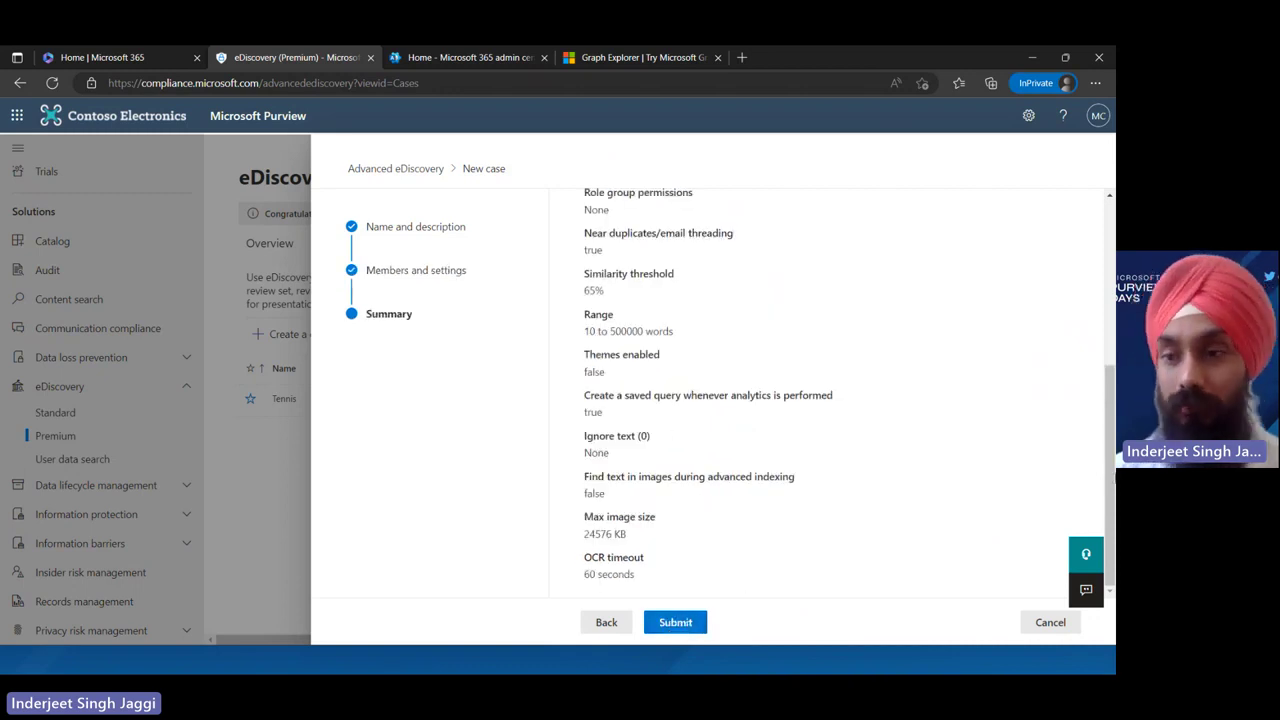
Submit the Cricket case from its summary and open its Overview page
scroll(830, 400, "up", 3)
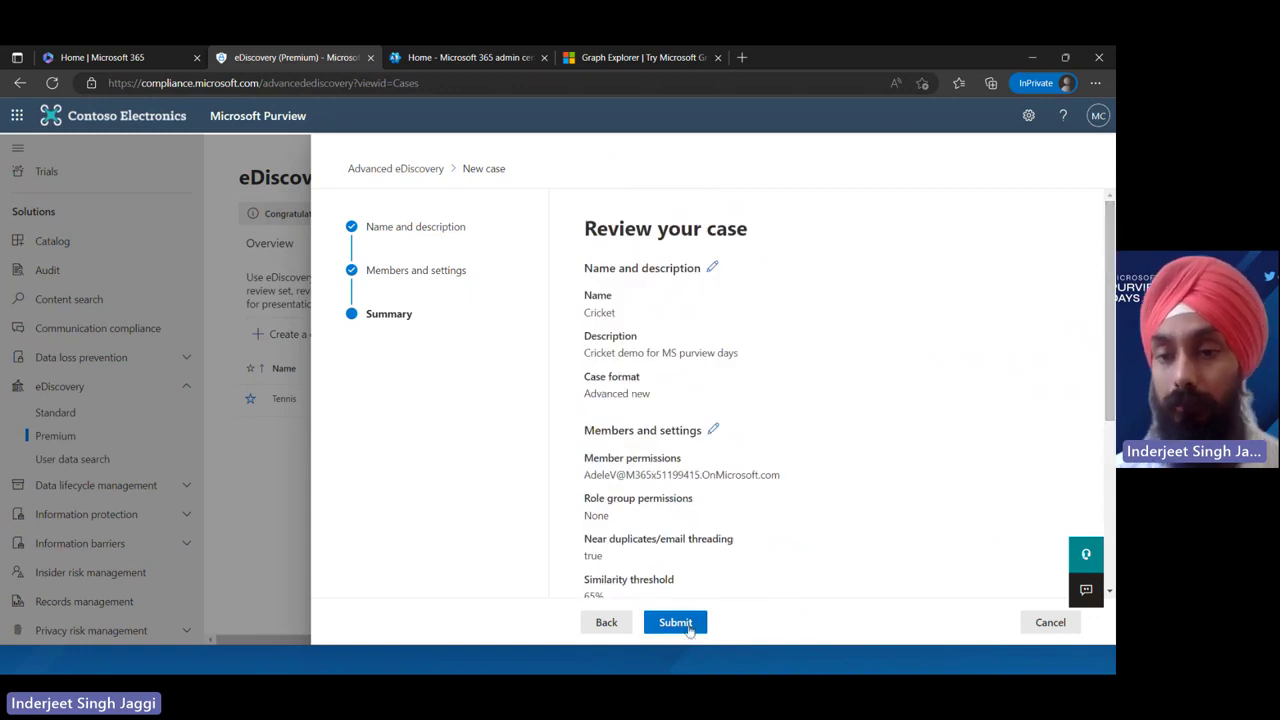
left_click(689, 626)
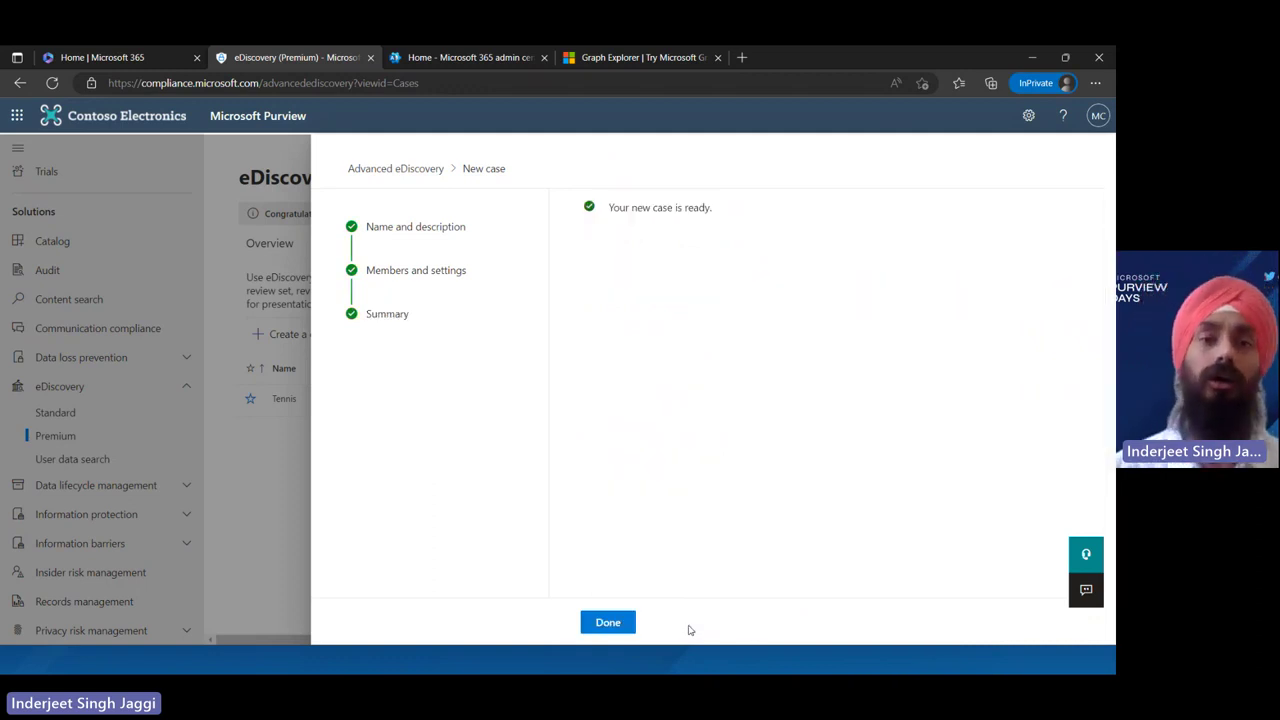
left_click(609, 624)
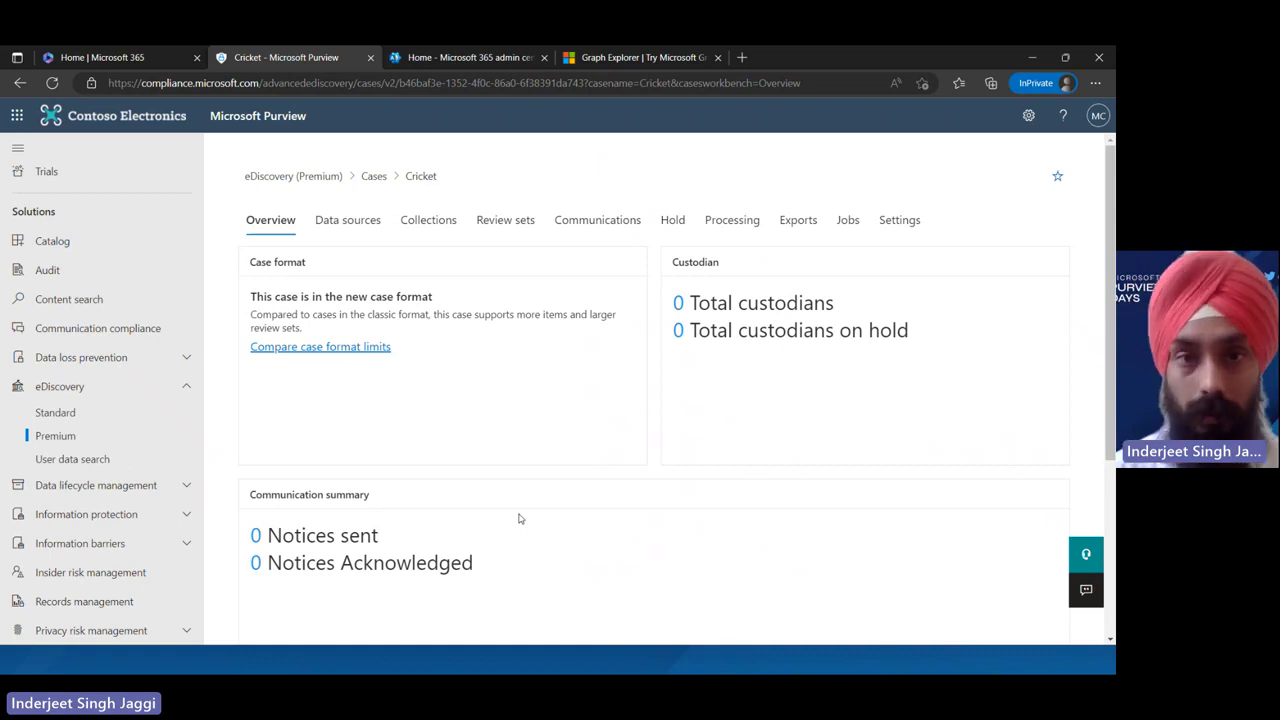
Check Data sources and Collections, cancel a new collection, then list the Add data source options
left_click(347, 224)
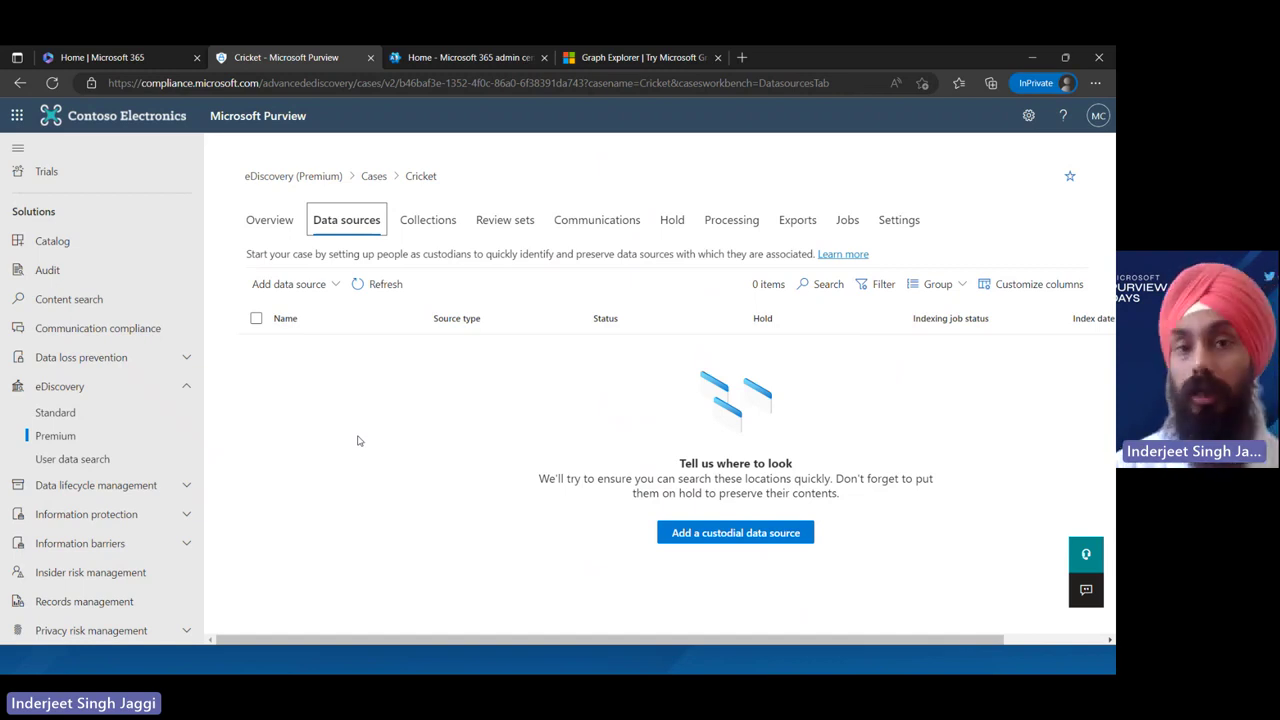
left_click(420, 215)
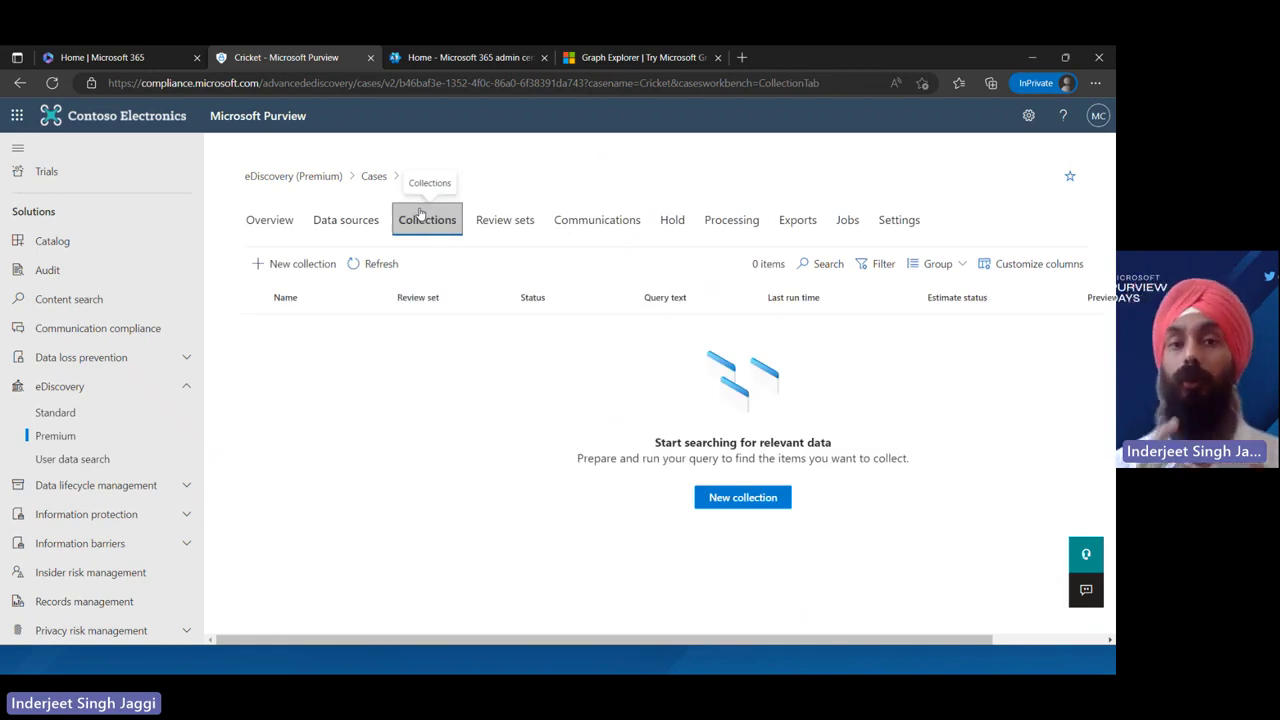
left_click(303, 264)
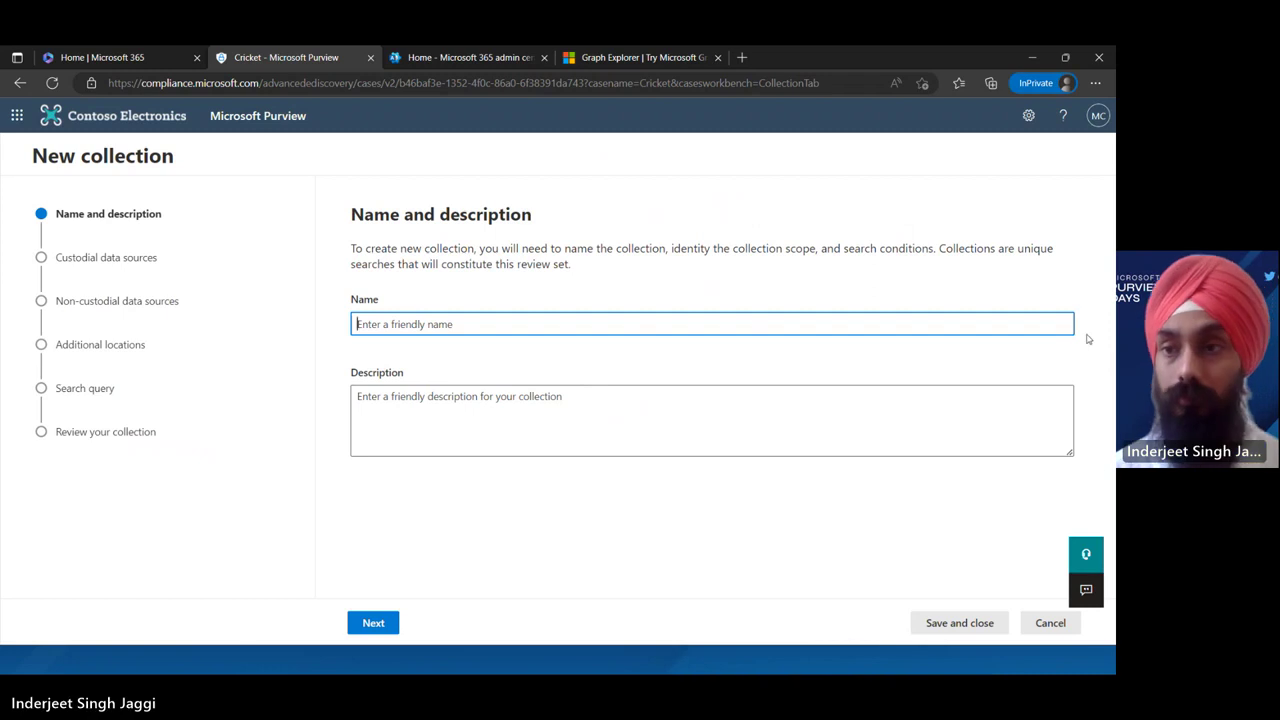
left_click(1041, 634)
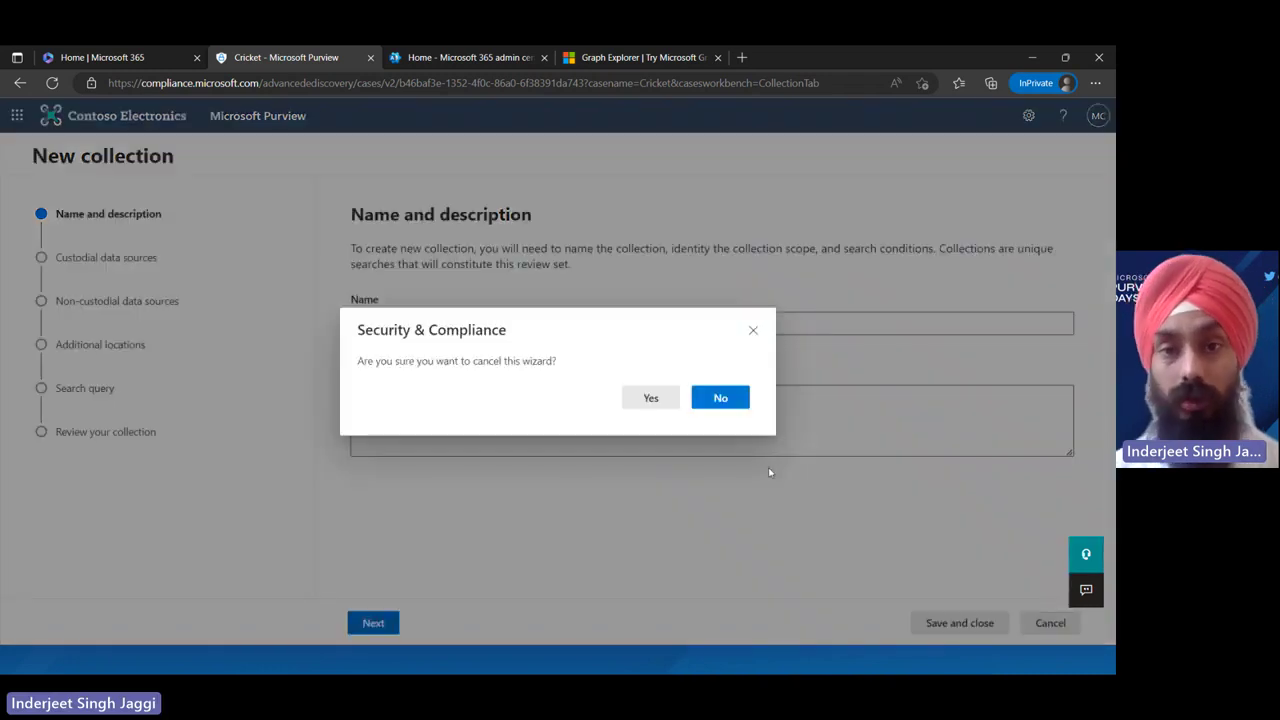
left_click(664, 398)
left_click(345, 219)
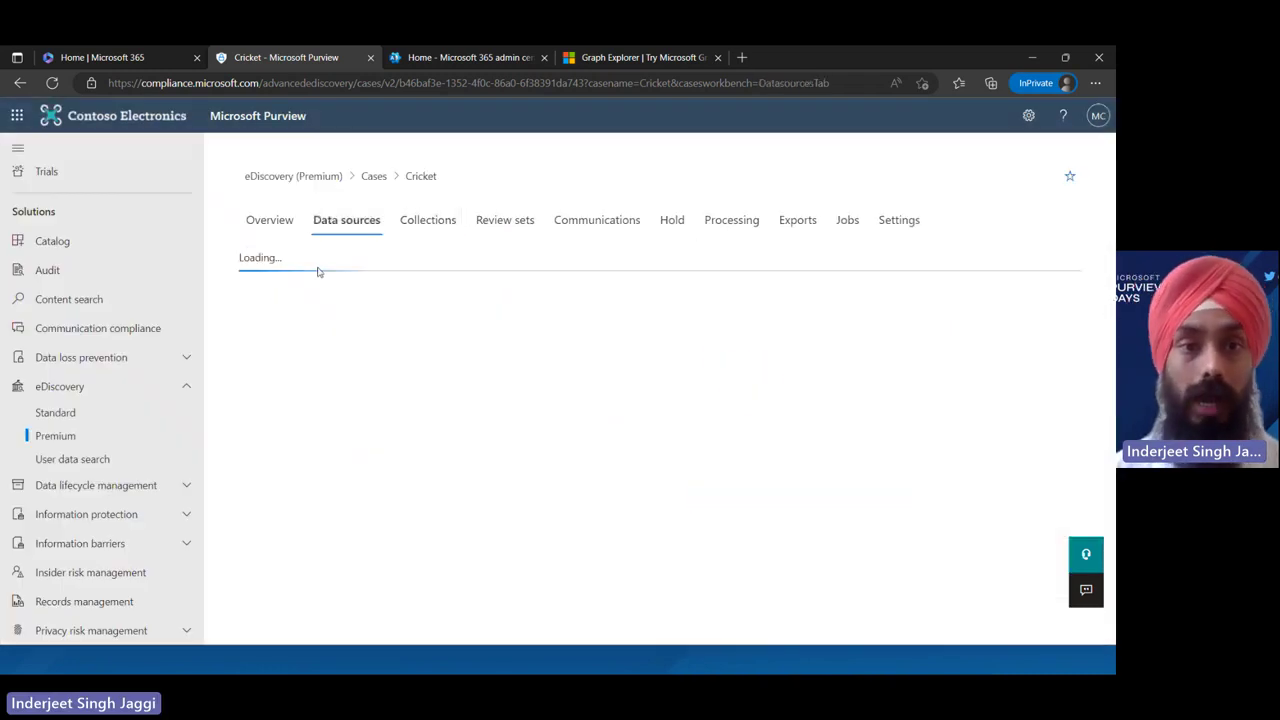
left_click(285, 285)
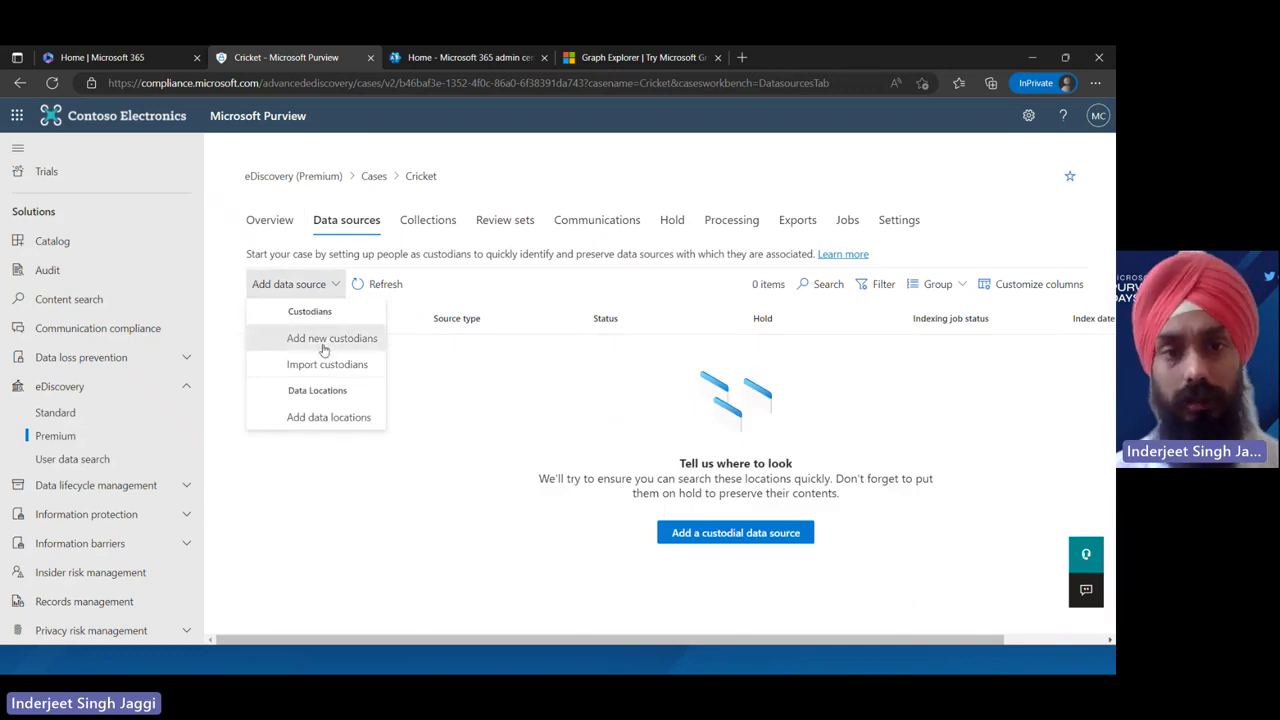
Add Microsoft CDX, found by searching 'admin', as a new custodian and continue to Hold settings
left_click(324, 346)
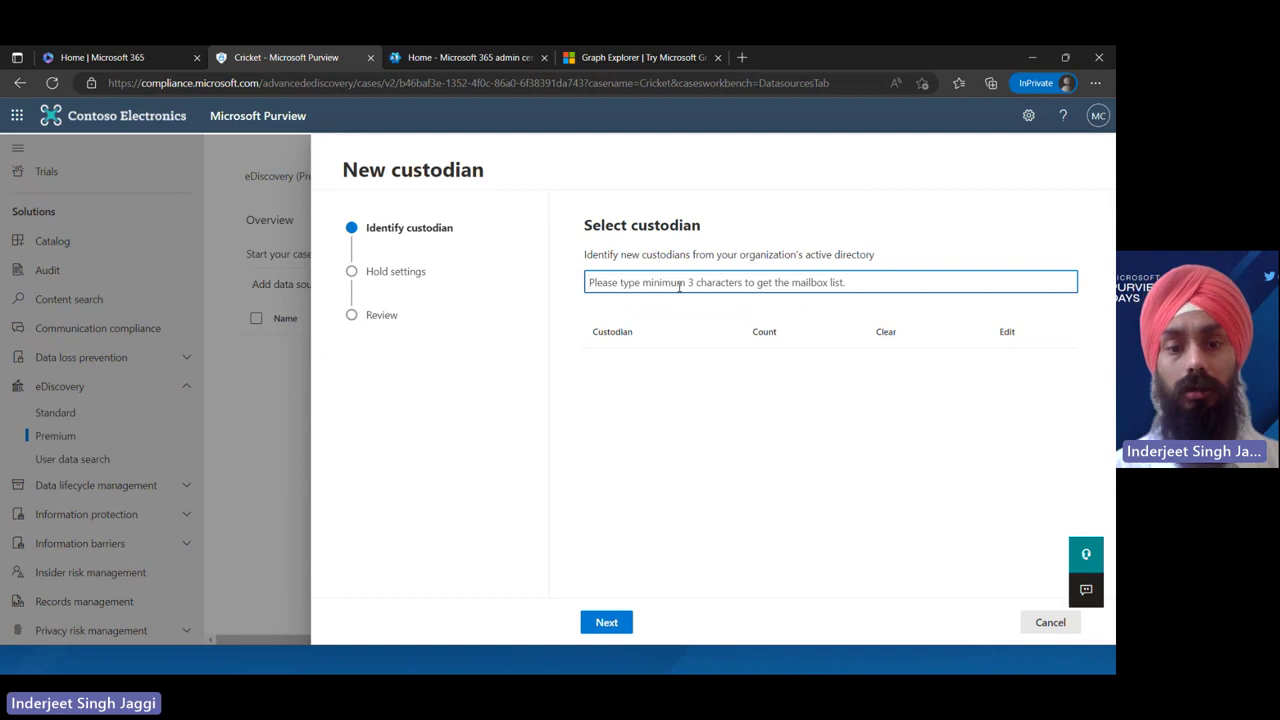
type("a")
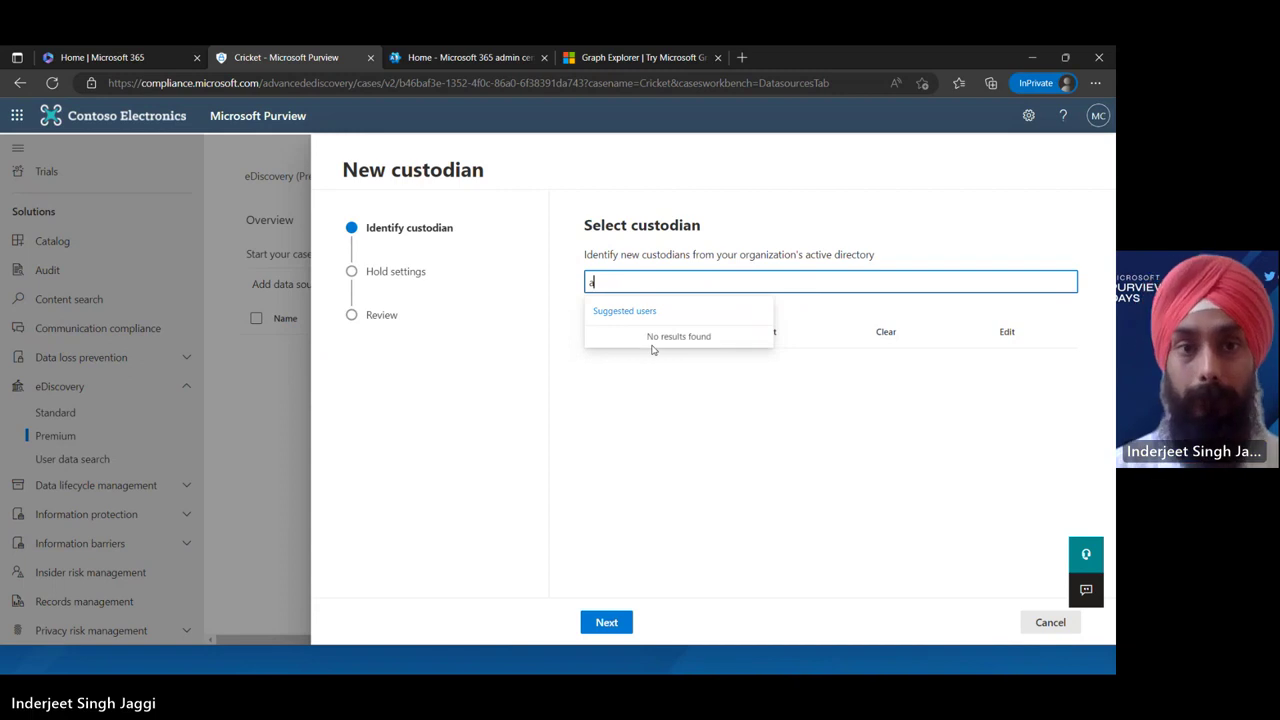
key("BackSpace")
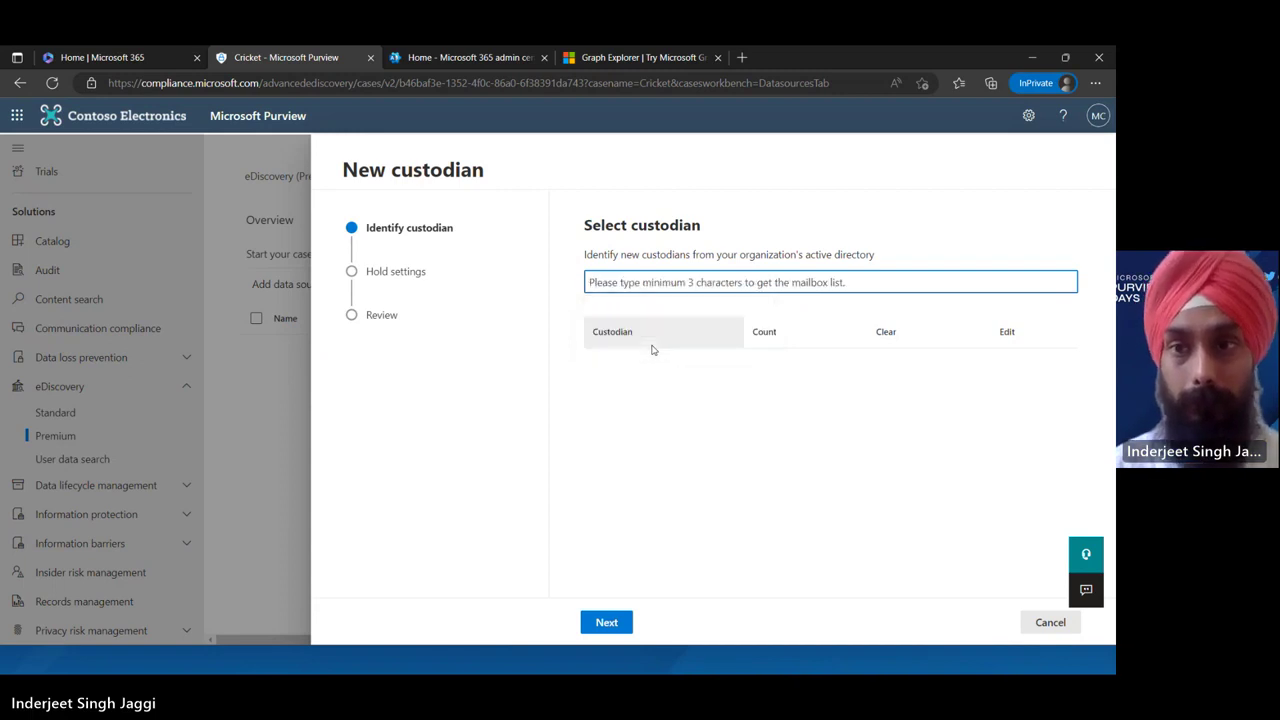
type("Ad")
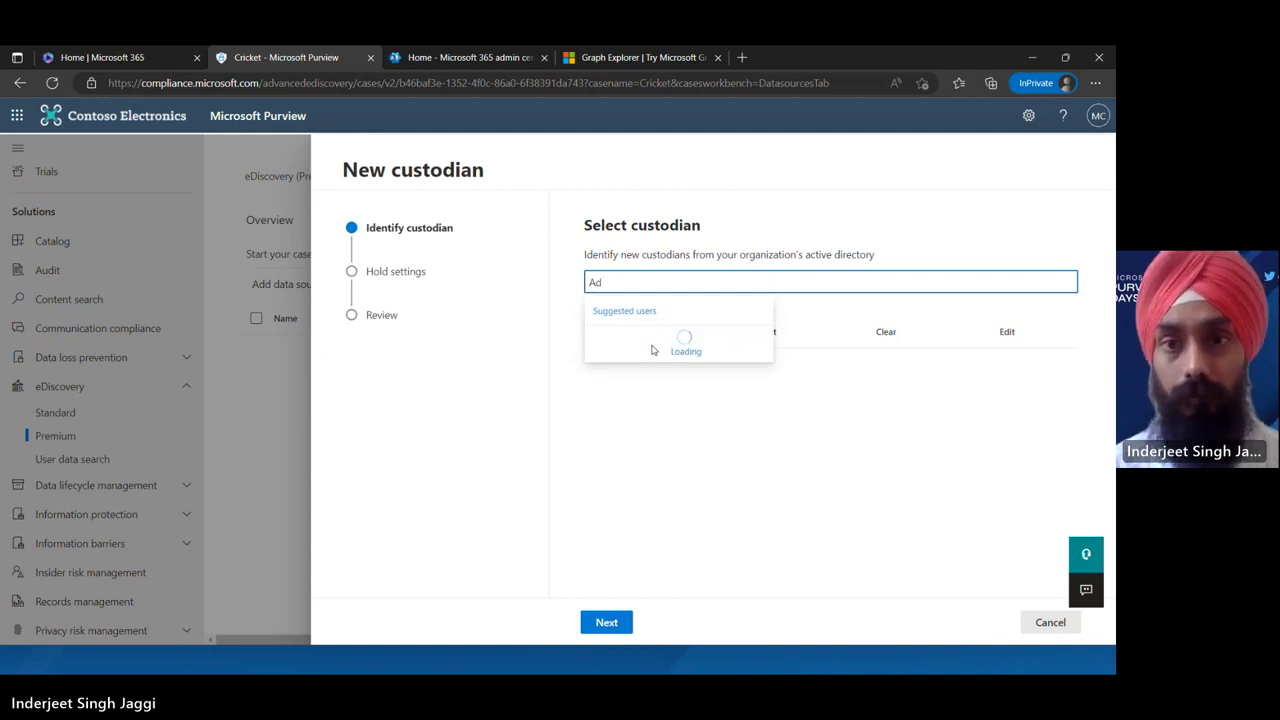
key("BackSpace")
key("BackSpace")
type("admin")
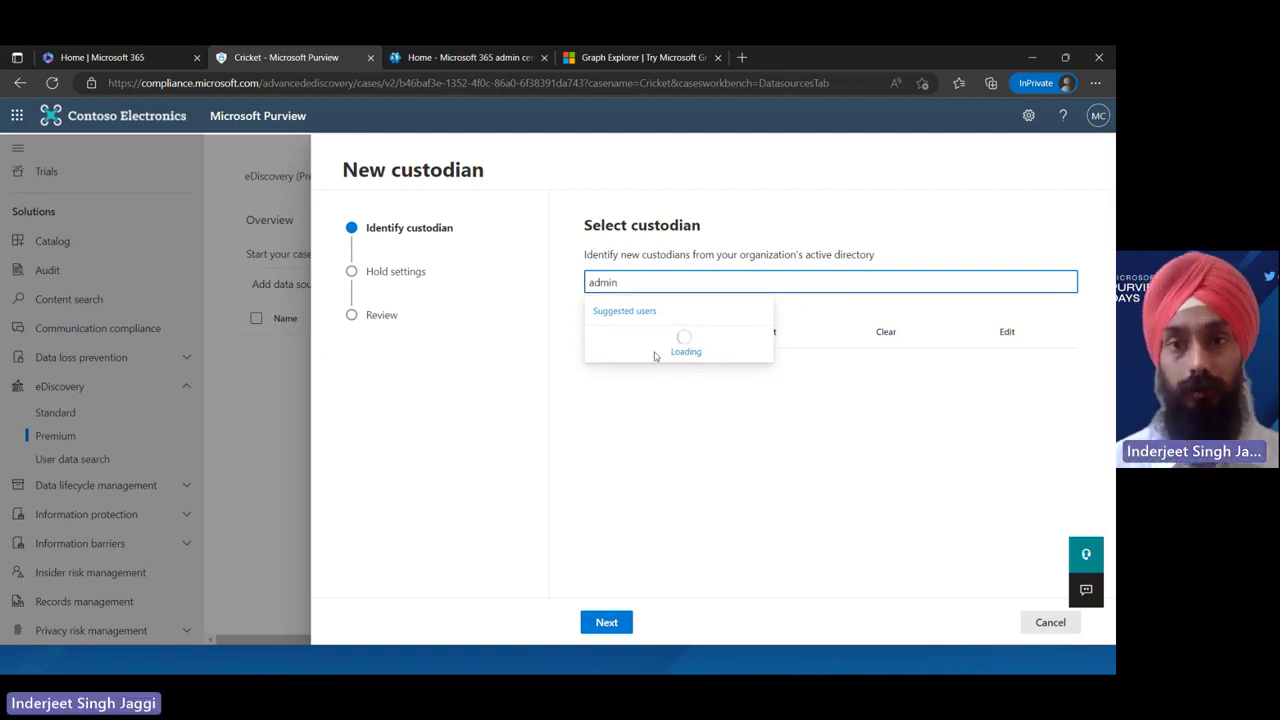
left_click(654, 350)
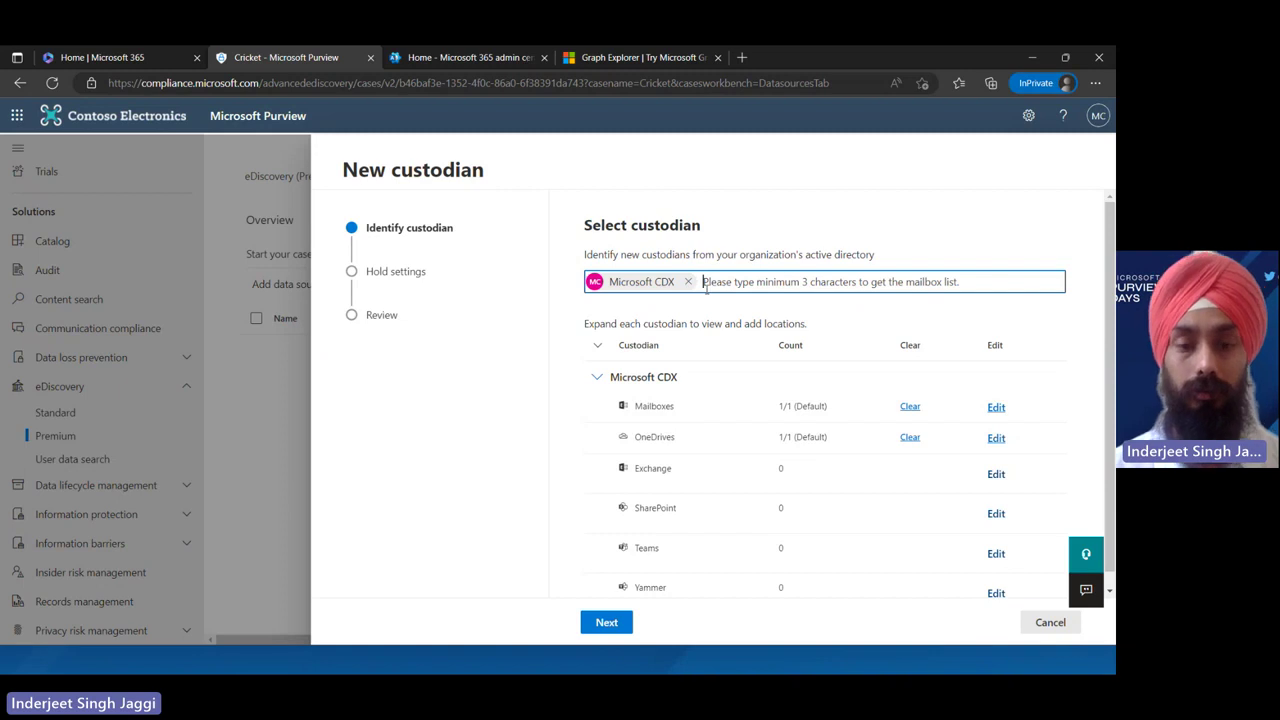
type("A")
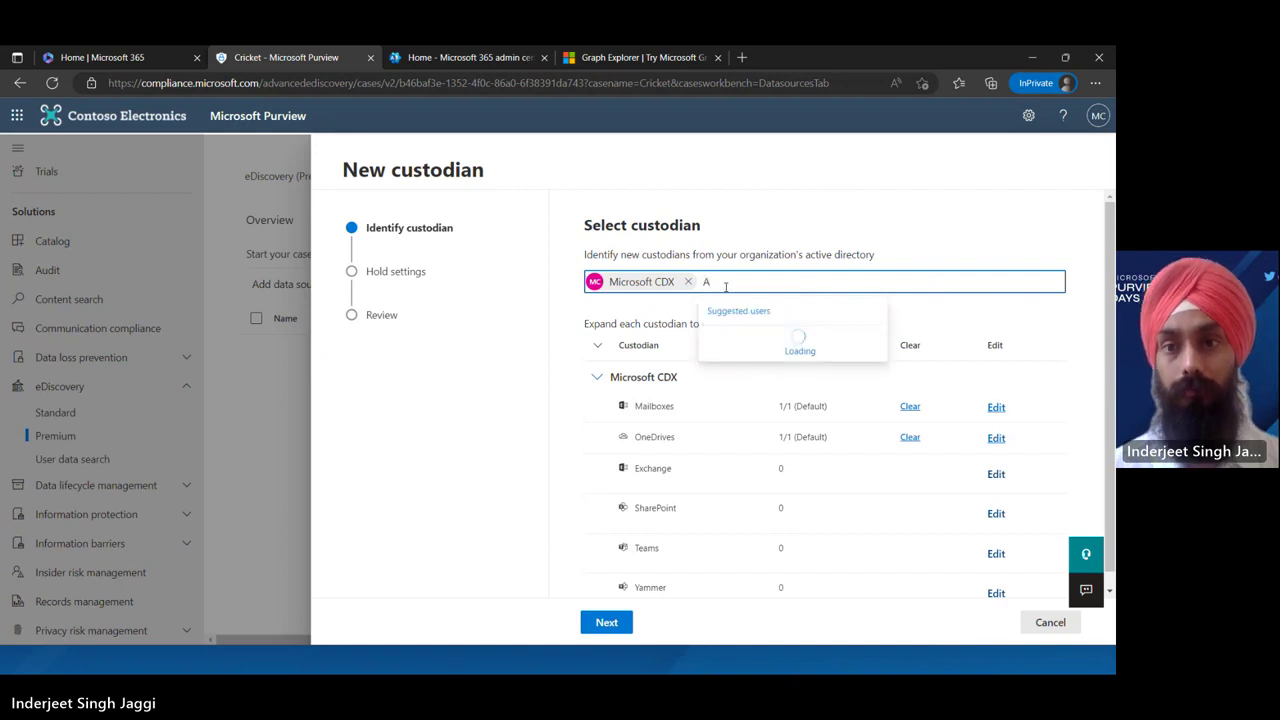
type("ll")
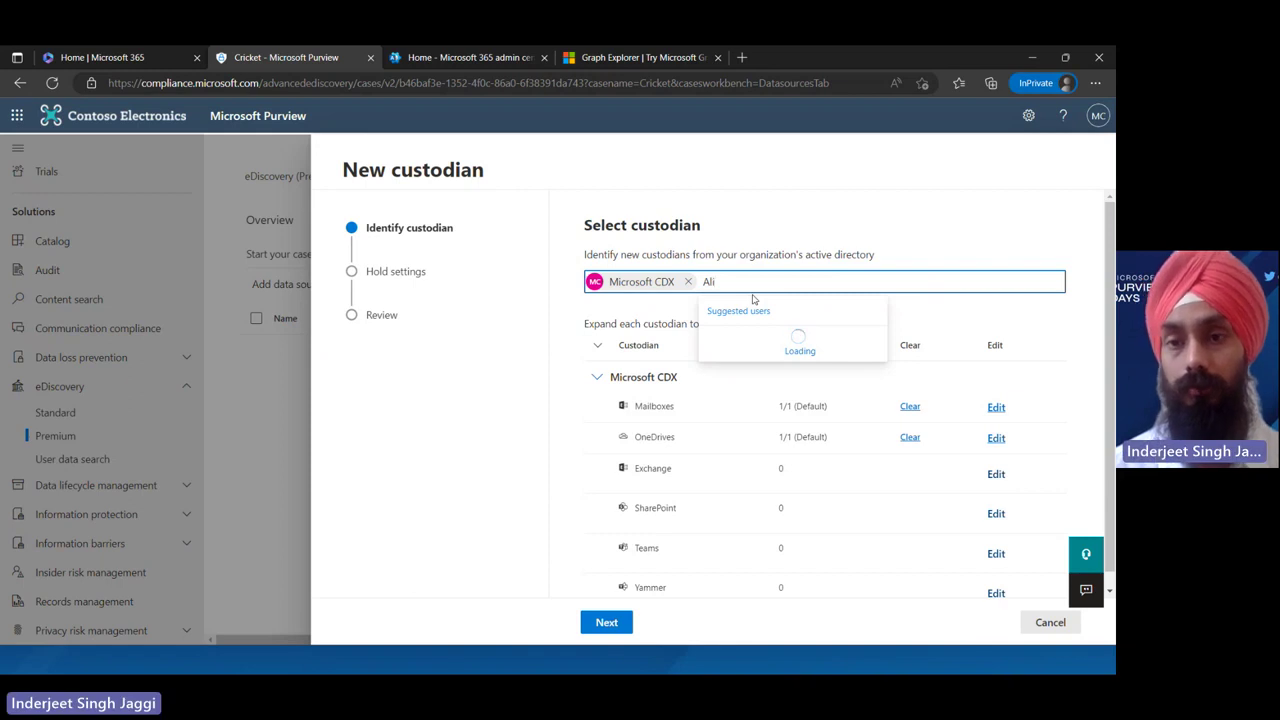
key("BackSpace")
key("BackSpace")
key("BackSpace")
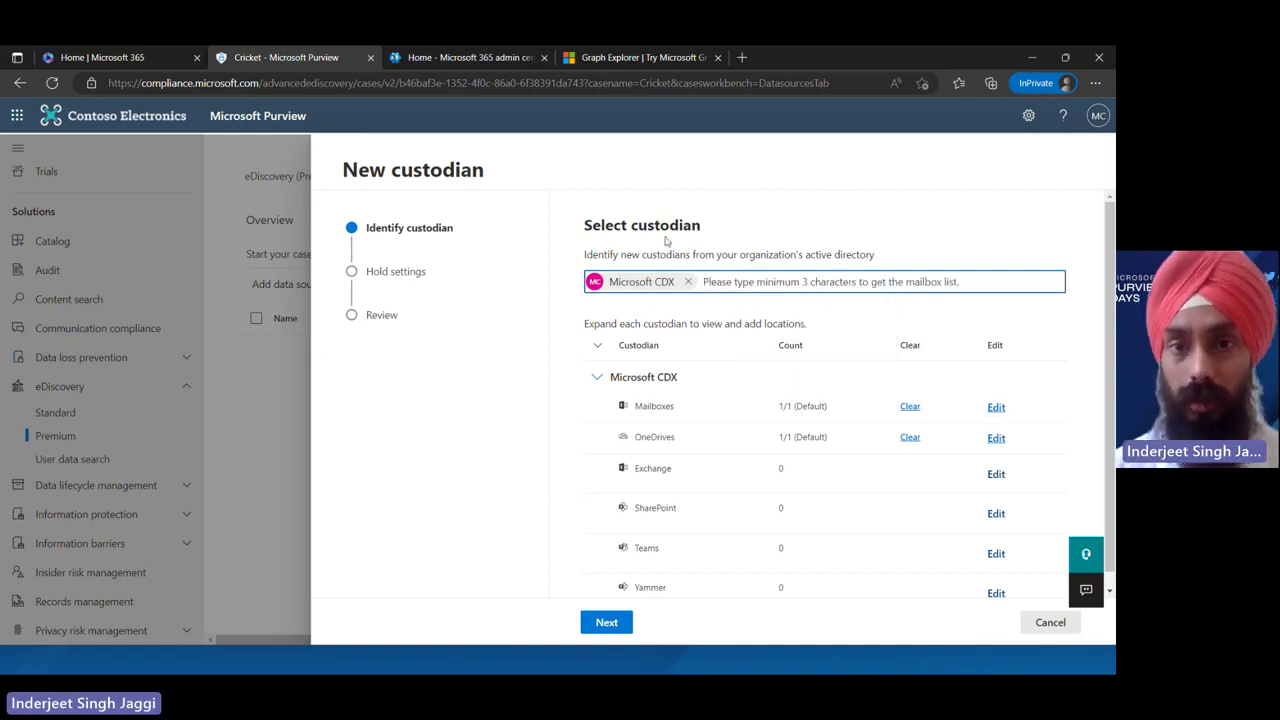
left_click(607, 623)
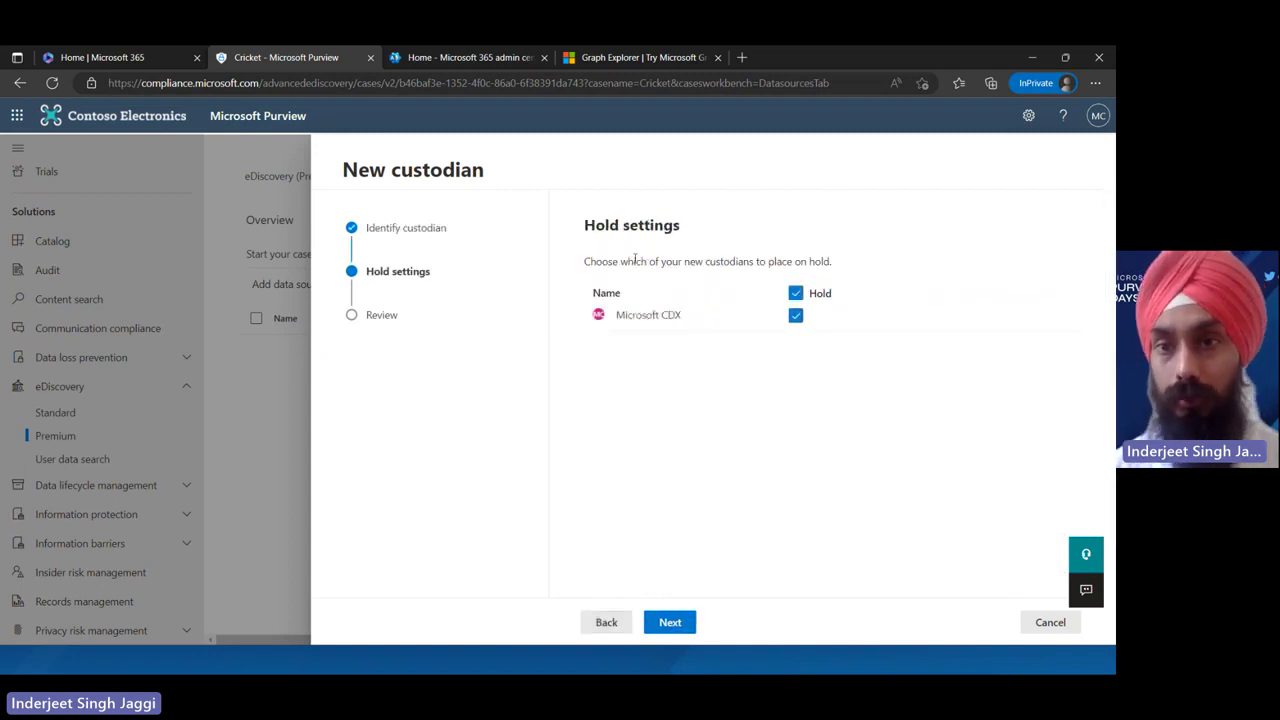
Add Microsoft CDX as a Cricket case custodian with Hold unchecked, and submit
left_click(796, 316)
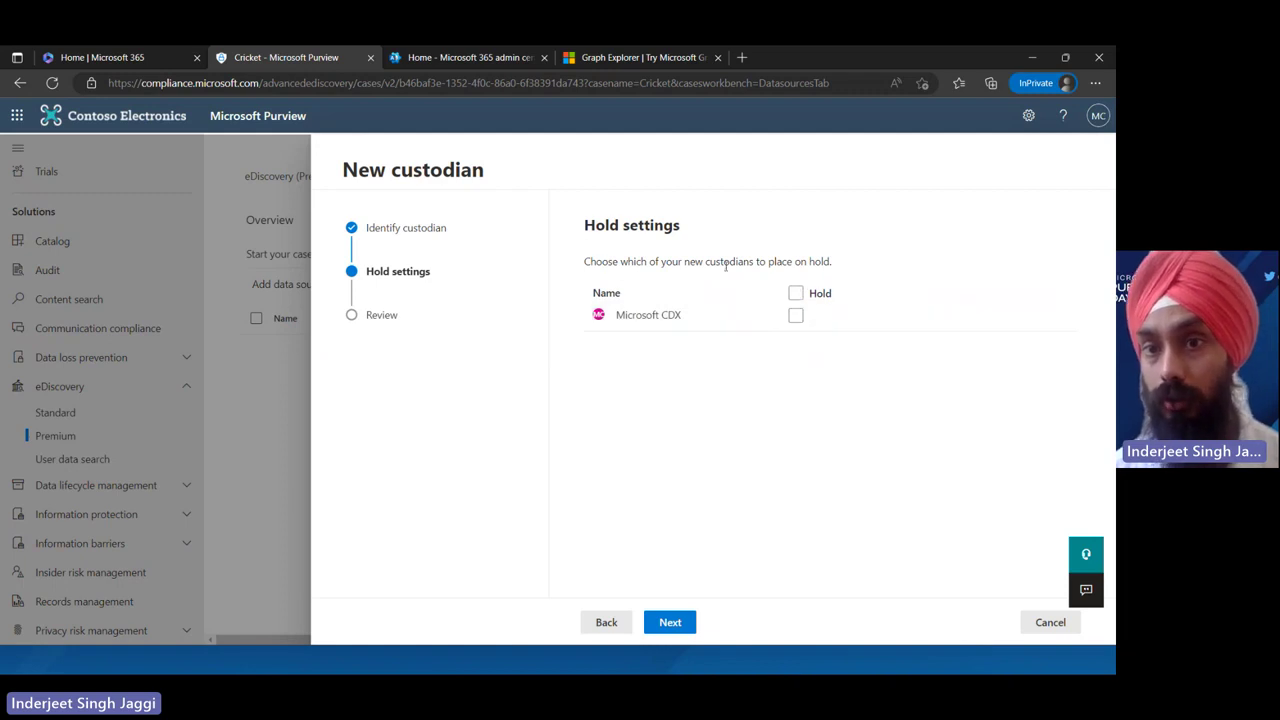
left_click_drag(823, 354, 810, 283)
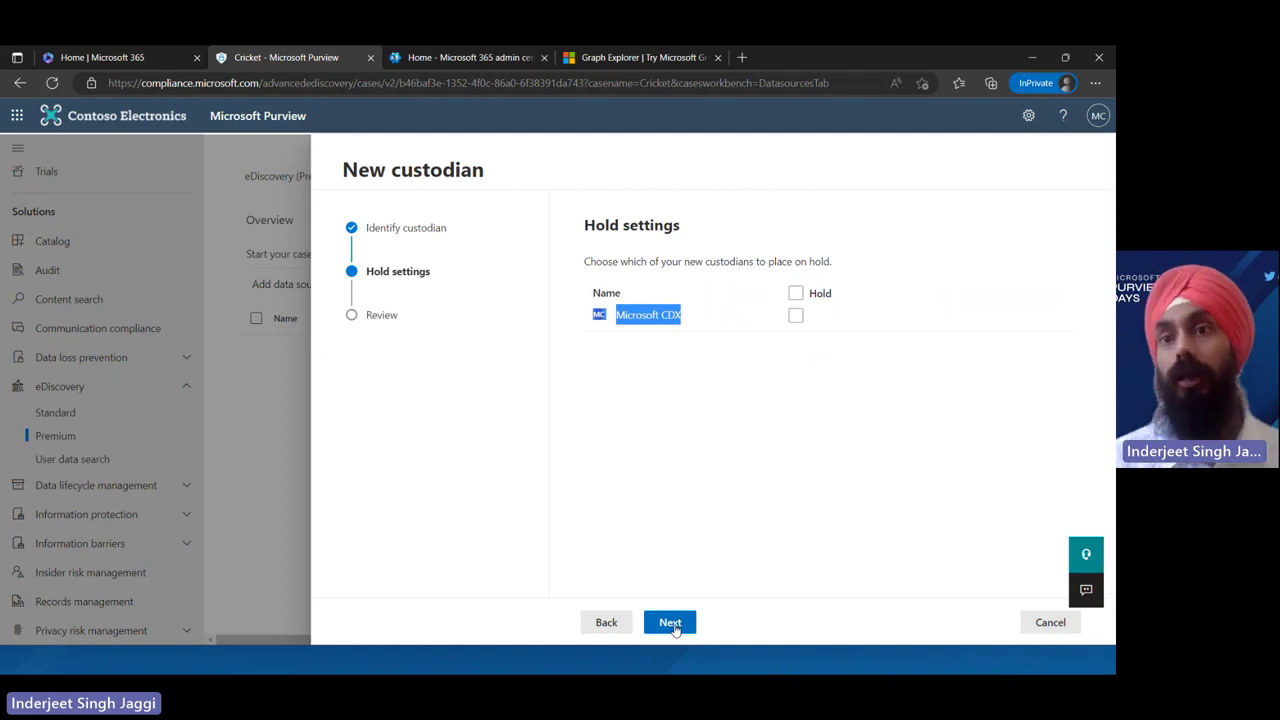
left_click(674, 626)
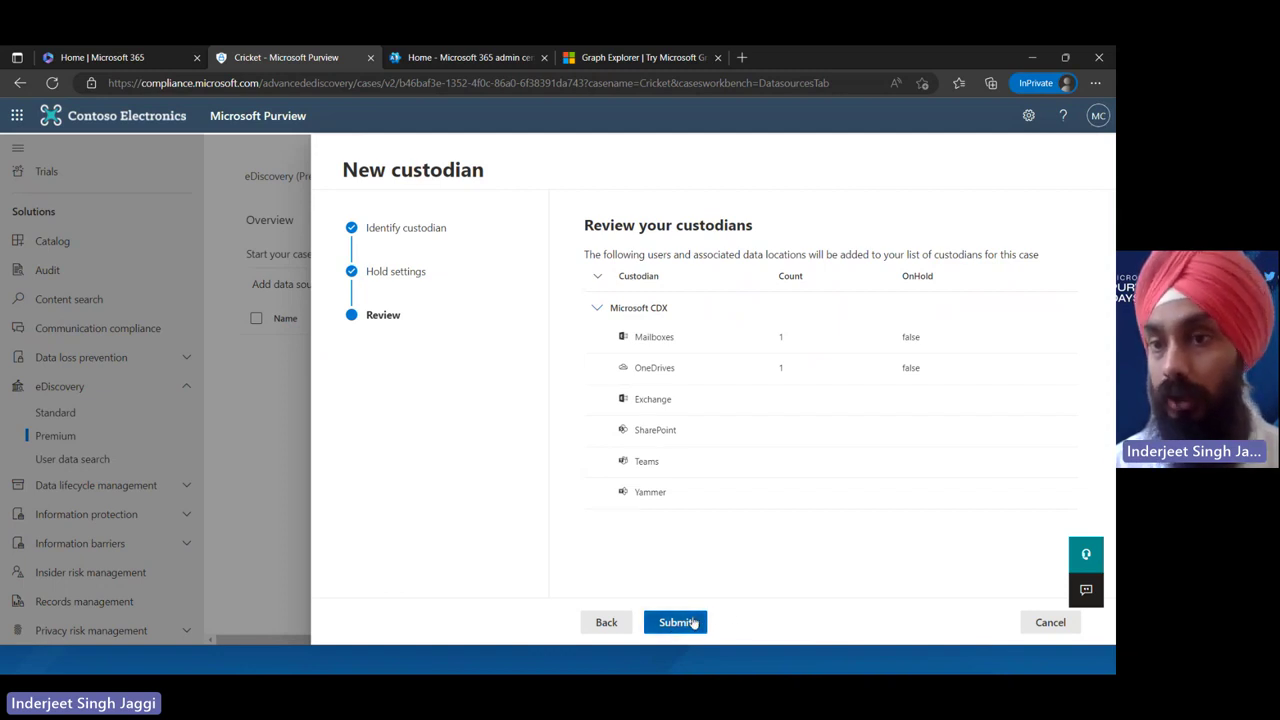
left_click(692, 622)
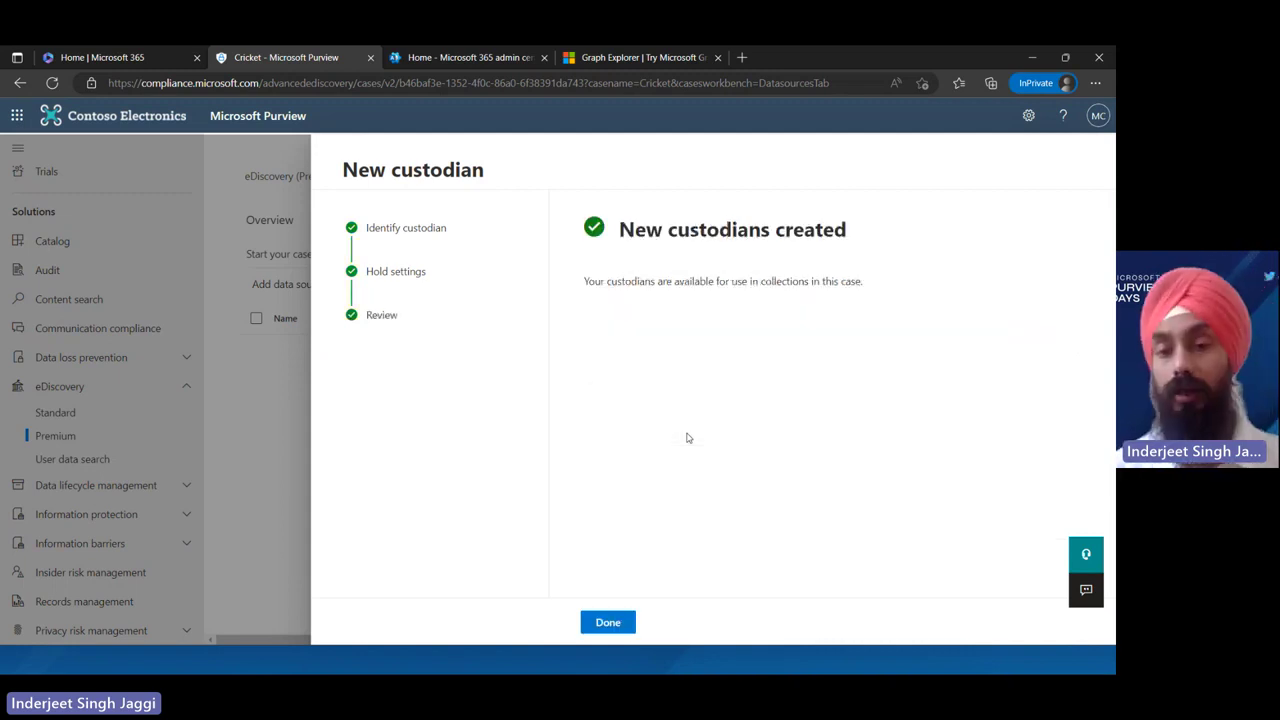
left_click(602, 622)
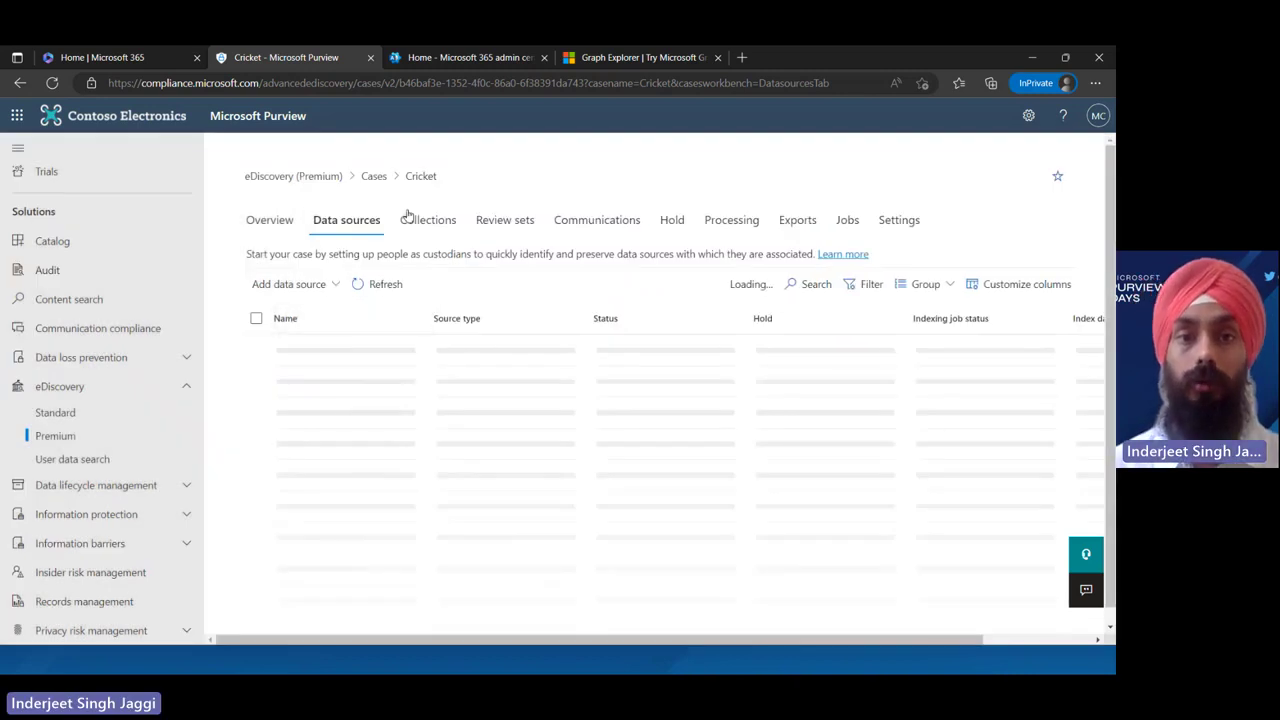
Start a new collection in the Cricket case named Cricket
left_click(415, 219)
left_click(290, 262)
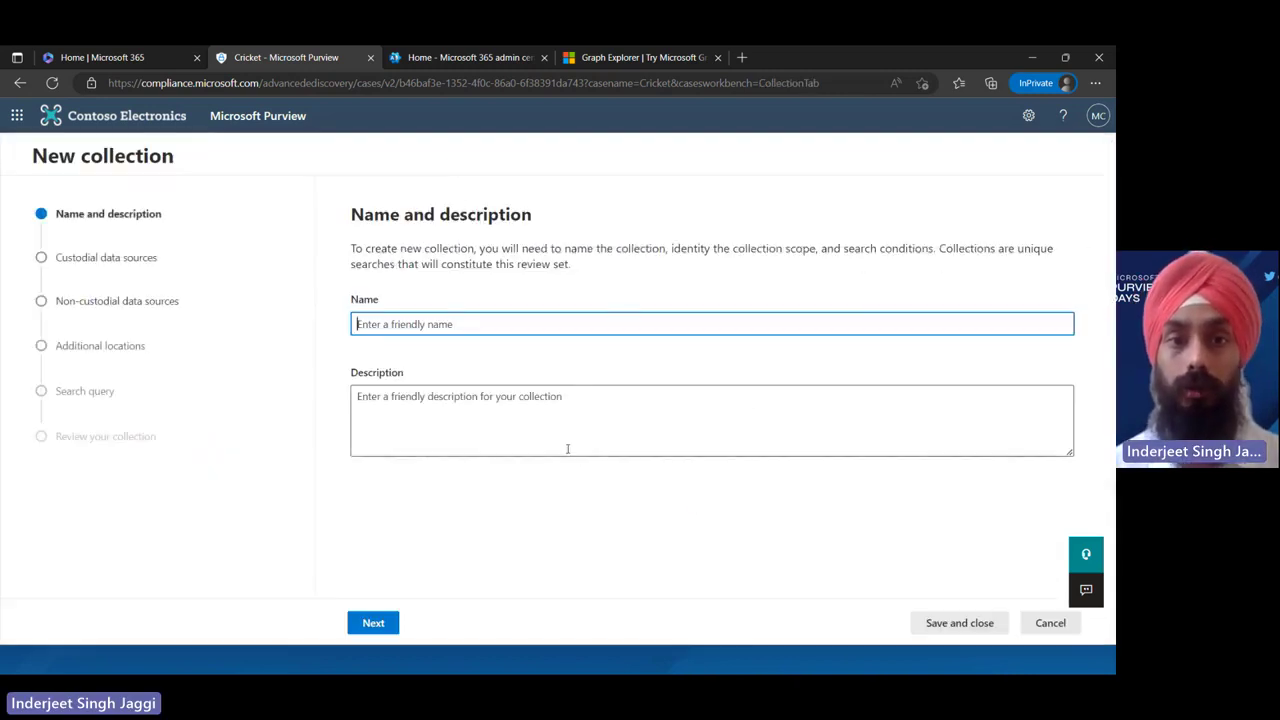
left_click(454, 325)
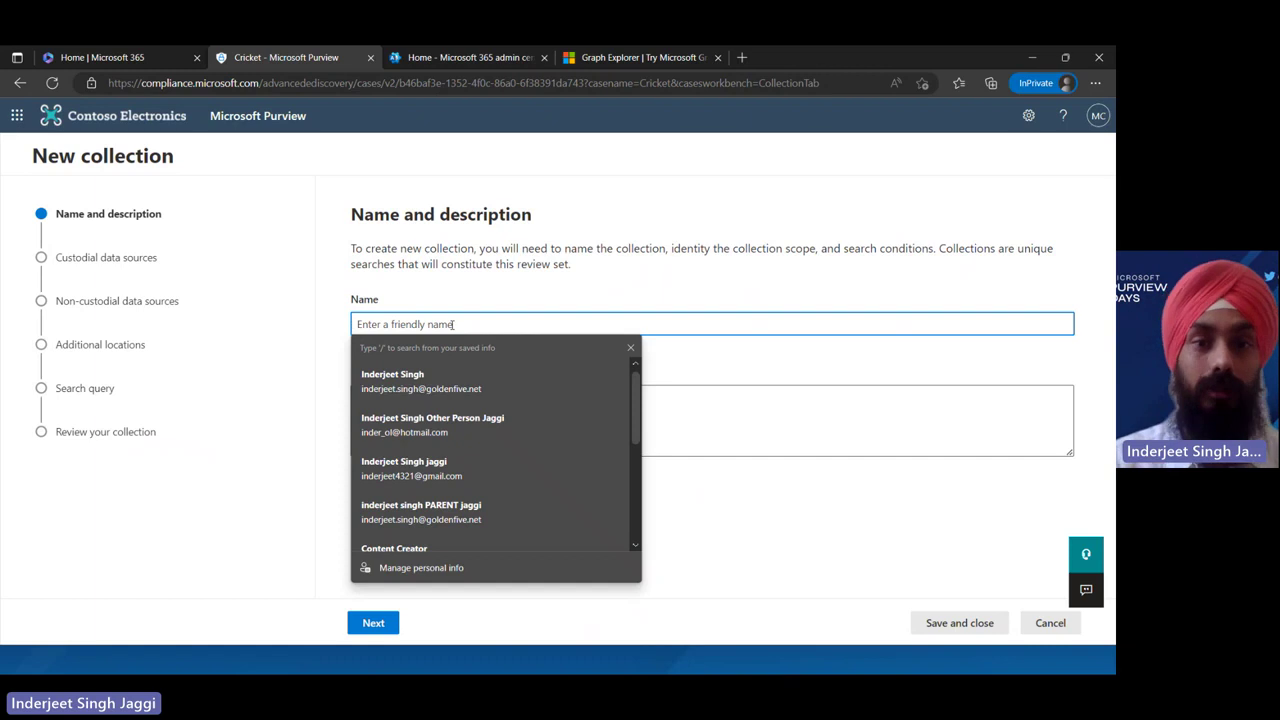
type("Cricket")
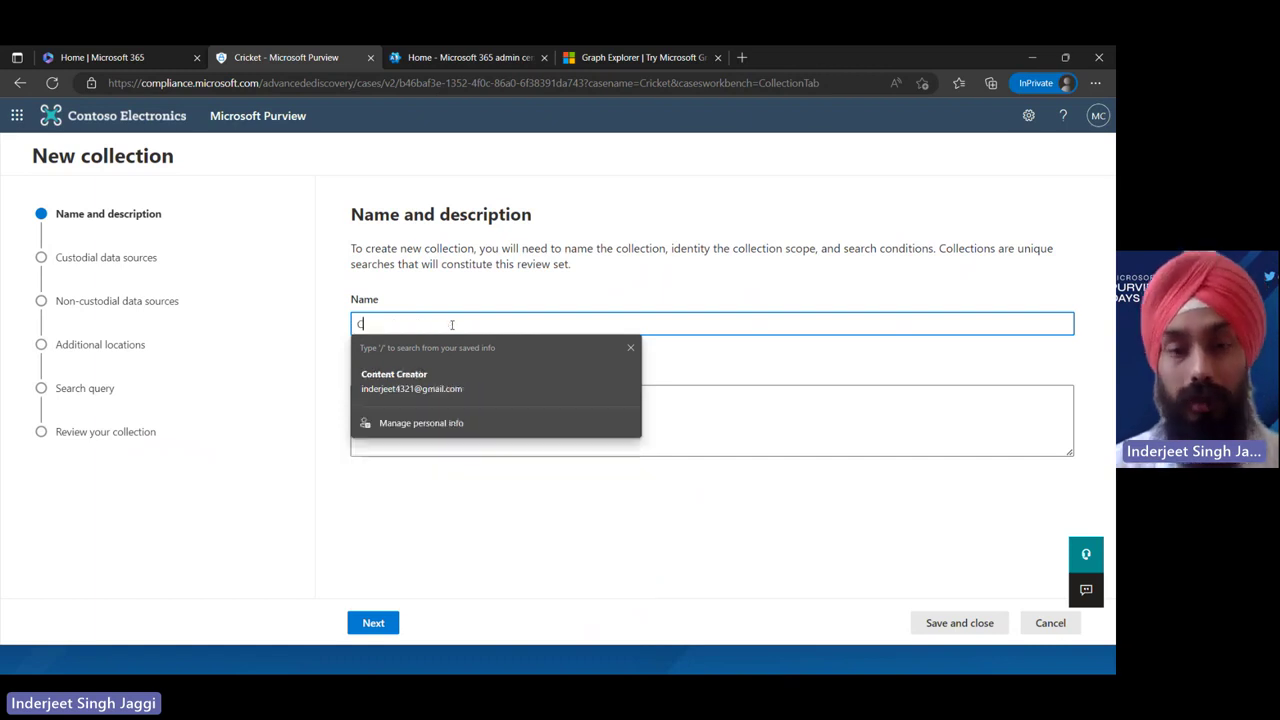
key("Tab")
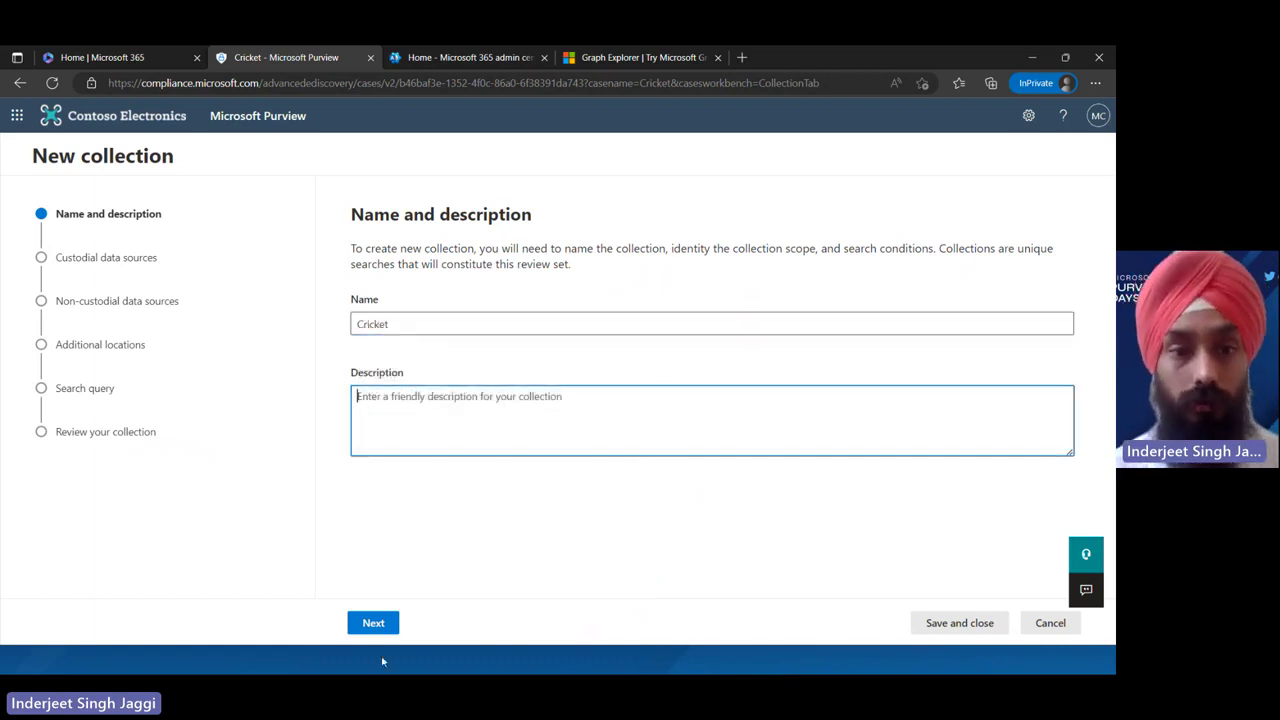
Choose Microsoft CDX as the collection's custodial data source
left_click(373, 622)
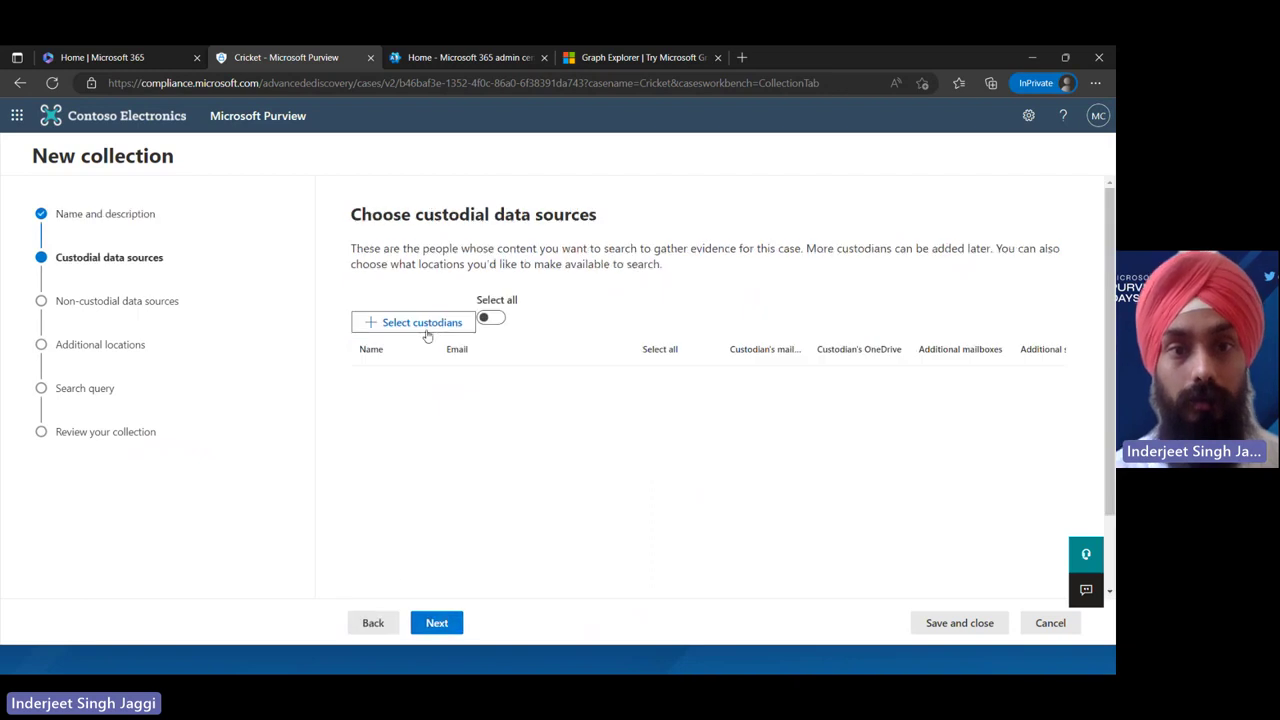
left_click(427, 333)
left_click(723, 369)
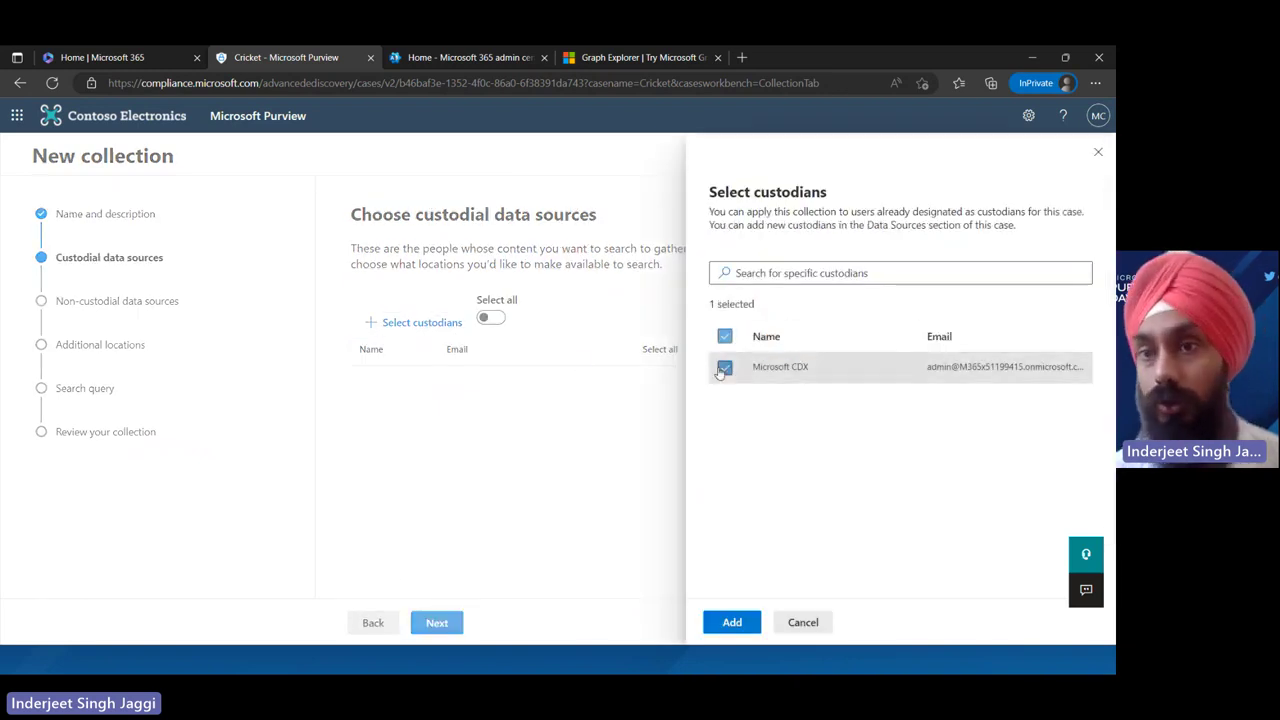
left_click(752, 624)
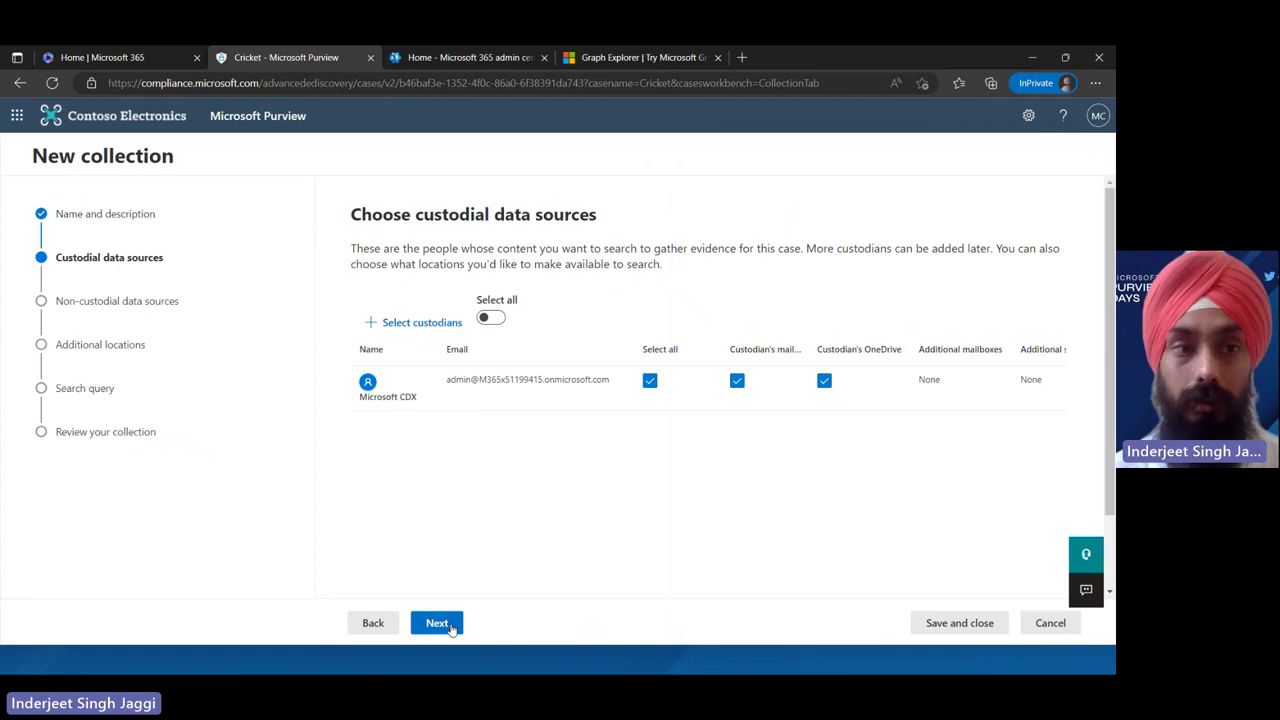
left_click(451, 625)
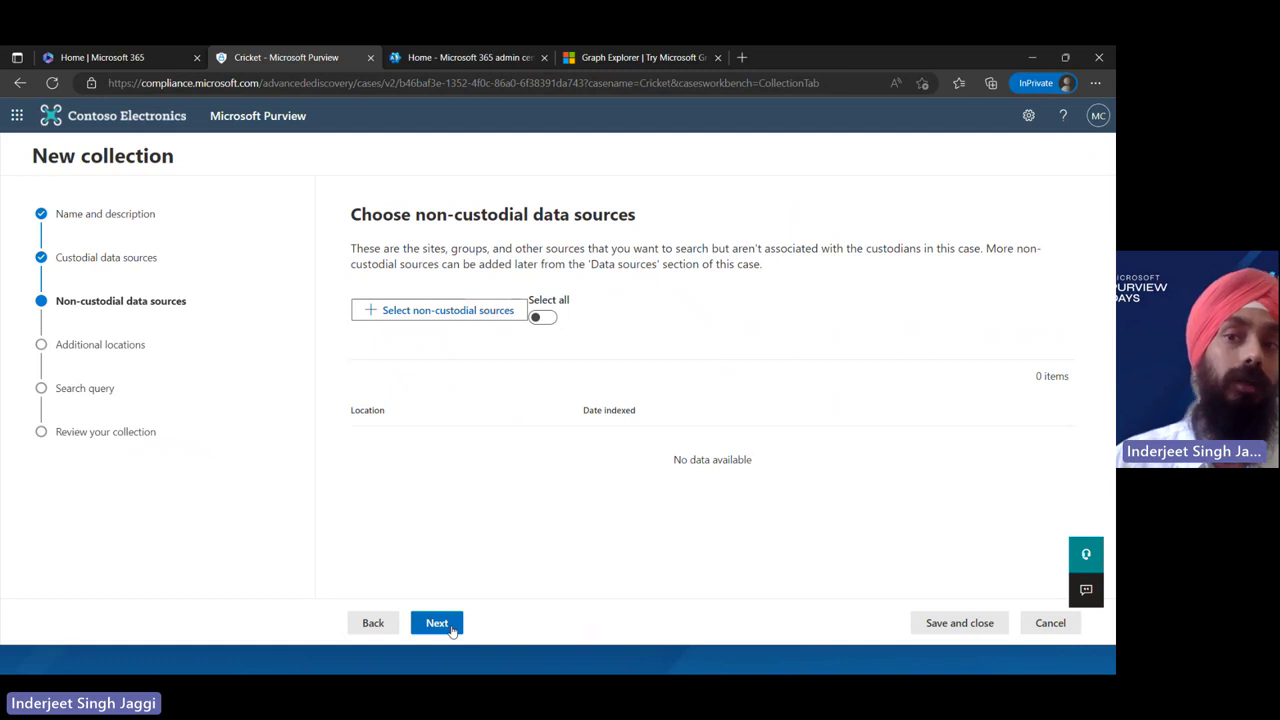
Include all Exchange mailboxes, SharePoint sites and Exchange public folders as additional locations
left_click(451, 625)
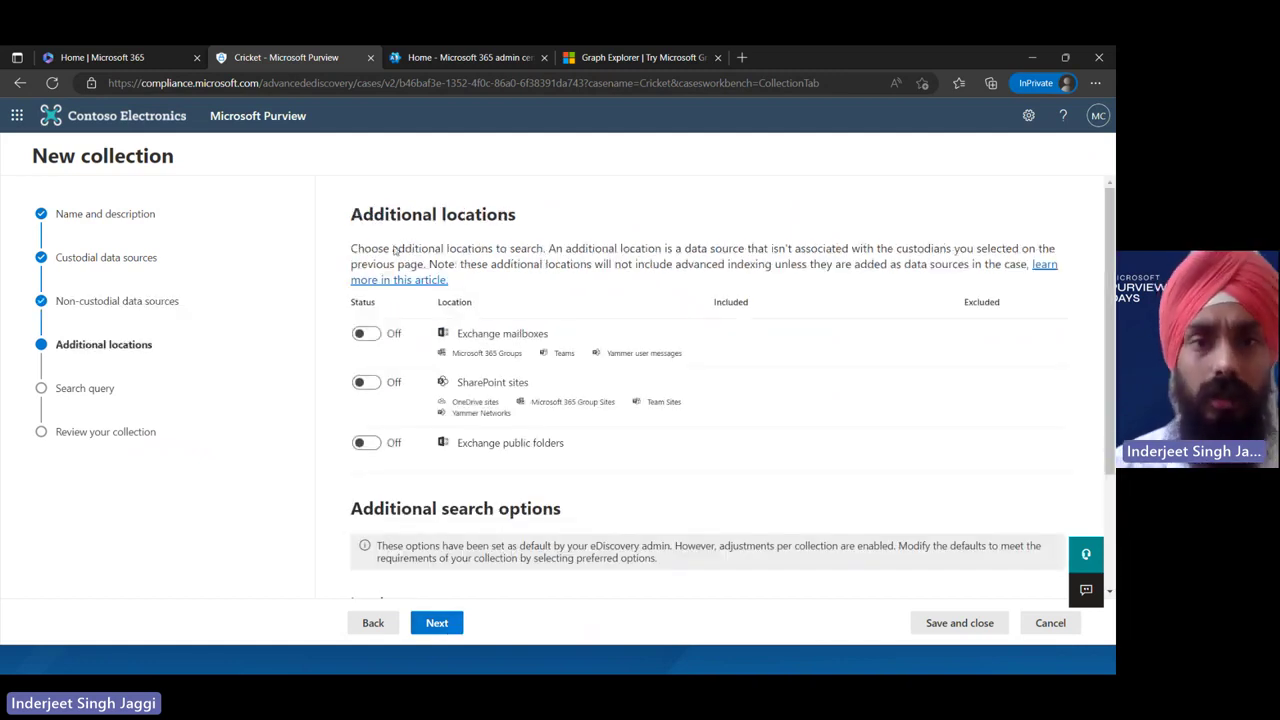
left_click(371, 341)
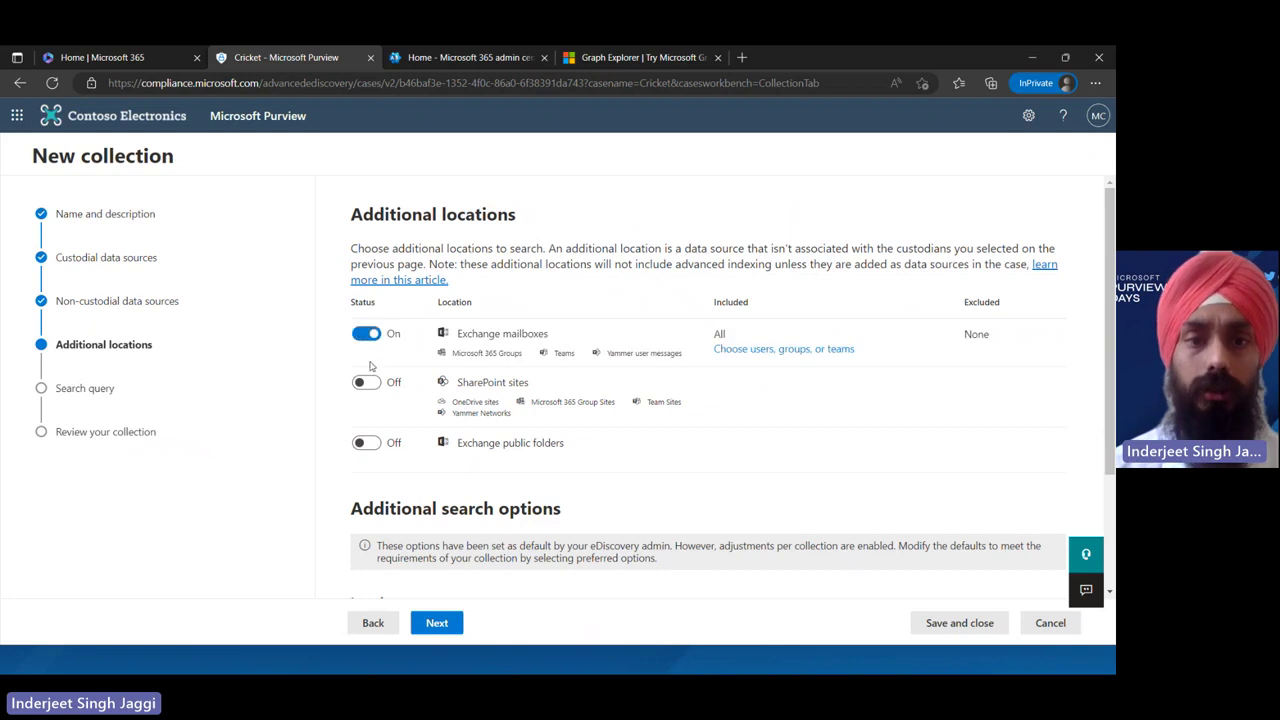
left_click(373, 393)
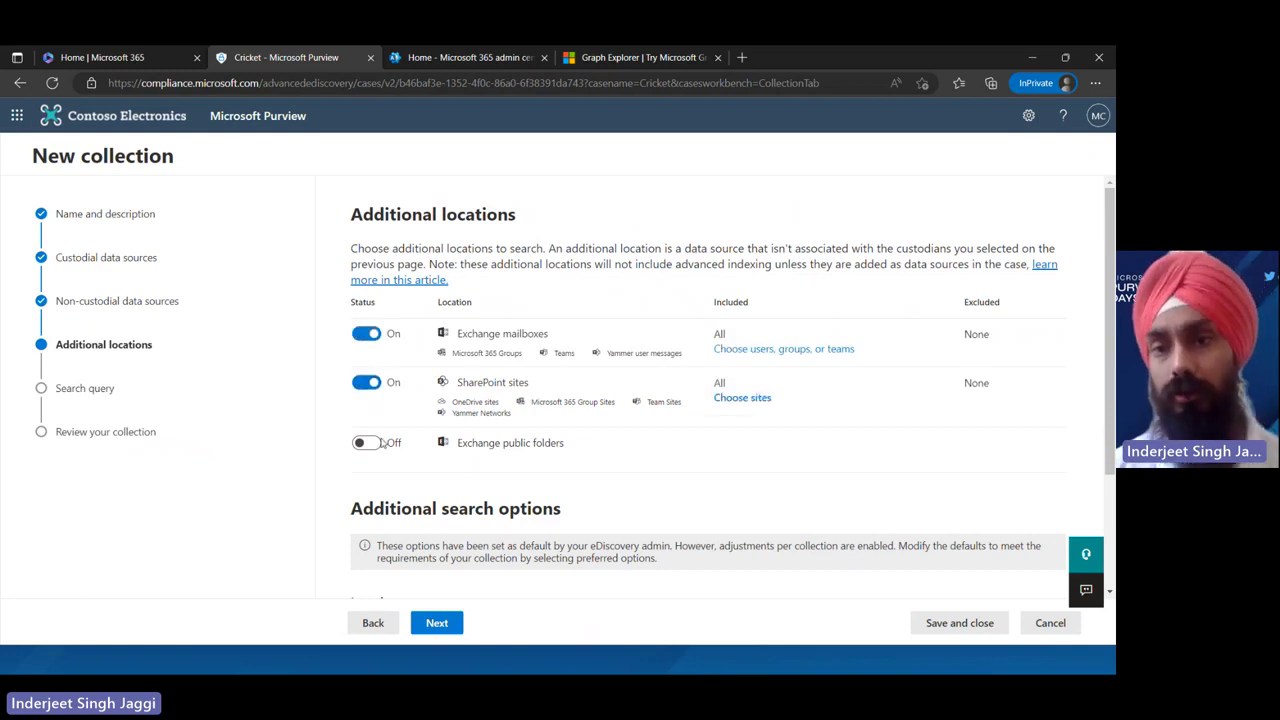
left_click(375, 447)
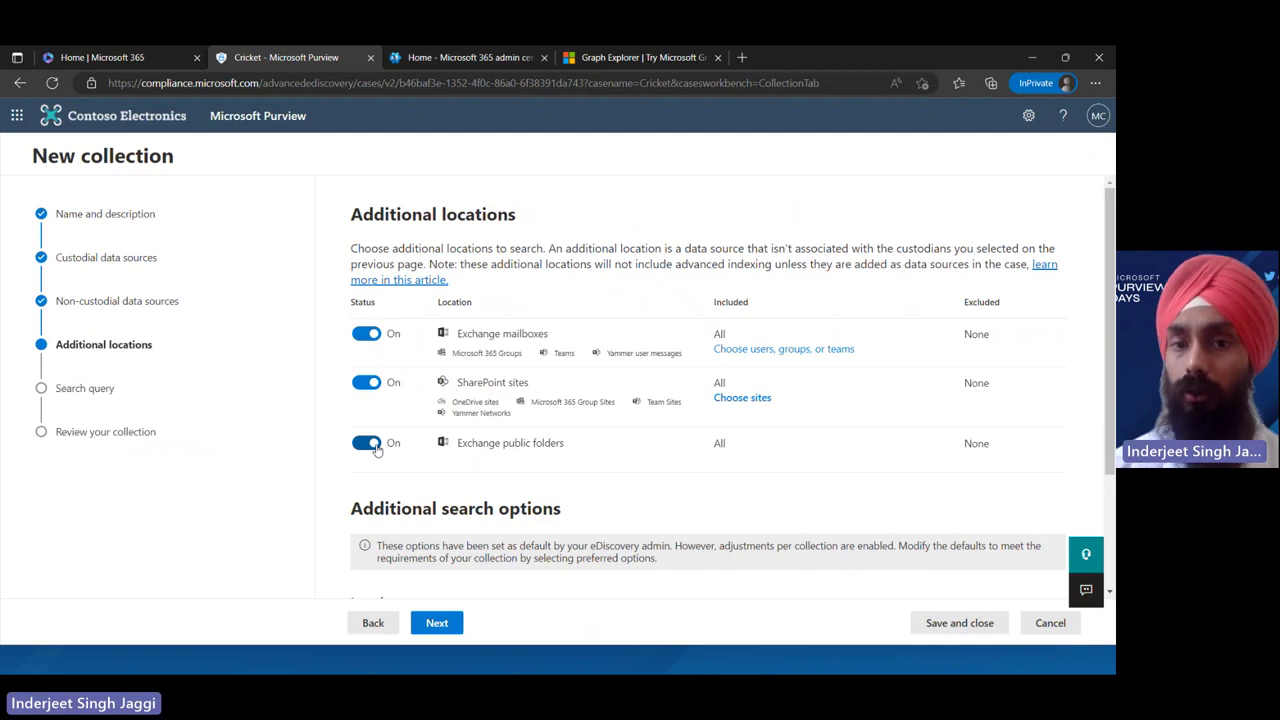
left_click(437, 623)
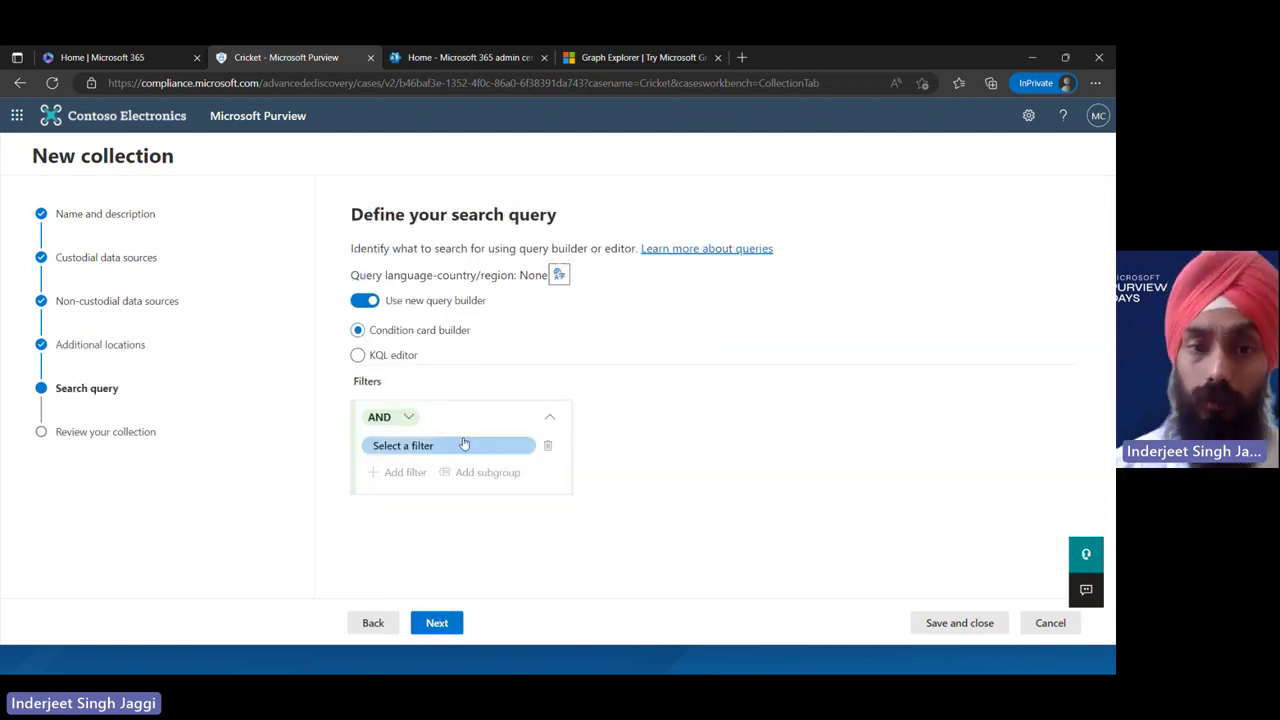
Add a Keywords filter to the collection query with the Equal operator
left_click(465, 448)
left_click(466, 457)
left_click(466, 457)
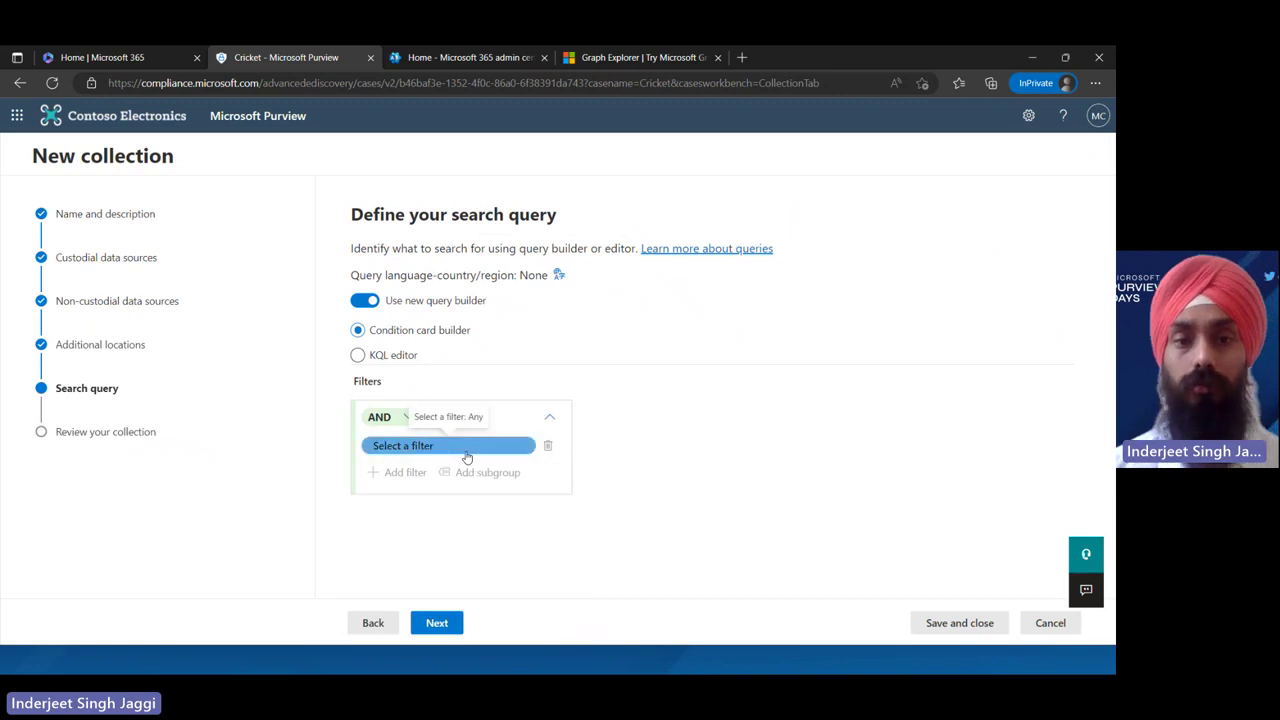
type("Cricket")
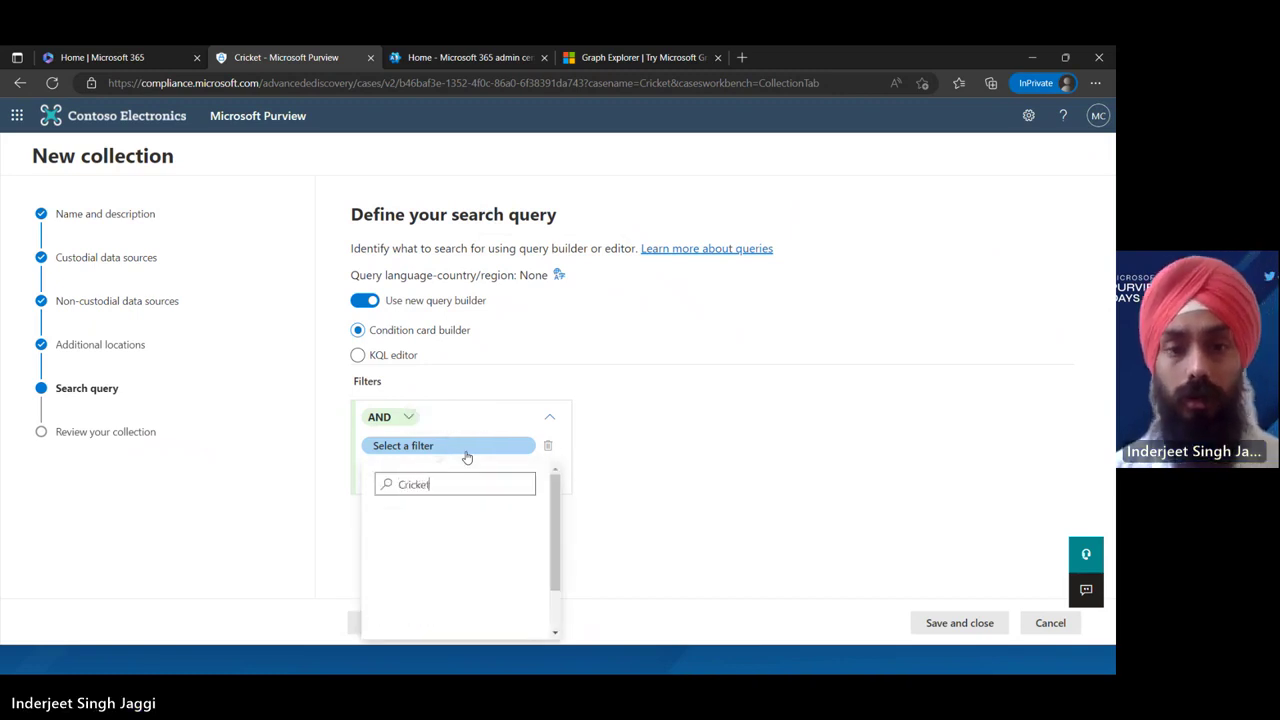
key("BackSpace")
key("BackSpace")
key("BackSpace")
key("BackSpace")
key("BackSpace")
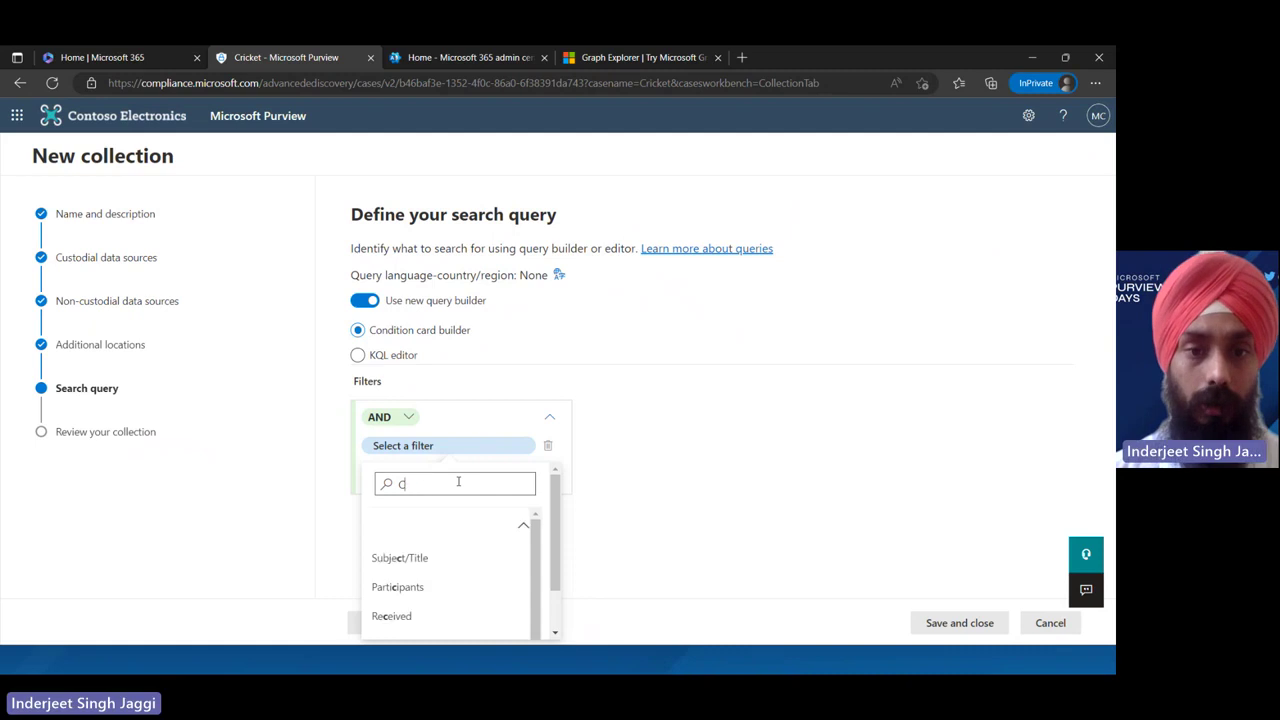
left_click(424, 567)
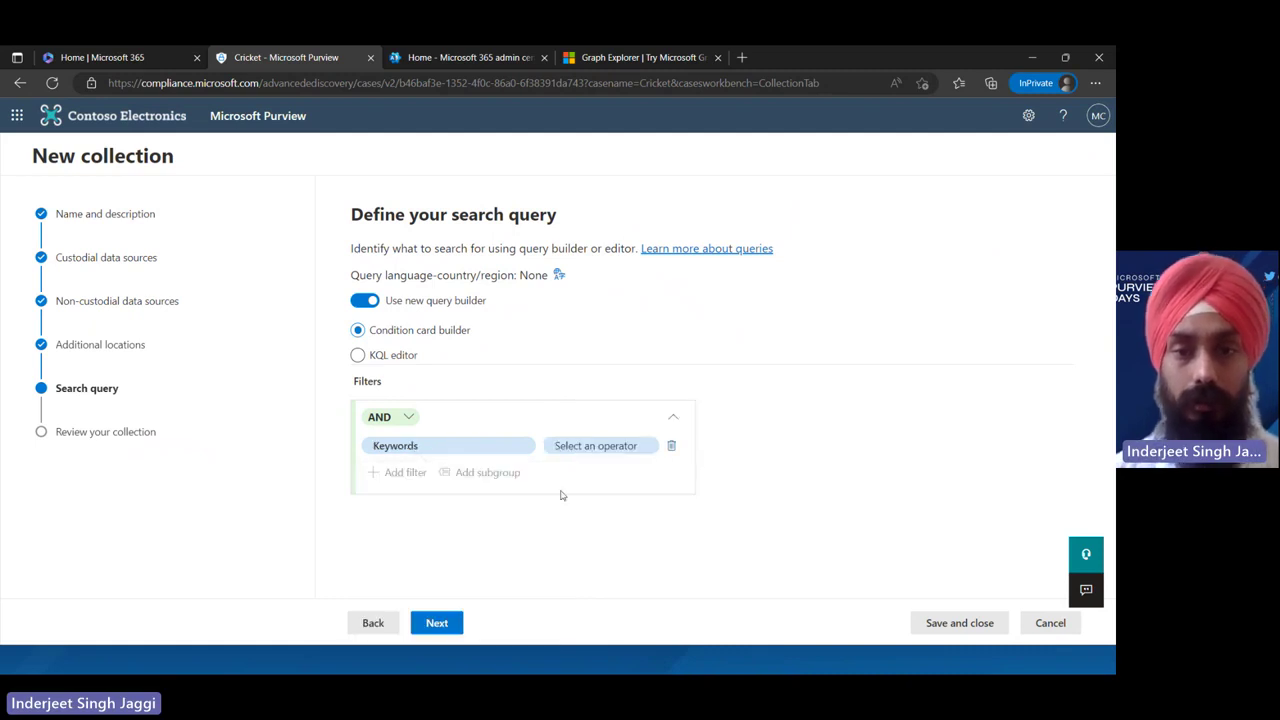
left_click(578, 452)
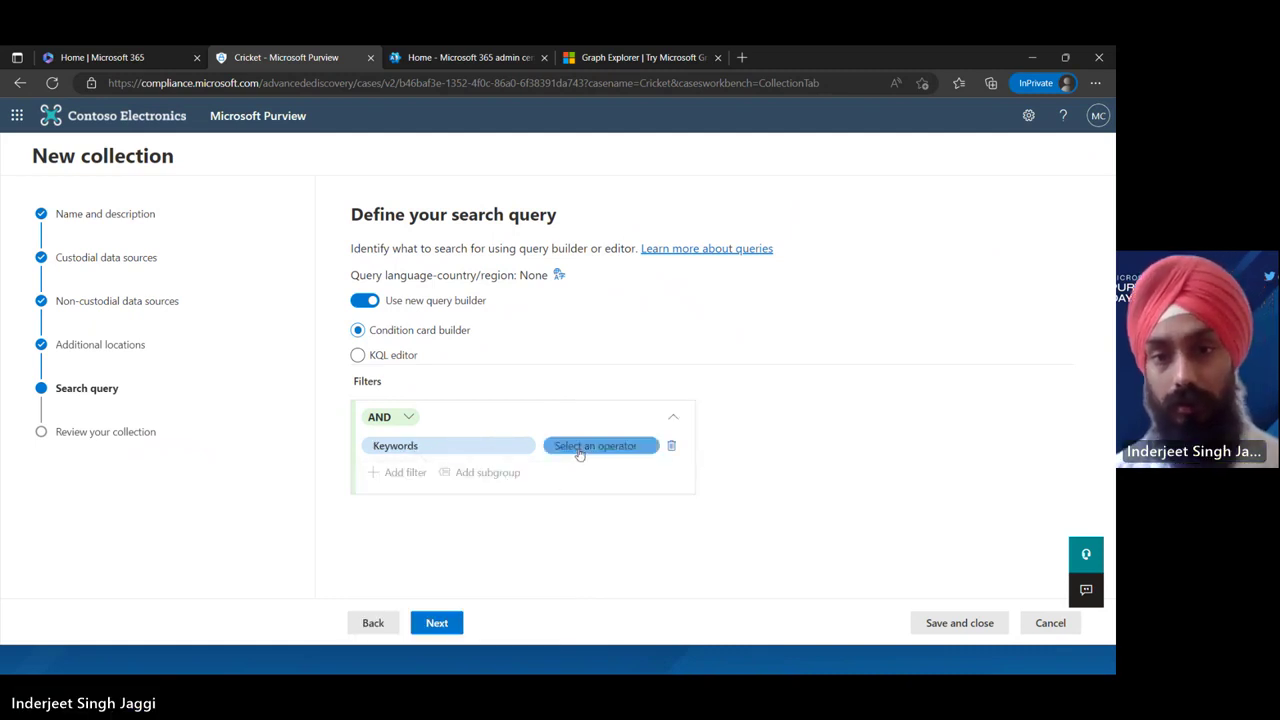
left_click(600, 528)
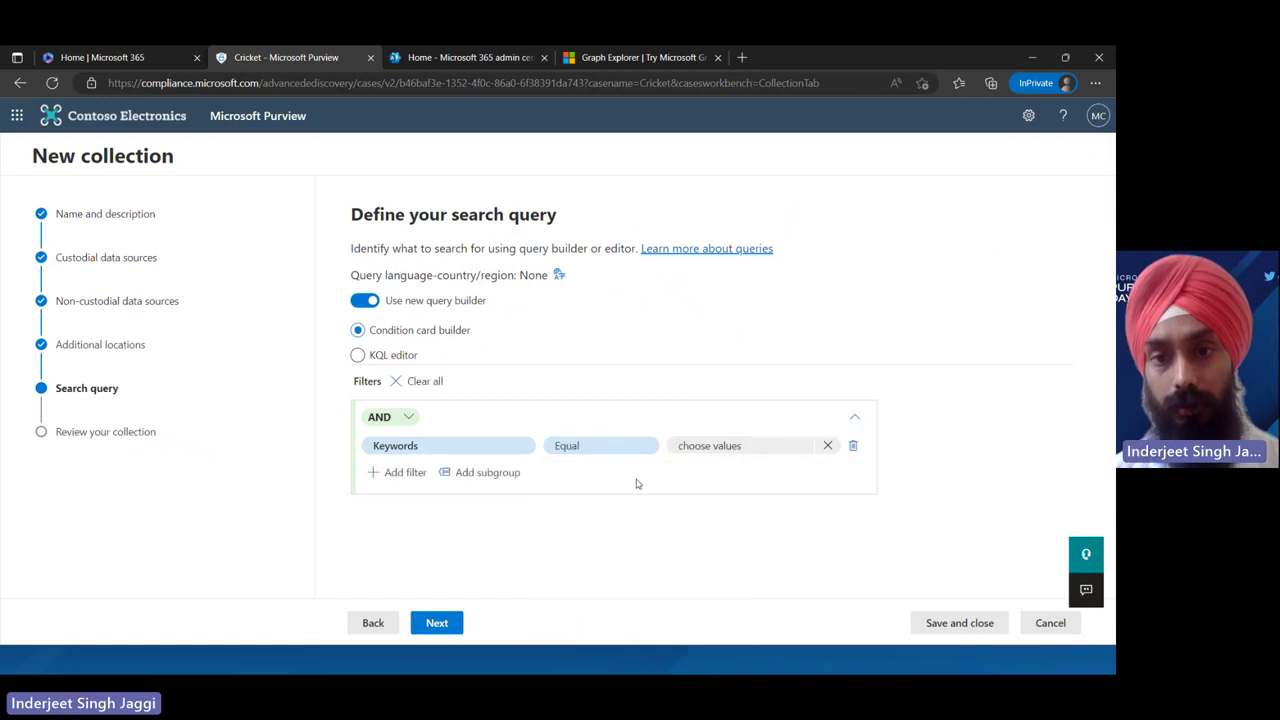
Enter Cricket as the keyword value and create the Cricket collection
left_click(707, 446)
left_click(681, 393)
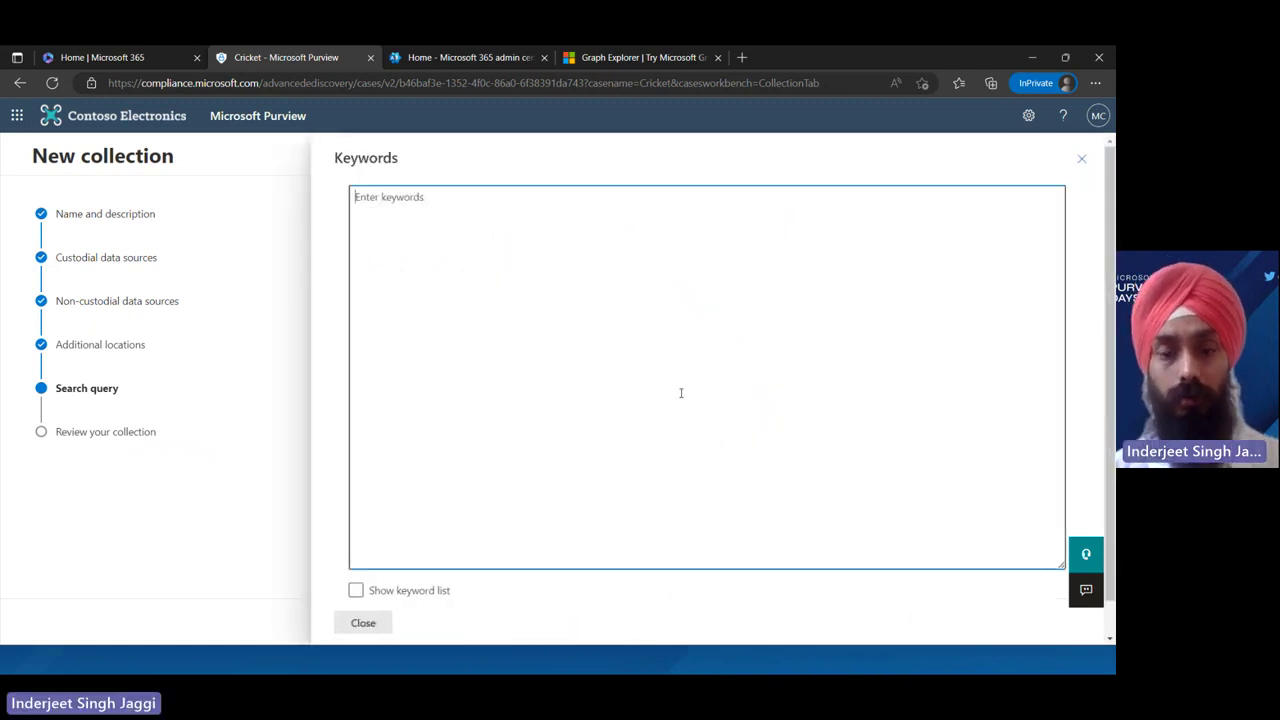
type("Crick")
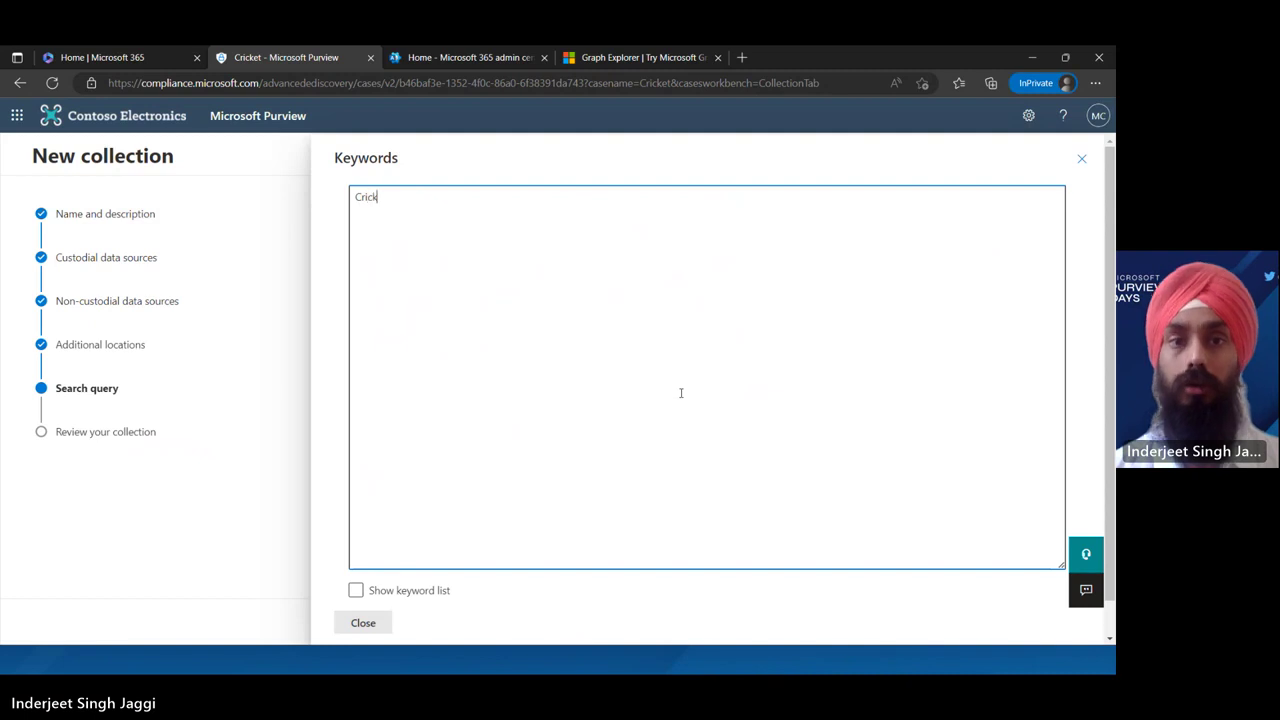
type("et")
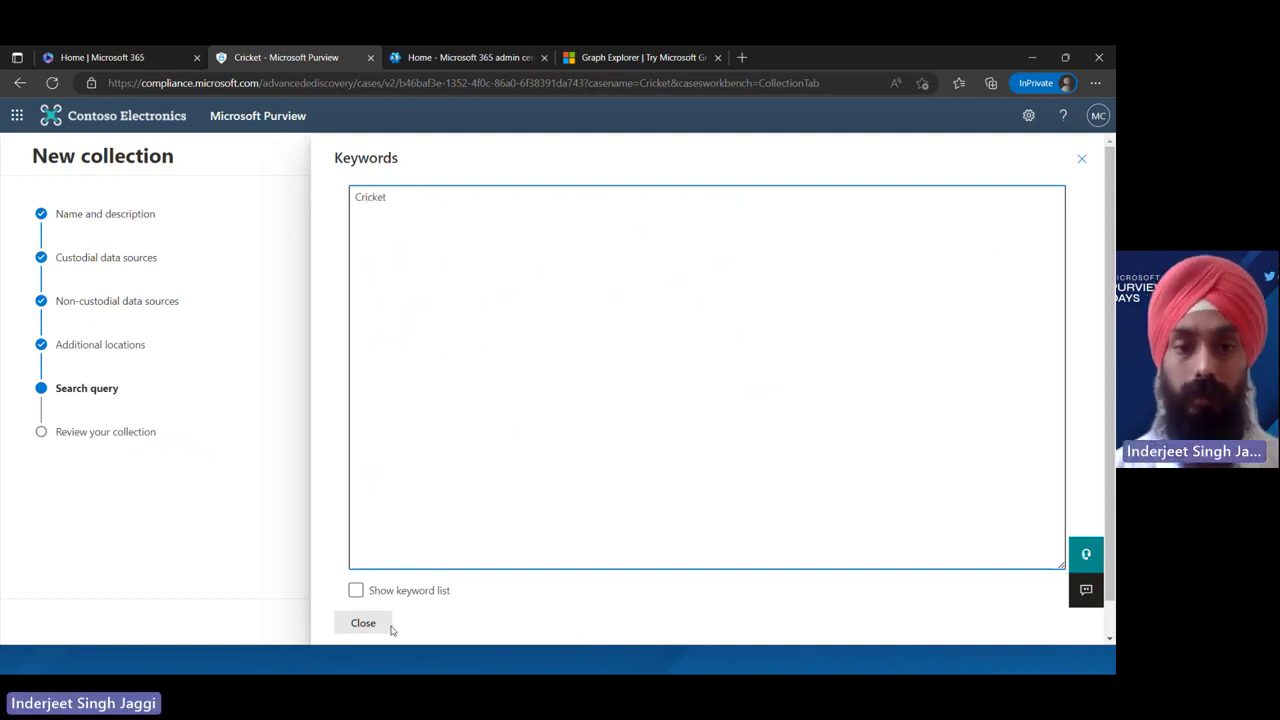
left_click(388, 624)
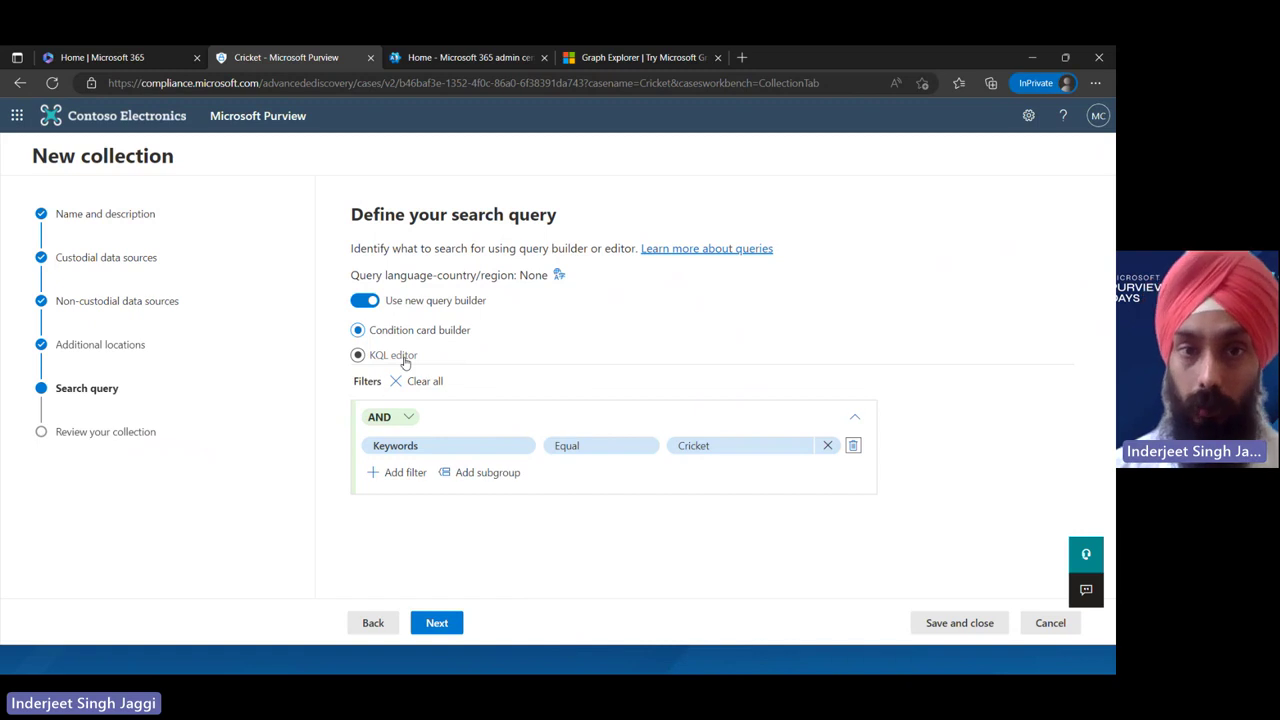
left_click(437, 623)
left_click(450, 630)
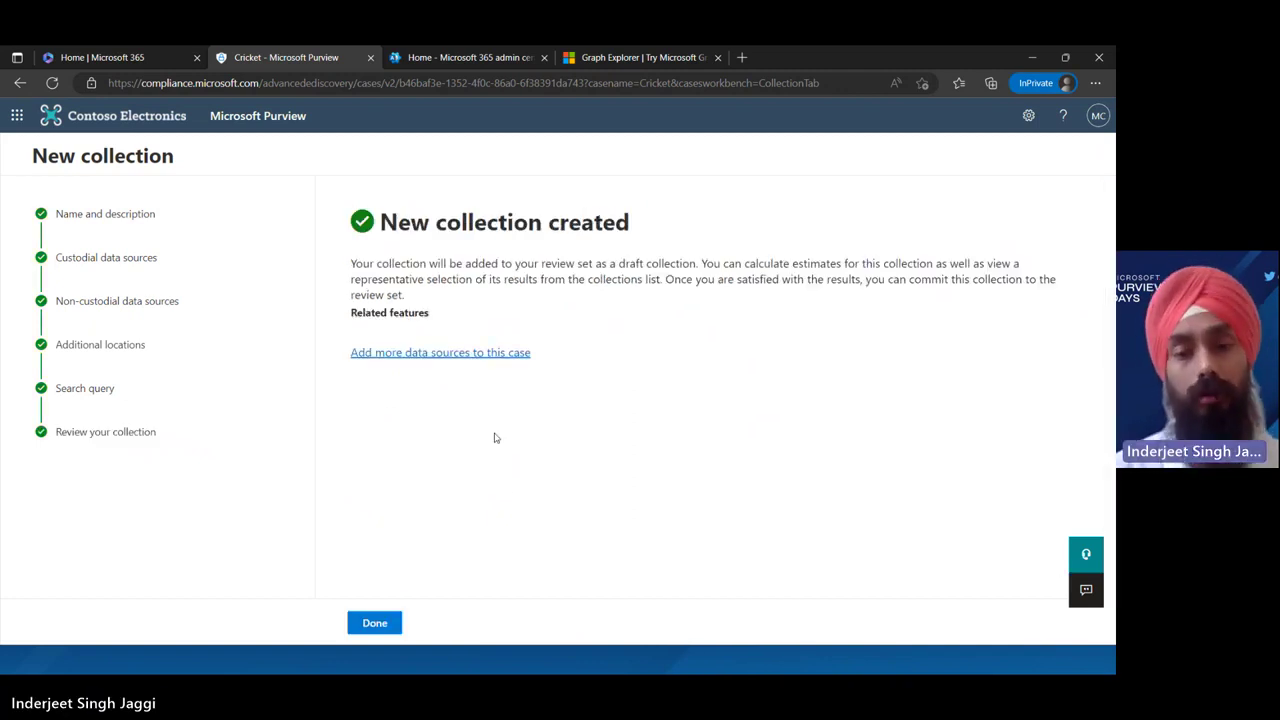
Check the Cricket case's review sets and the new Cricket collection's details and actions
left_click(375, 623)
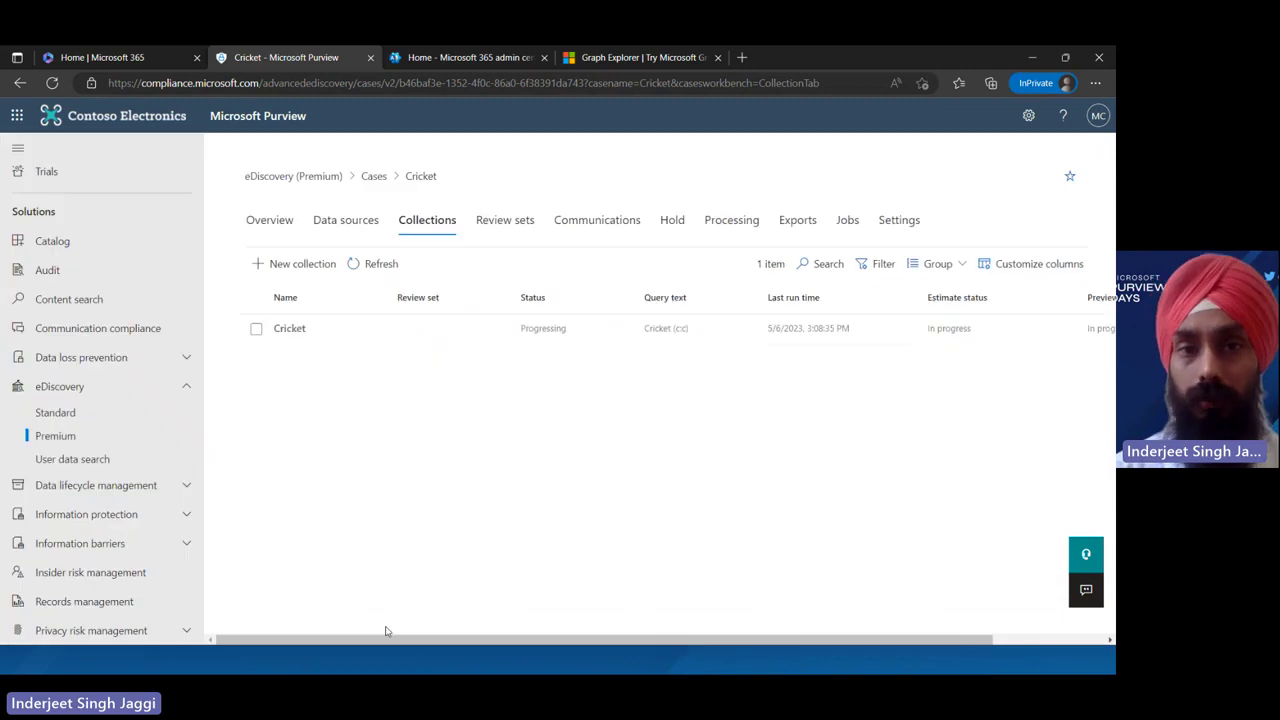
left_click(515, 226)
left_click(445, 221)
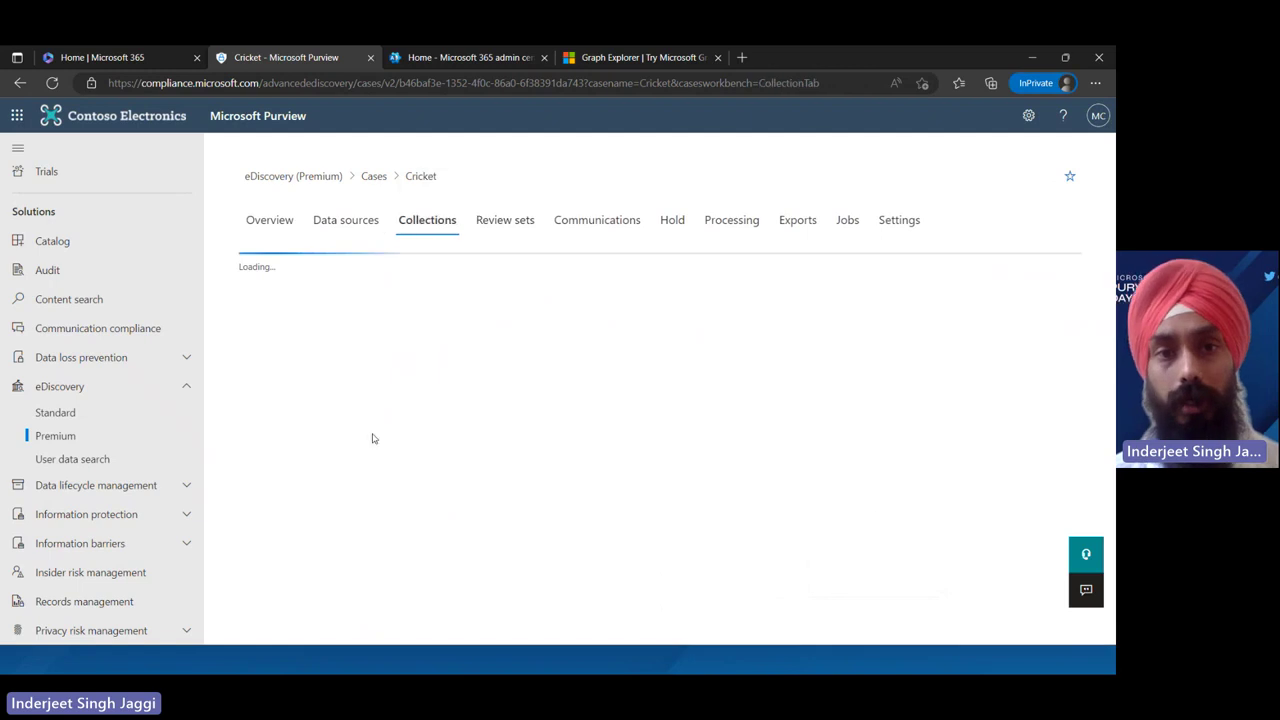
left_click(374, 331)
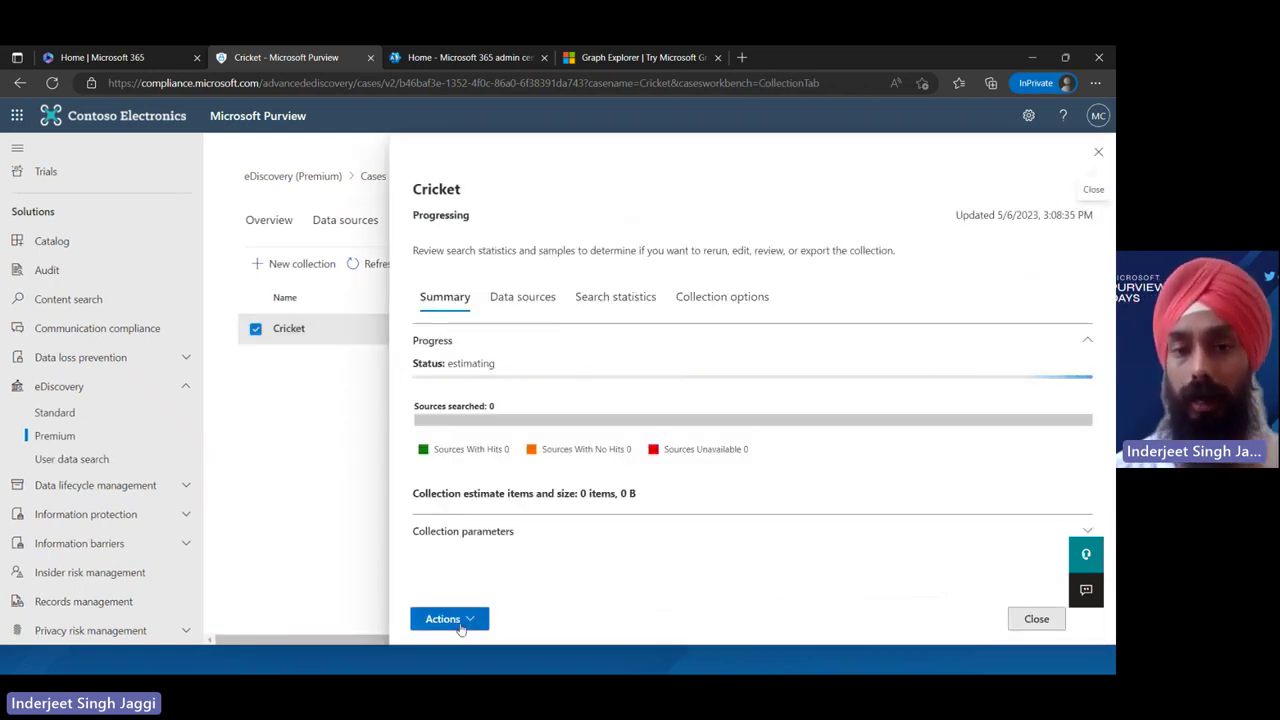
left_click(452, 619)
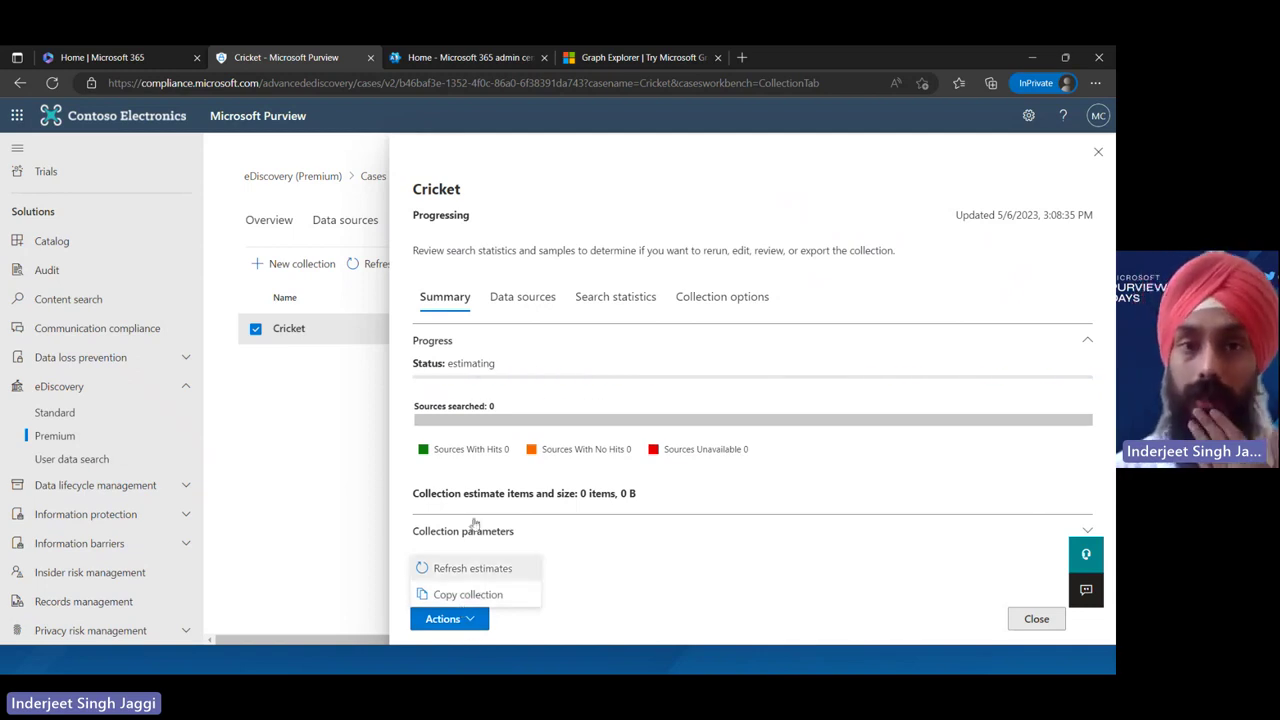
View the case's hold communications, then list all eDiscovery (Premium) cases
left_click(1098, 152)
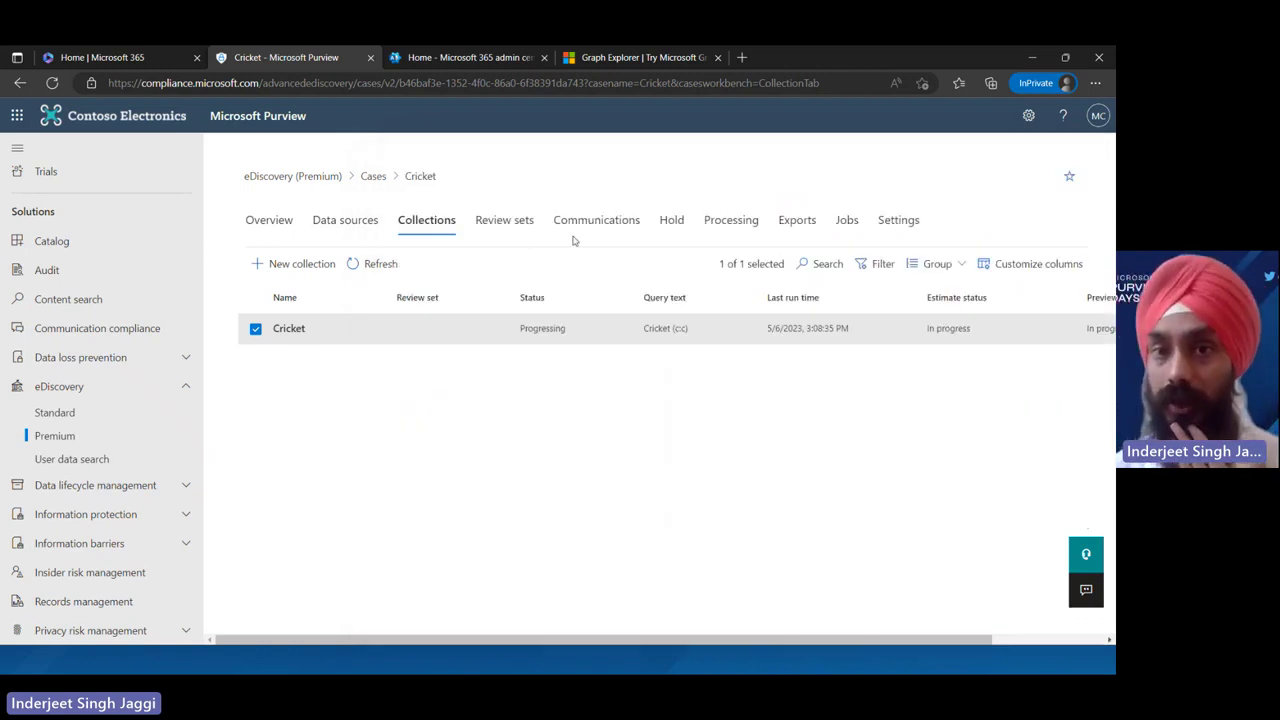
left_click(604, 224)
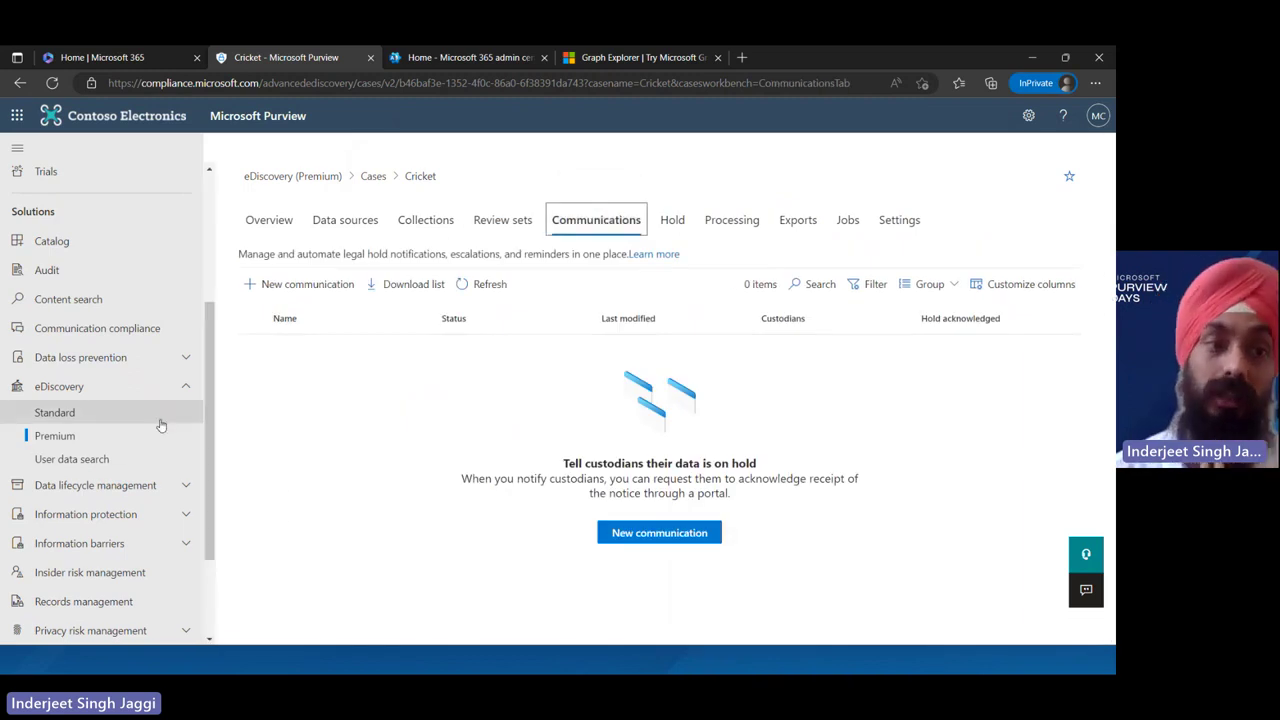
left_click(127, 436)
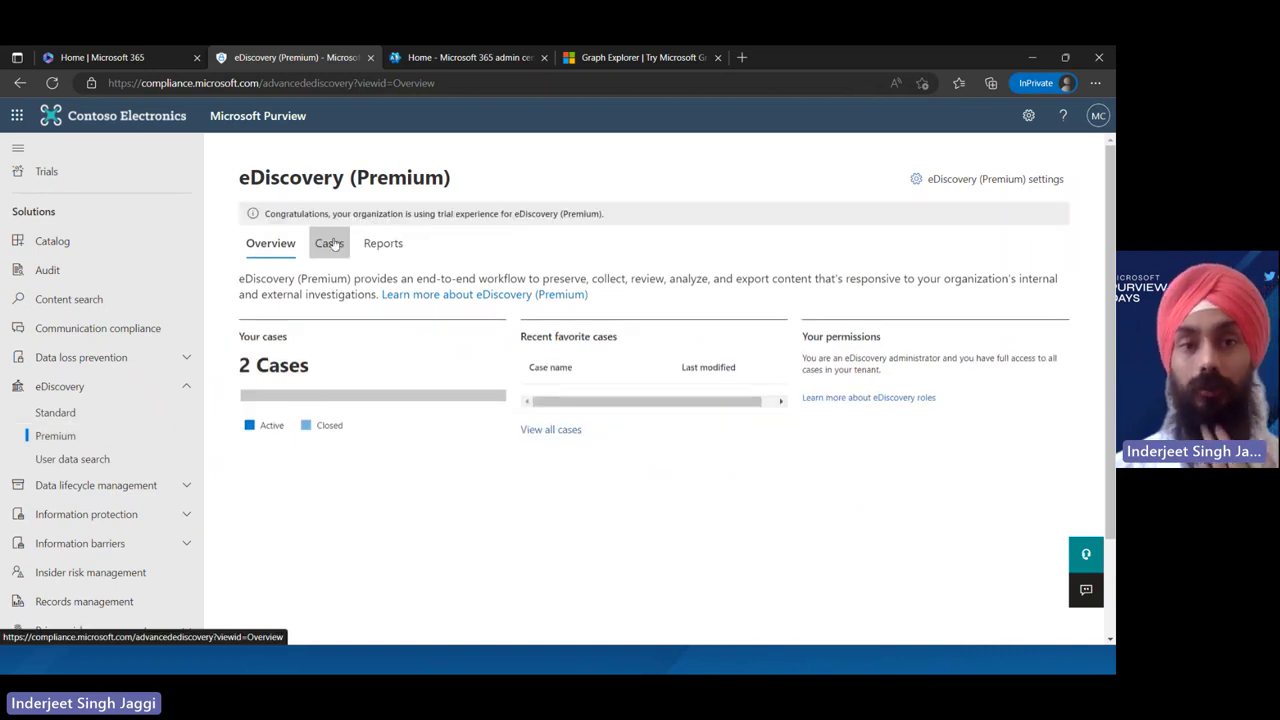
left_click(330, 243)
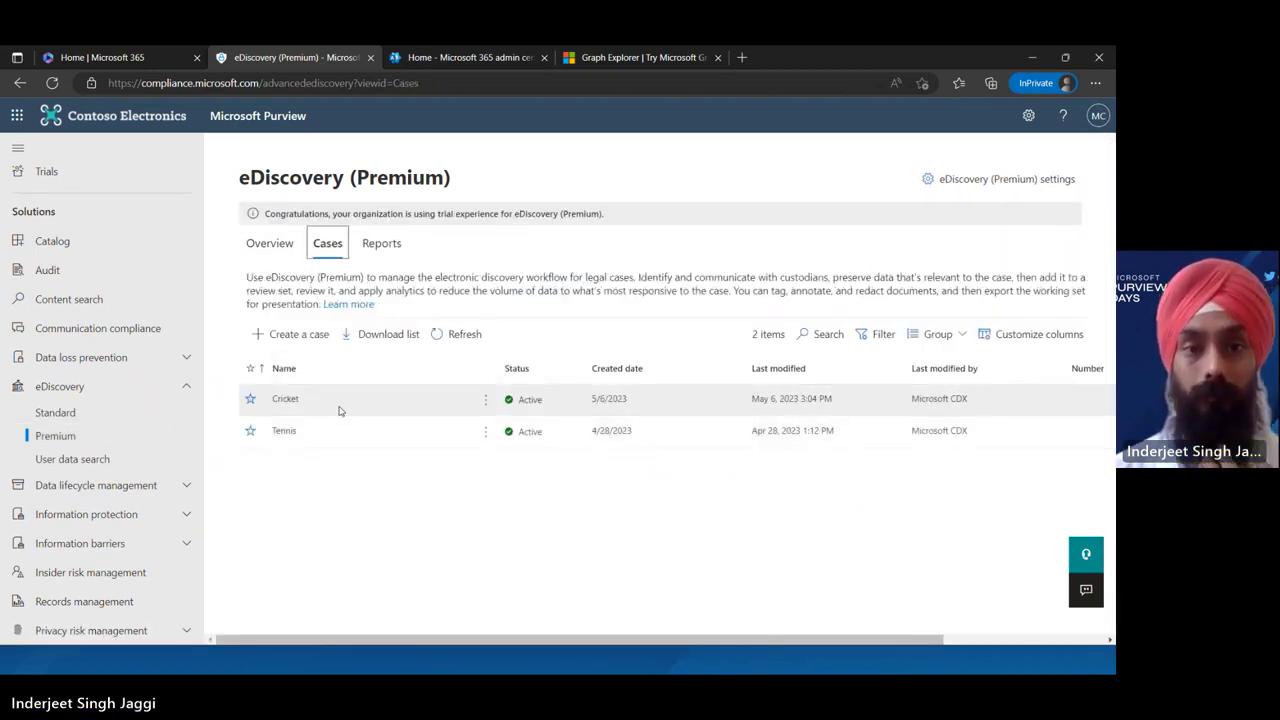
In the Tennis case, open the Cricket collection and review a sample of its items
left_click(342, 438)
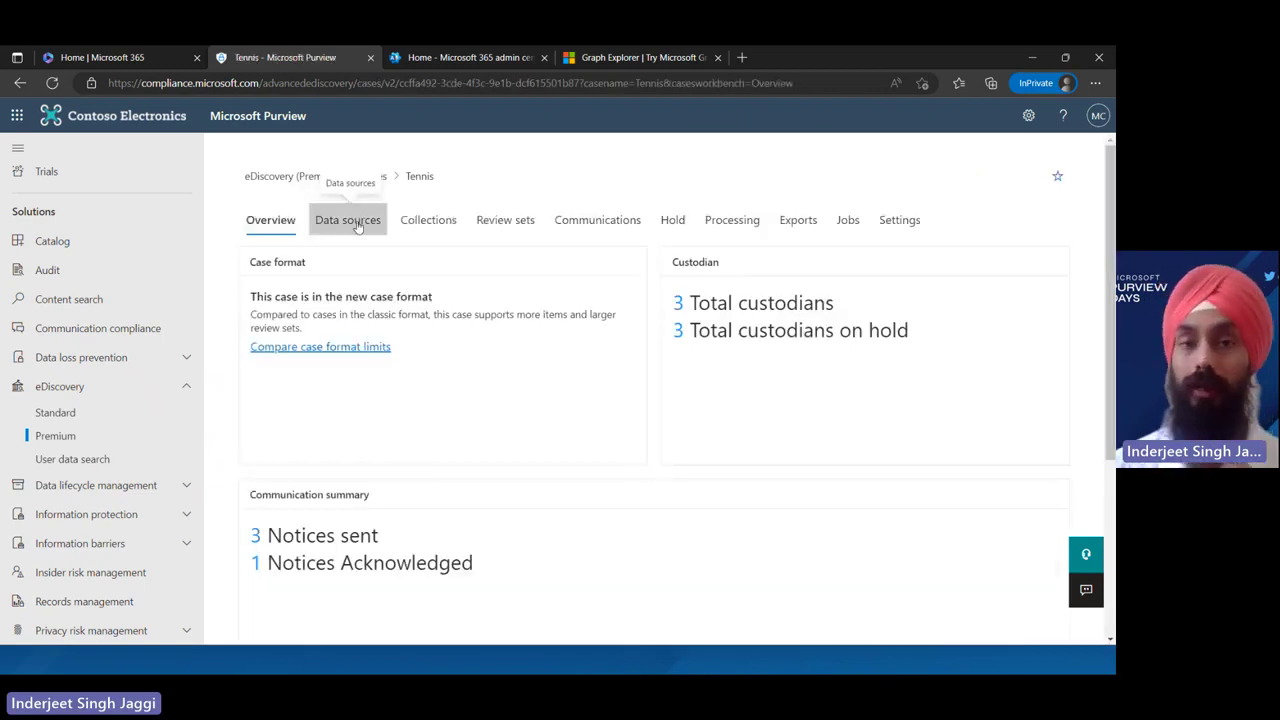
left_click(355, 222)
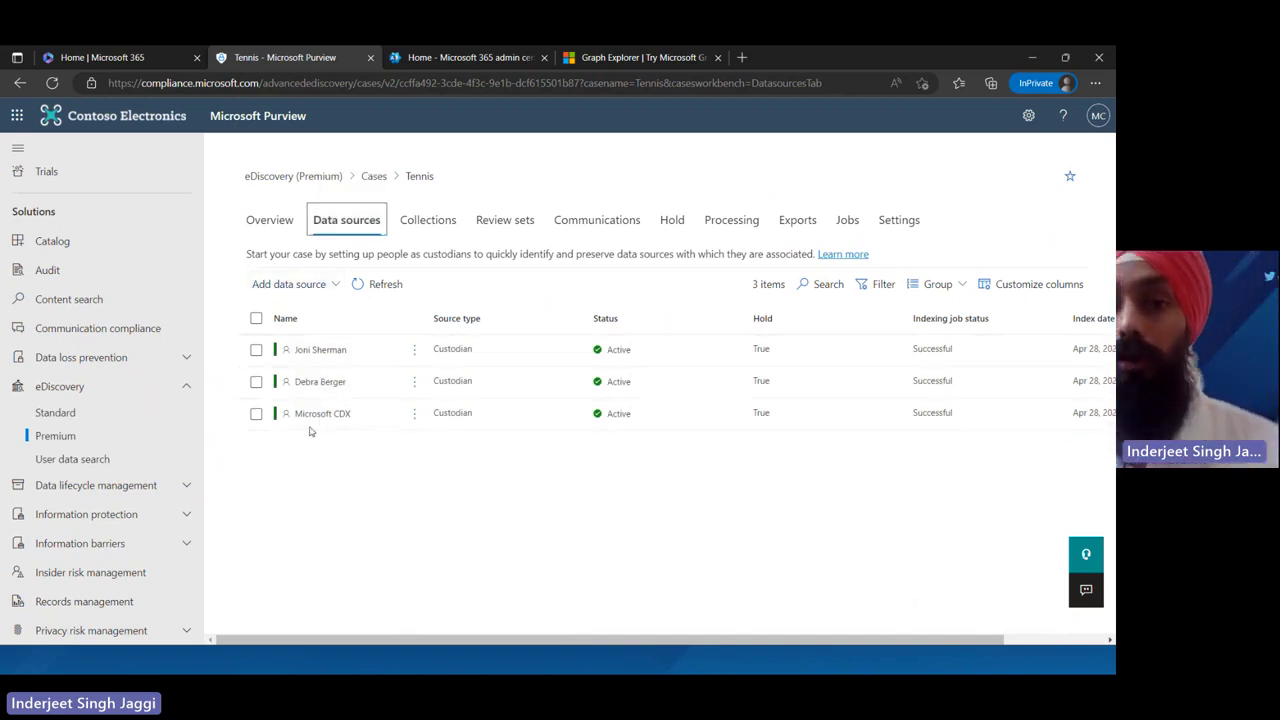
left_click(446, 231)
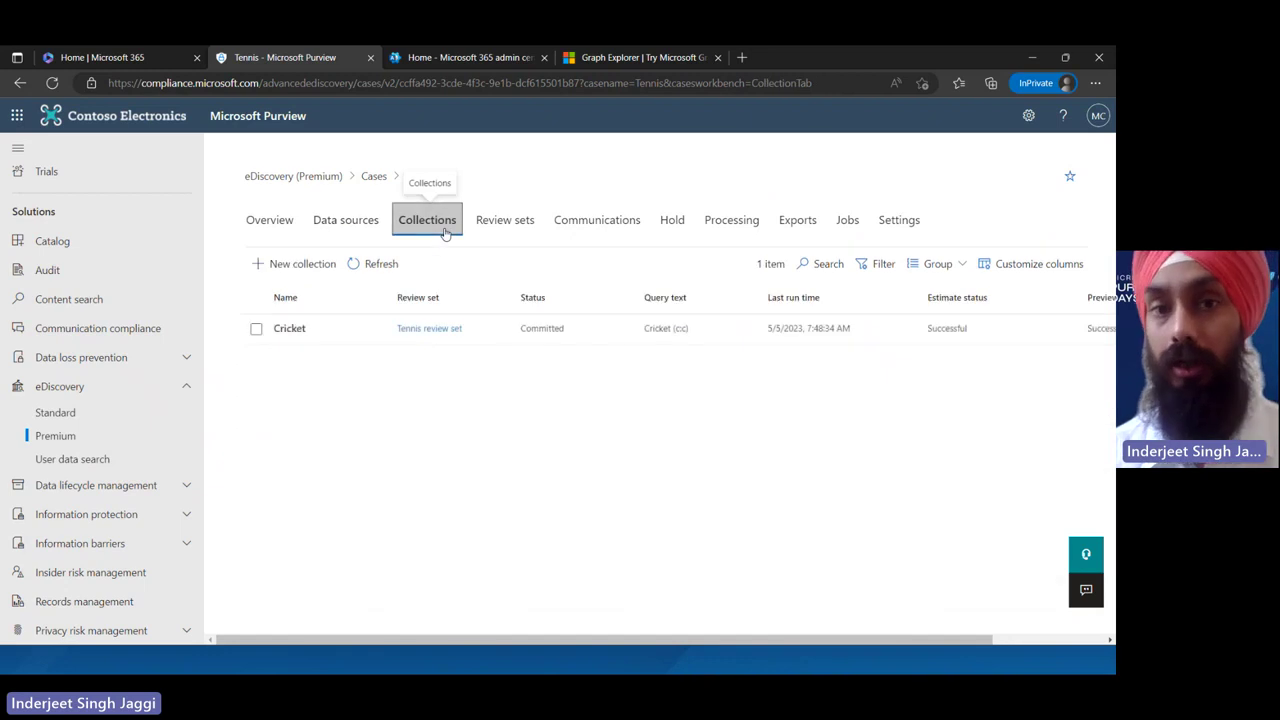
left_click(358, 334)
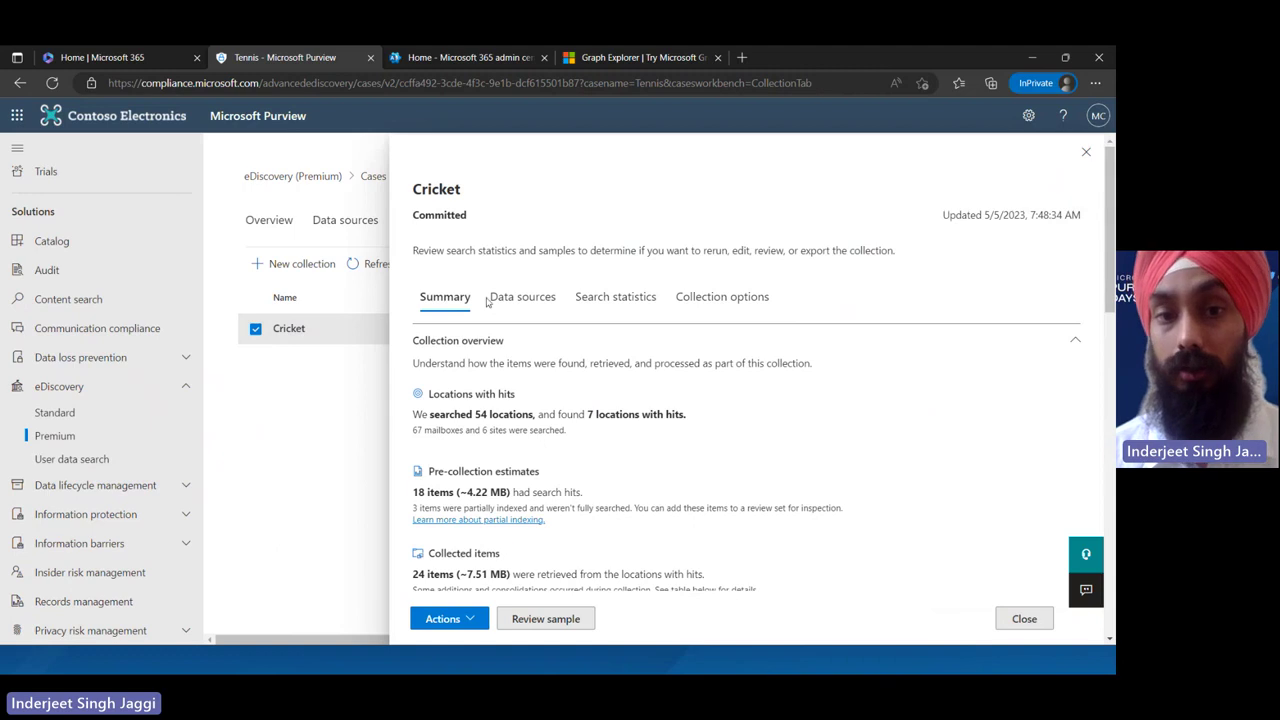
left_click(566, 624)
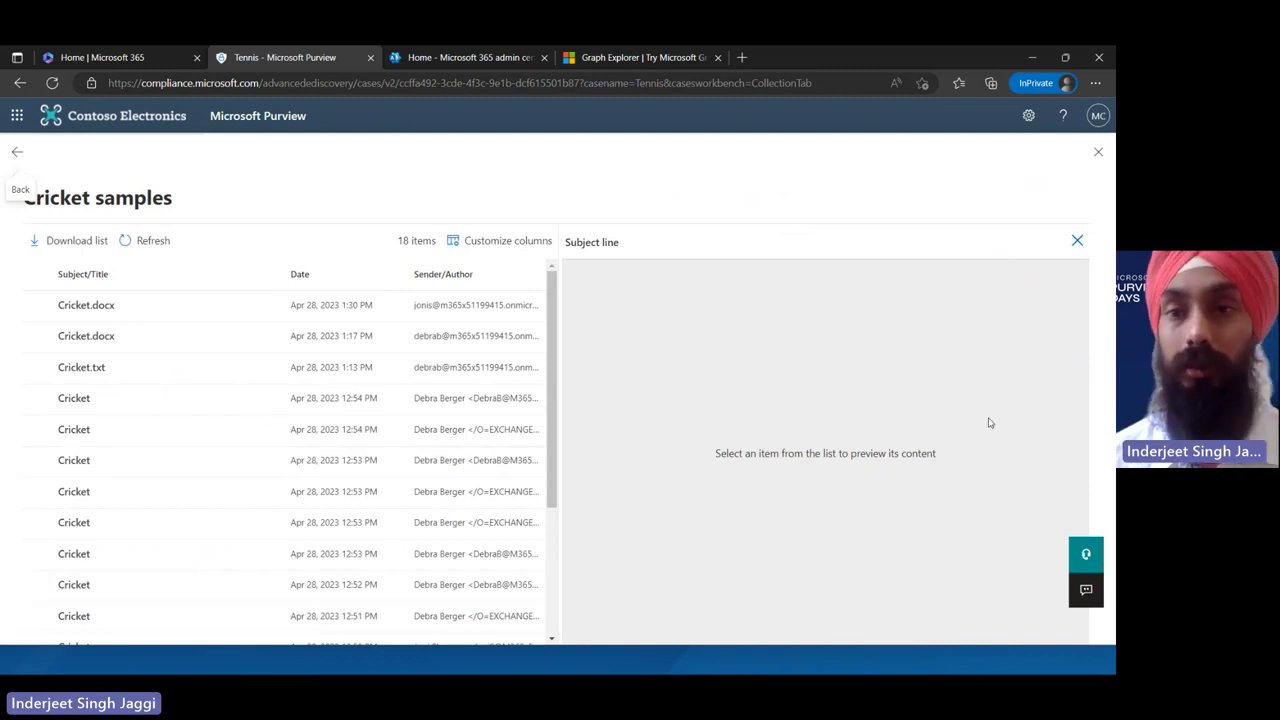
left_click(1099, 152)
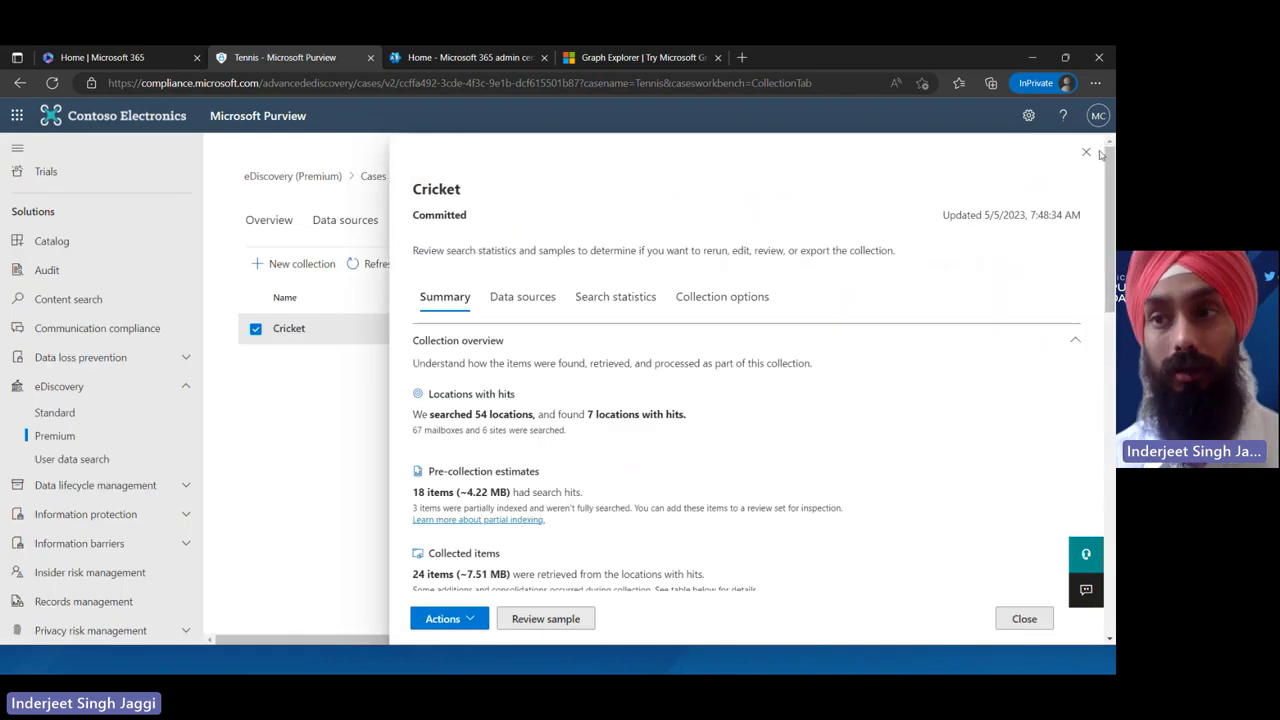
left_click(1099, 152)
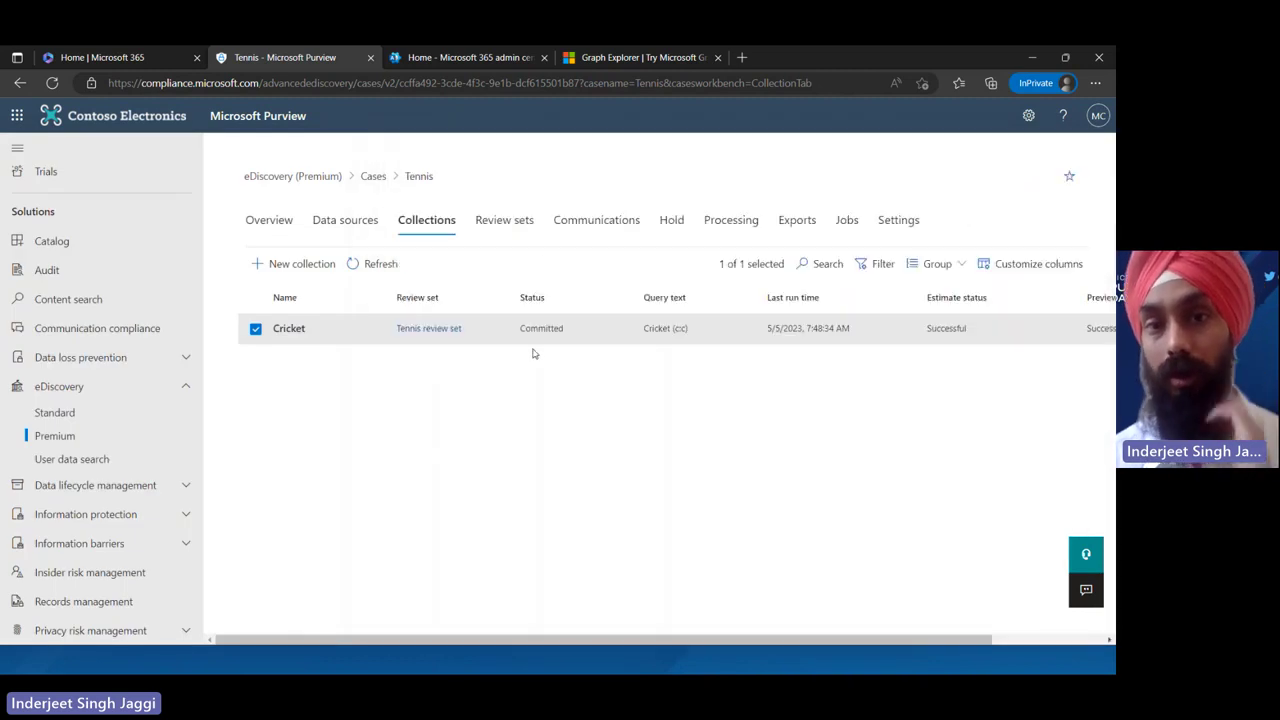
left_click(338, 339)
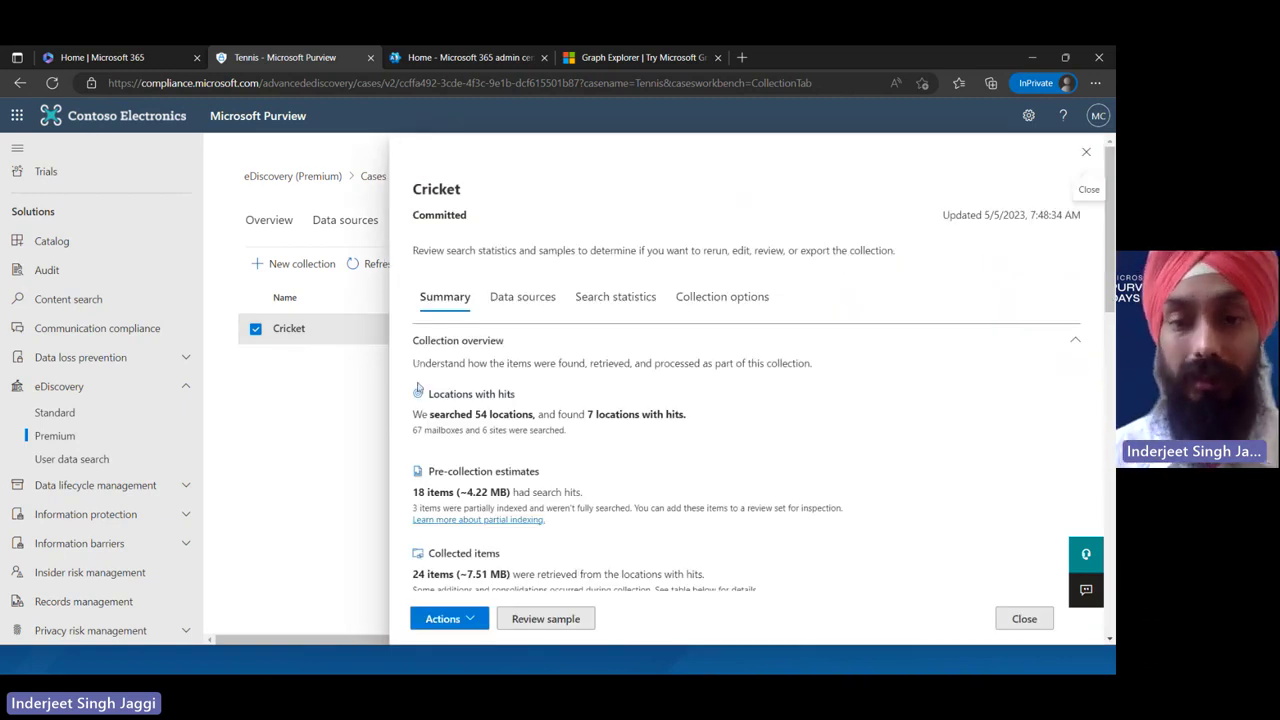
left_click(470, 618)
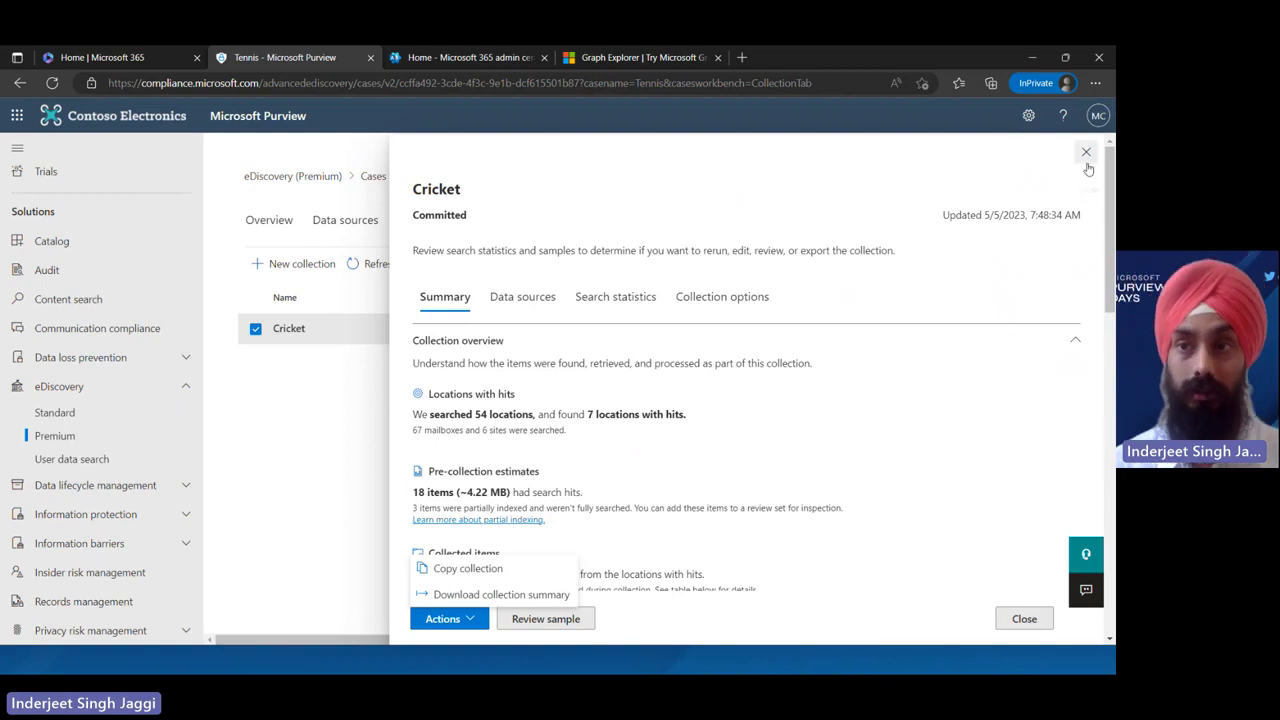
left_click(517, 304)
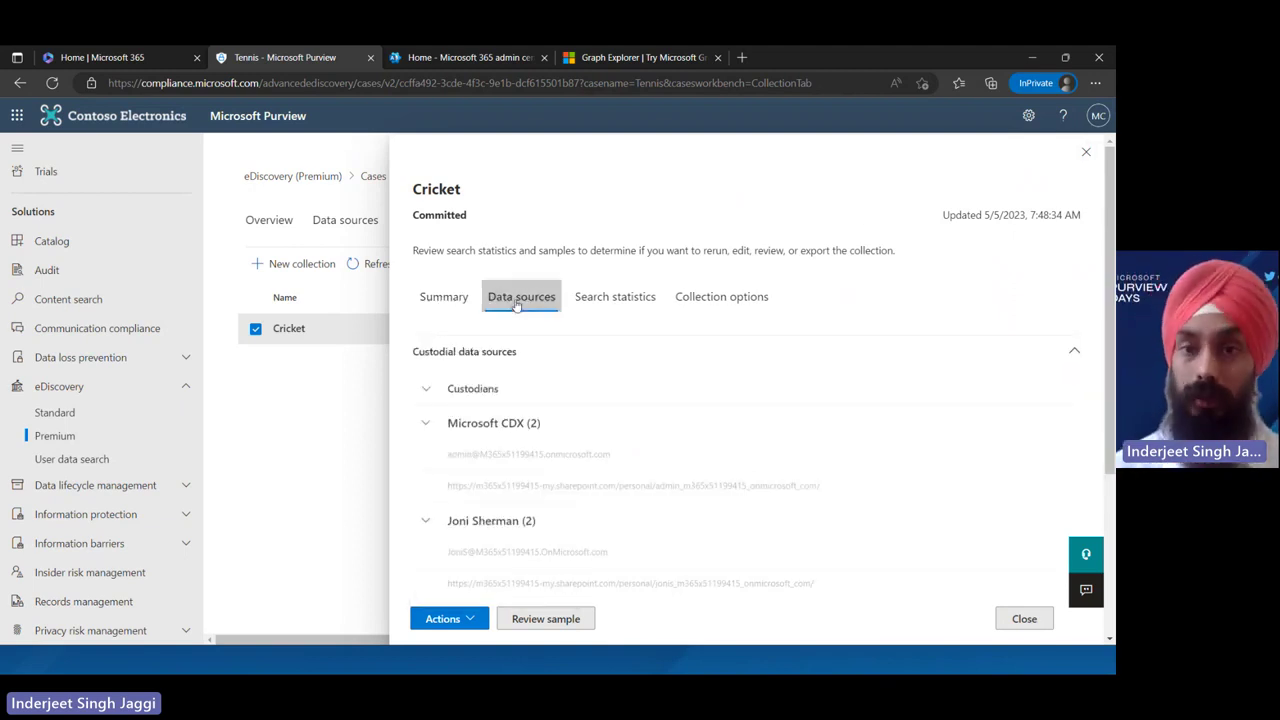
left_click(625, 297)
left_click(714, 297)
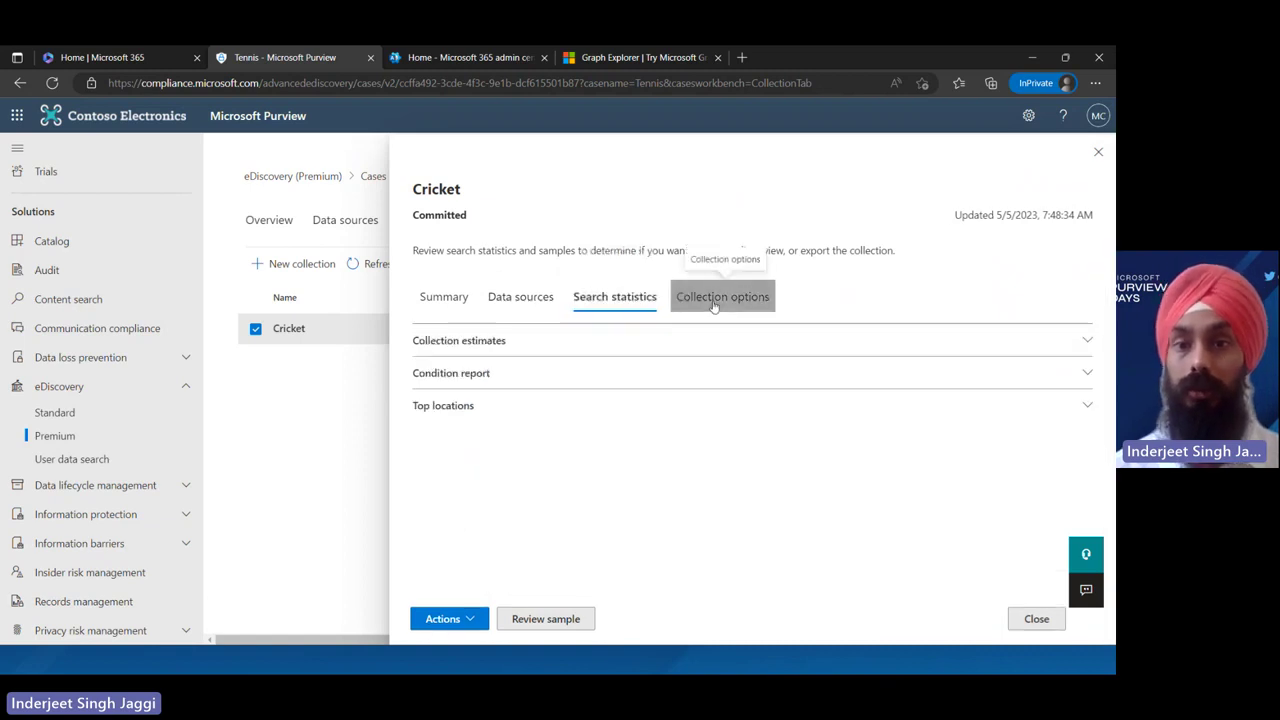
left_click(1089, 153)
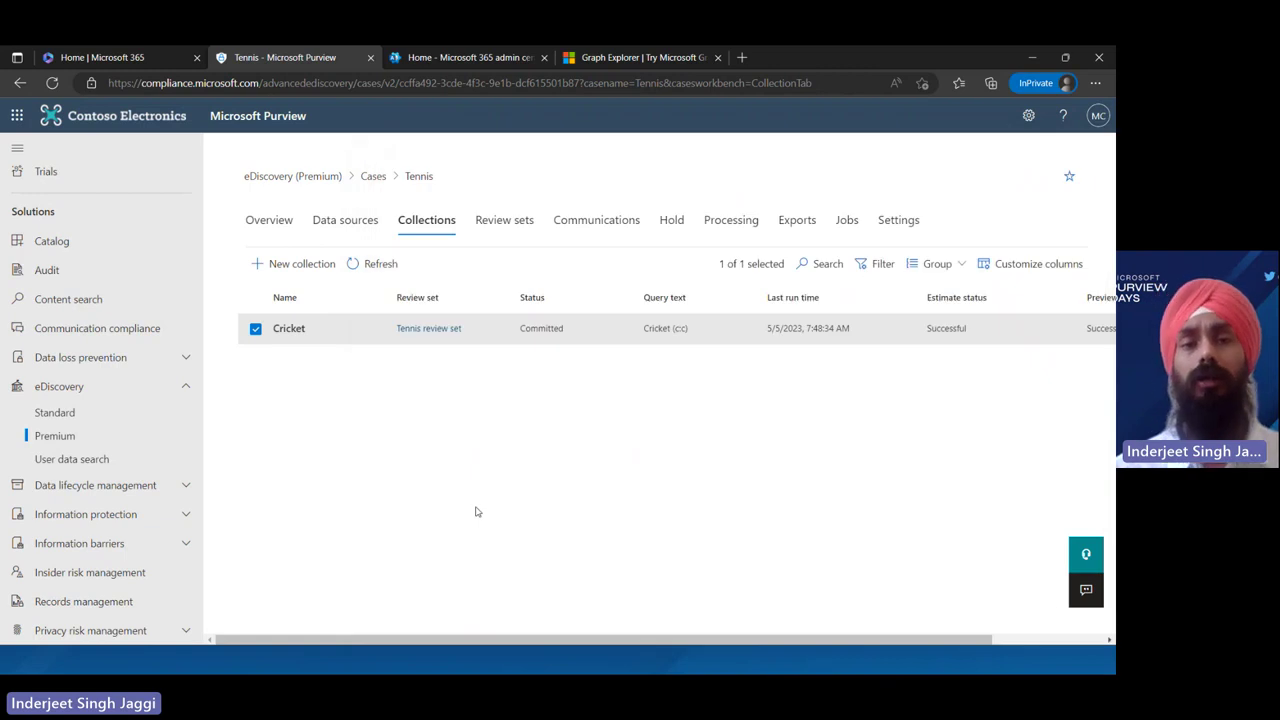
Open the Tennis review set from the case's review sets and preview the first Cricket email
left_click(508, 224)
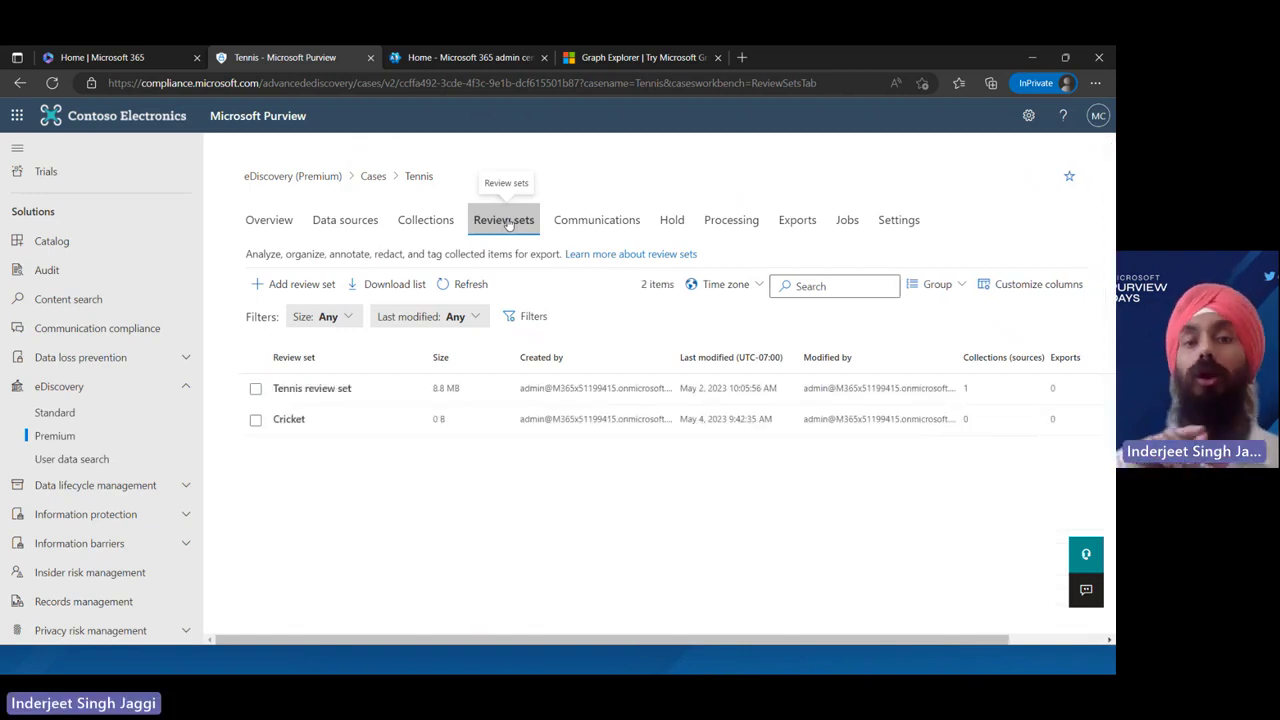
left_click(368, 390)
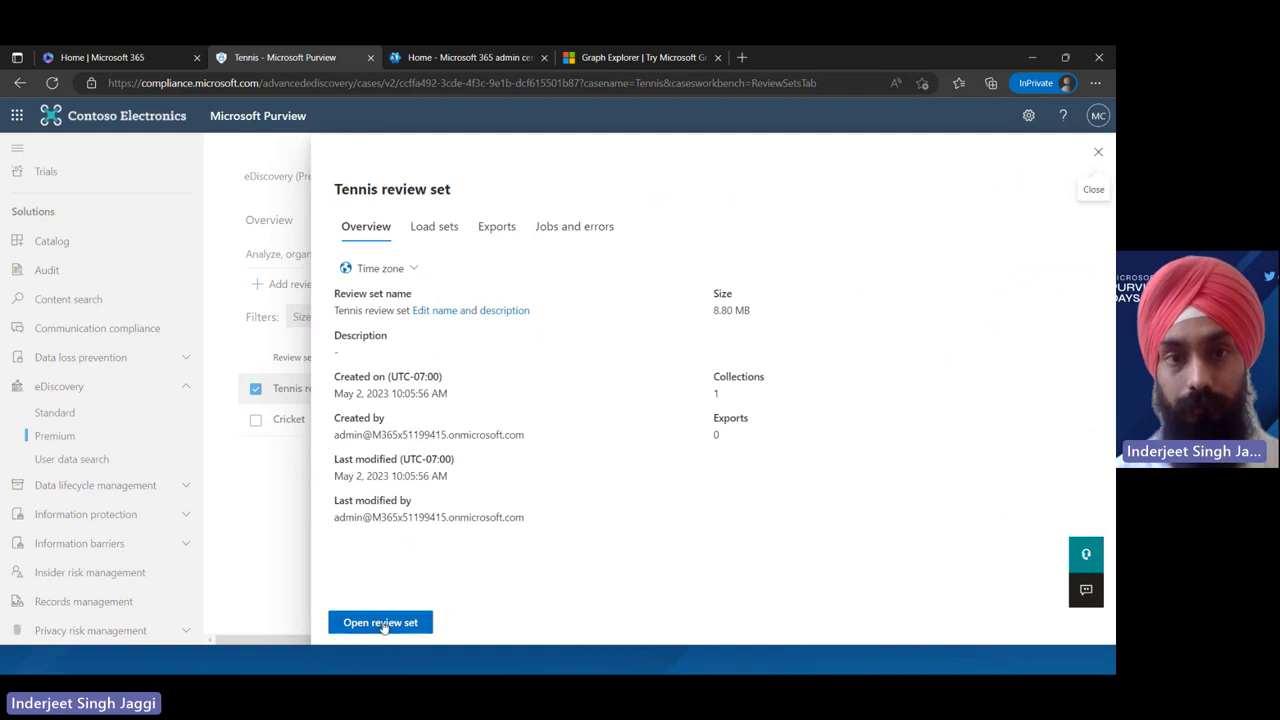
left_click(381, 623)
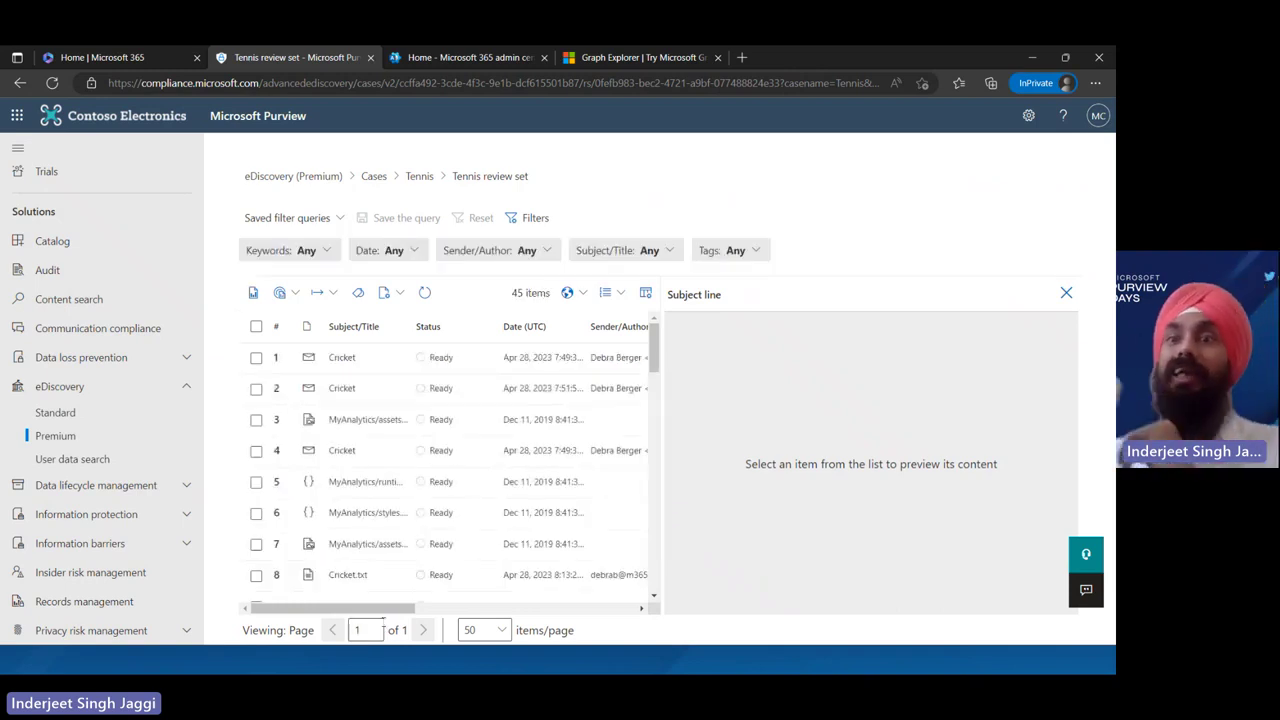
left_click(407, 364)
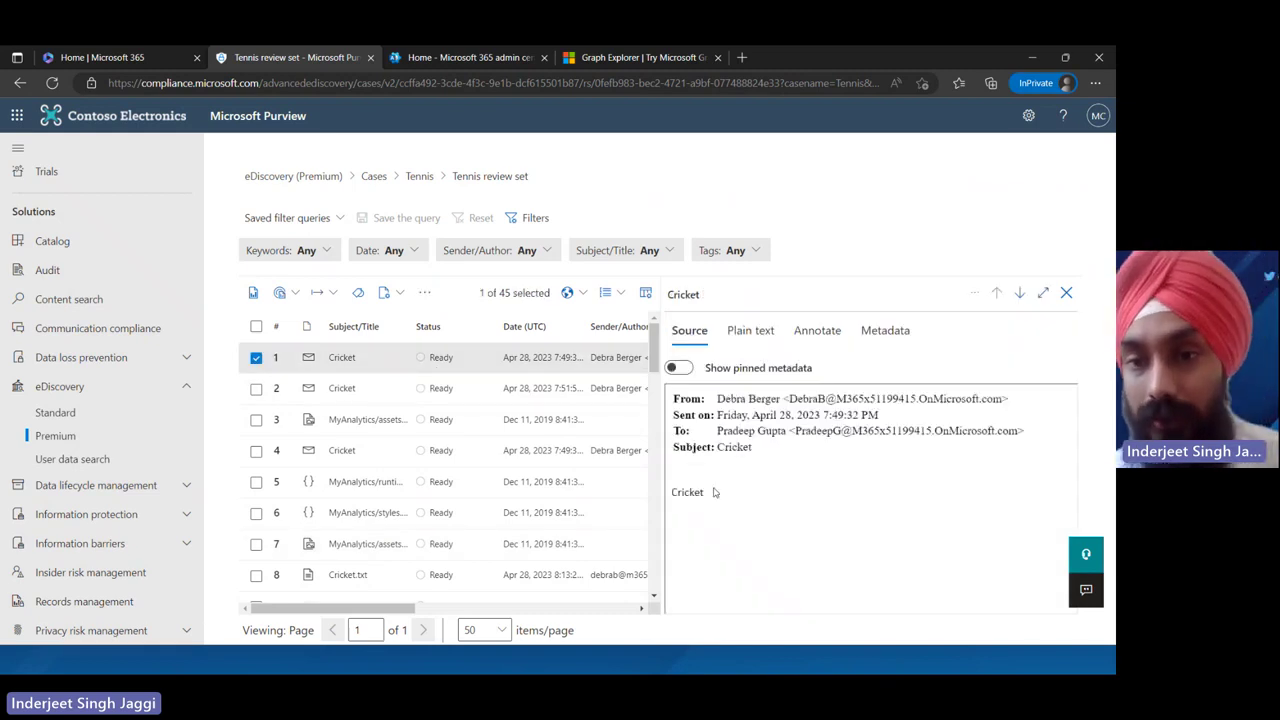
Underline the word Cricket in the first email with a red freehand pencil annotation
left_click_drag(717, 498, 651, 505)
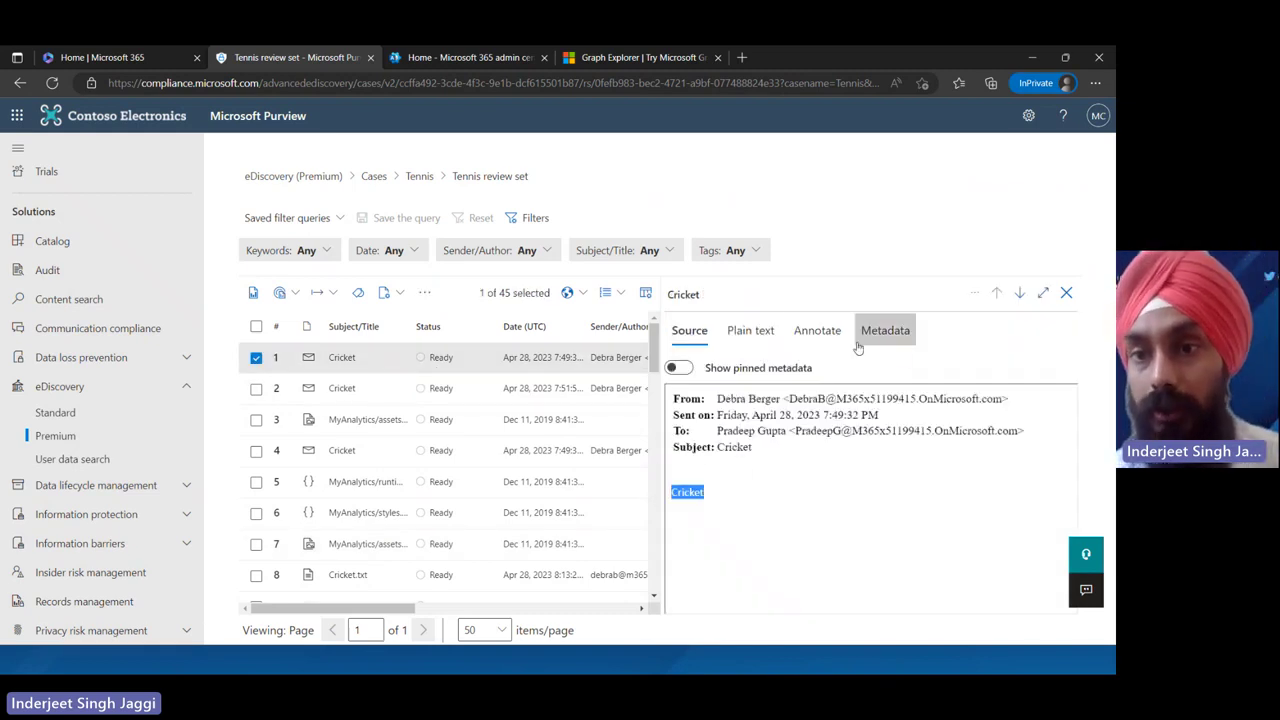
left_click(805, 335)
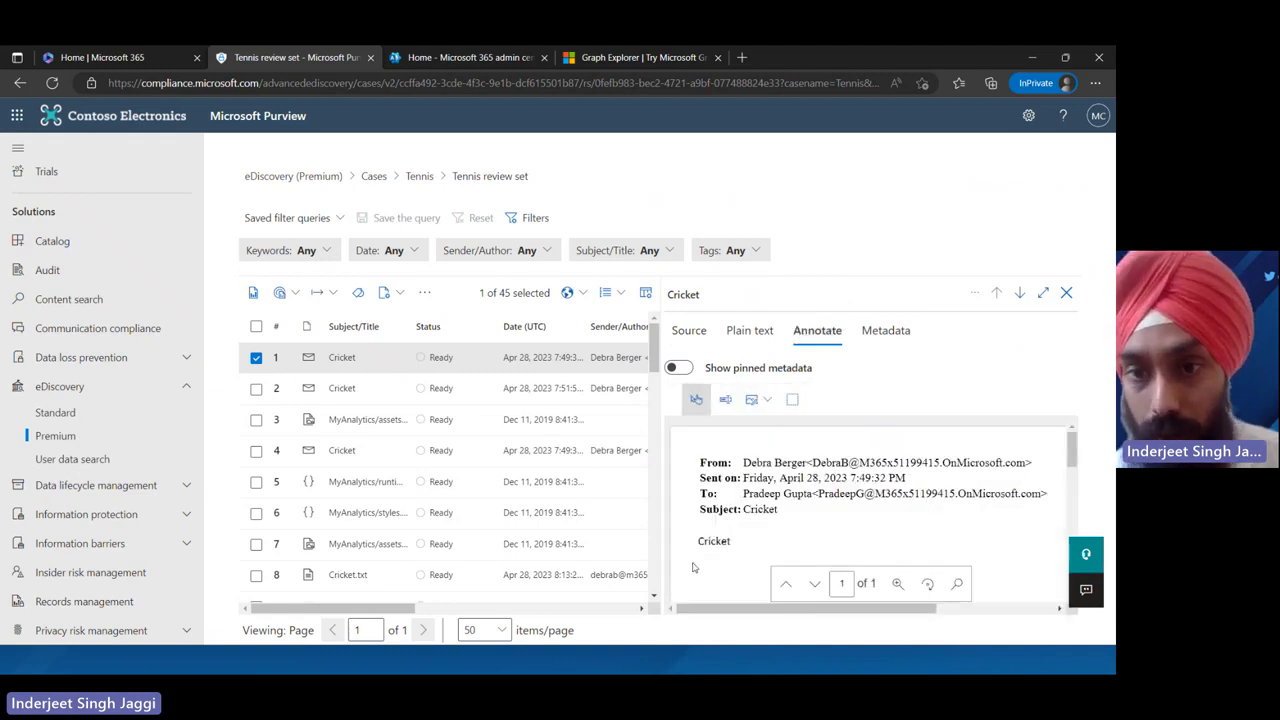
left_click_drag(698, 541, 775, 540)
left_click(754, 554)
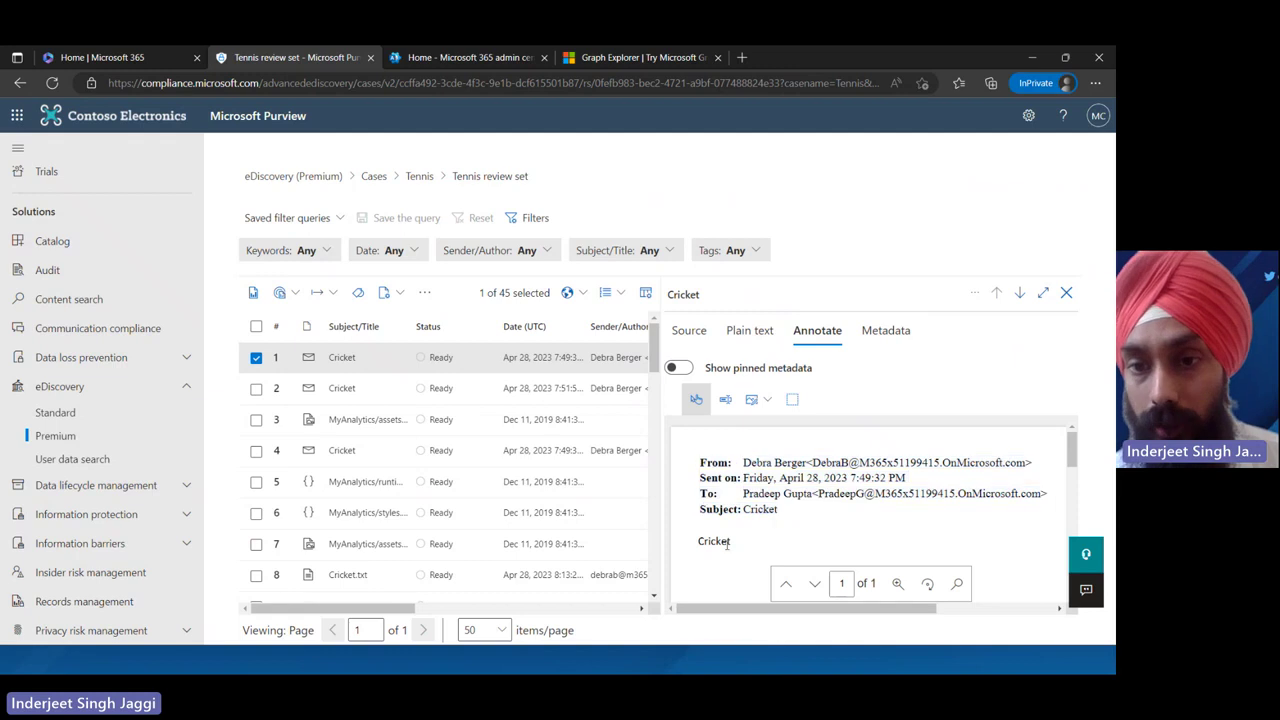
double_click(726, 544)
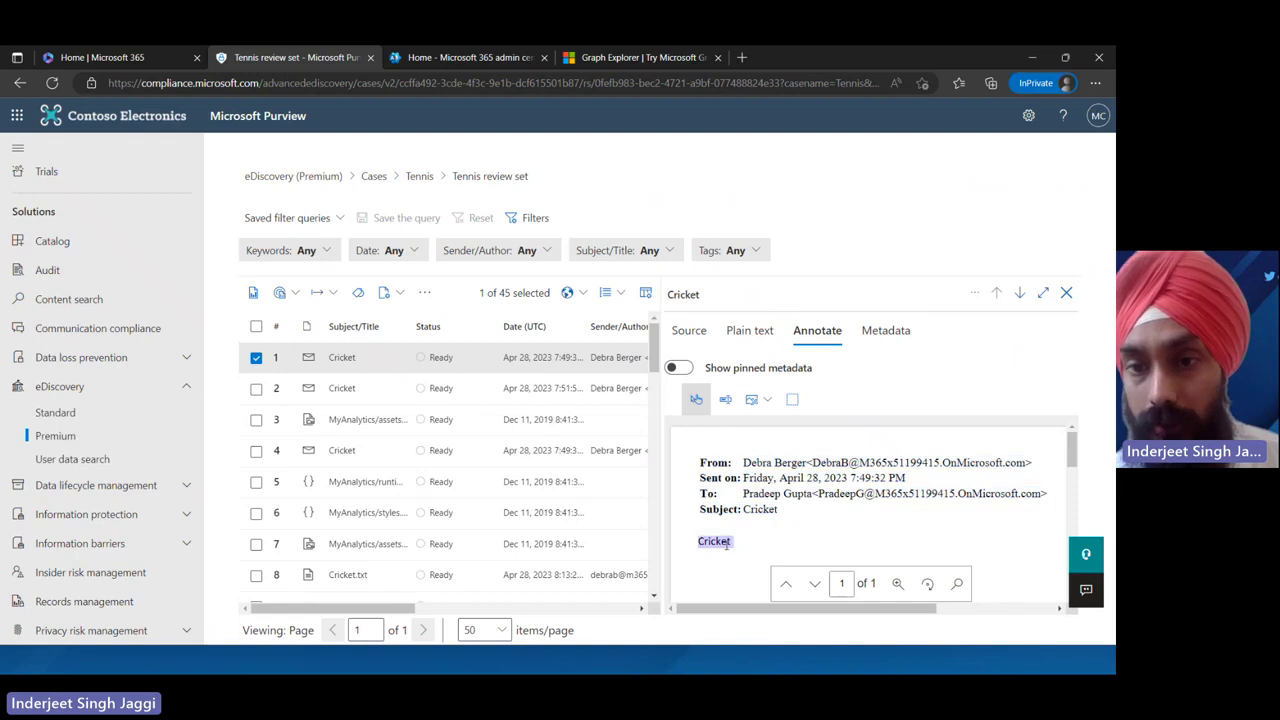
left_click(767, 399)
mouse_move(811, 433)
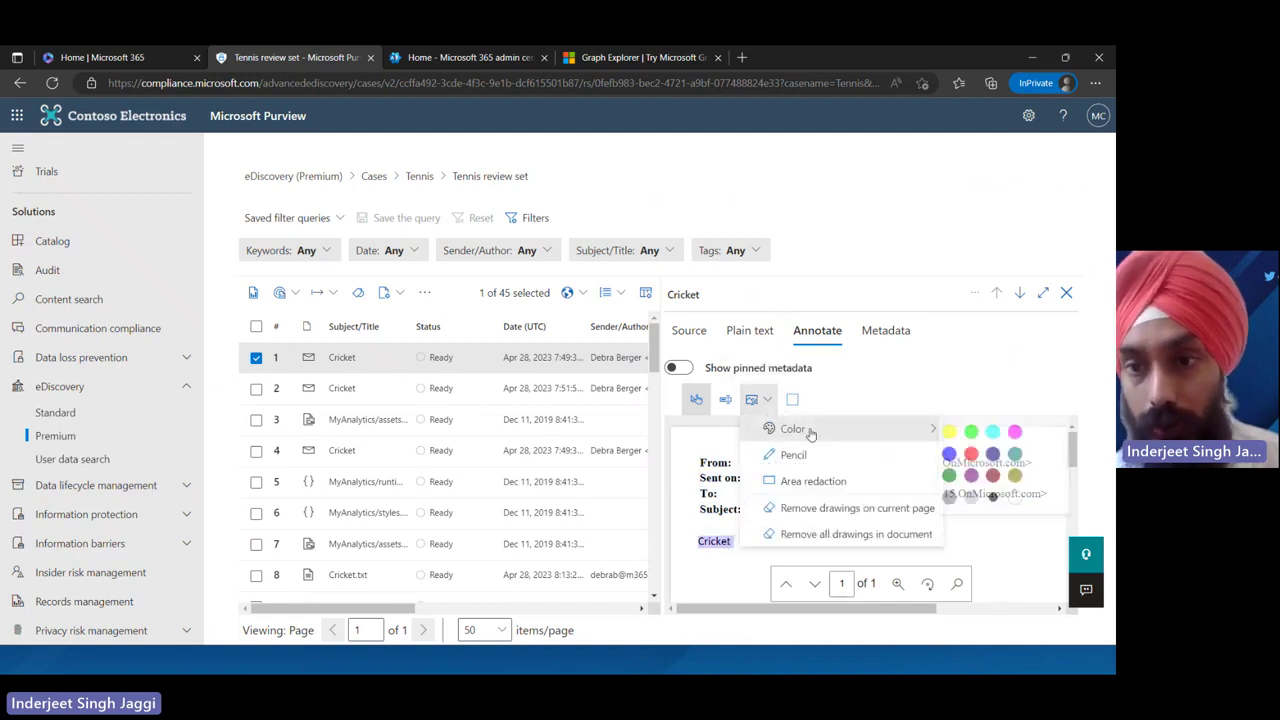
left_click(975, 454)
left_click(886, 455)
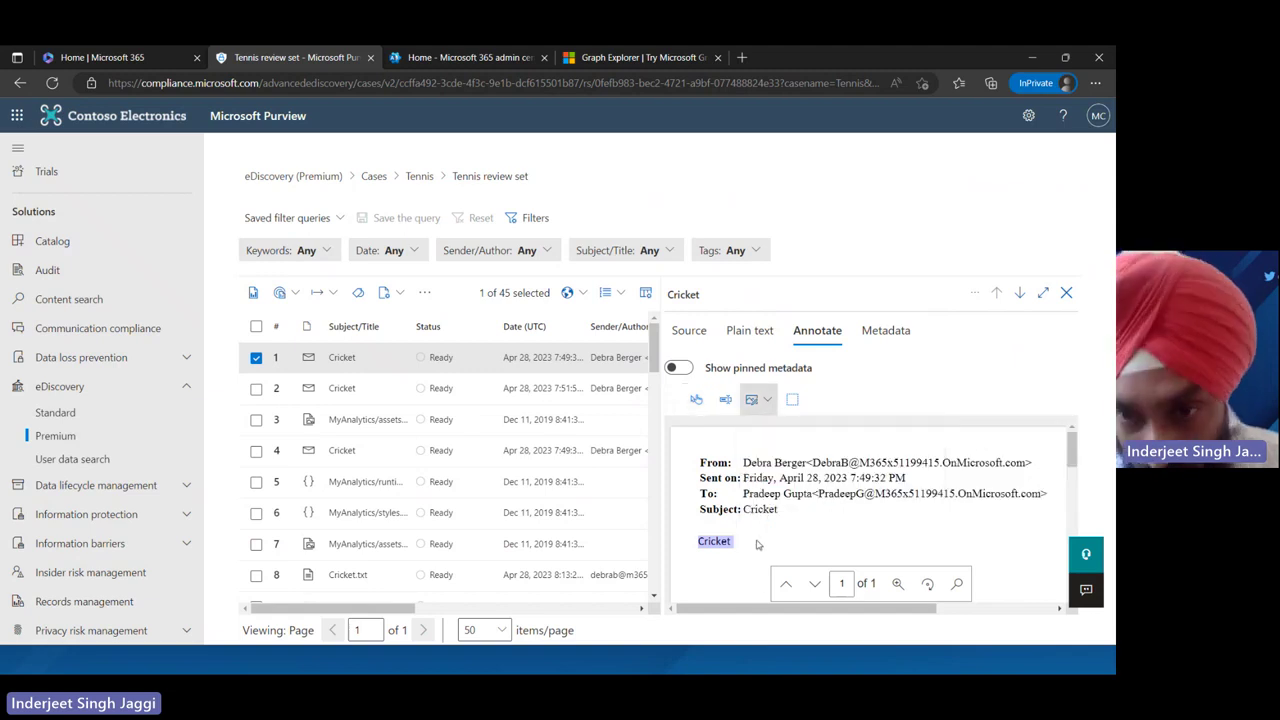
mouse_move(757, 543)
left_mouse_down()
mouse_move(700, 547)
mouse_move(752, 545)
mouse_move(706, 534)
mouse_move(696, 556)
mouse_move(730, 560)
mouse_move(745, 538)
left_mouse_up()
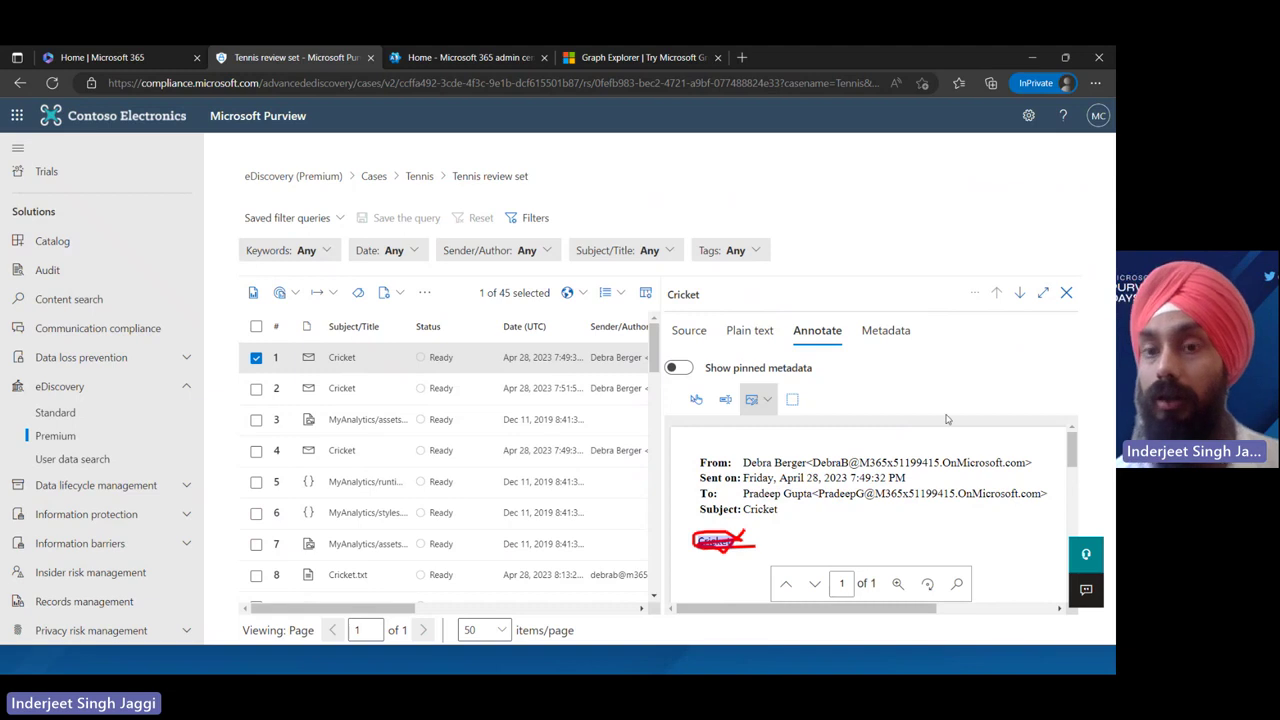
Delete the stray blank redaction box, then open the second Cricket email
left_click(698, 399)
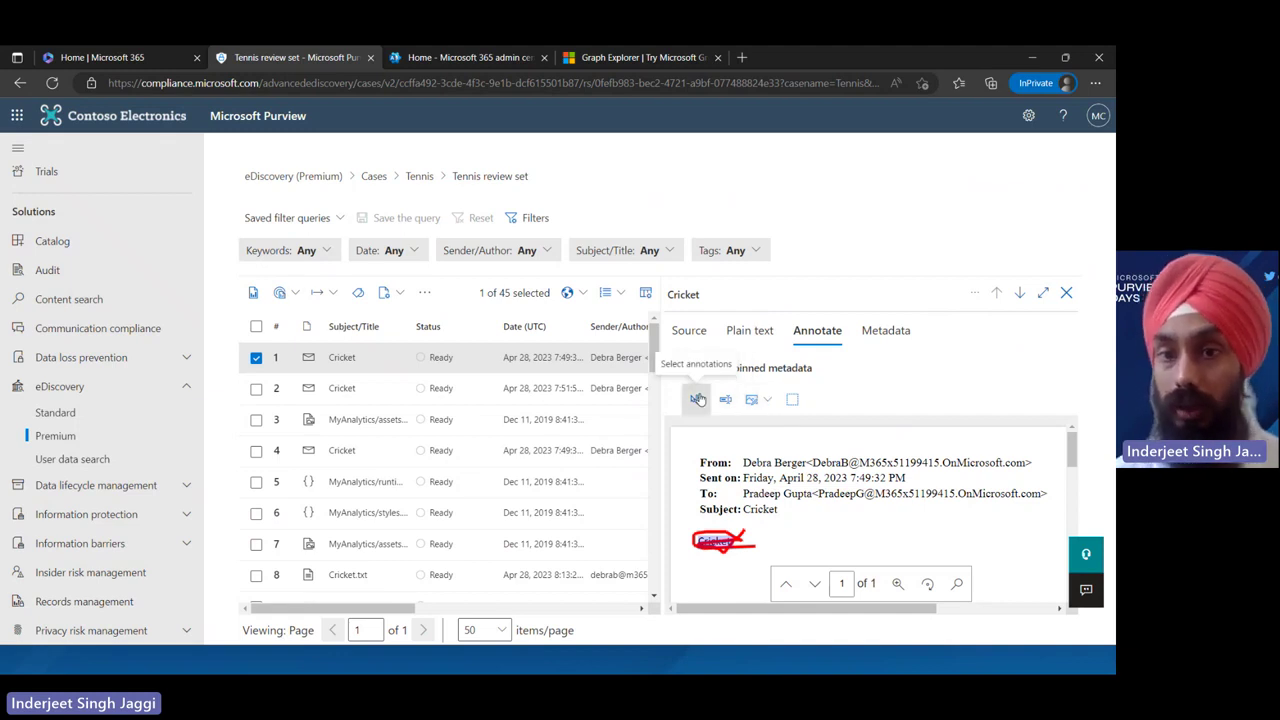
left_click(721, 539)
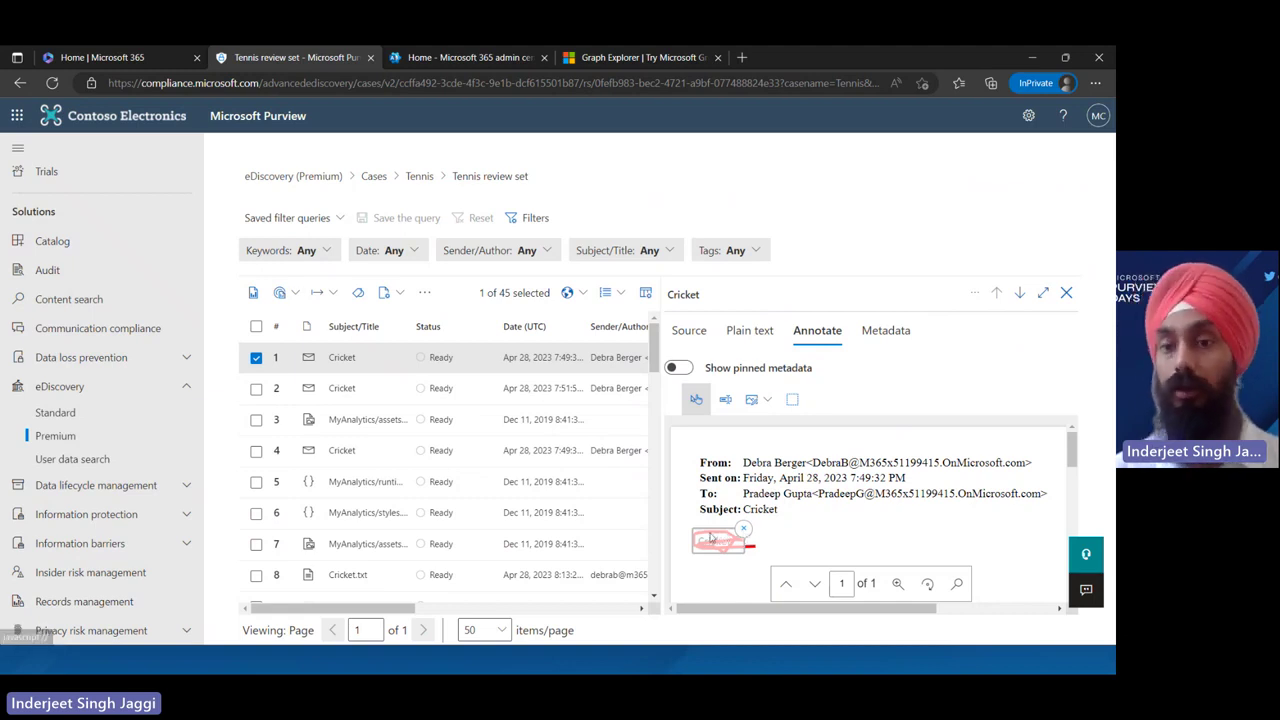
left_click_drag(708, 535, 800, 531)
left_click(835, 526)
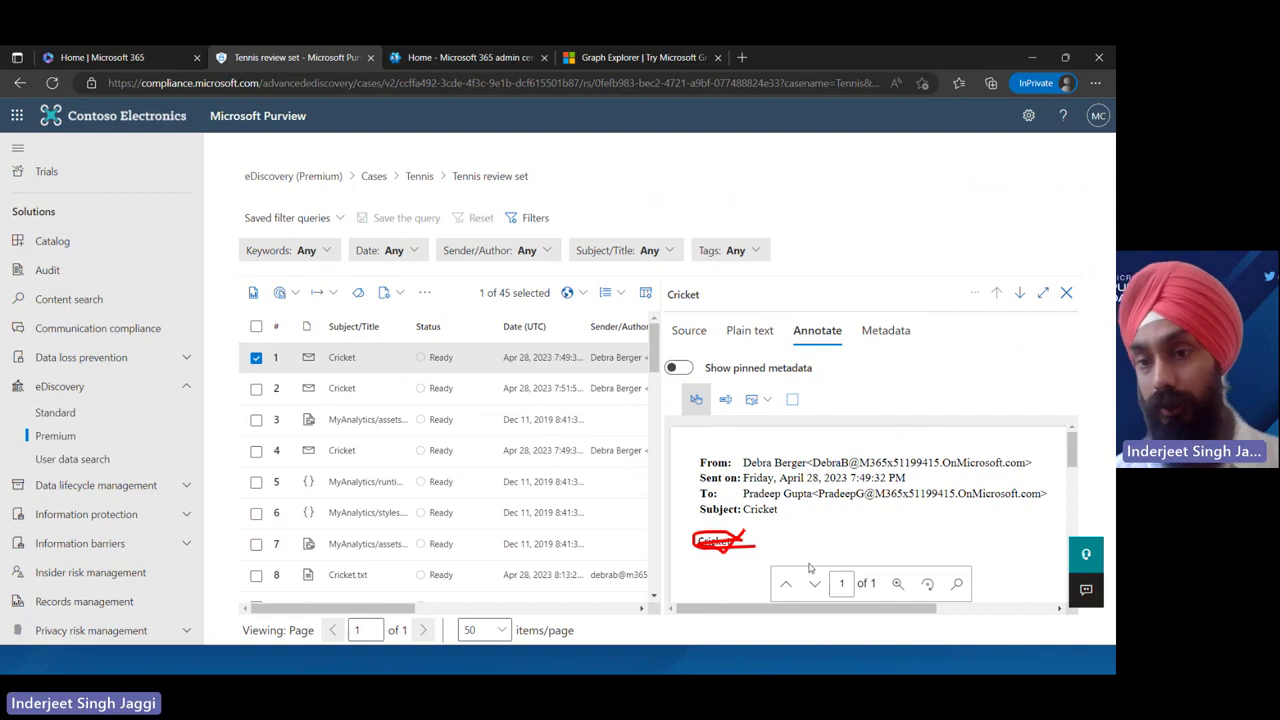
left_click(537, 389)
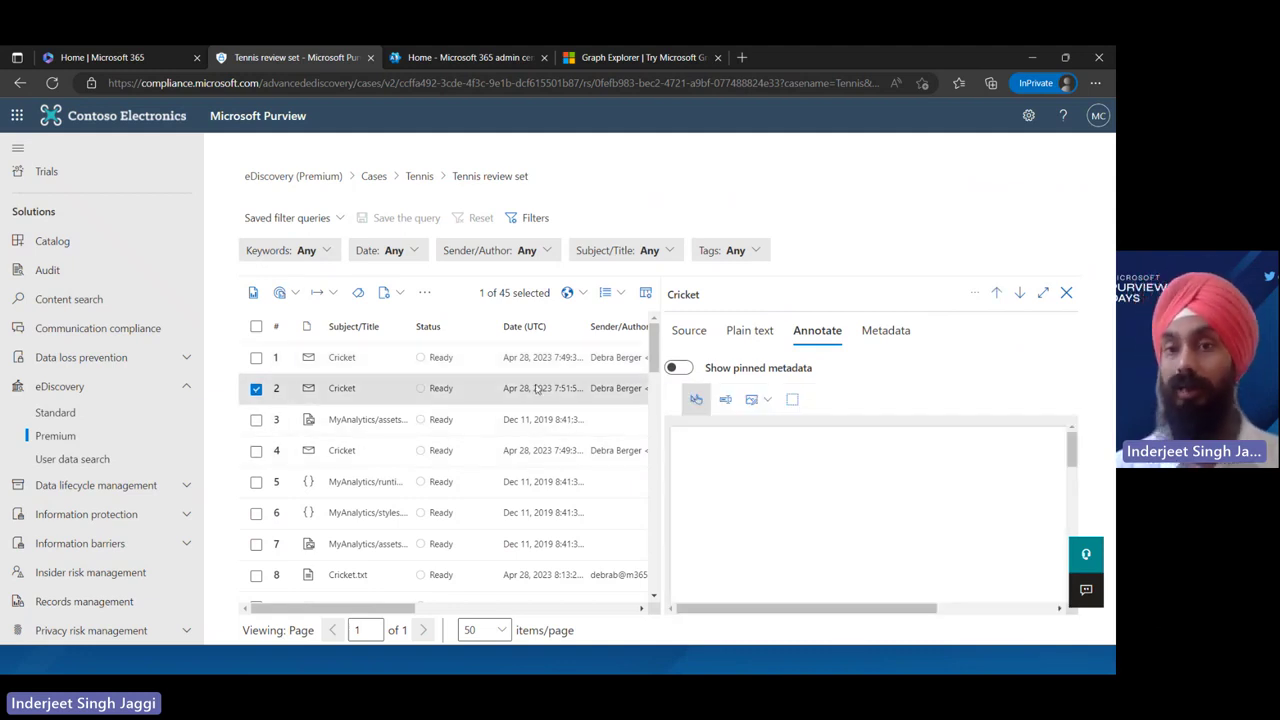
Draw an area redaction over the second email's Cricket body text
left_click(767, 400)
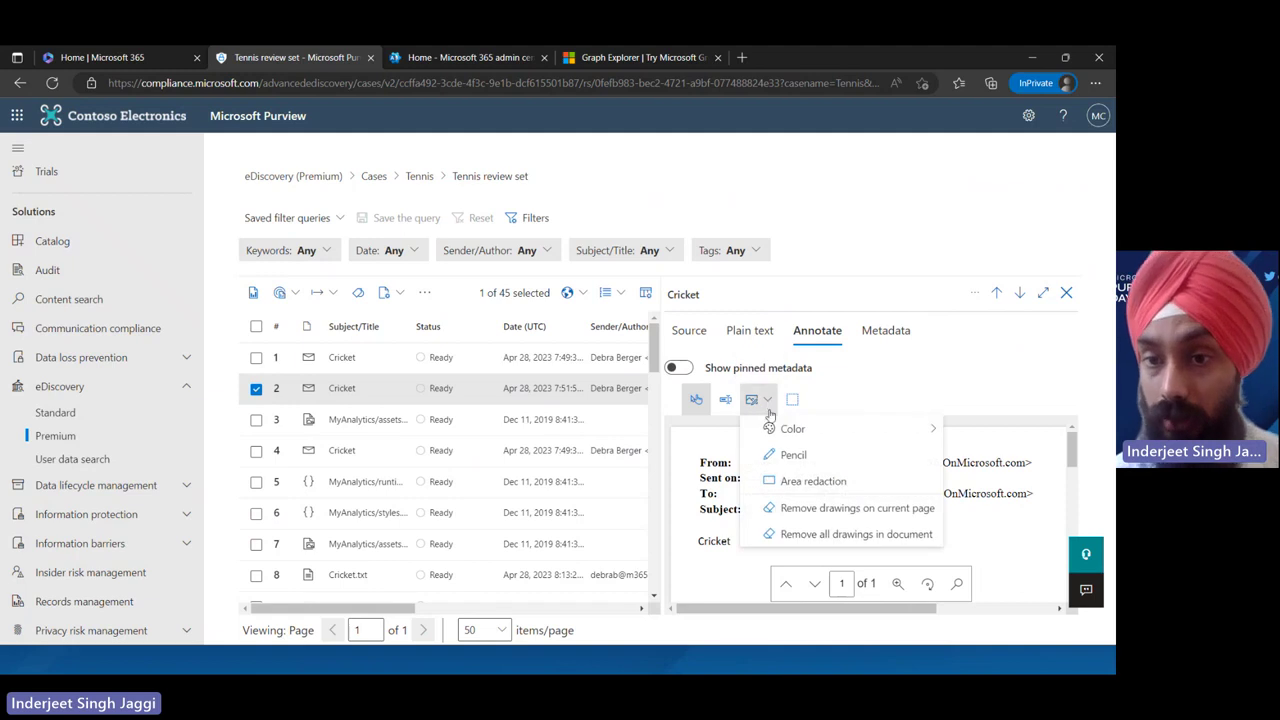
left_click(815, 484)
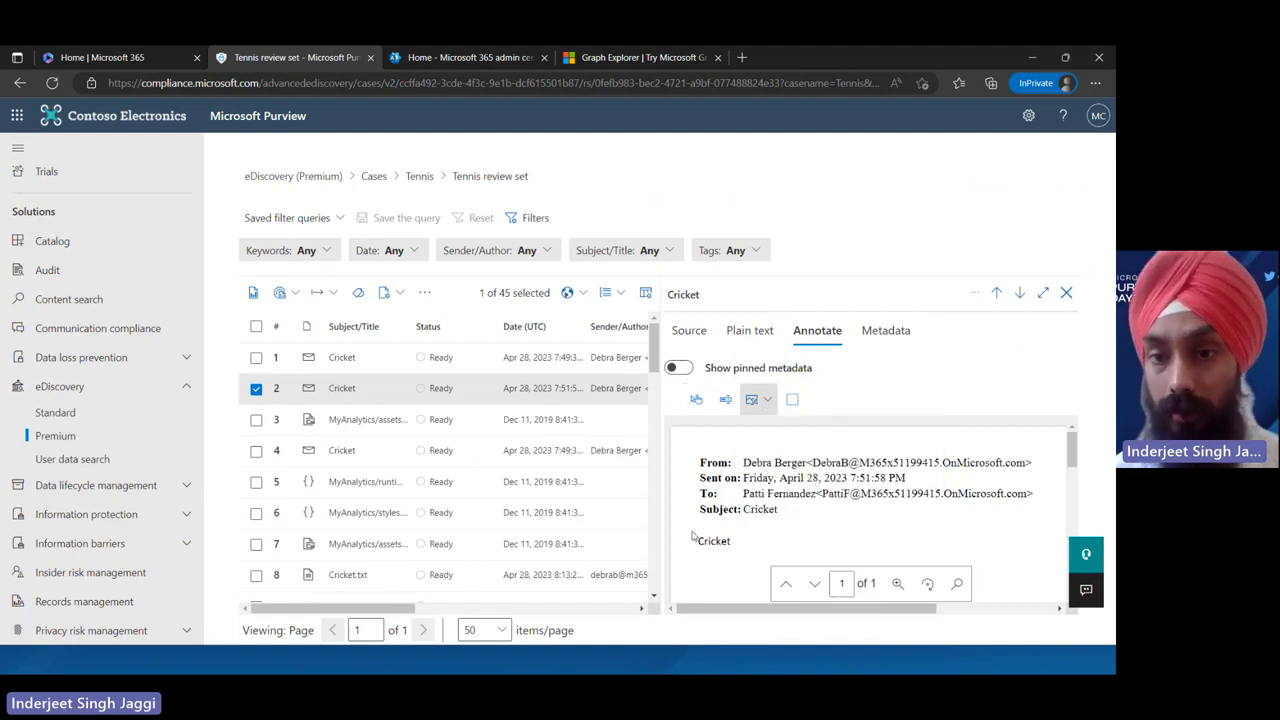
left_click_drag(686, 530, 752, 563)
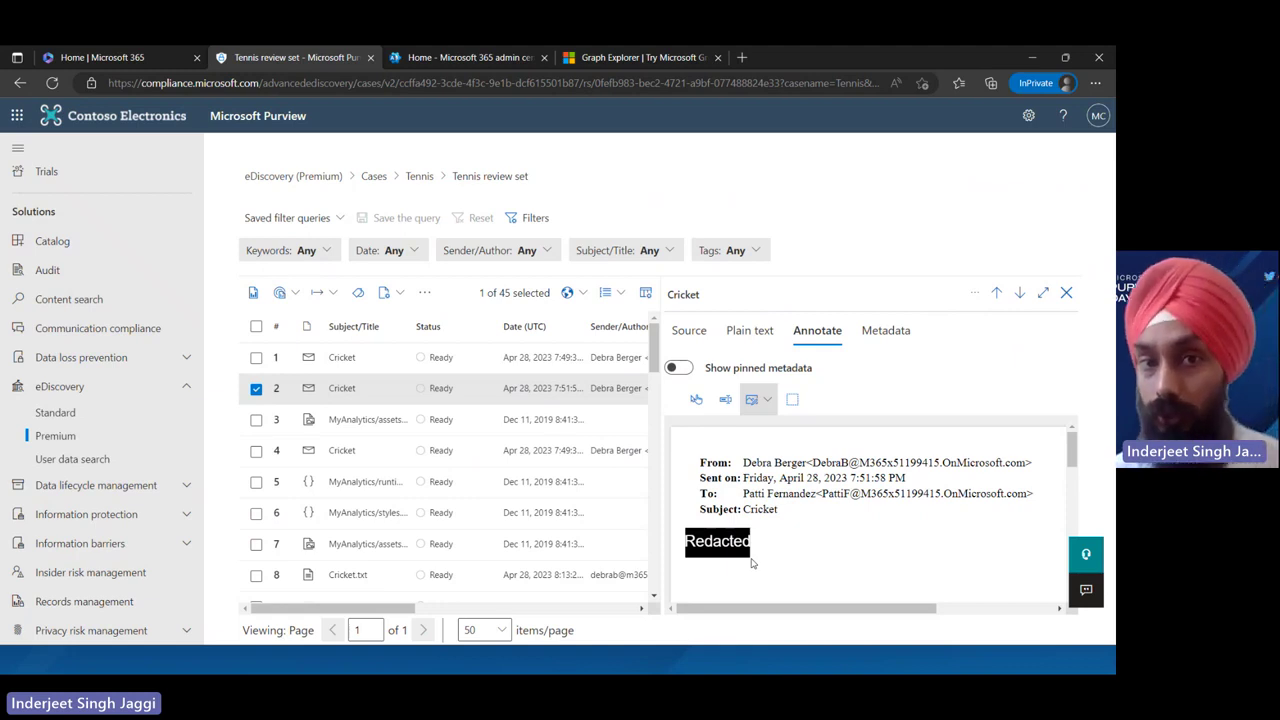
left_click(321, 293)
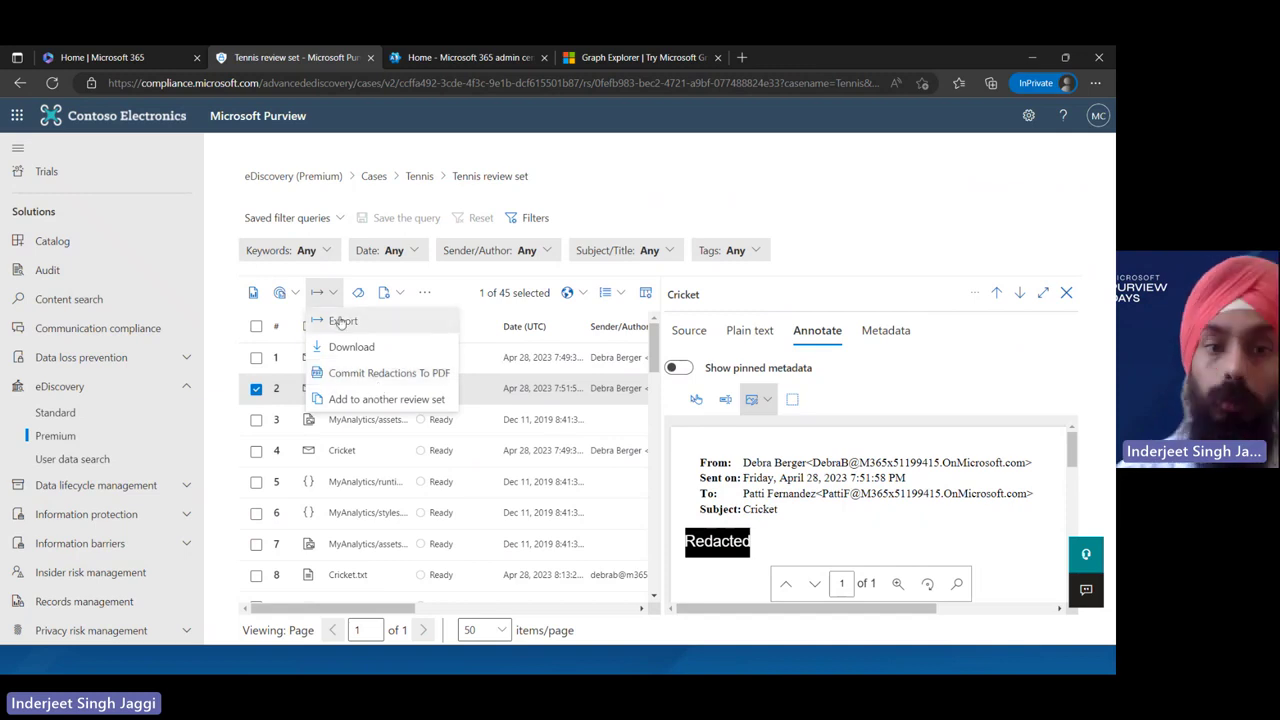
left_click(360, 295)
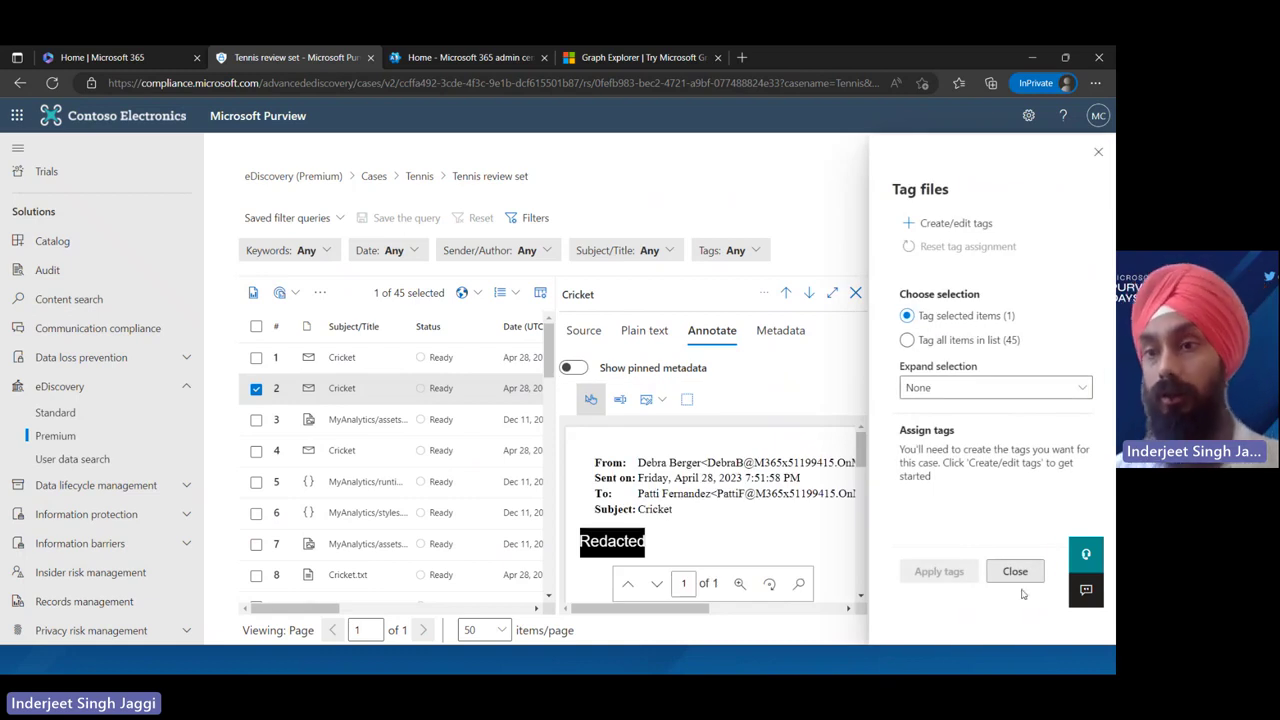
left_click(1016, 573)
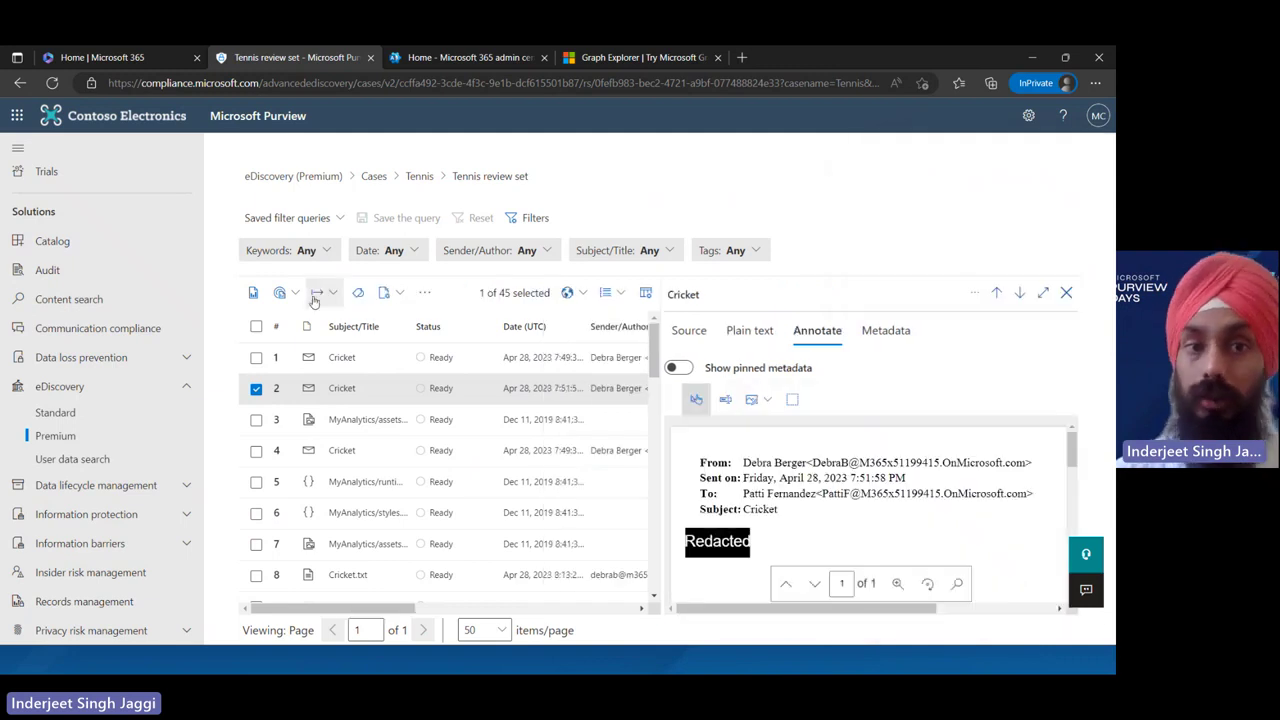
left_click(422, 293)
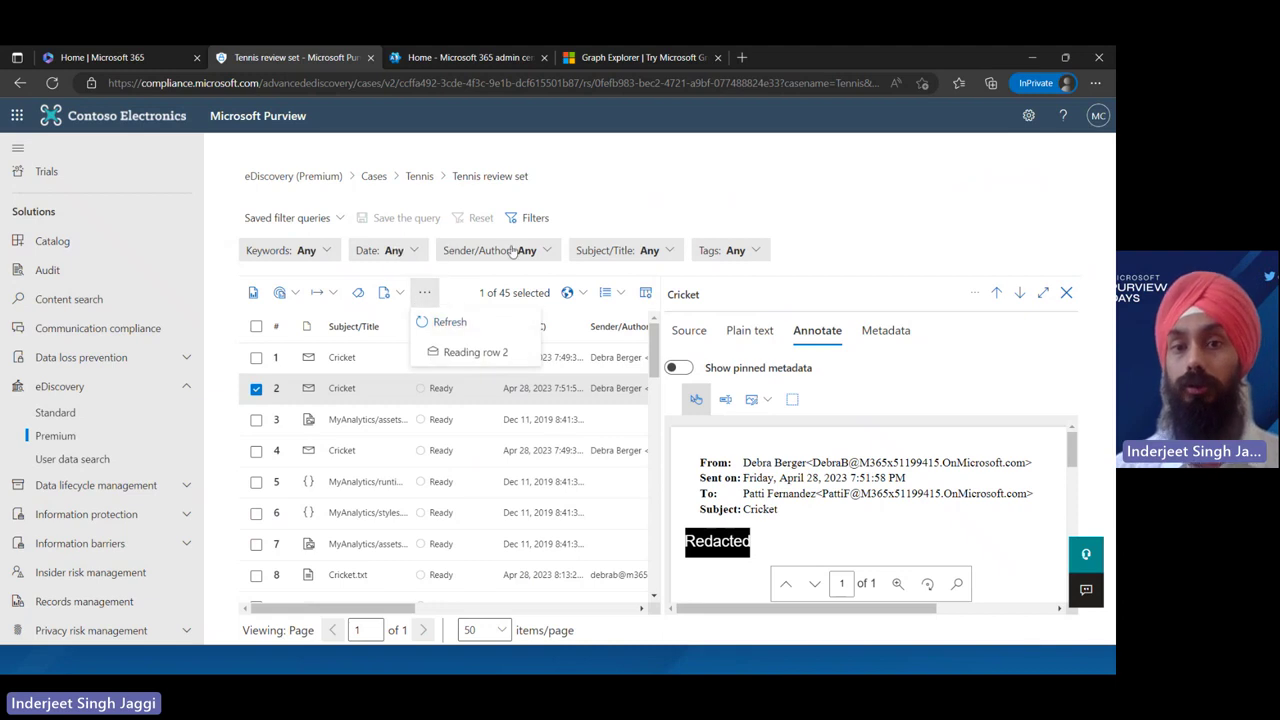
left_click(467, 289)
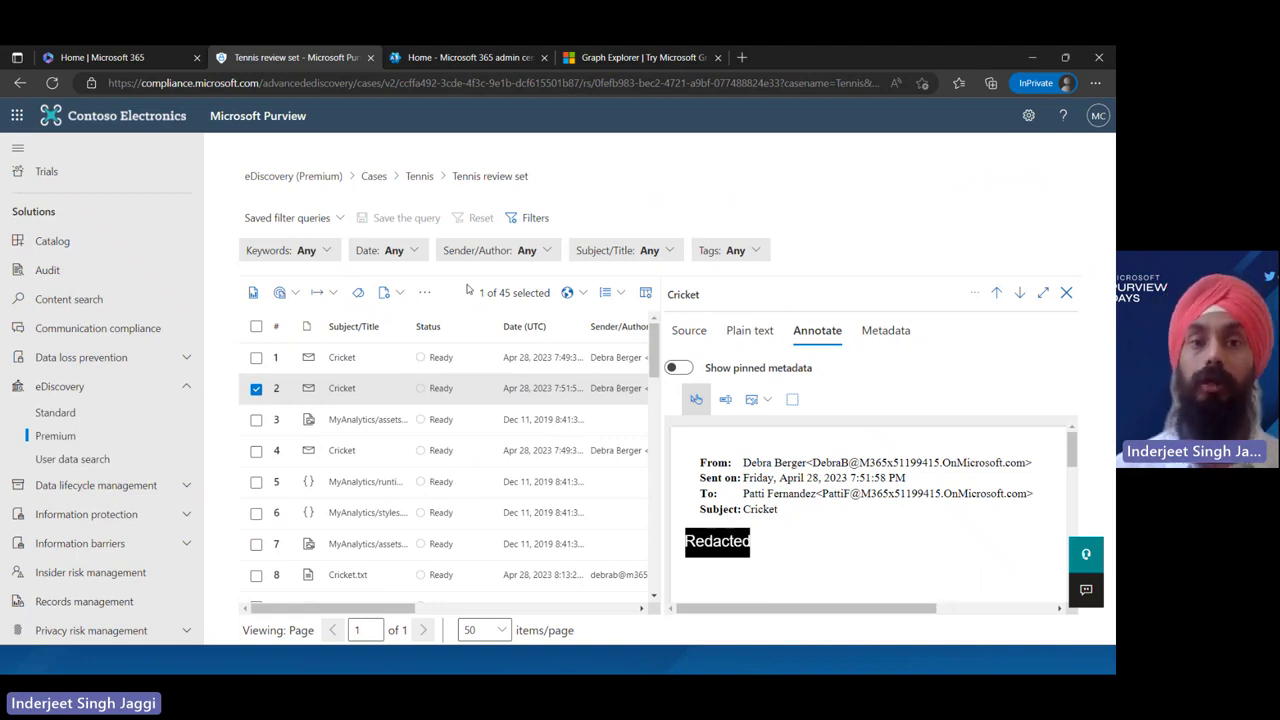
Browse the Keywords, Date and Sender/Author filters, then return to the Tennis case
left_click(314, 252)
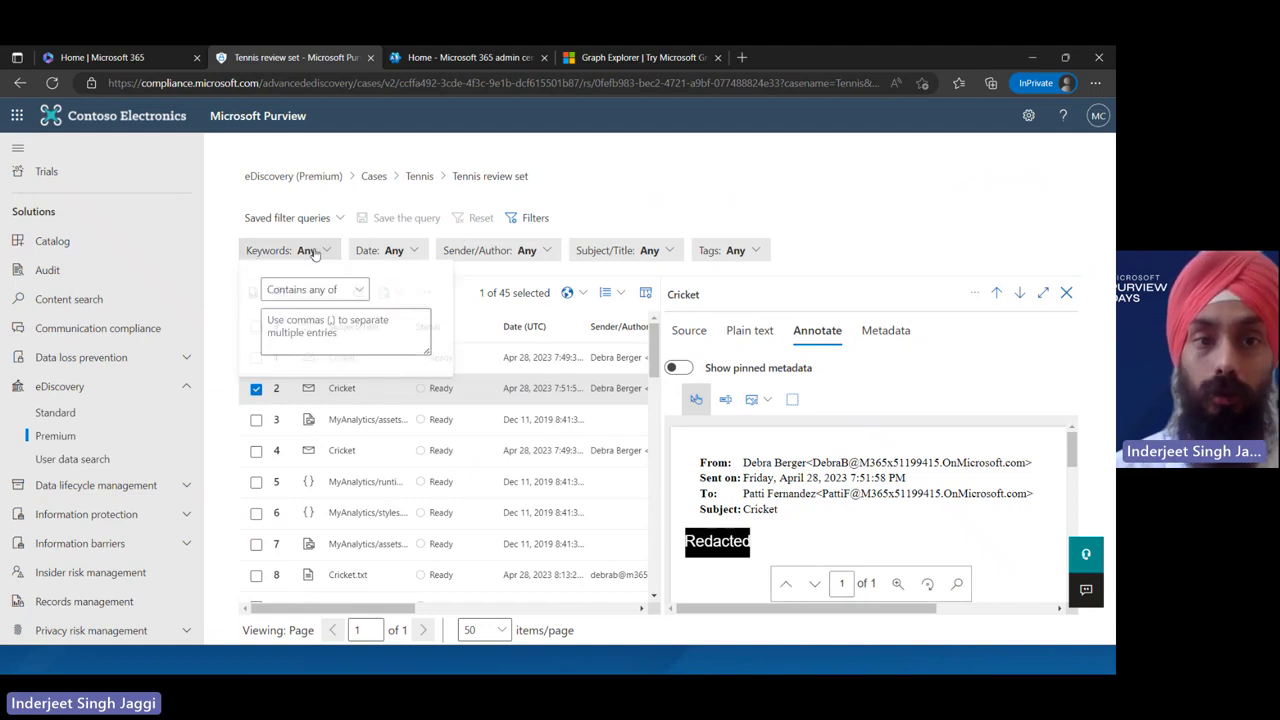
left_click(400, 251)
left_click(402, 251)
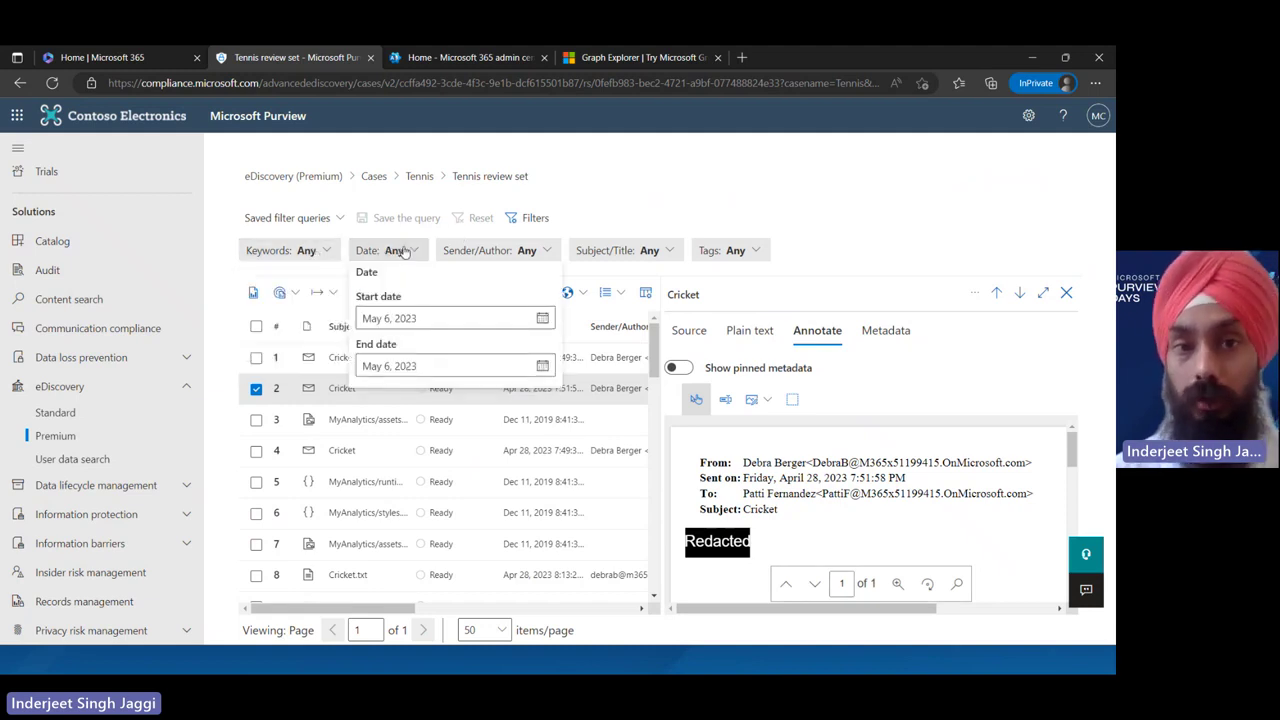
left_click(498, 251)
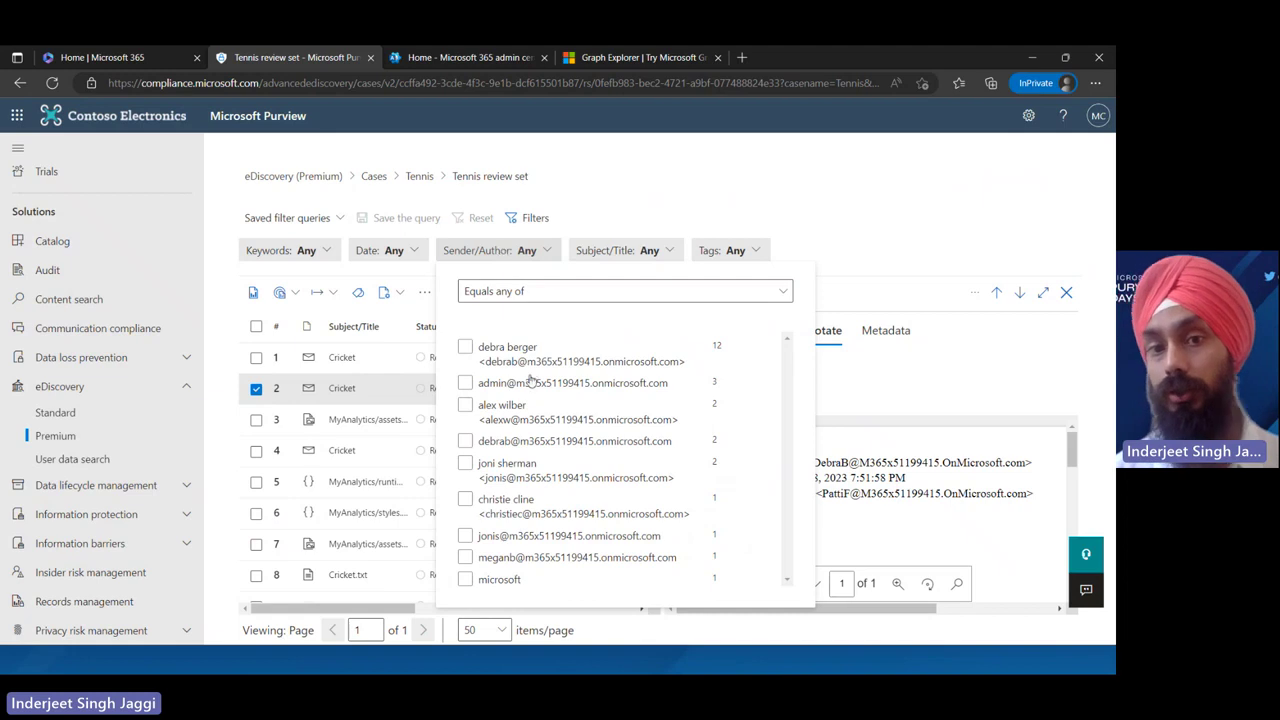
left_click(619, 198)
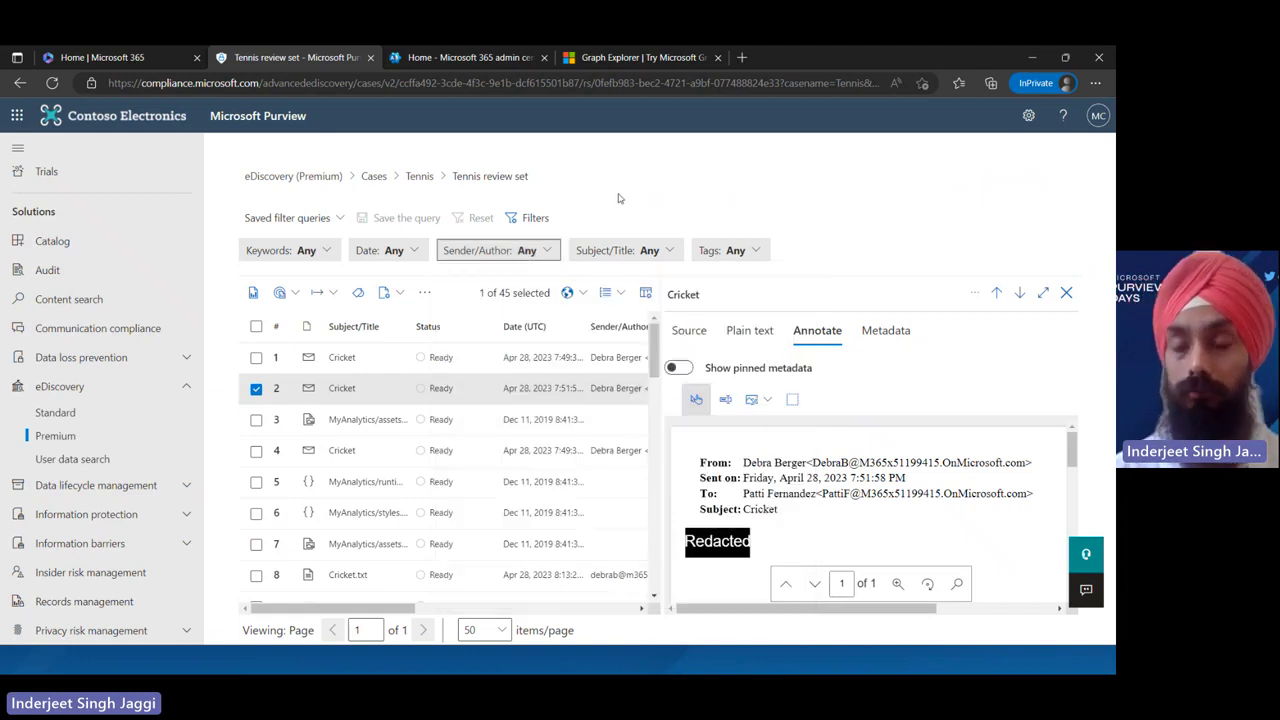
left_click(419, 176)
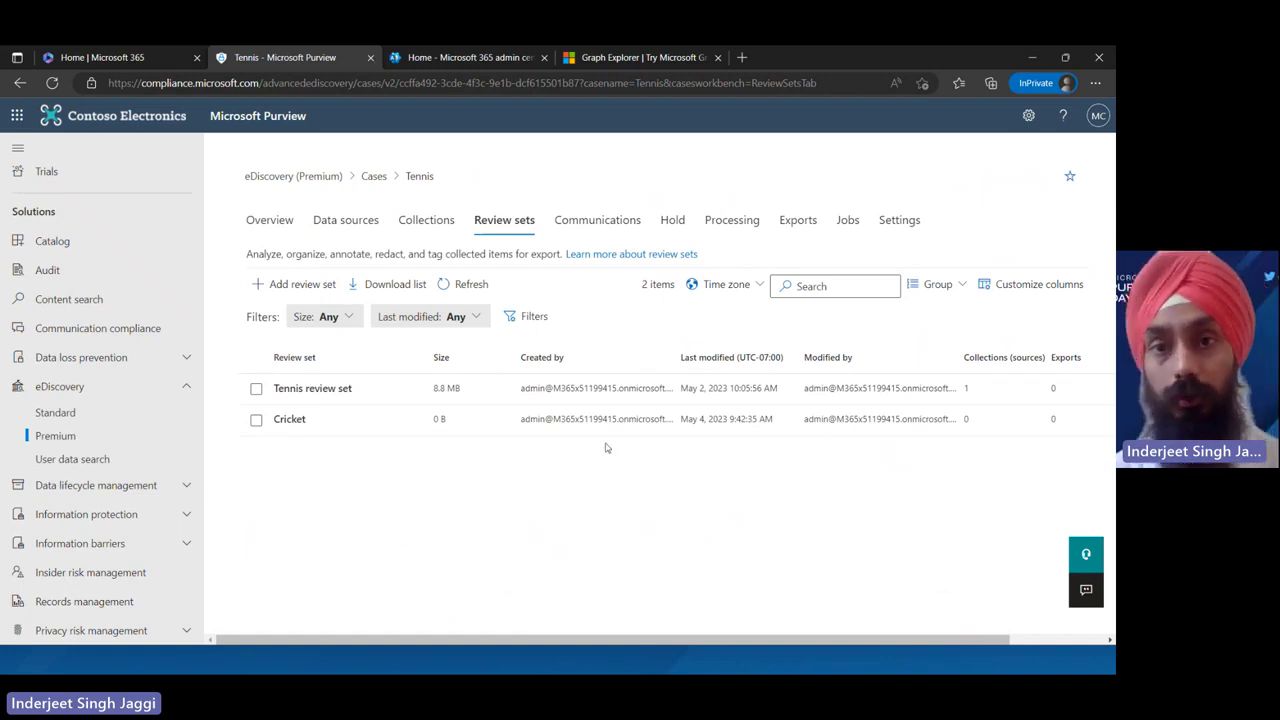
Open Comm 05022023 from the Tennis case's Communications and start editing it
left_click(608, 221)
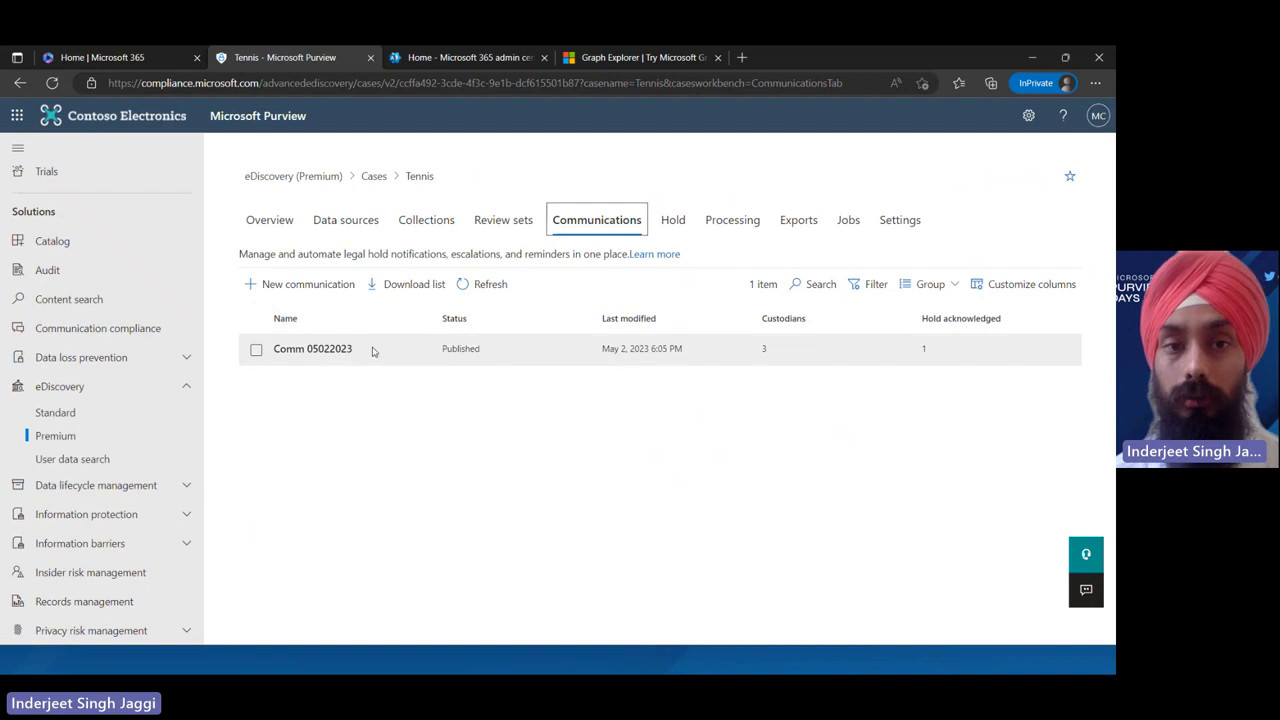
left_click(373, 351)
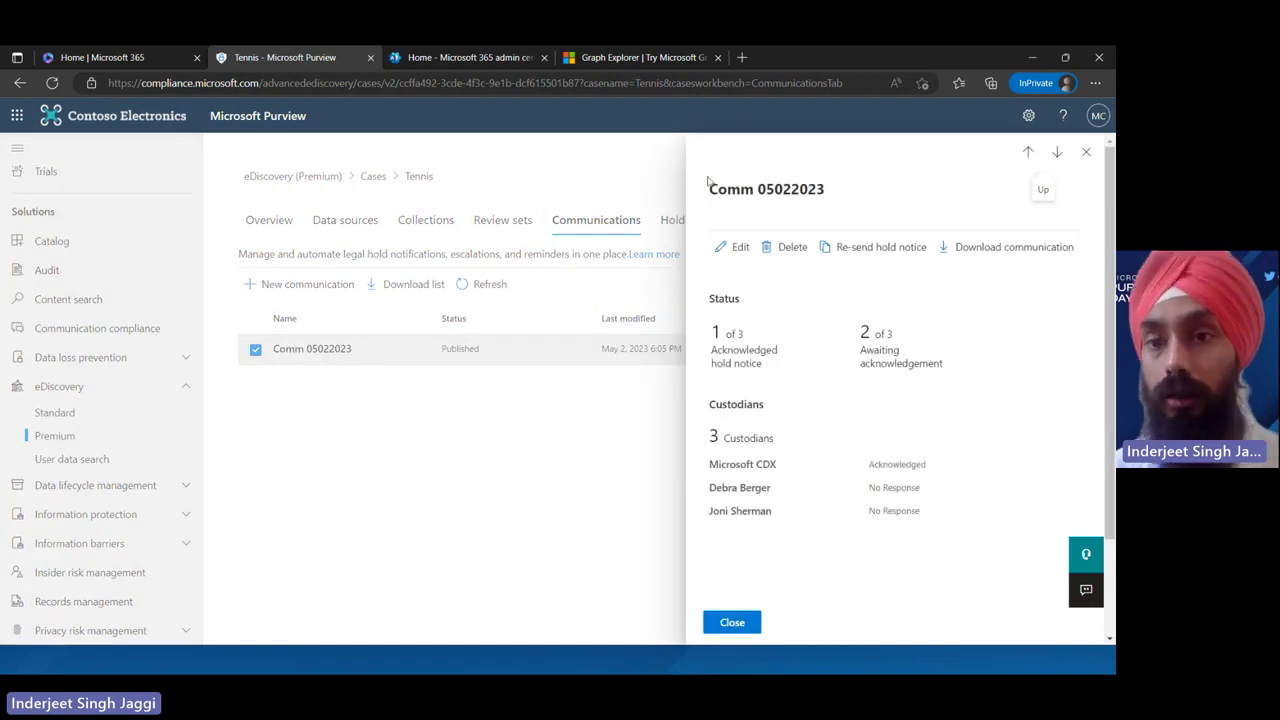
left_click(724, 248)
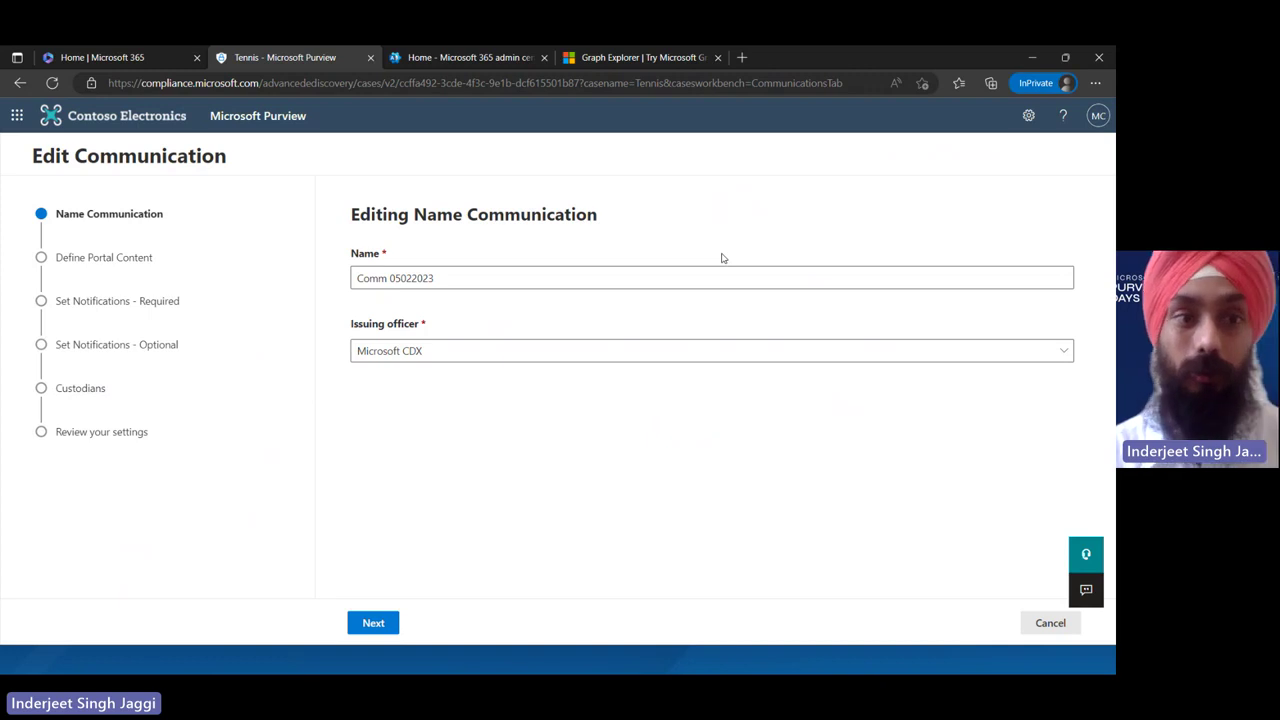
Page through the Comm 05022023 wizard from portal content to custodians, then cancel without saving
left_click(385, 622)
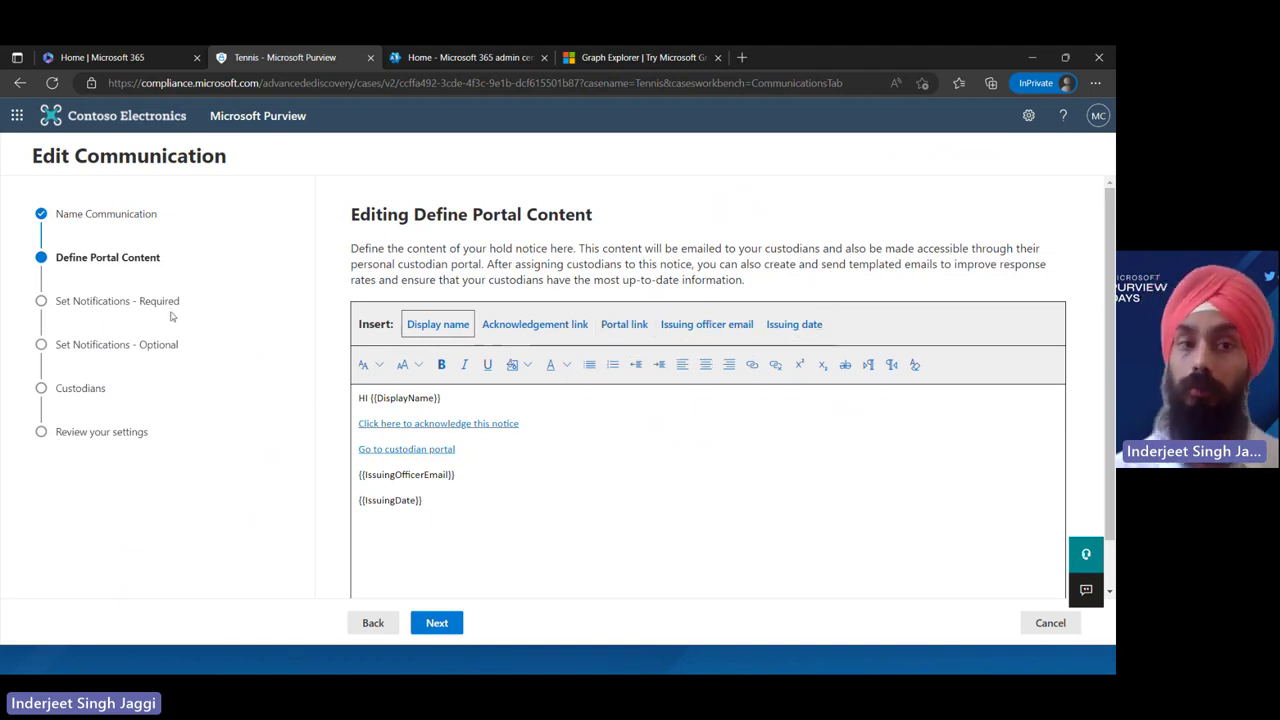
left_click(435, 624)
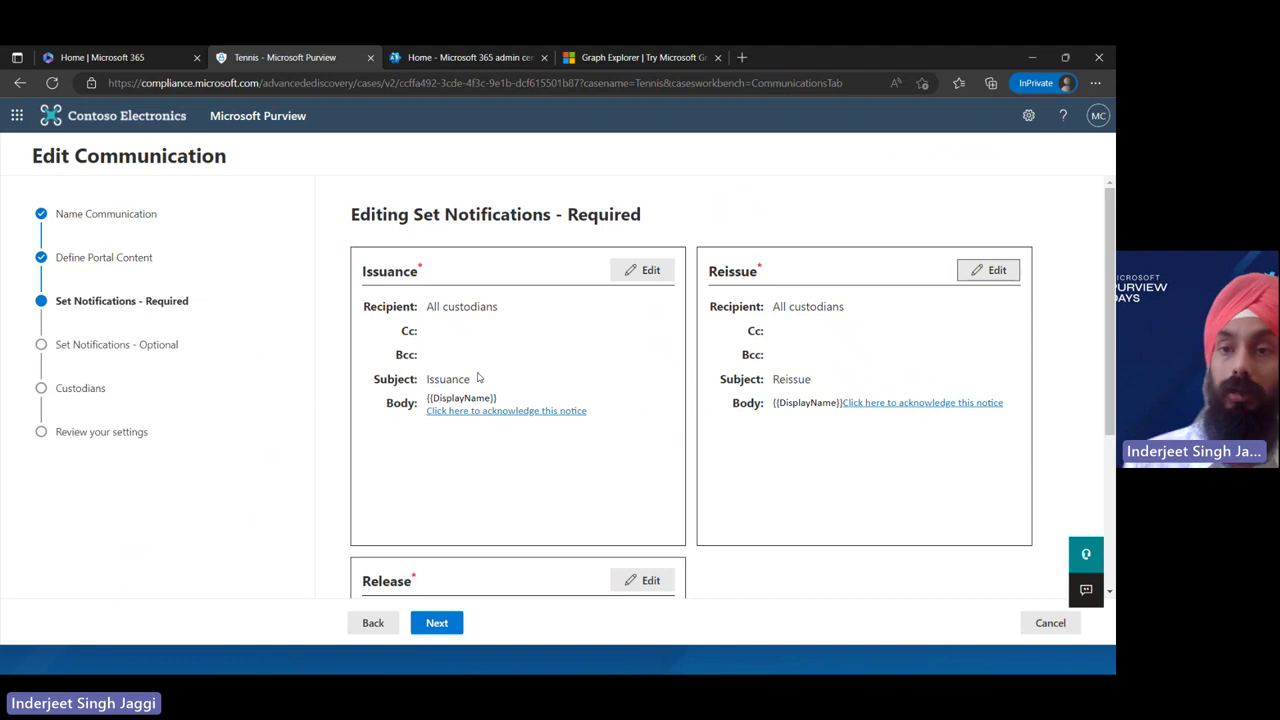
left_click_drag(1108, 215, 1105, 381)
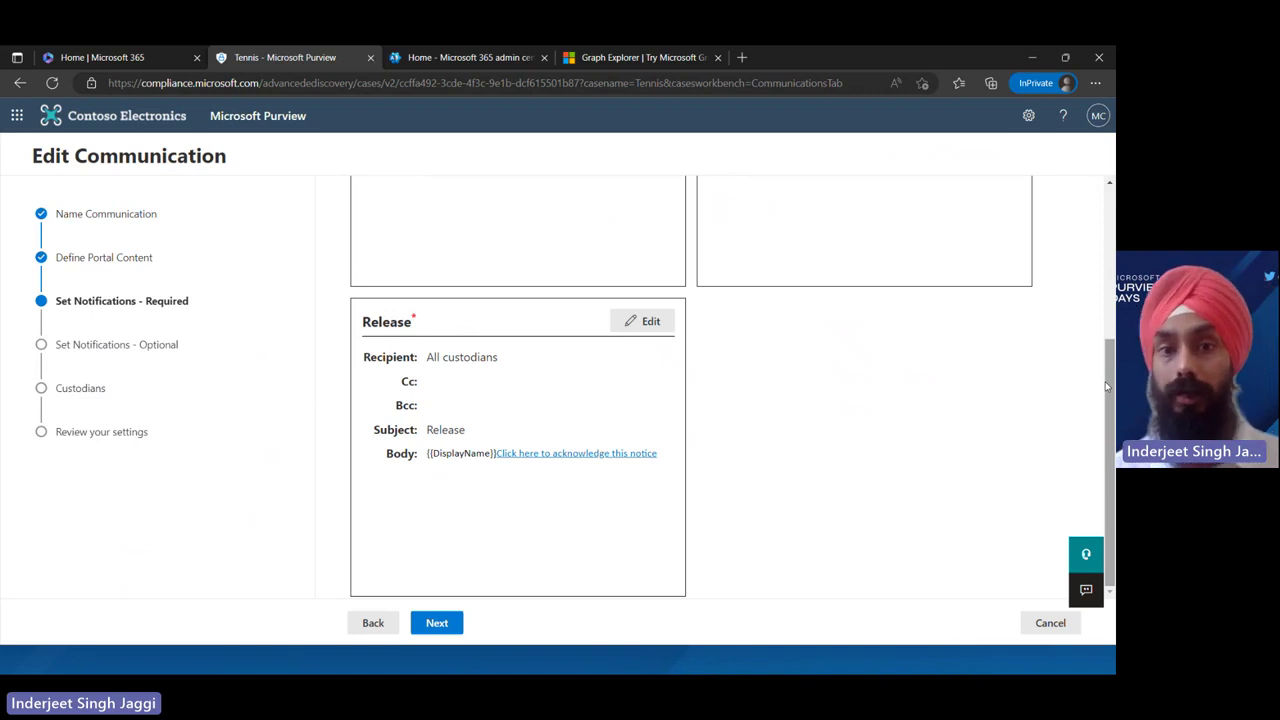
left_click(447, 622)
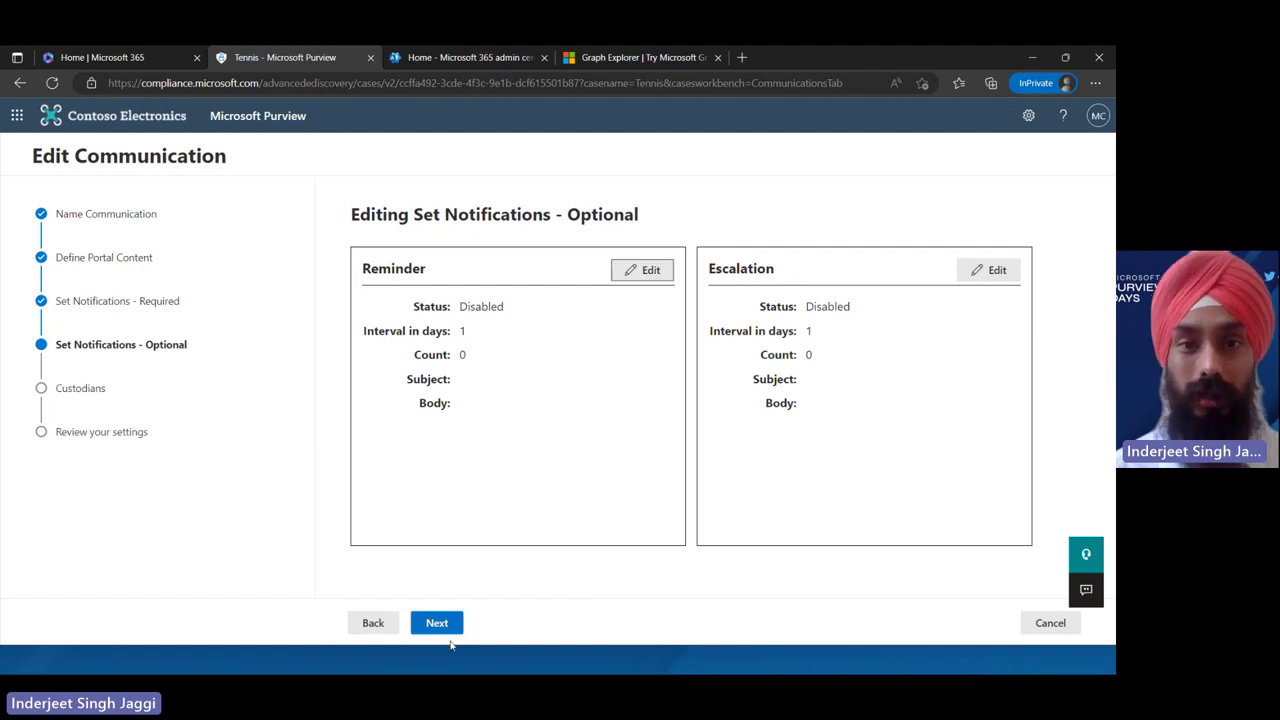
left_click(437, 623)
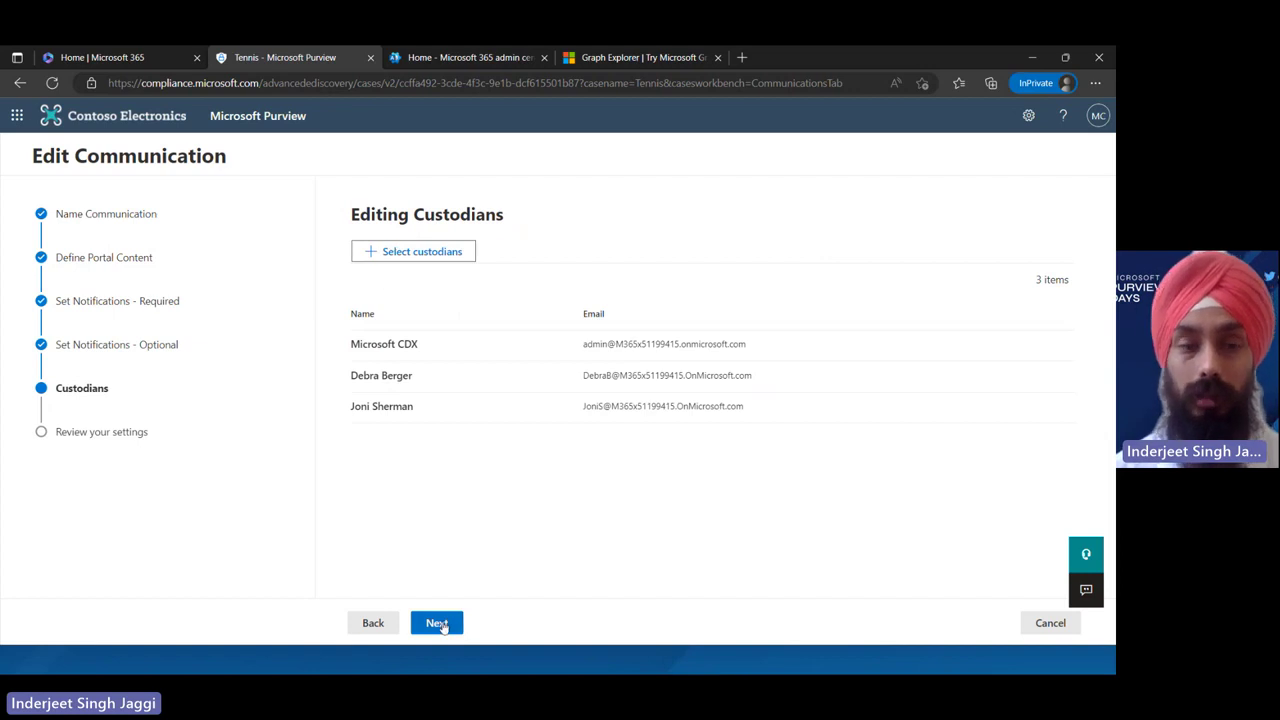
left_click(1040, 628)
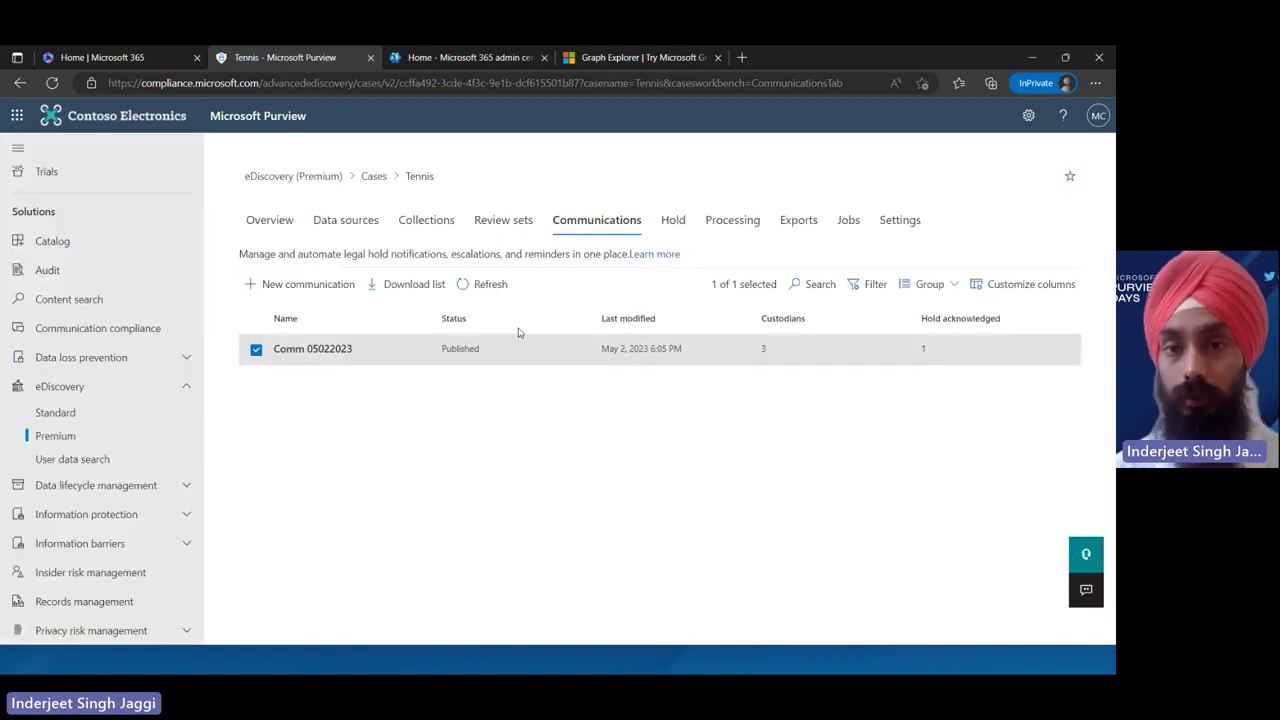
Show the Tennis case's Hold tab with its one custodian hold policy
left_click(679, 226)
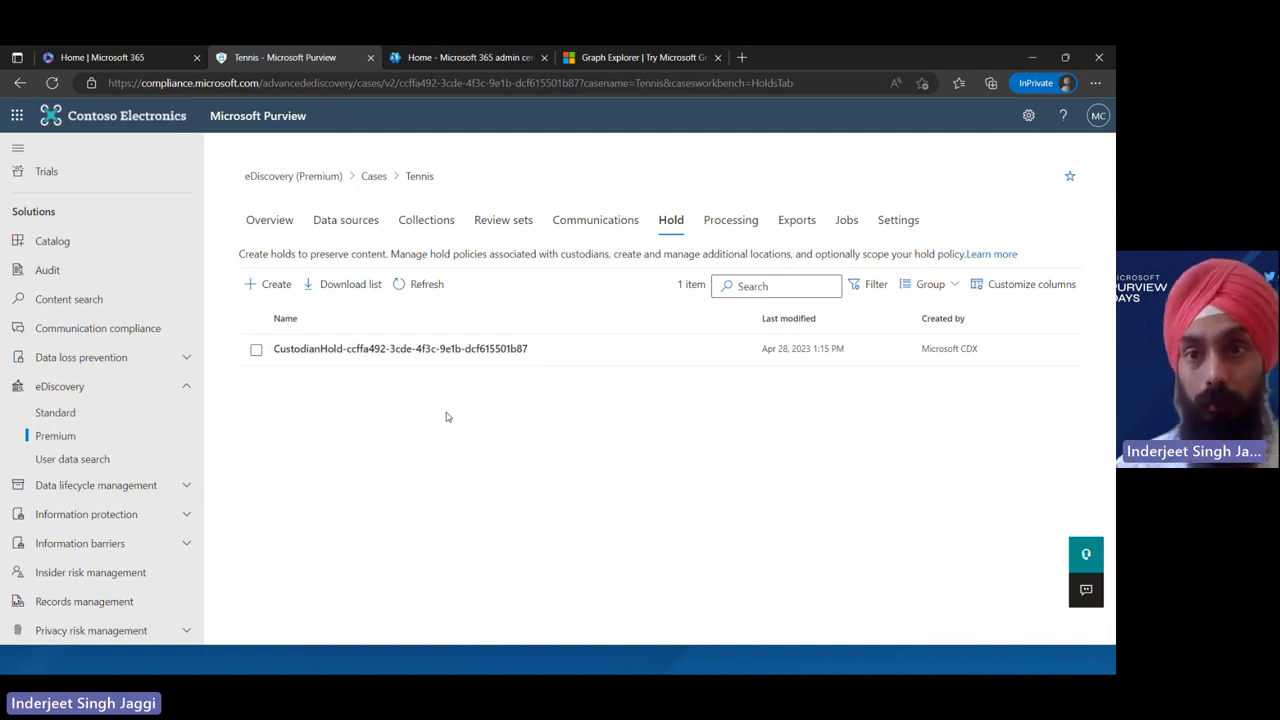
Glance through the Tennis case's Processing, Exports and Jobs tabs, ending on Settings
left_click(736, 226)
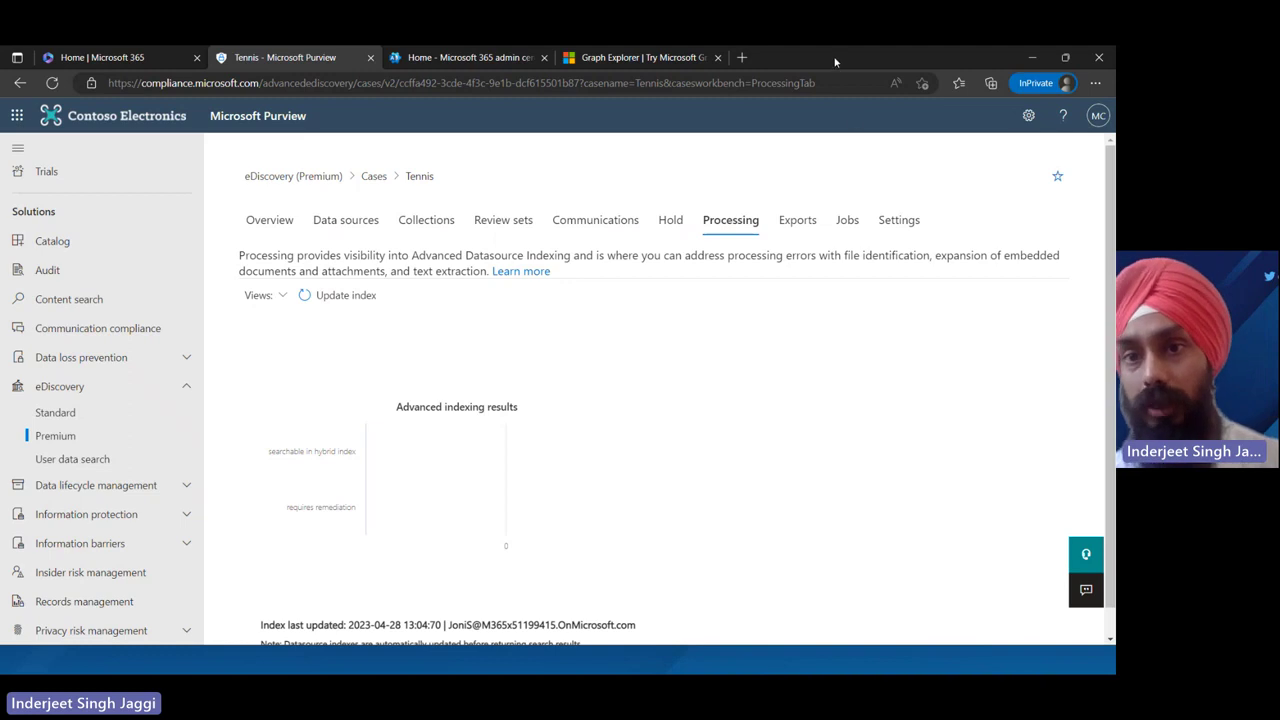
left_click(784, 224)
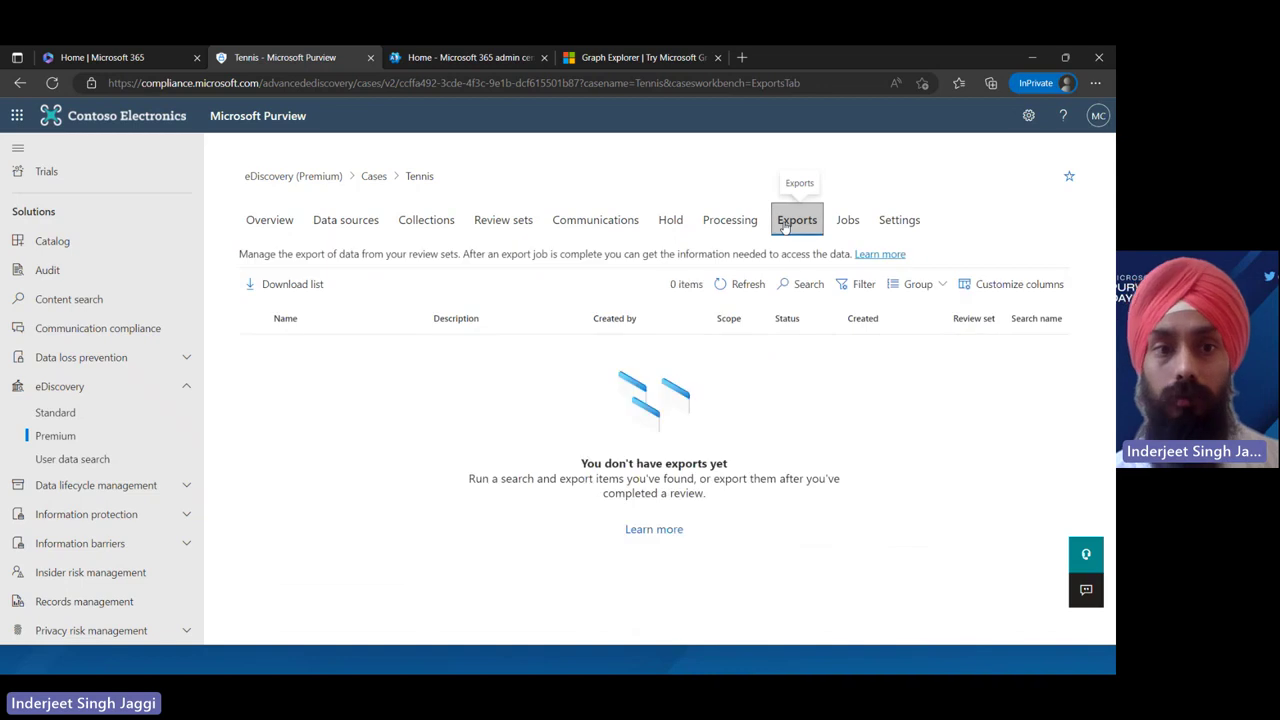
left_click(845, 222)
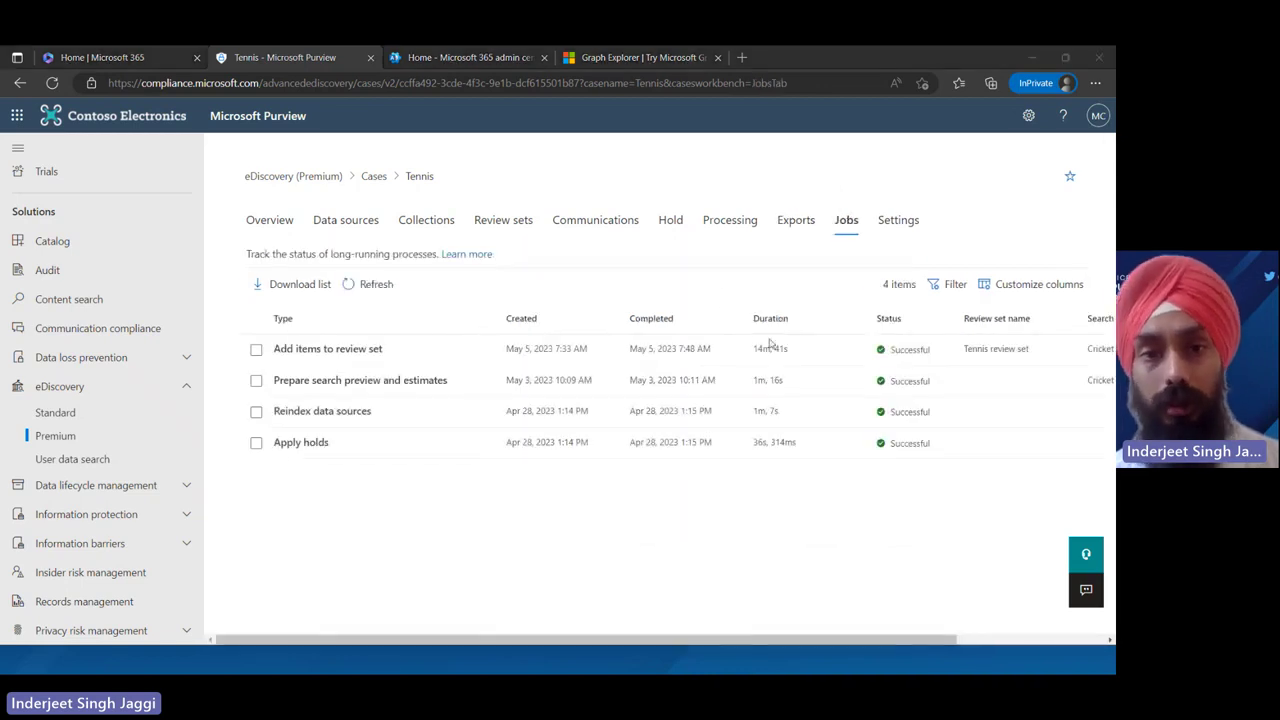
left_click(904, 231)
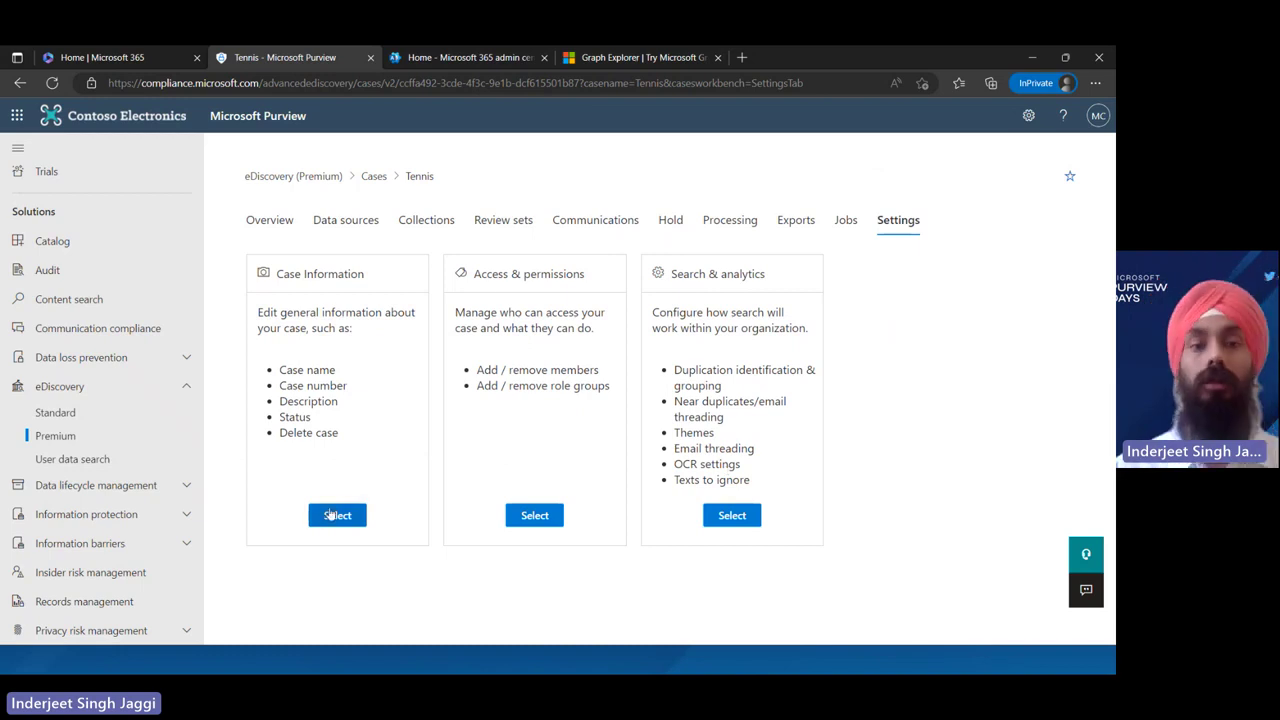
Start deleting the Tennis case from Case Information, decline the warning, then open a new InPrivate tab
left_click(341, 515)
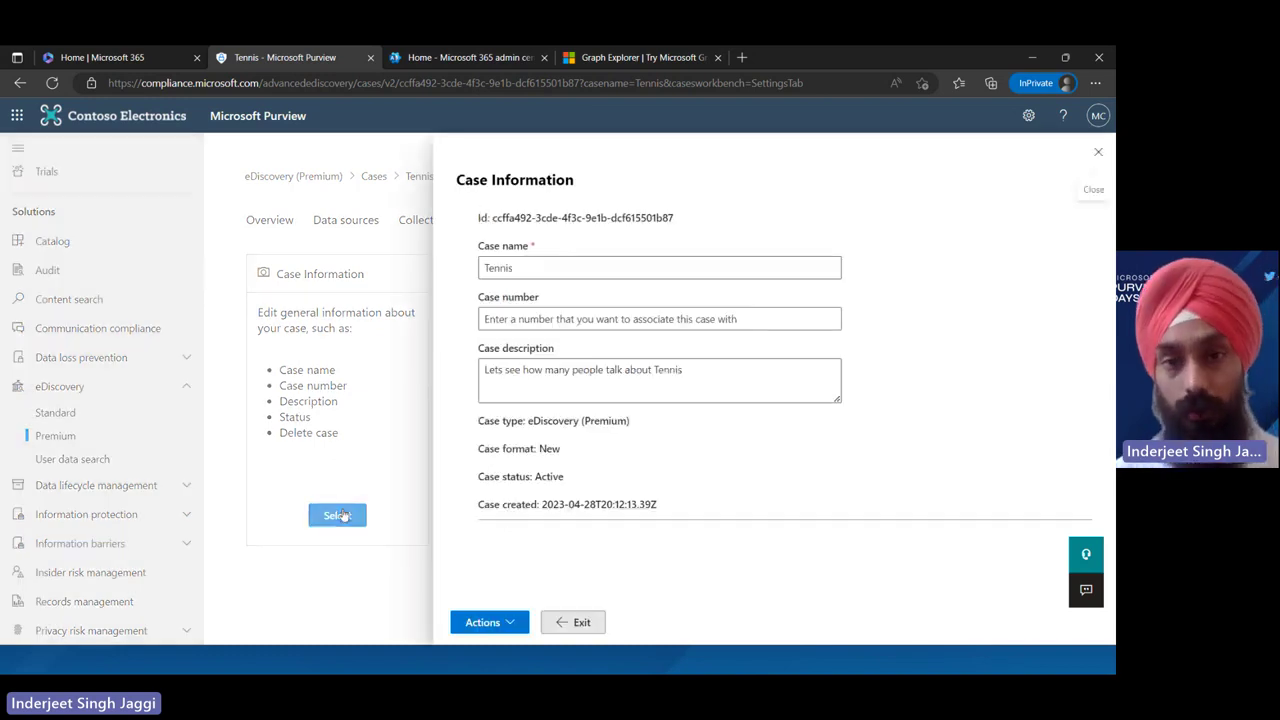
left_click(490, 622)
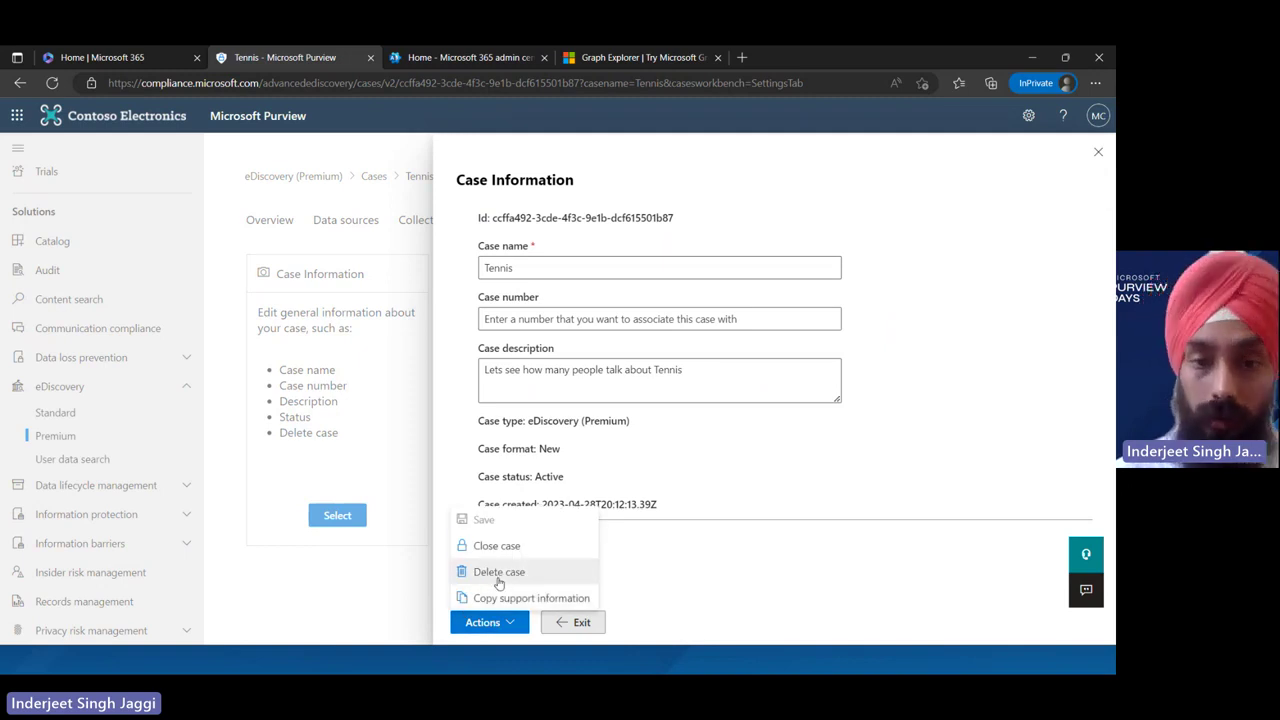
left_click(498, 576)
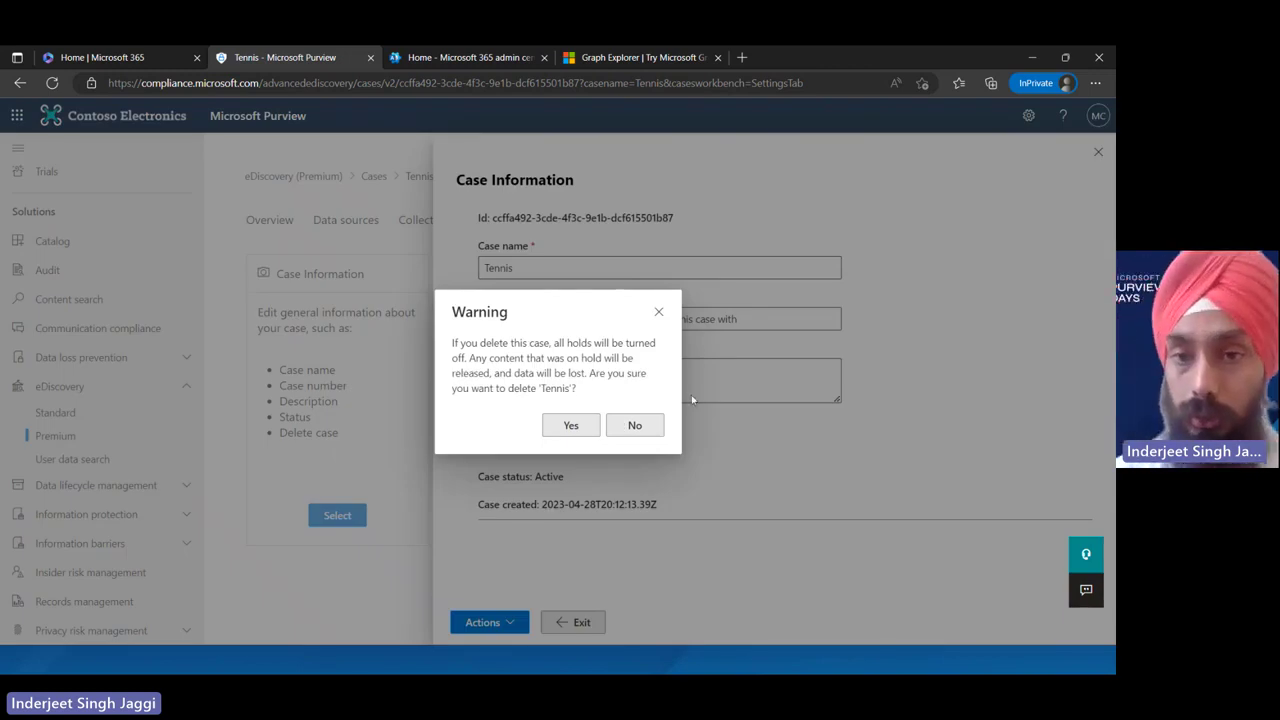
left_click(658, 312)
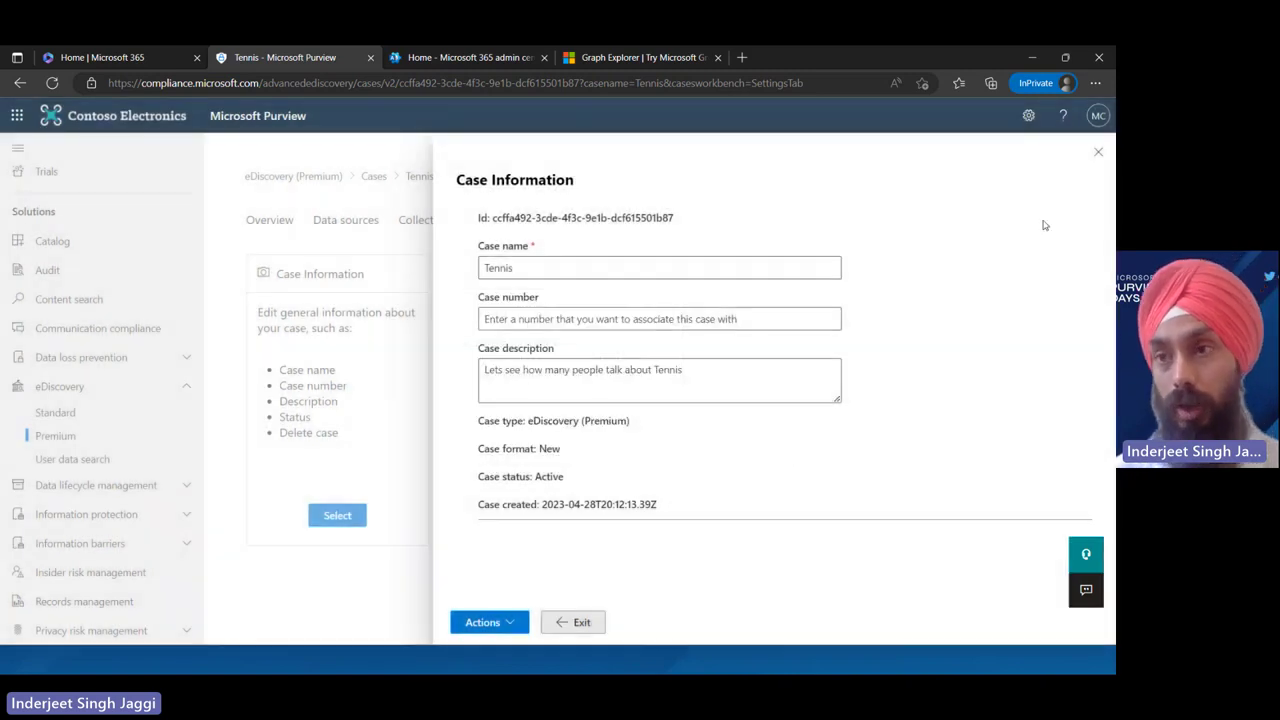
left_click(1099, 152)
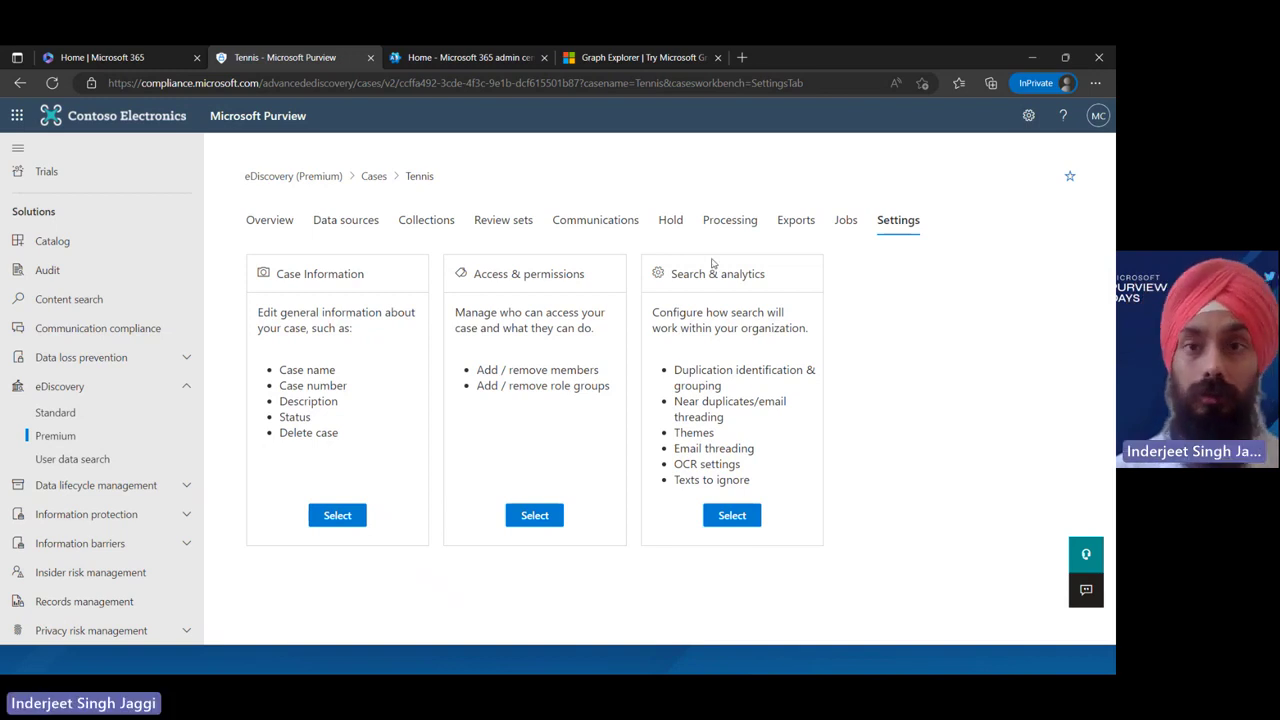
left_click(741, 57)
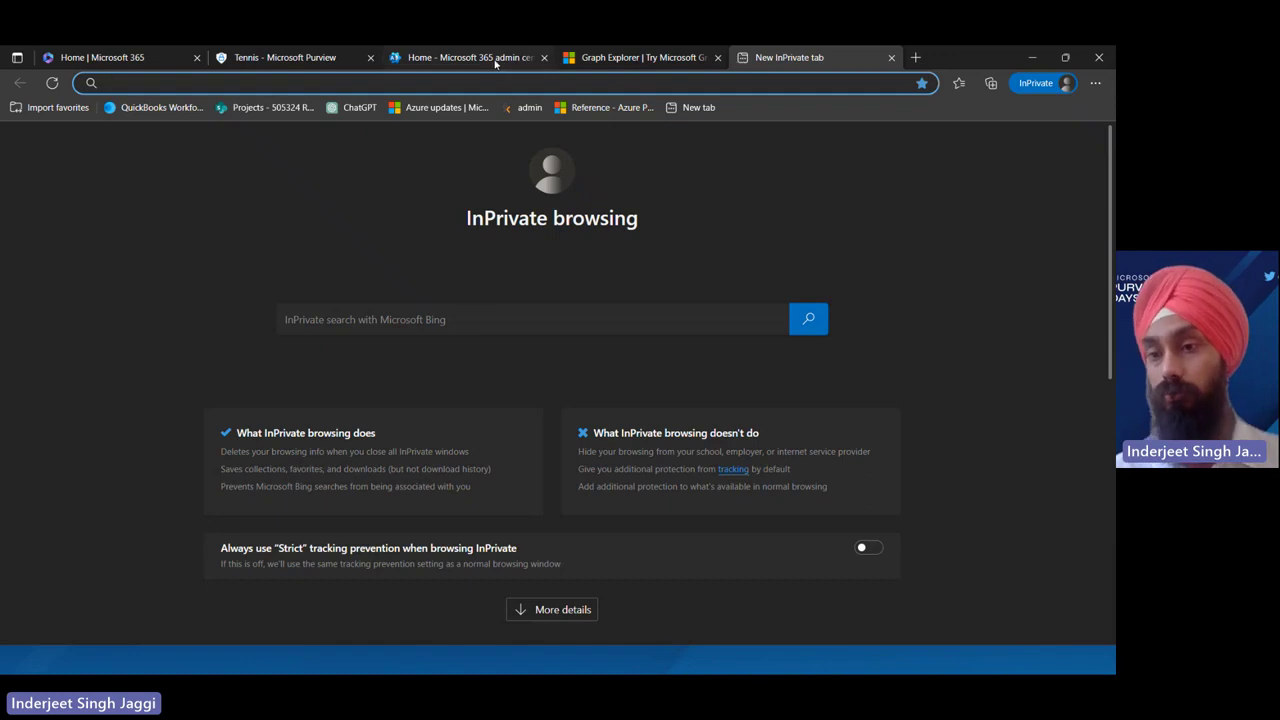
In Graph Explorer, search sample queries for 'ediscovery' and load 'list ediscovery cases'
left_click(500, 57)
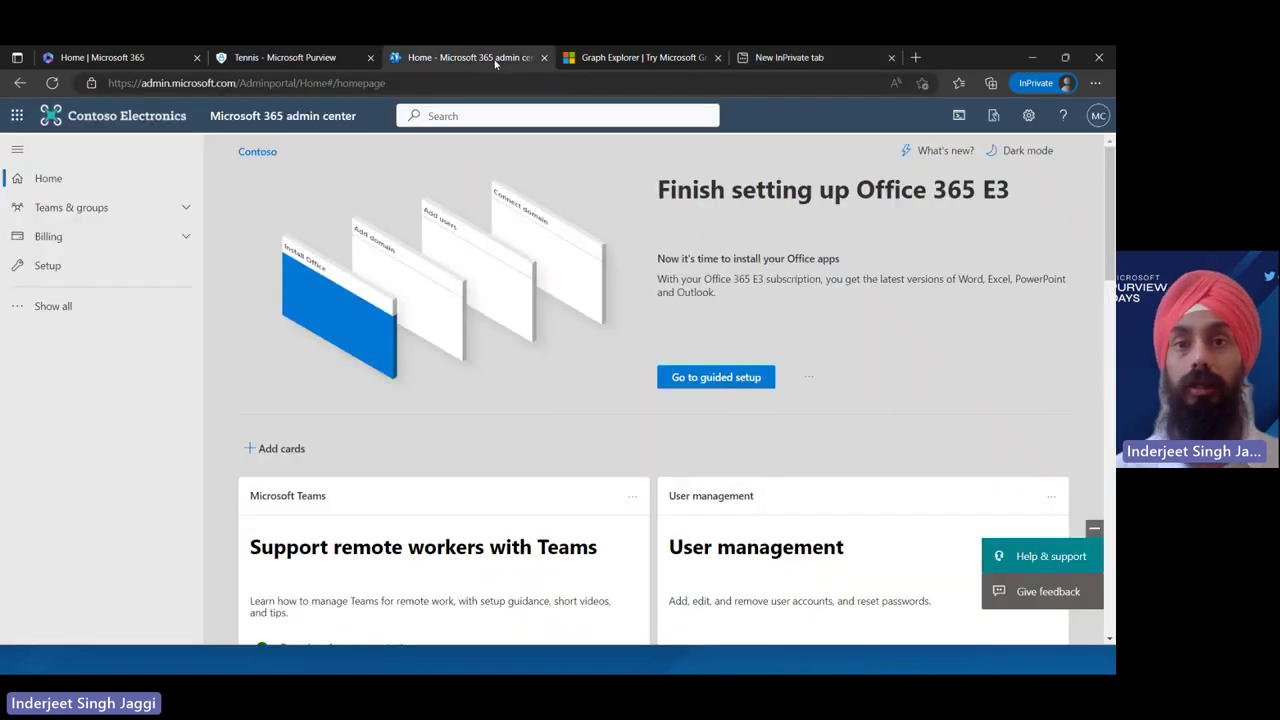
left_click(643, 57)
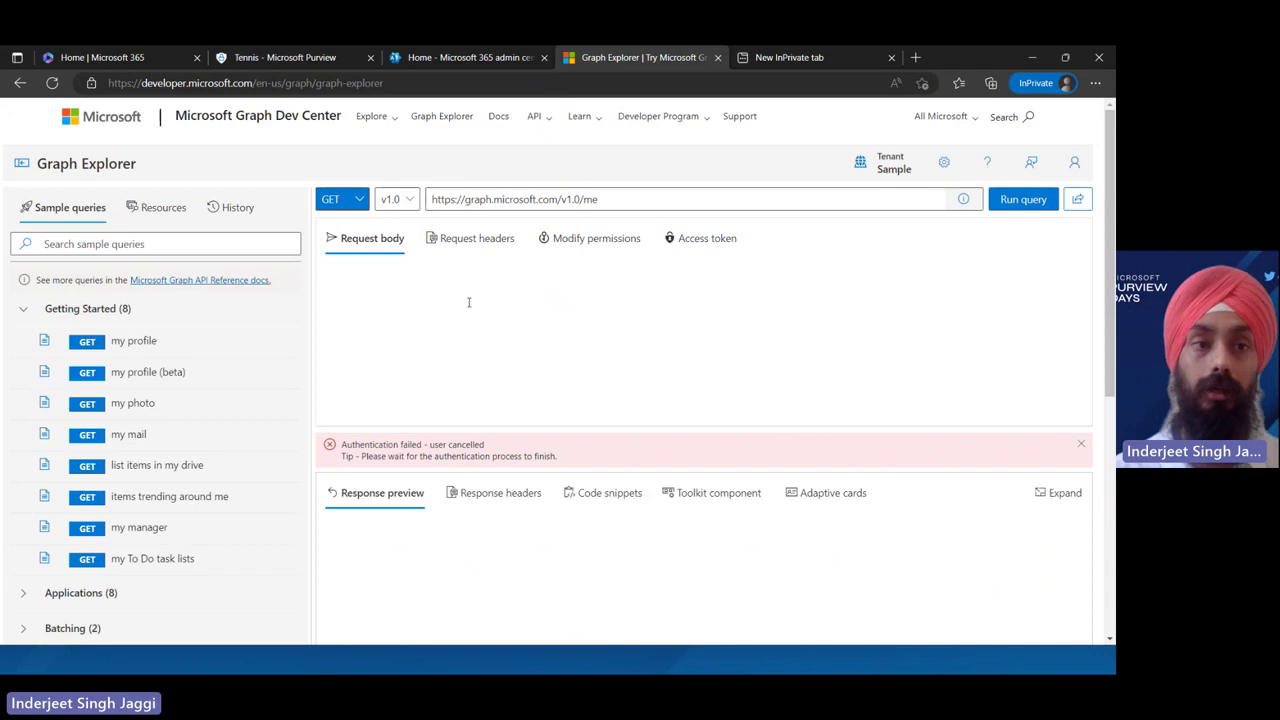
left_click(204, 245)
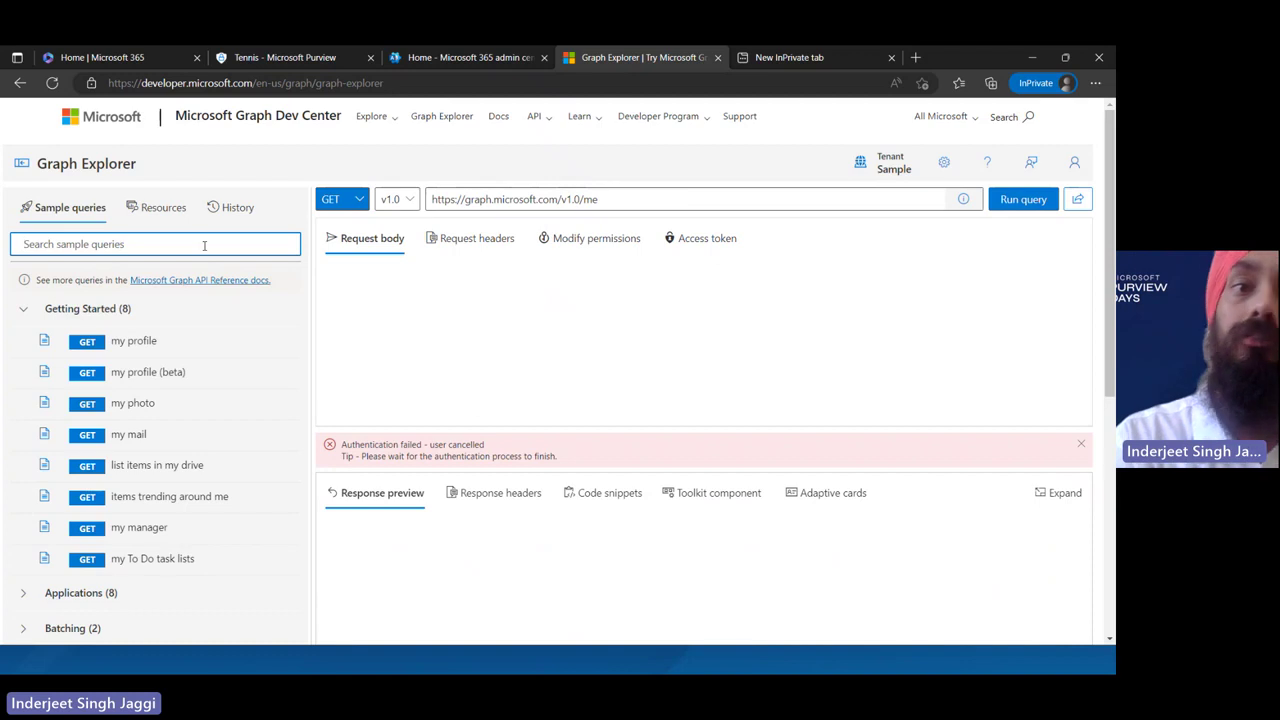
type("ediscovery")
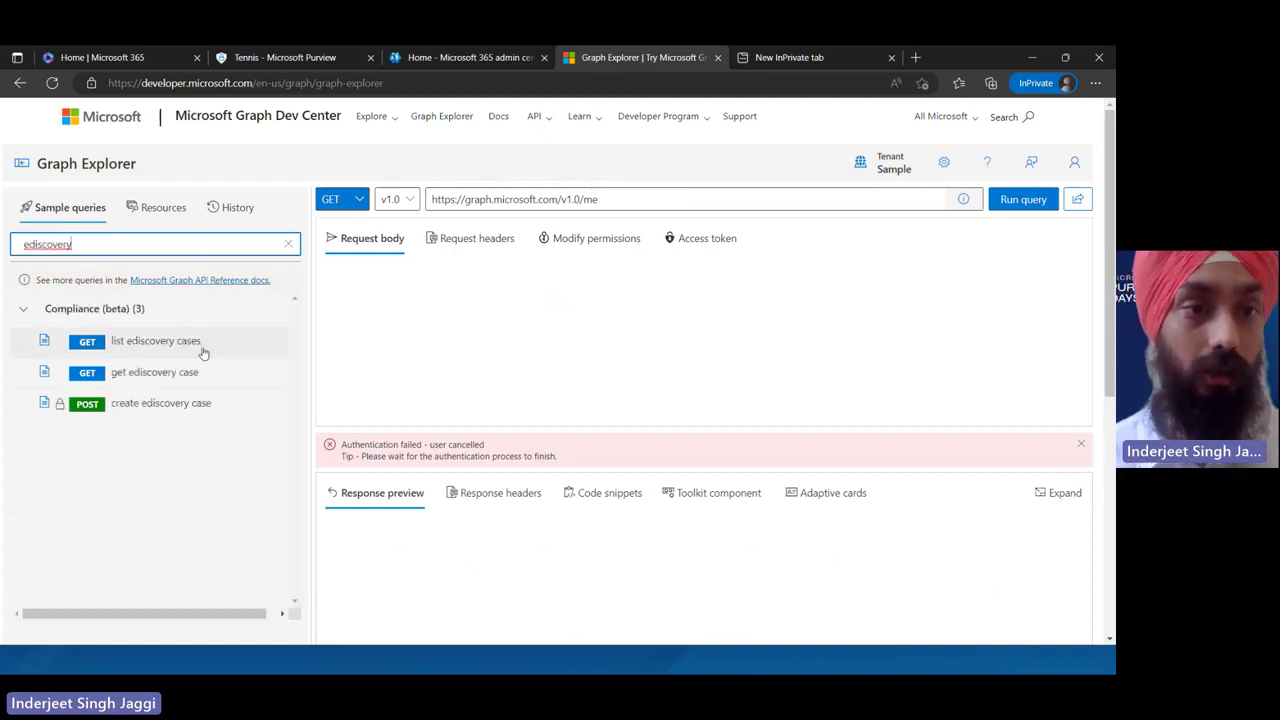
left_click(202, 348)
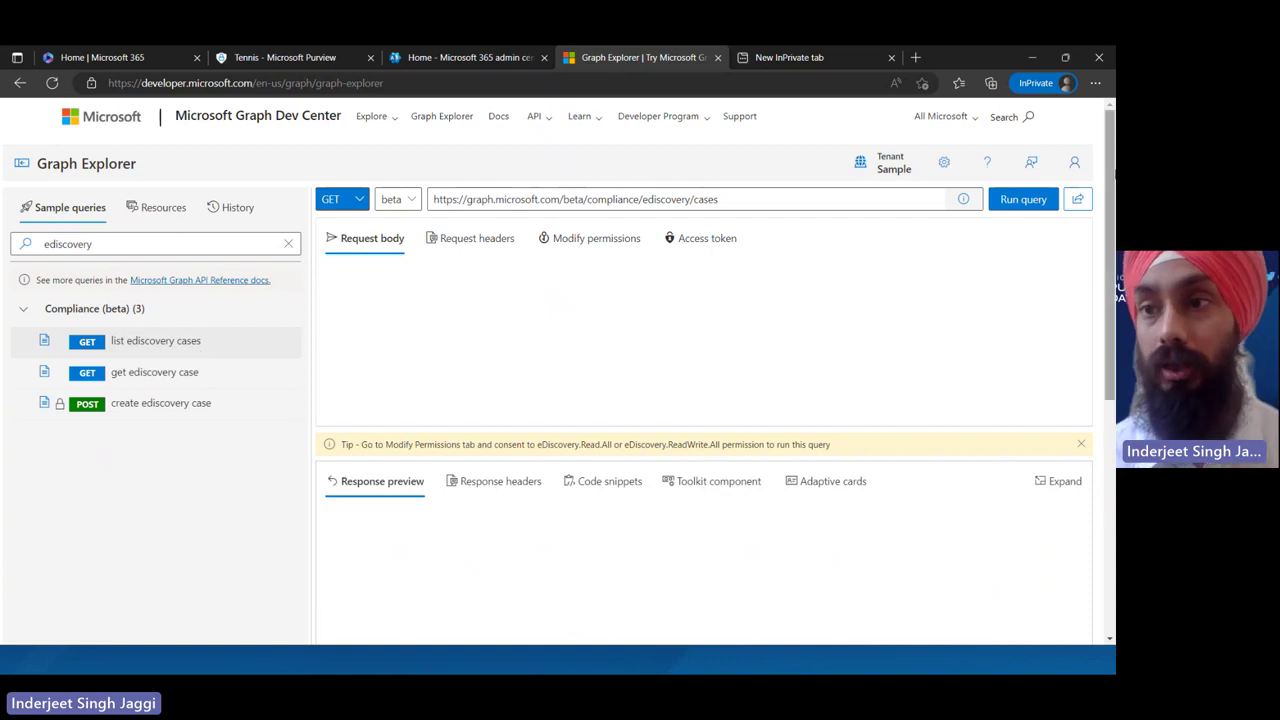
Sign in to the Contoso tenant, then reload the list ediscovery cases beta query
left_click(1073, 165)
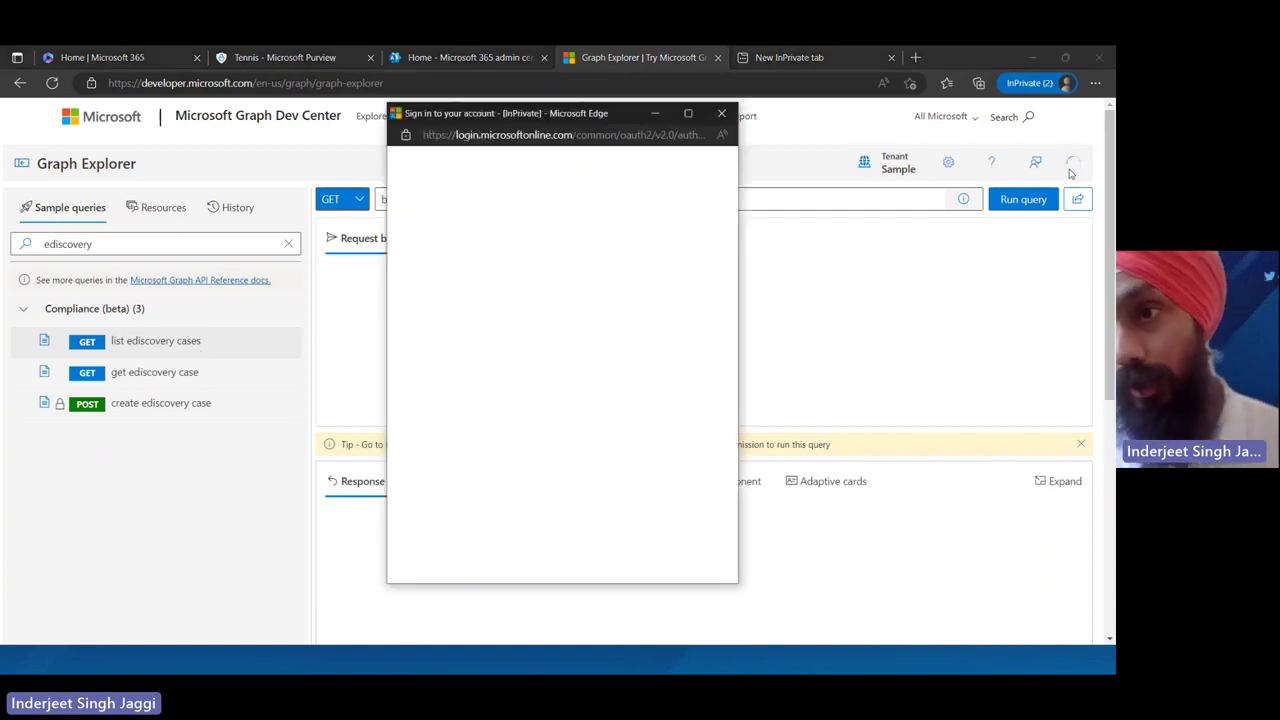
left_click(629, 245)
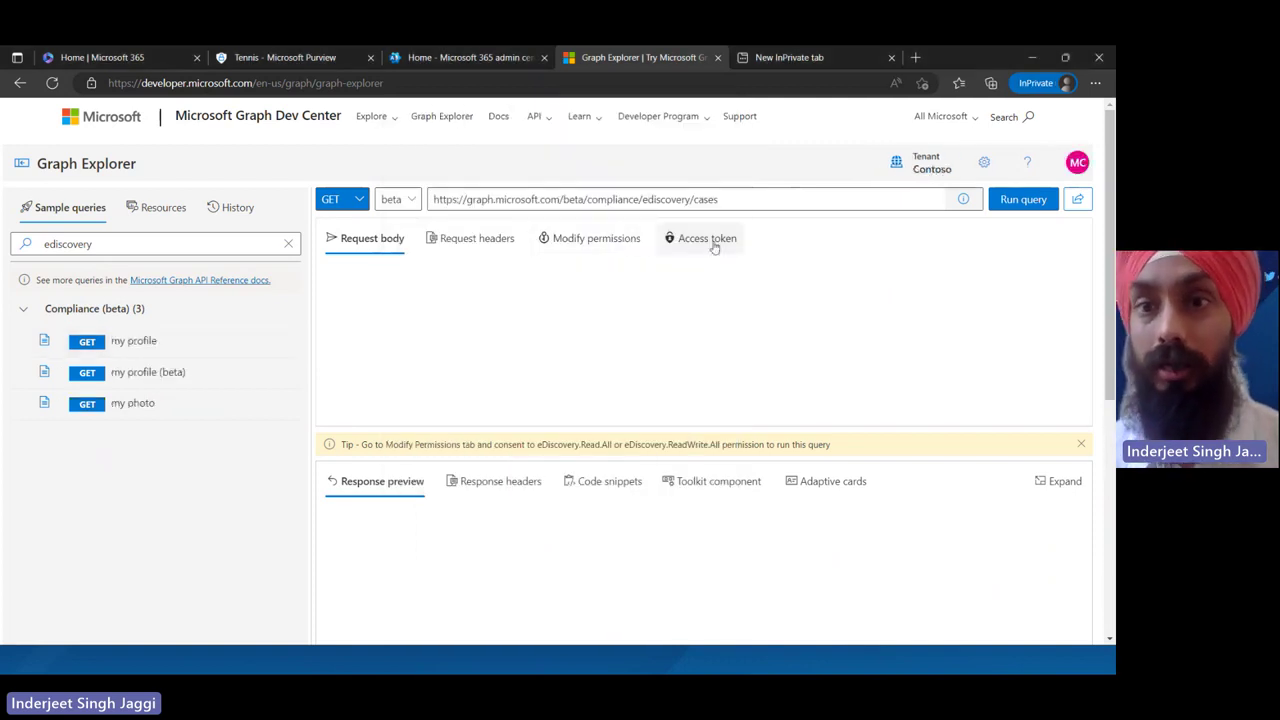
left_click(716, 243)
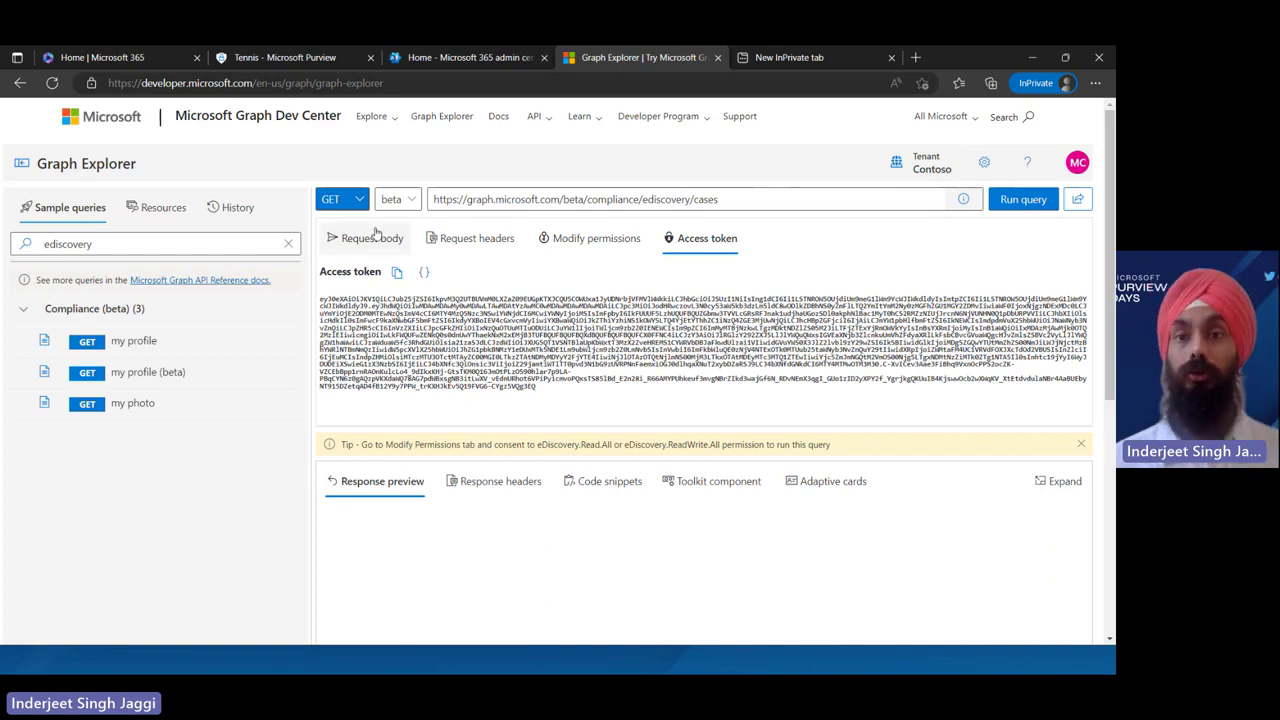
left_click(249, 347)
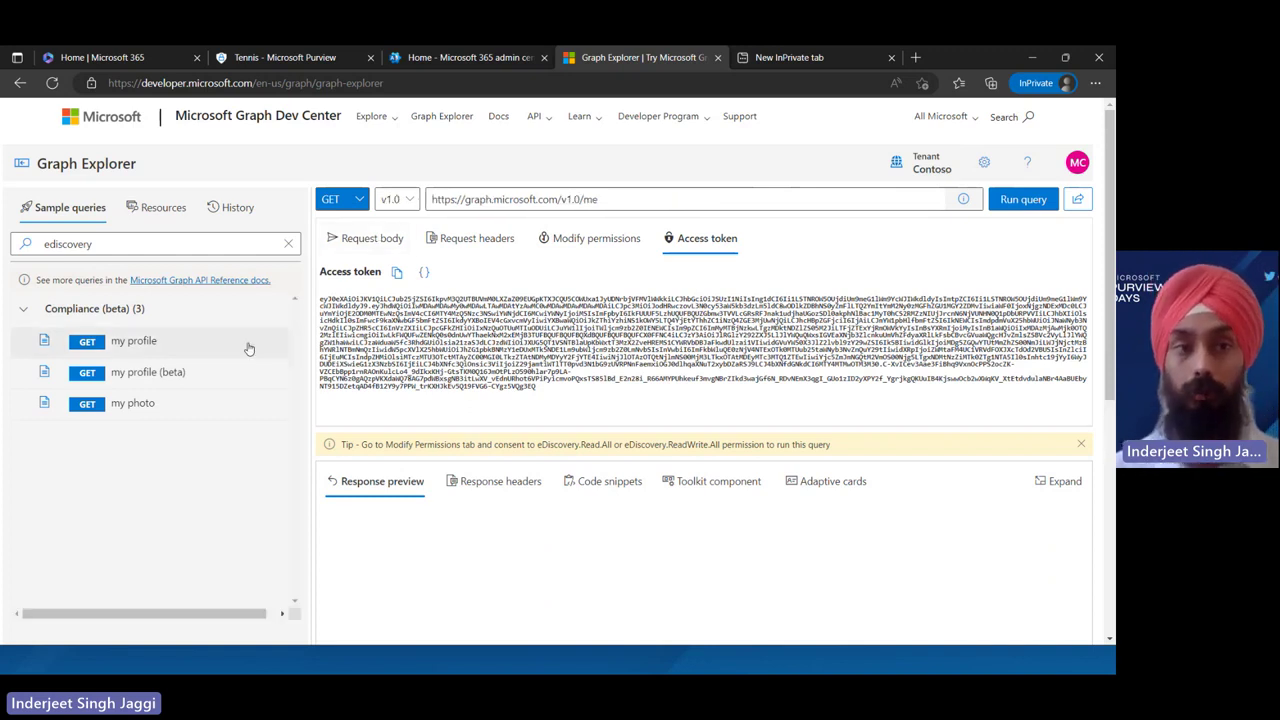
left_click(189, 244)
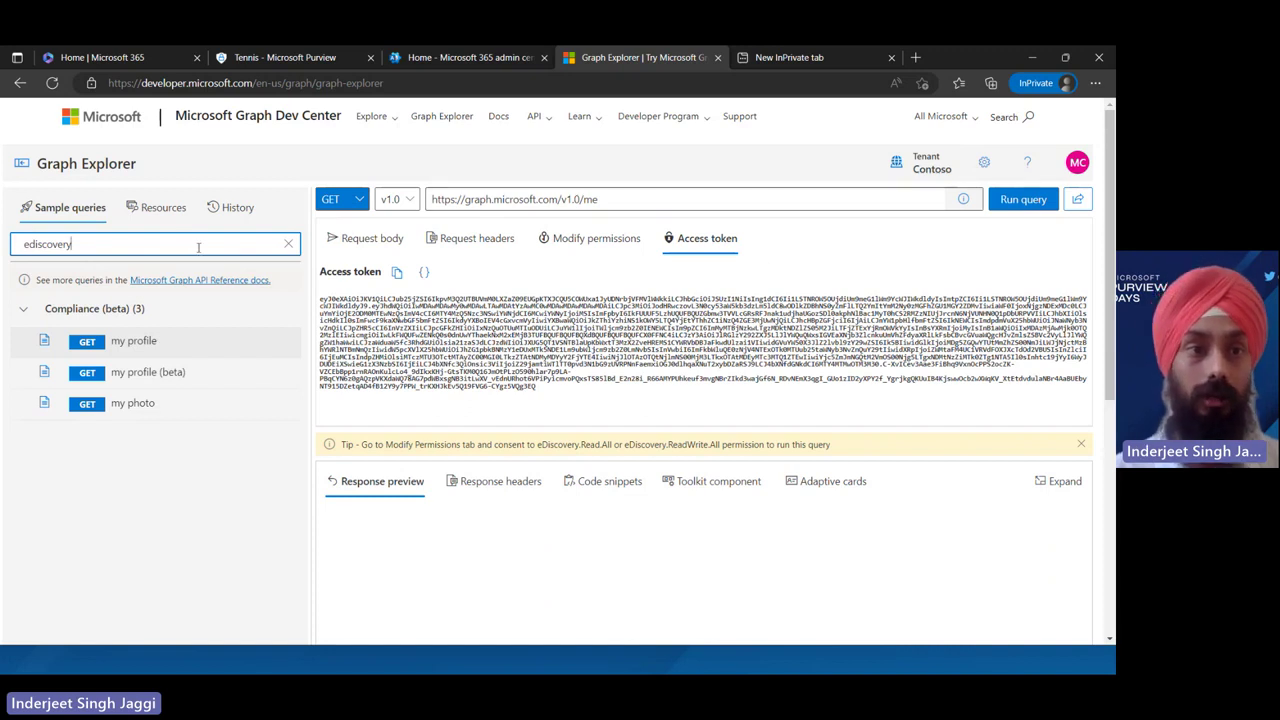
key("BackSpace")
key("BackSpace")
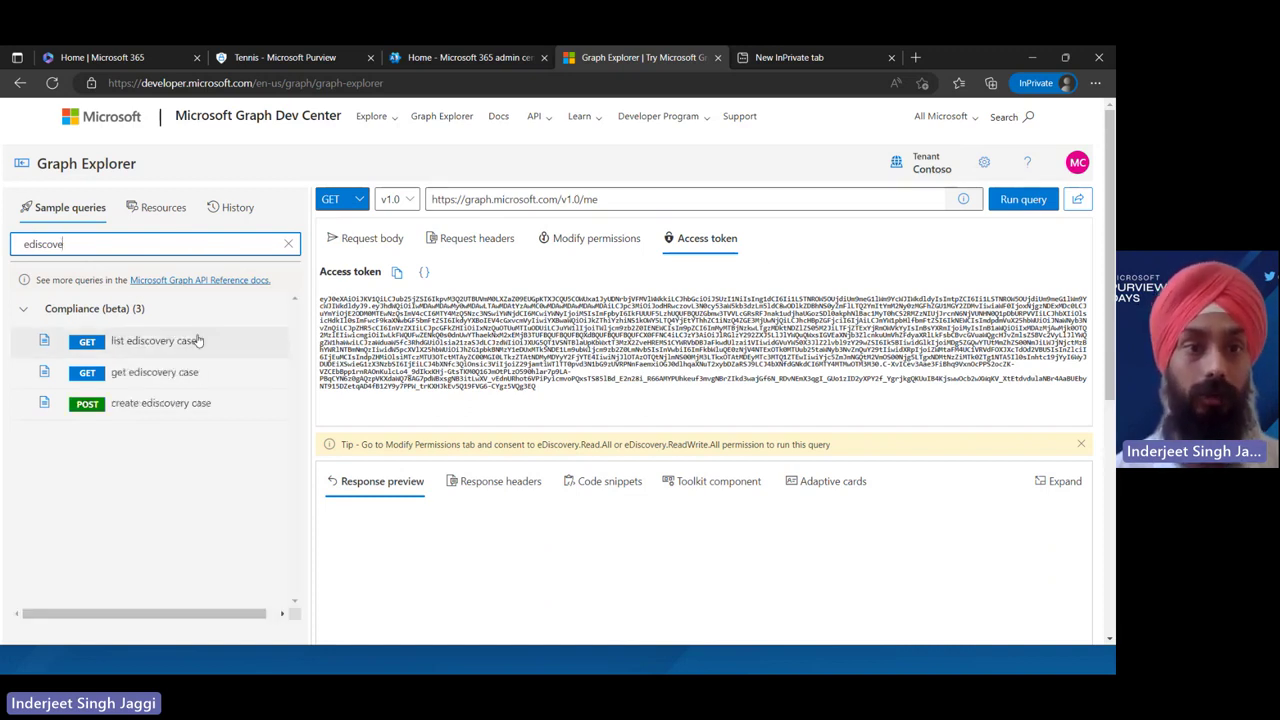
left_click(194, 340)
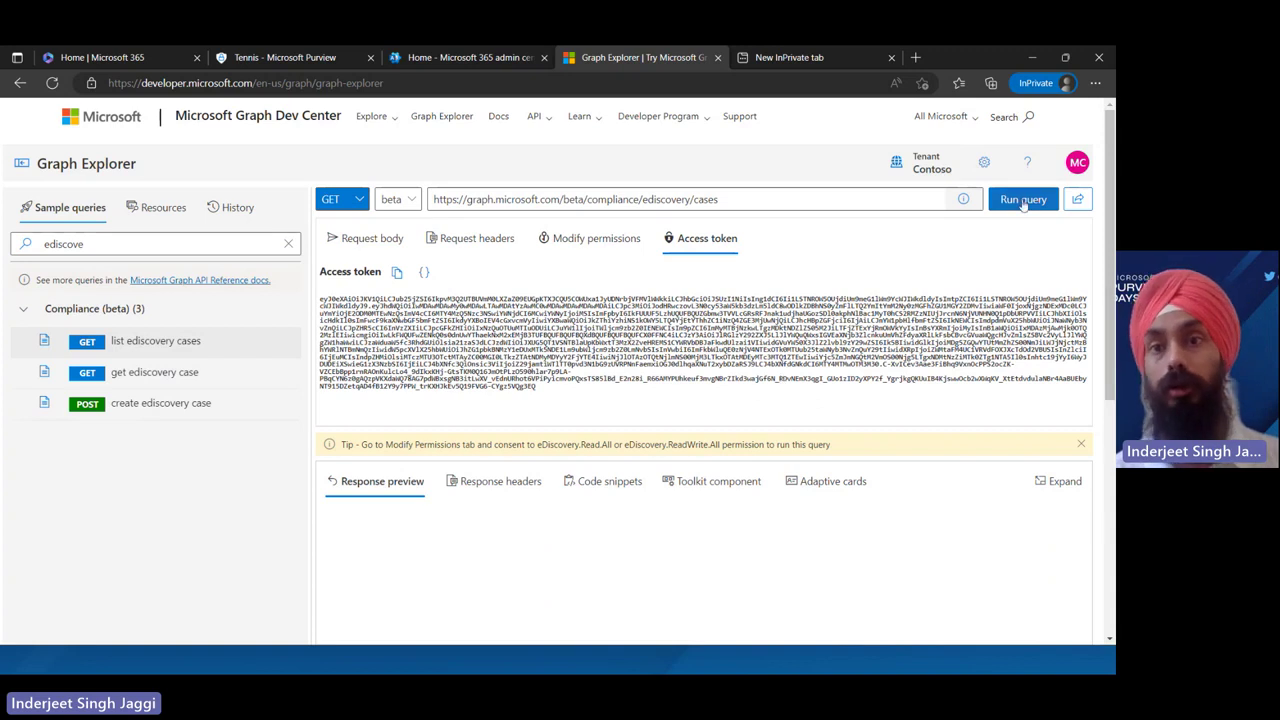
Run the list eDiscovery cases query and read the OK 200 JSON showing 2 cases, including Cricket
left_click(1021, 200)
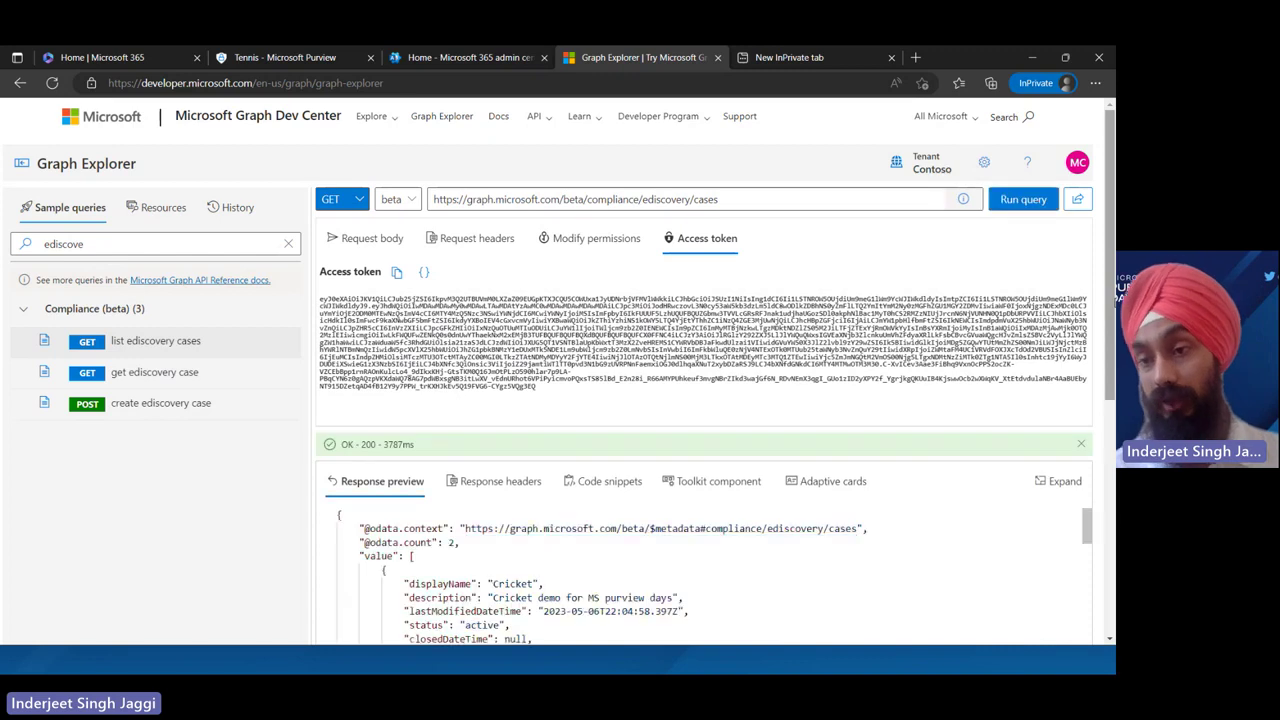
scroll(560, 370, "down", 3)
scroll(846, 275, "down", 2)
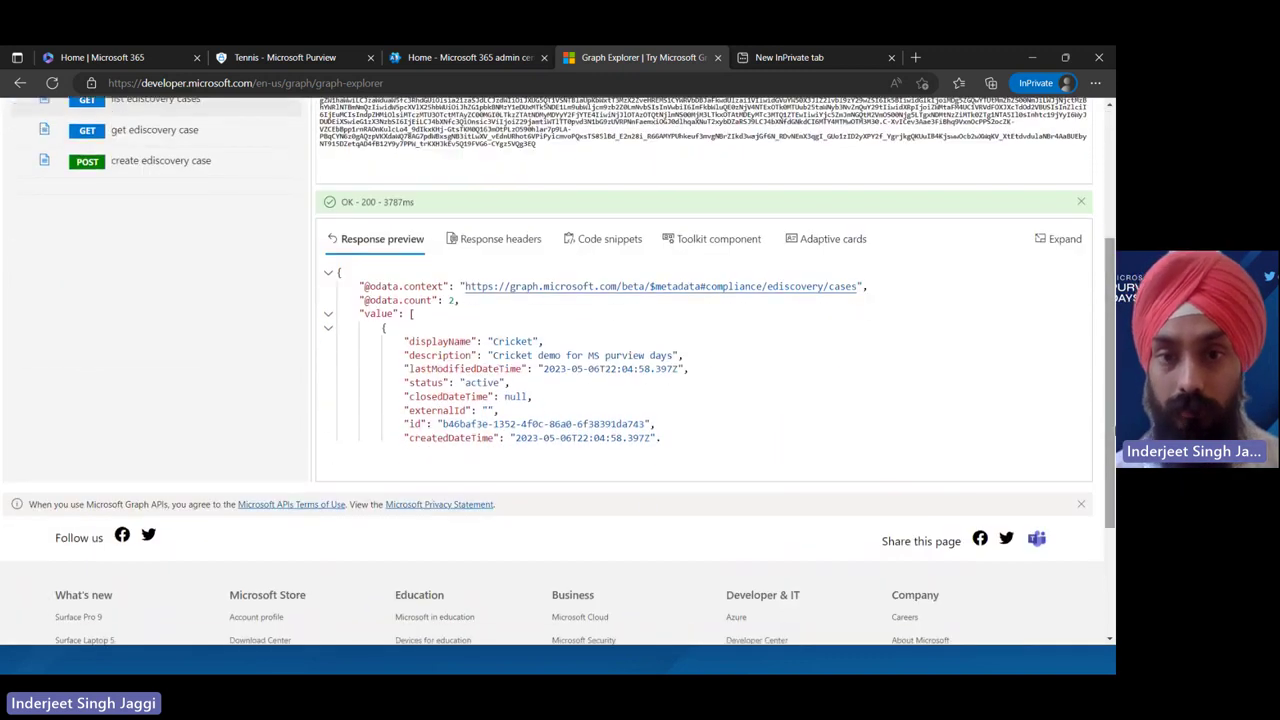
left_click(846, 275)
key("Down")
key("Down")
key("Down")
key("Down")
key("Down")
key("Down")
key("Down")
key("Down")
key("Down")
key("Down")
key("Down")
key("Down")
key("Down")
key("Down")
key("Down")
key("Down")
key("Down")
key("Down")
key("Down")
key("Down")
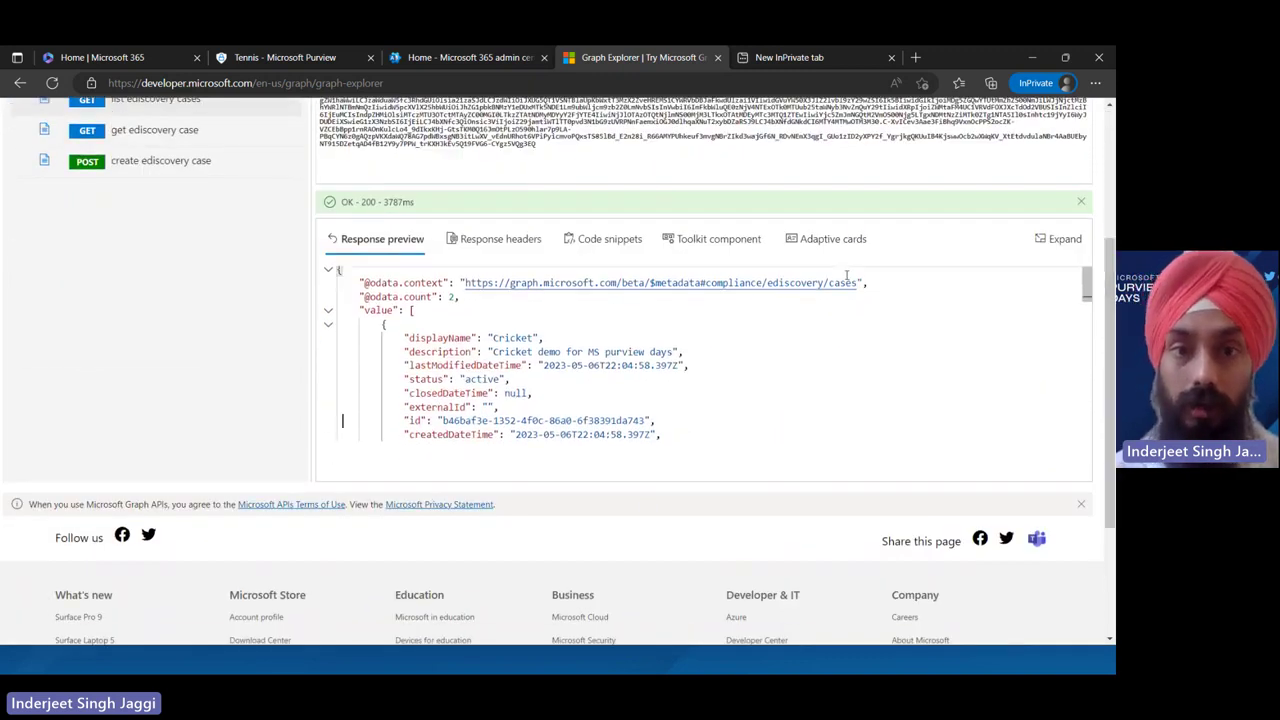
key("Down")
key("Down")
key("Down")
key("Down")
key("Down")
key("Down")
key("Down")
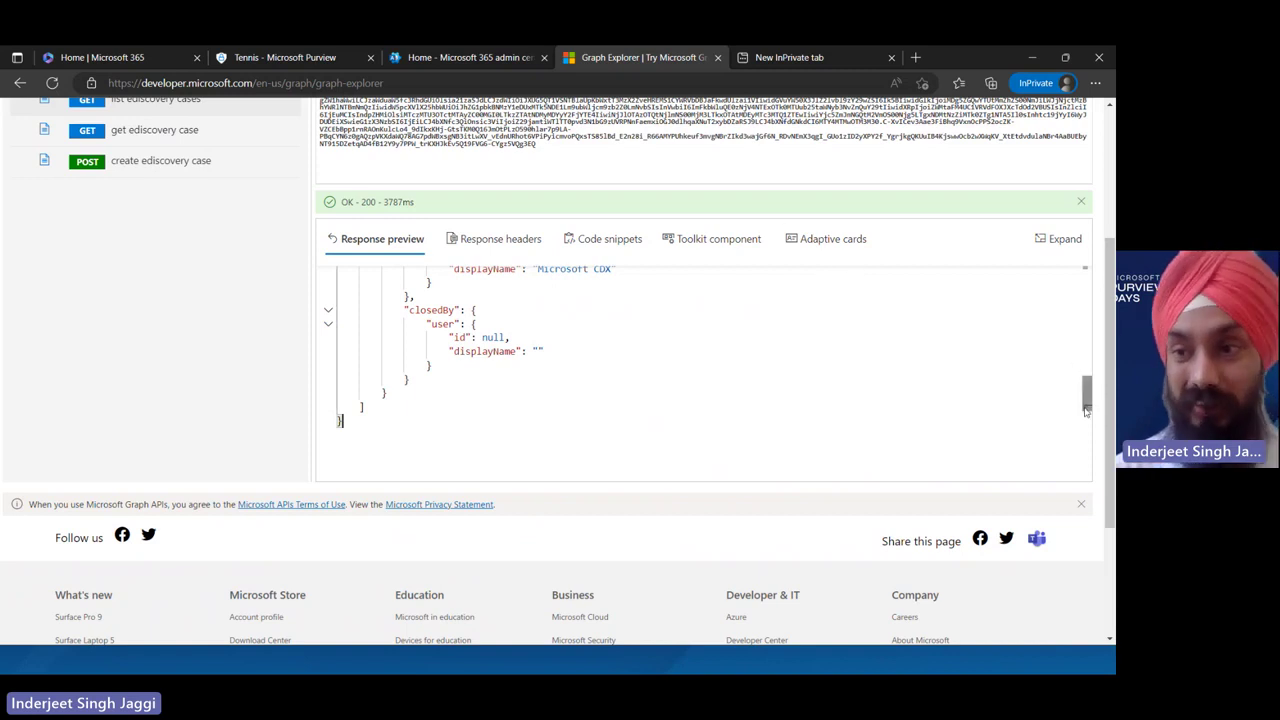
left_click_drag(1086, 404, 1106, 233)
Load the create ediscovery case sample query and show its JSON request body
left_click(171, 300)
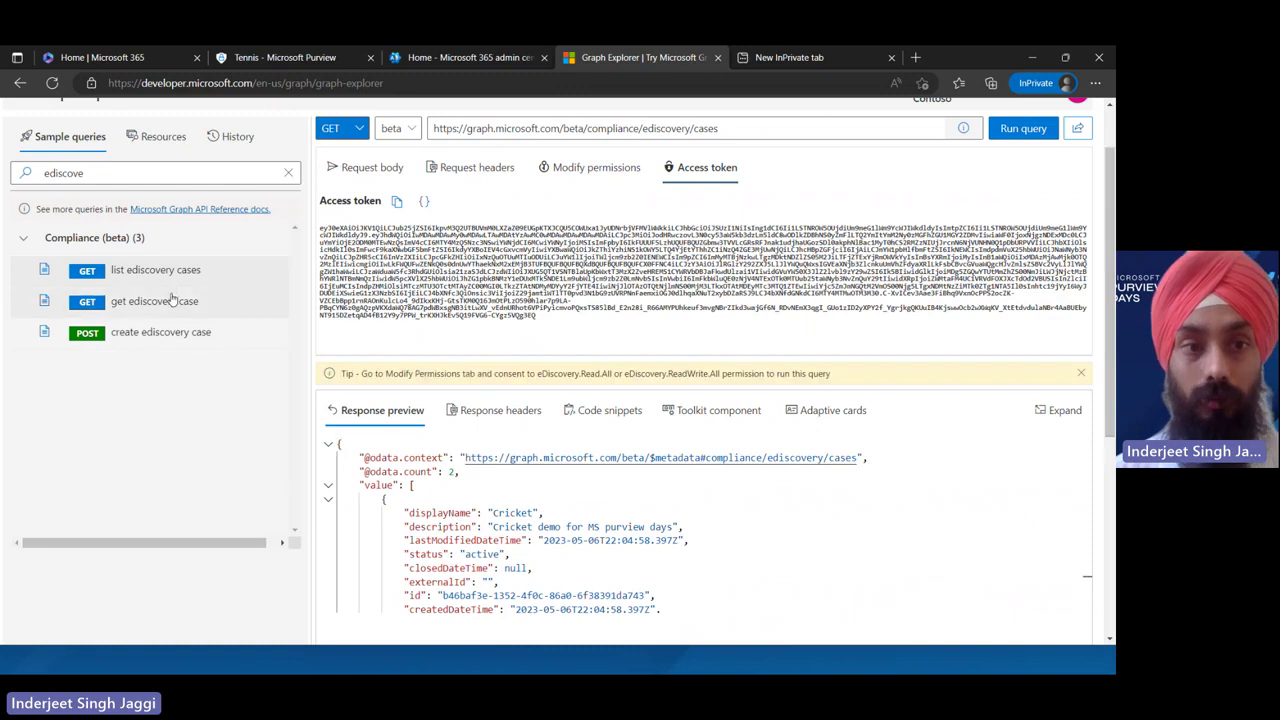
left_click(185, 335)
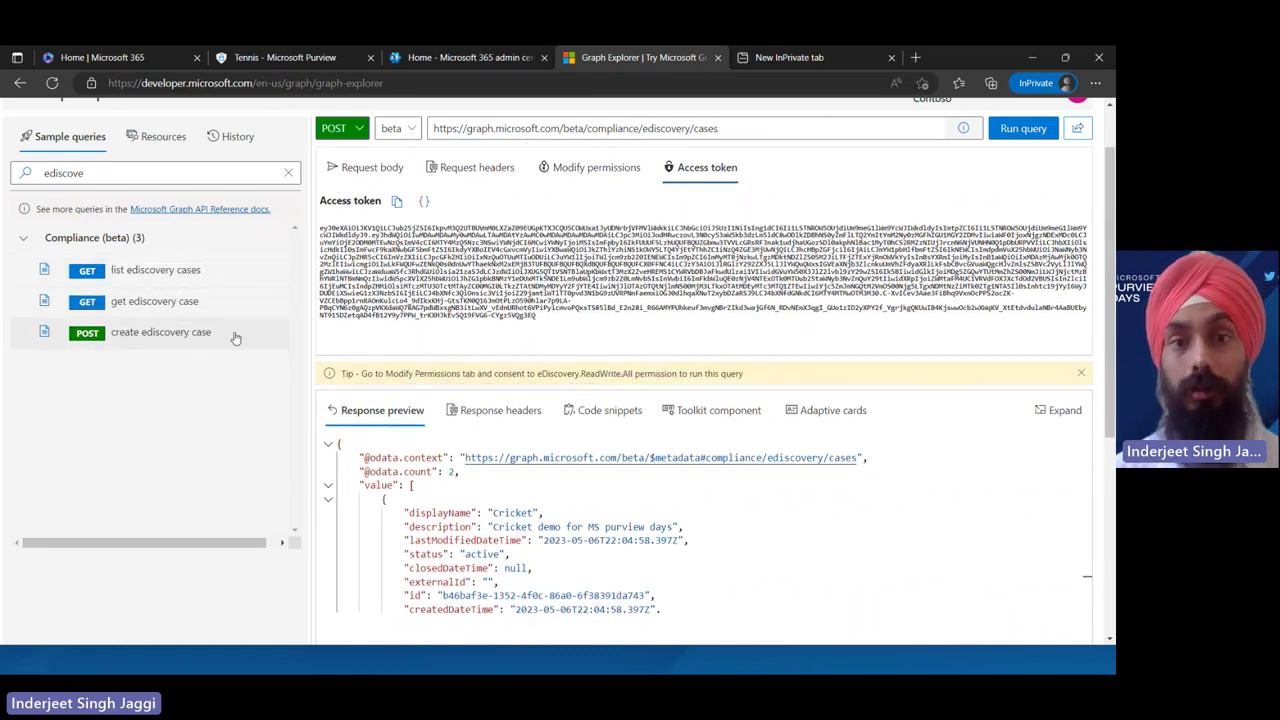
double_click(200, 333)
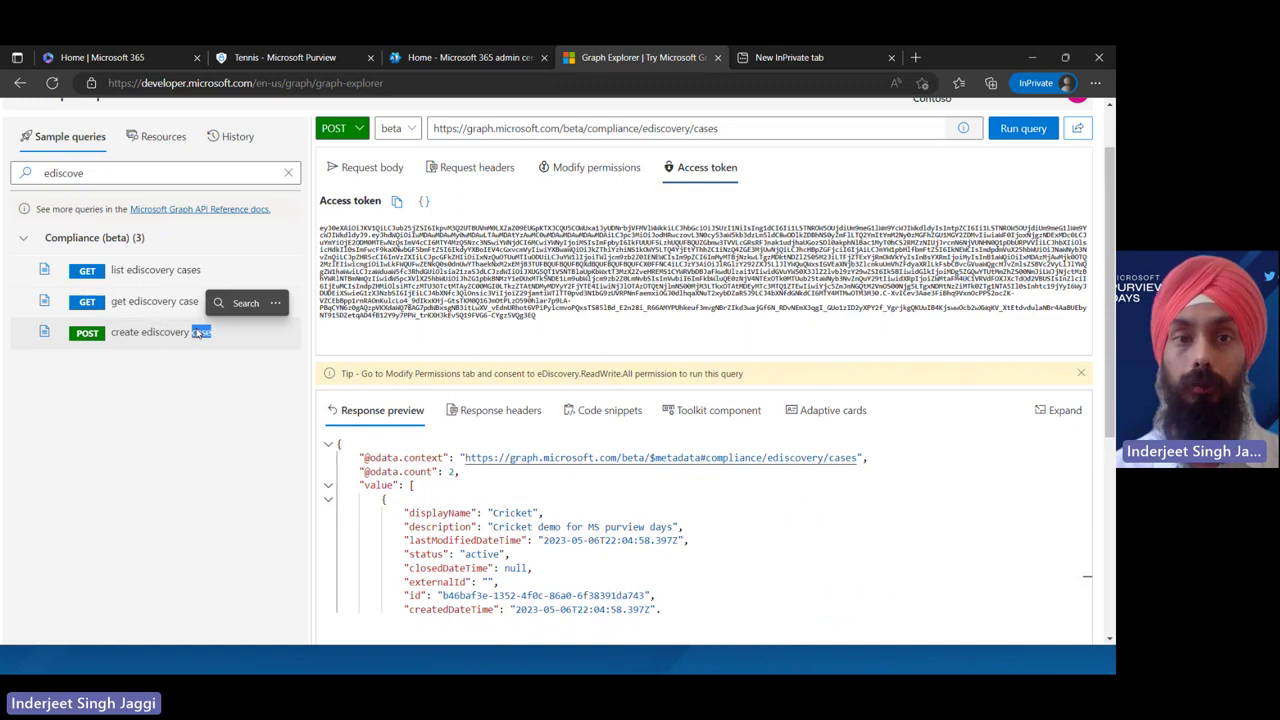
left_click(349, 170)
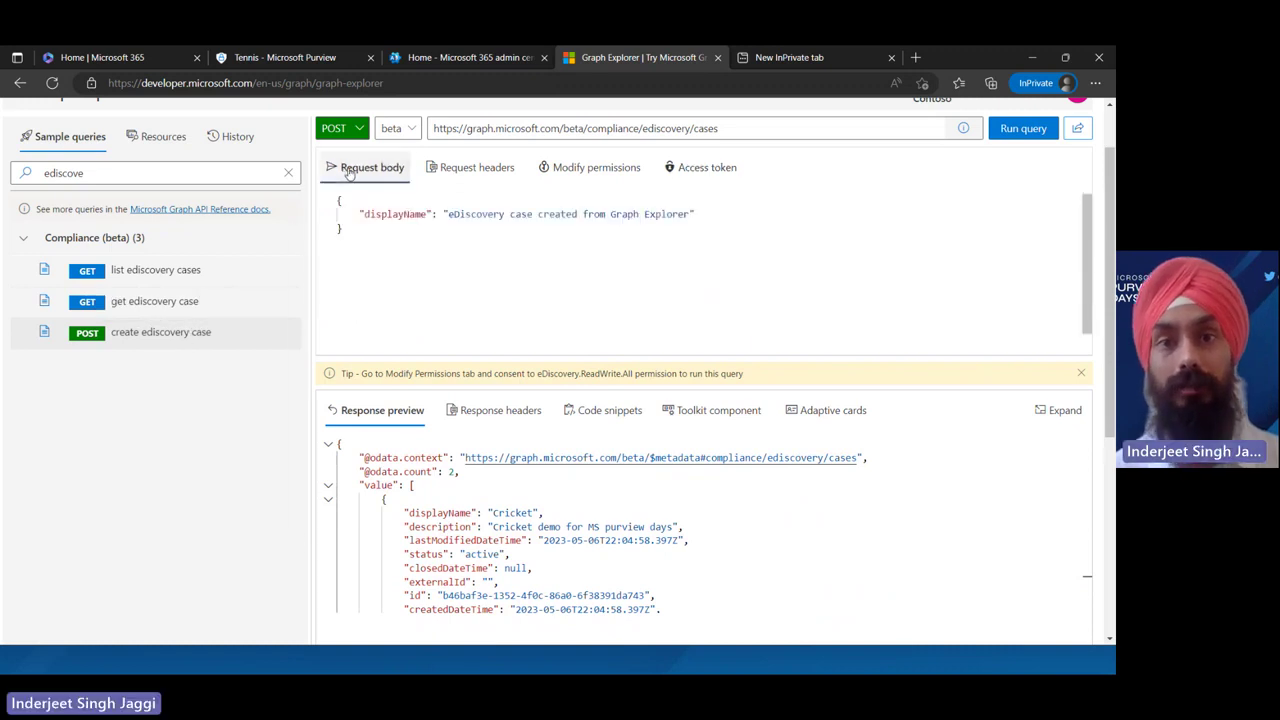
Append 'today for MS pruview' to the case displayName and POST it, getting 201 Created
left_click(449, 214)
key("ctrl+shift+Right")
key("ctrl+shift+Right")
key("Right")
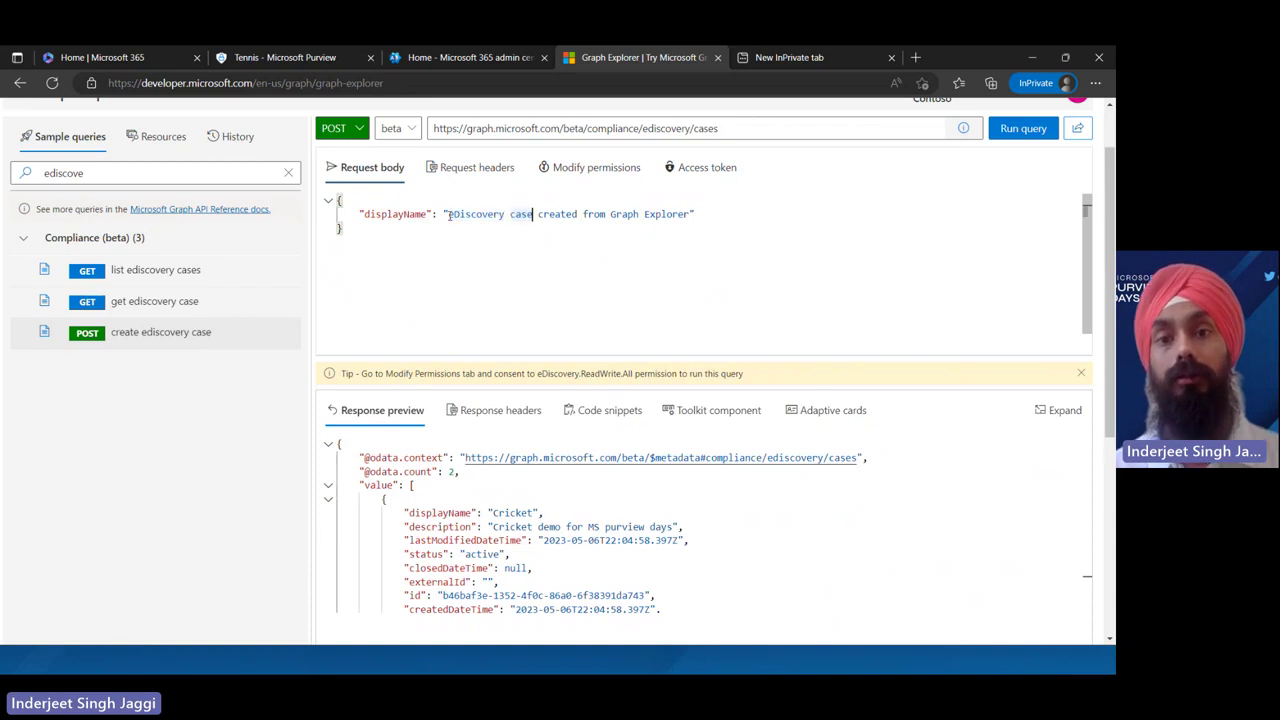
key("Right")
key("ctrl+Right")
key("ctrl+Right")
key("ctrl+Right")
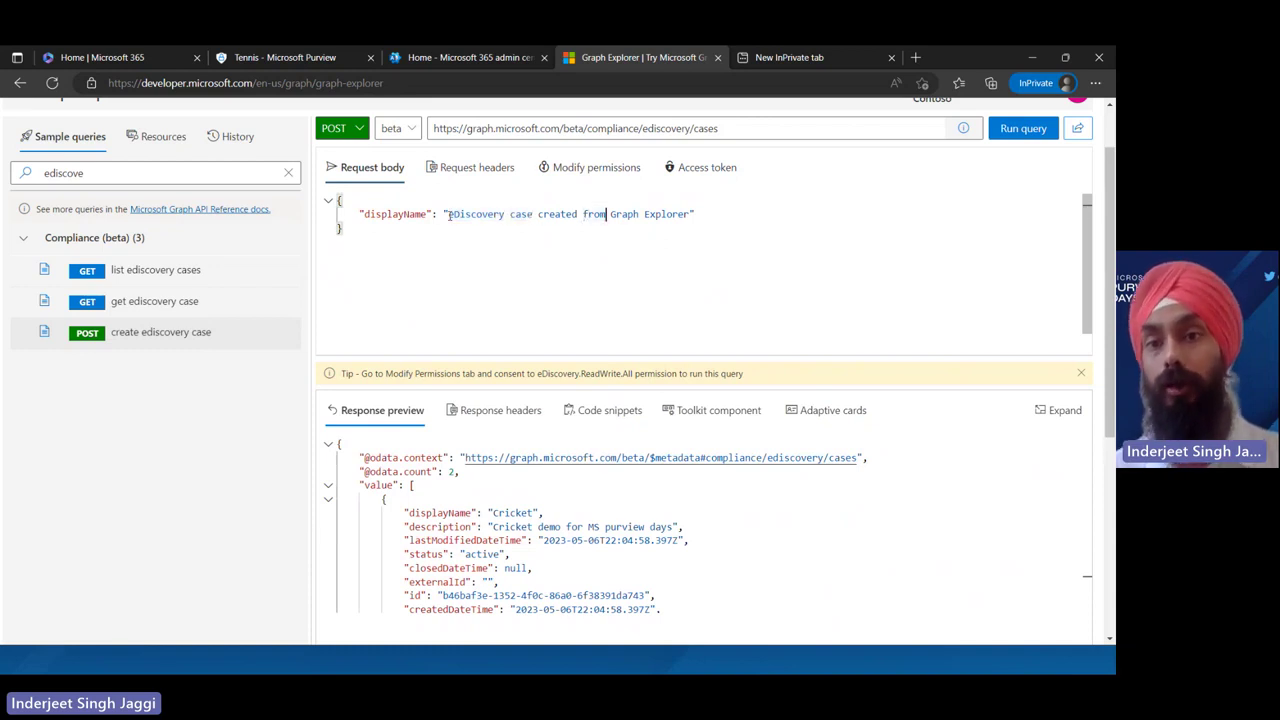
key("ctrl+Right")
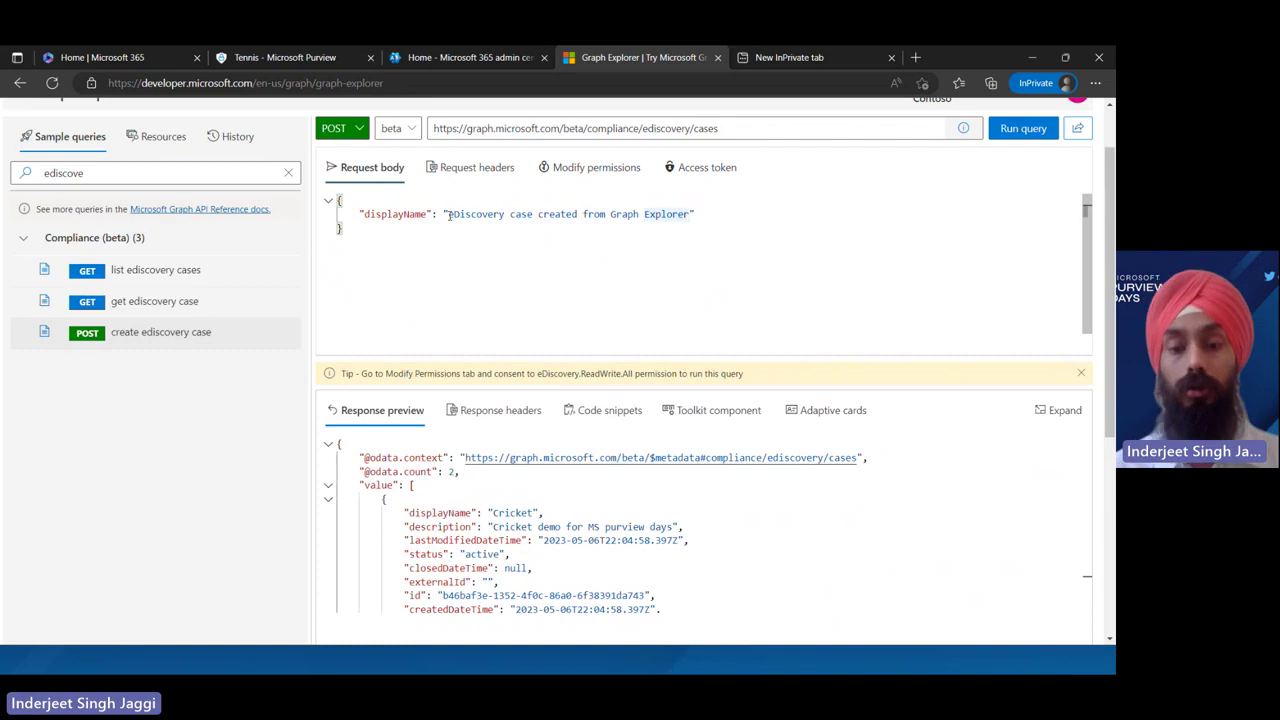
type("today ")
type("for MS pru")
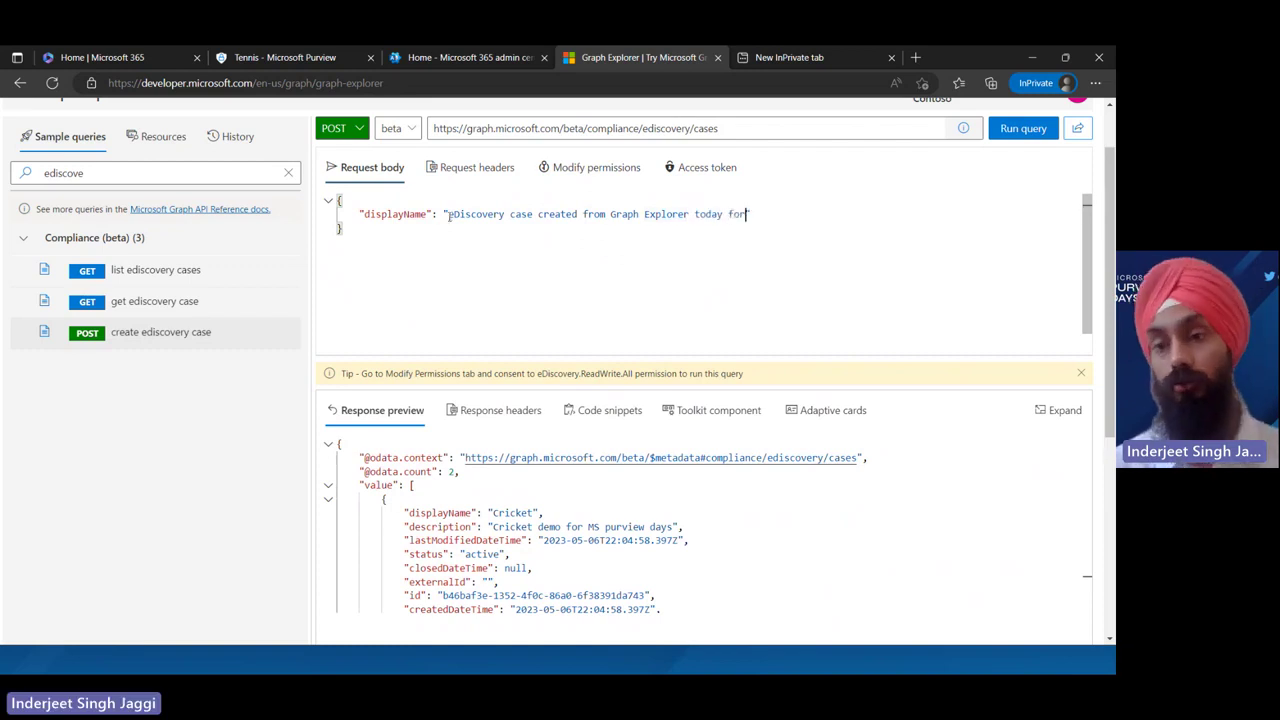
type("view")
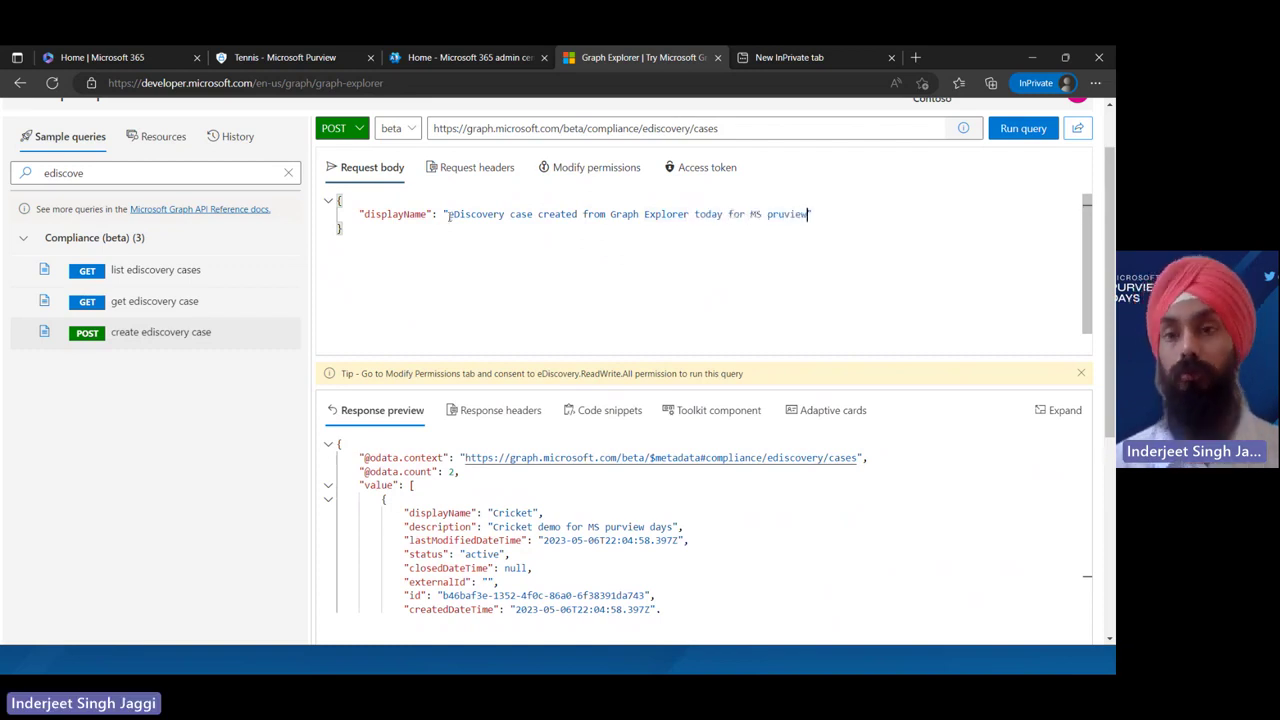
left_click(1030, 129)
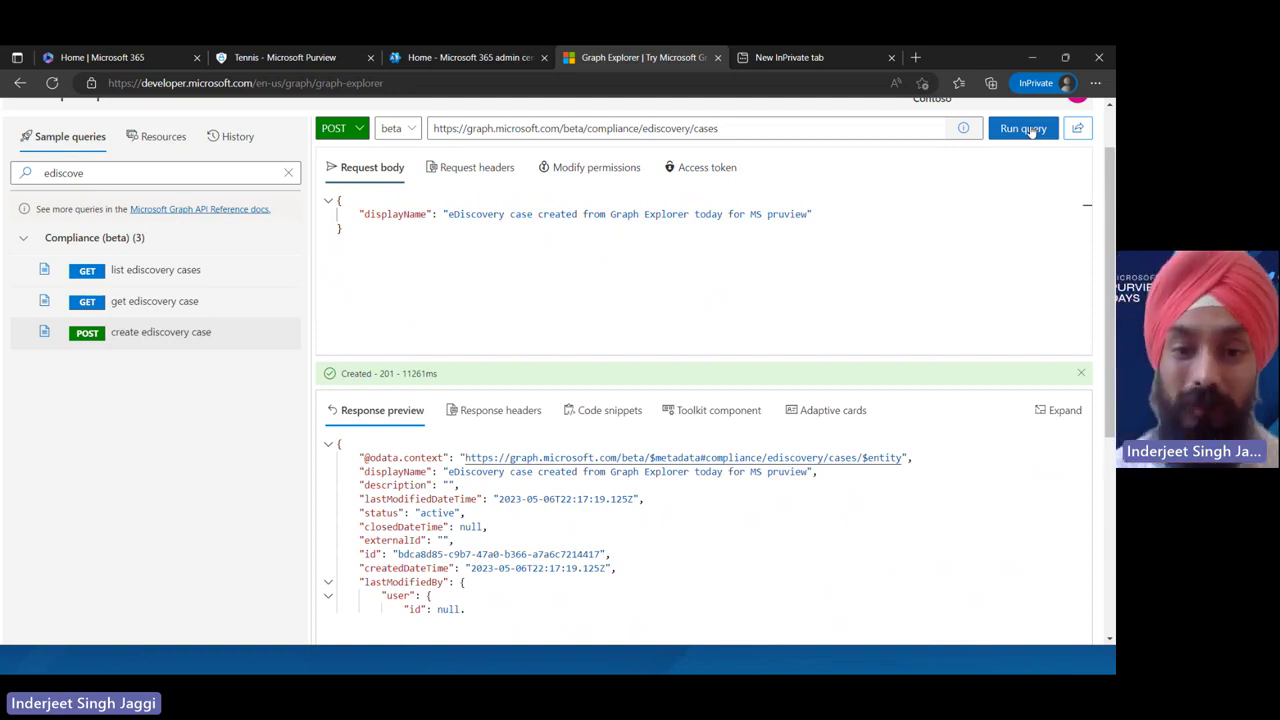
Open Purview's eDiscovery (Premium) Cases list, showing 3 active cases including the Graph Explorer one
left_click(477, 60)
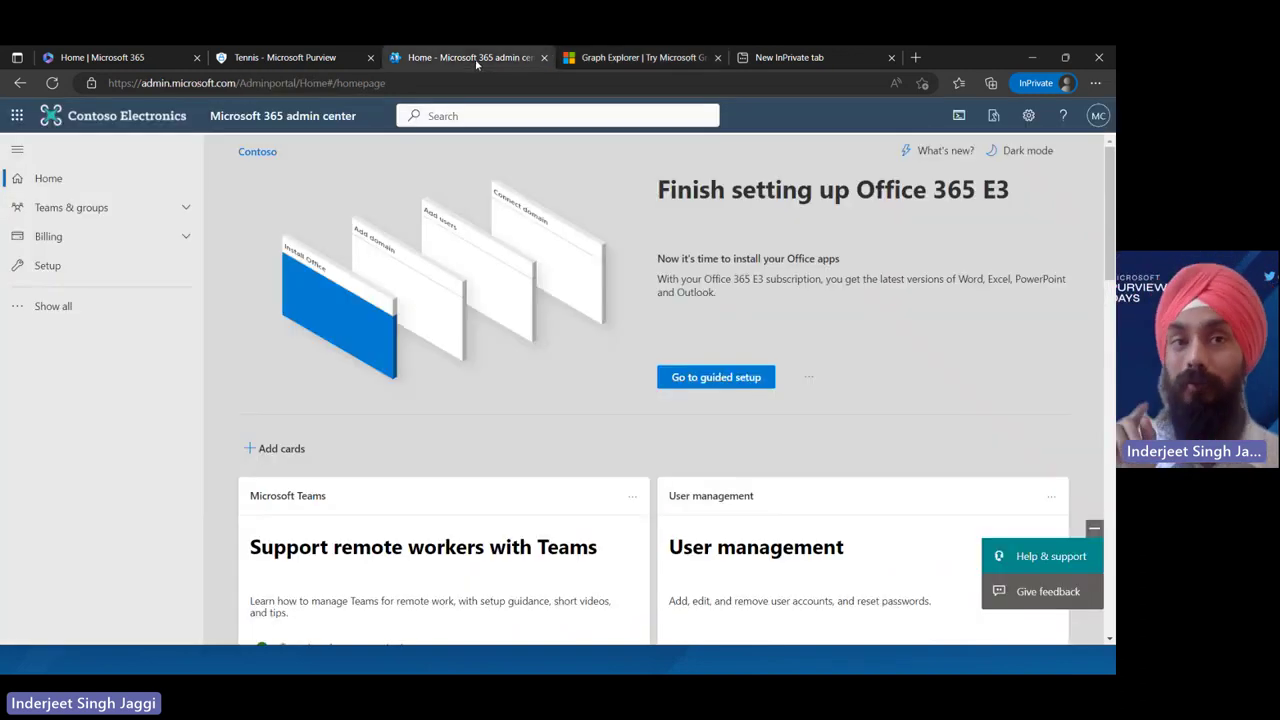
left_click(270, 57)
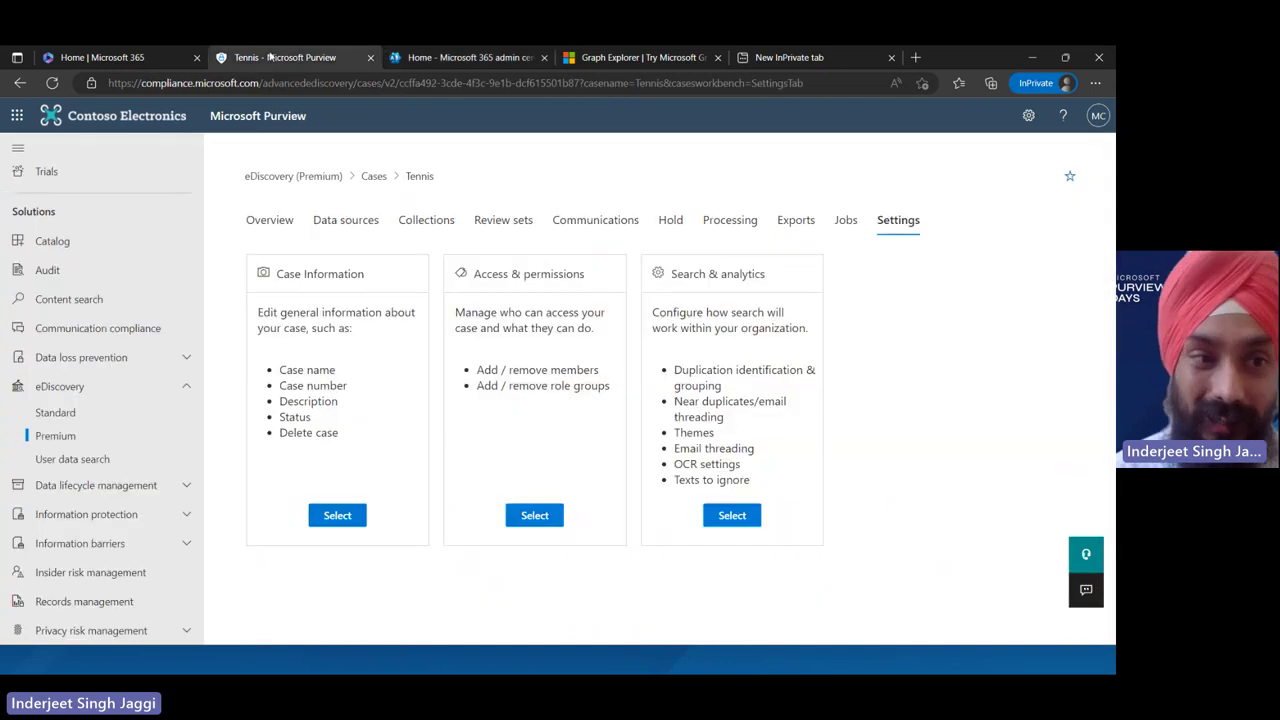
left_click(130, 436)
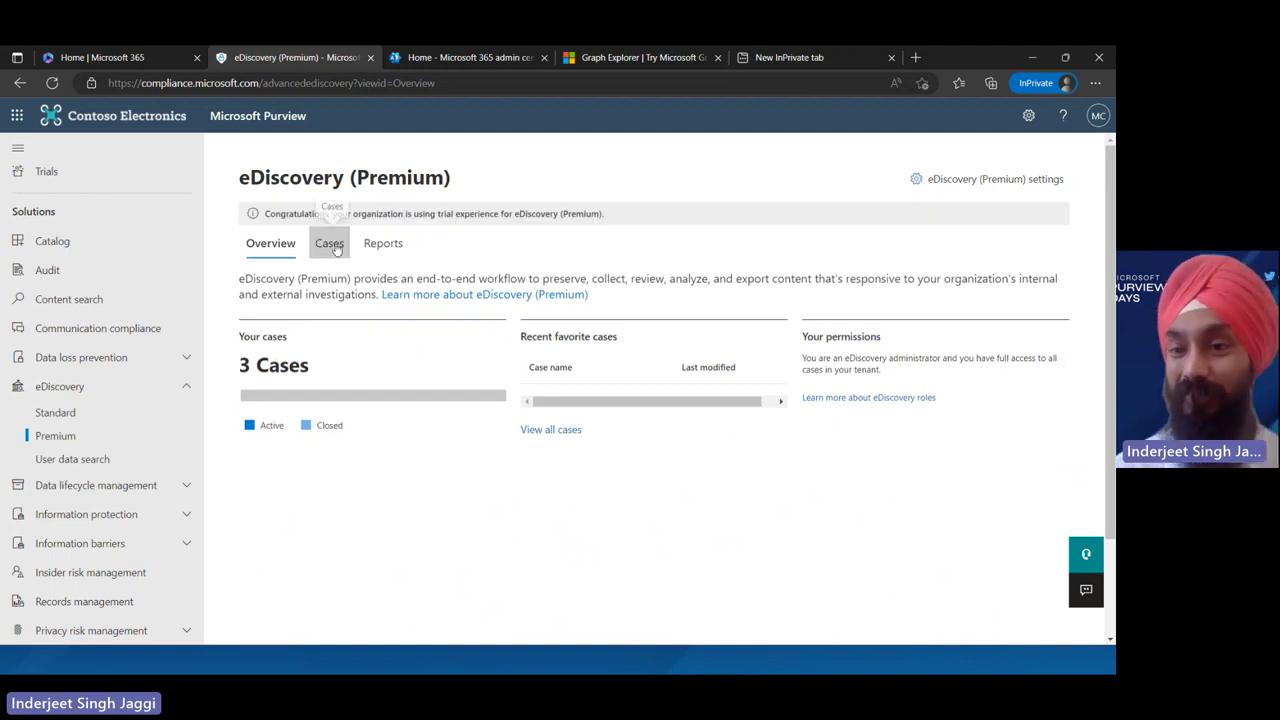
left_click(336, 249)
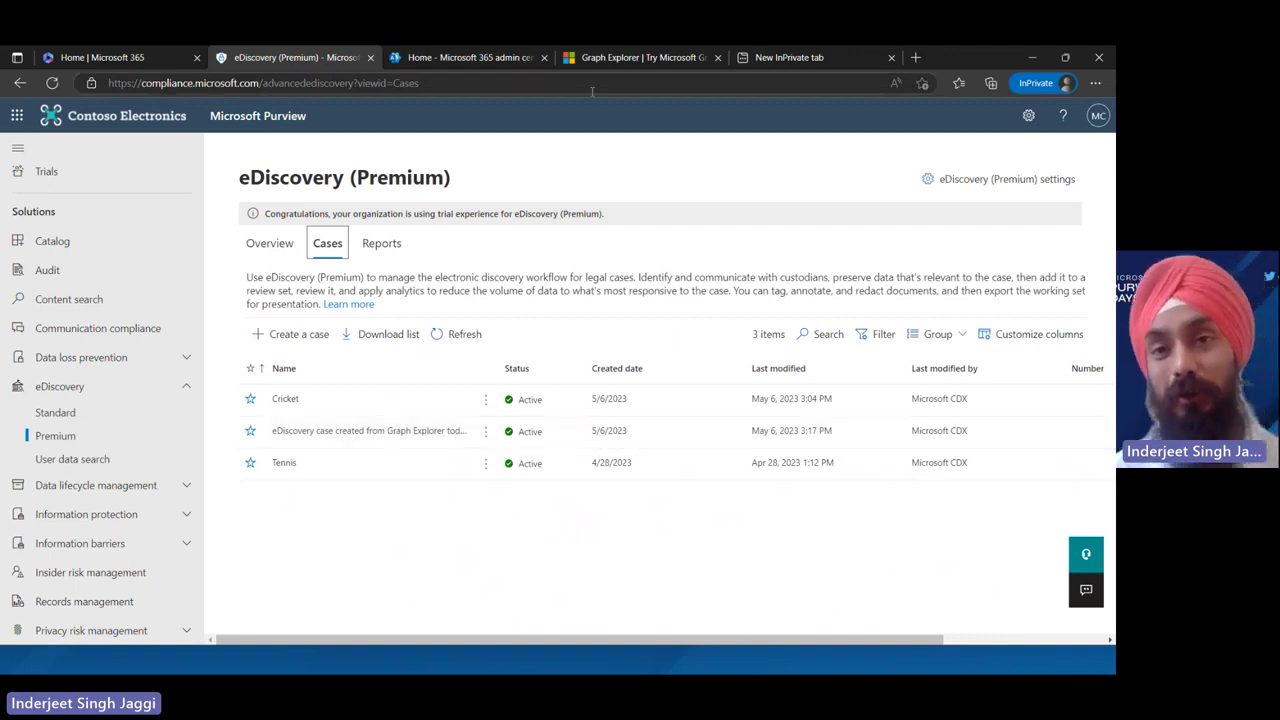
left_click(652, 58)
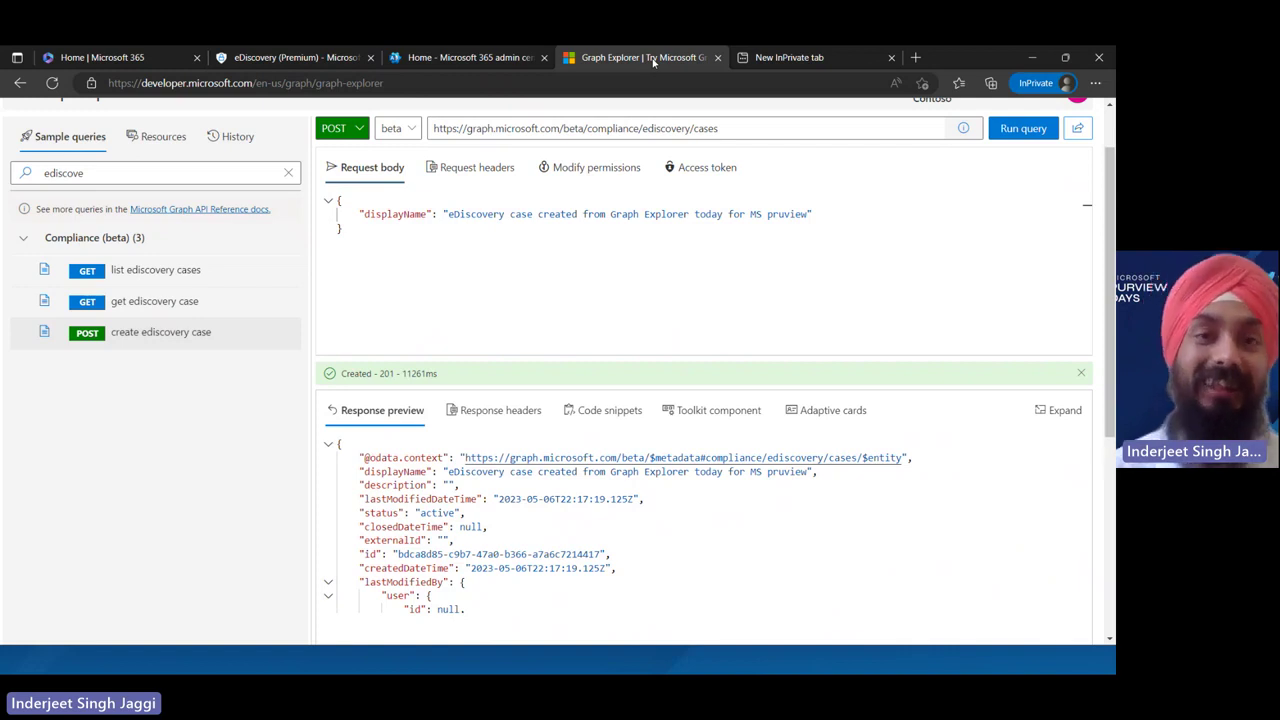
left_click(506, 62)
left_click(339, 72)
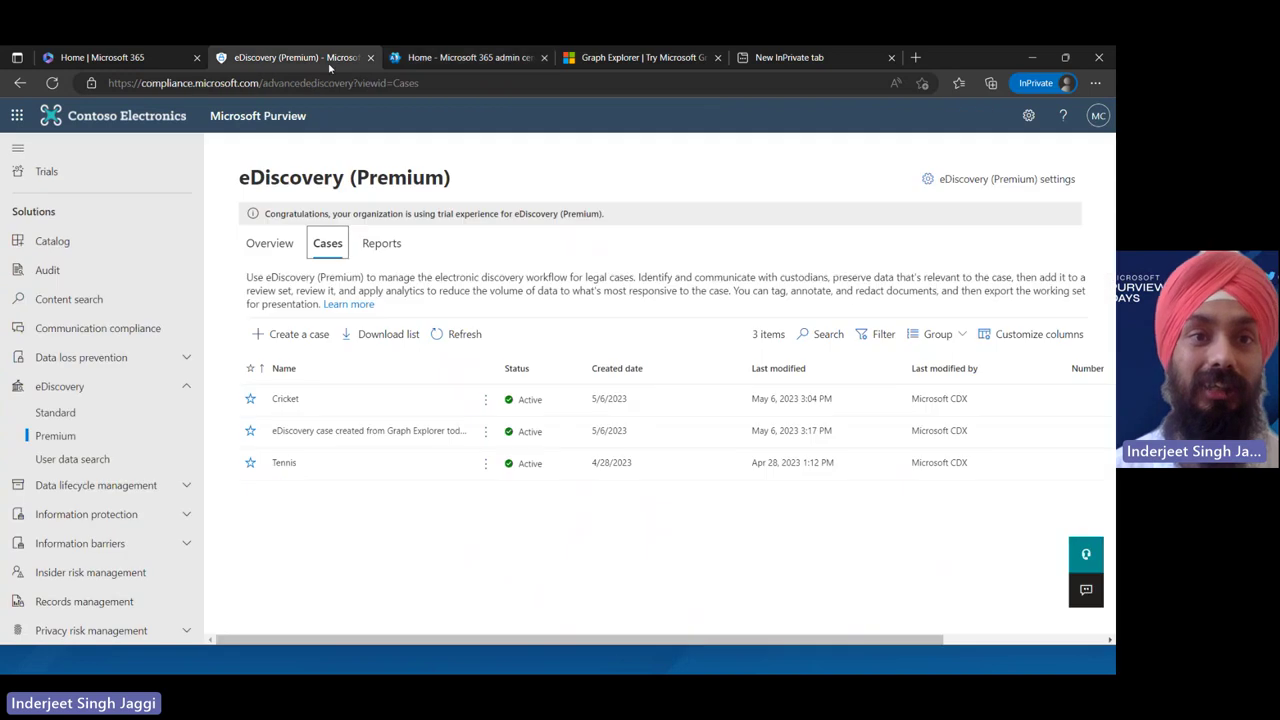
Return to the PowerPoint slide show and advance to the Resources slide
key("alt+Tab")
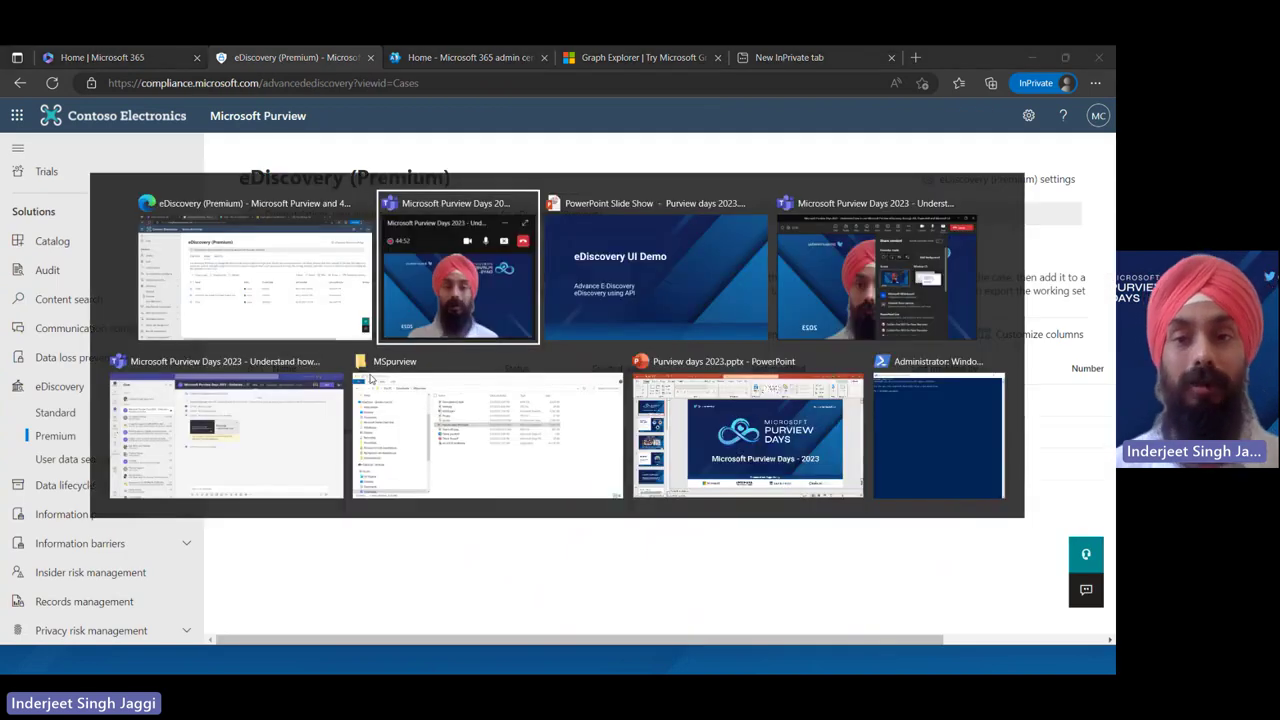
key("alt+Tab")
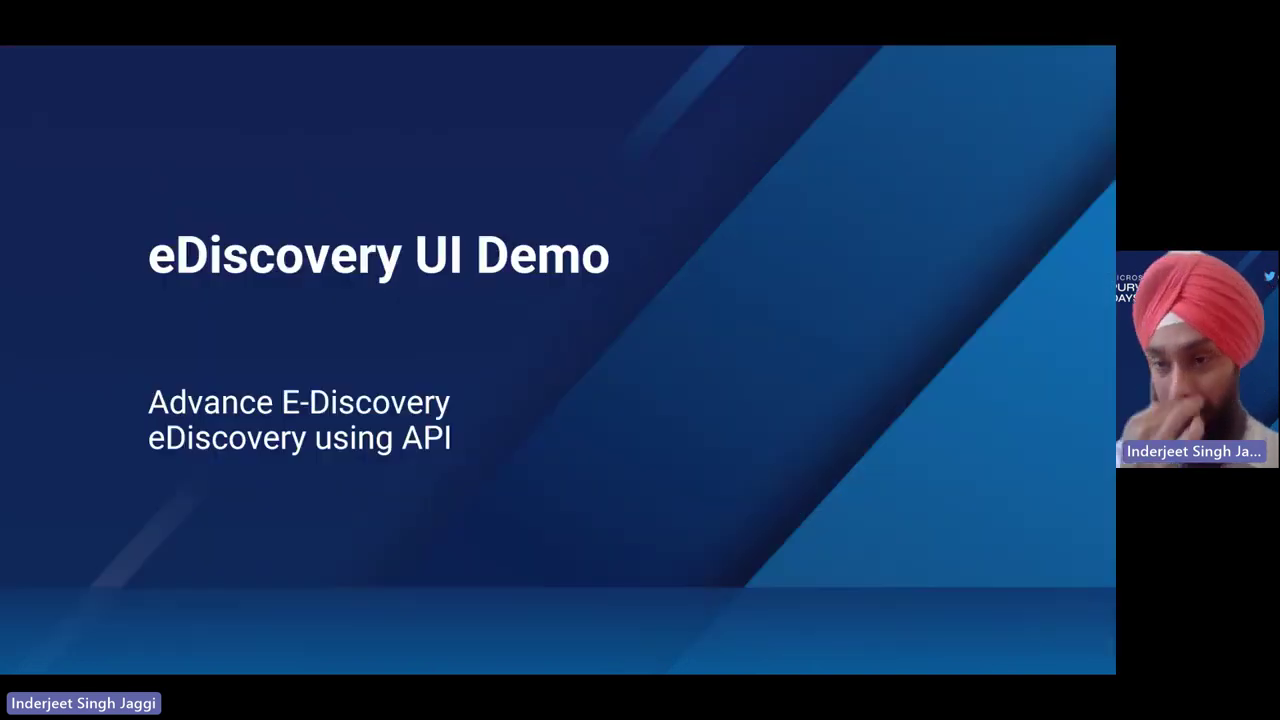
key("Right")
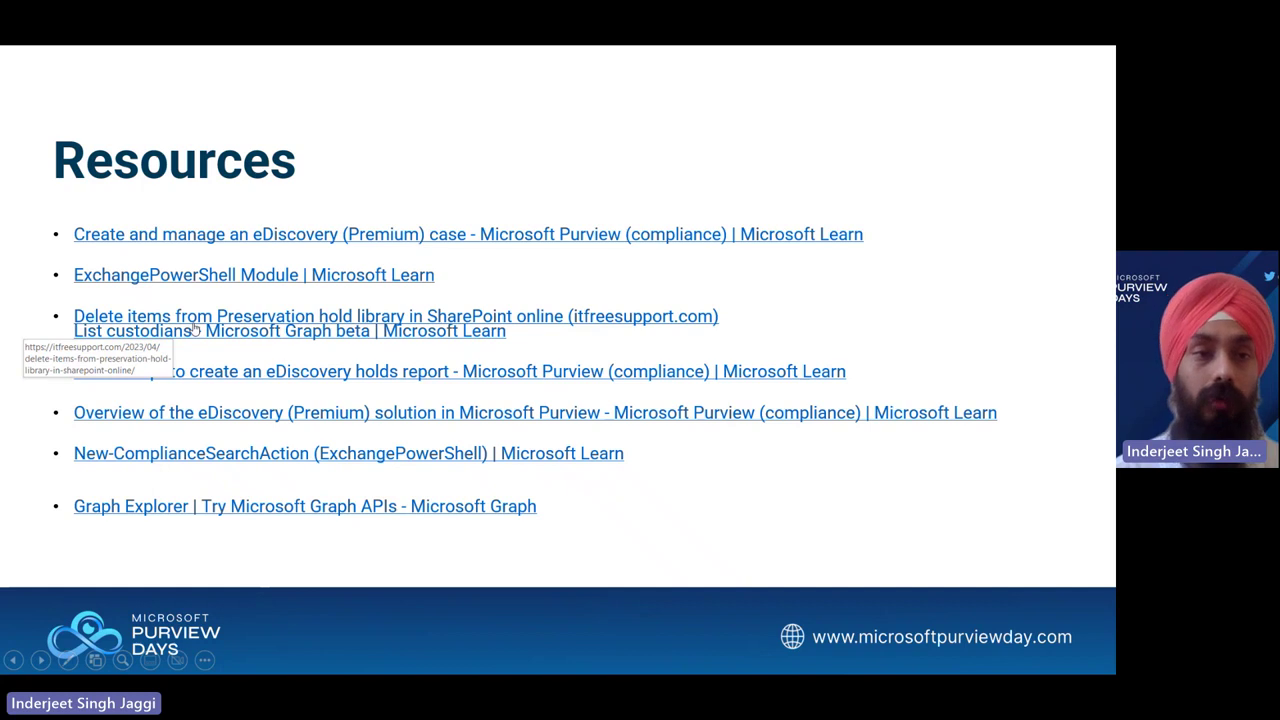
Open the Preservation hold library blog post from the Resources slide and read its introduction
left_click(193, 322)
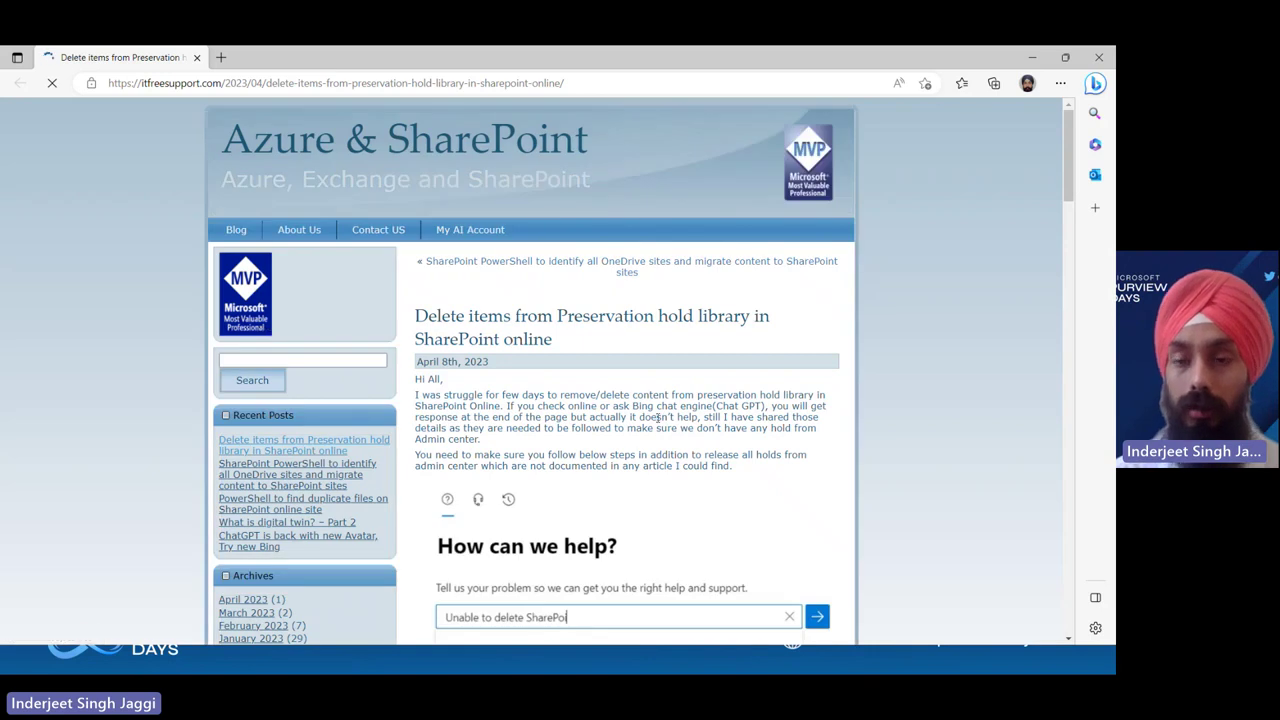
double_click(657, 417)
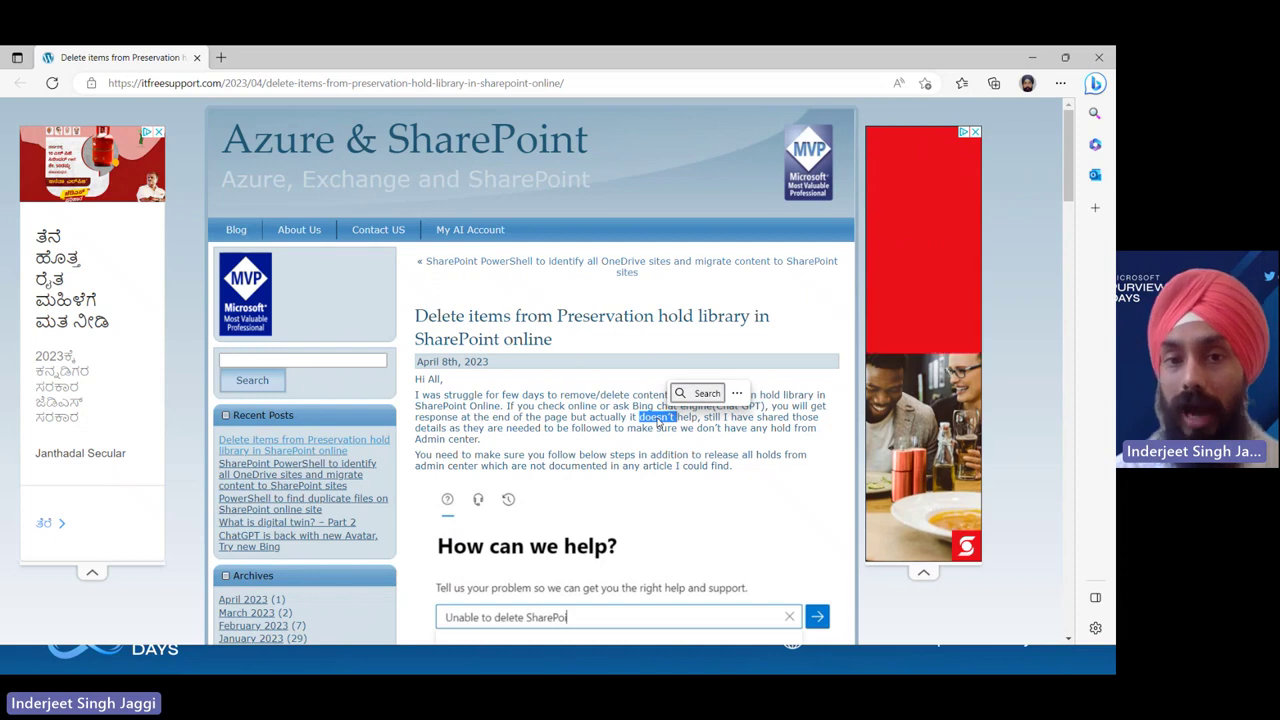
scroll(579, 428, "down", 4)
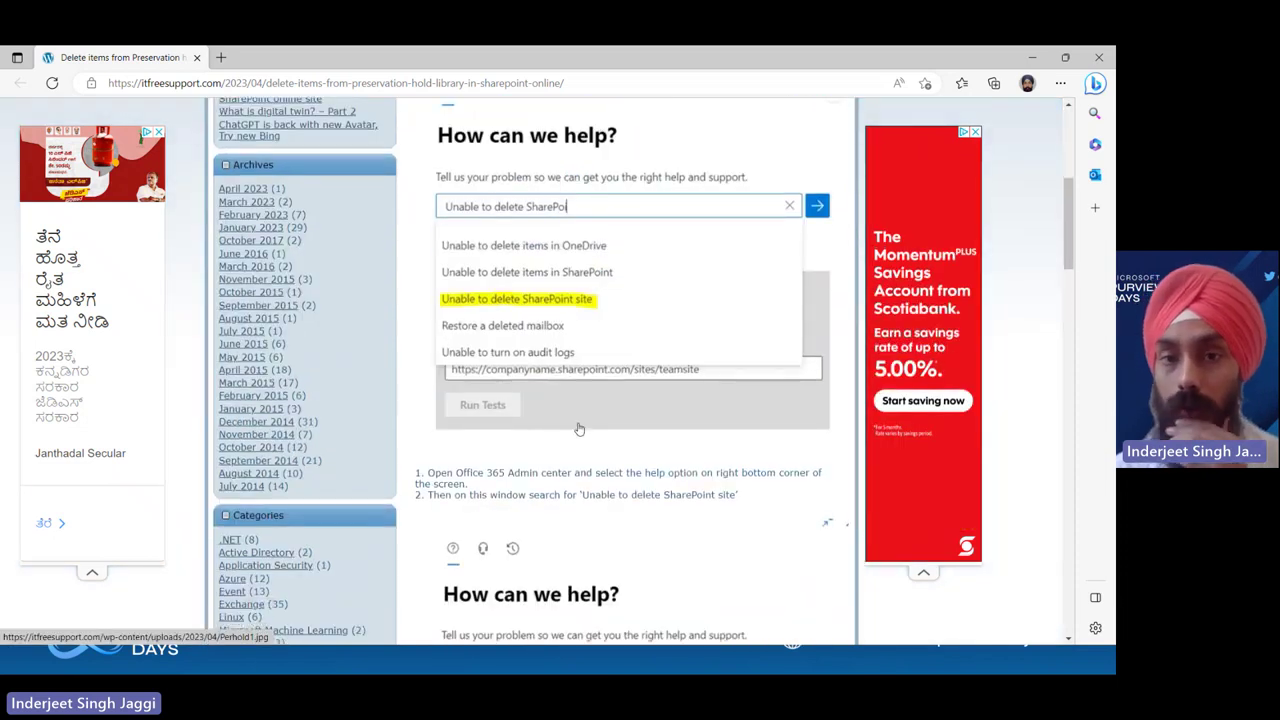
scroll(578, 428, "down", 3)
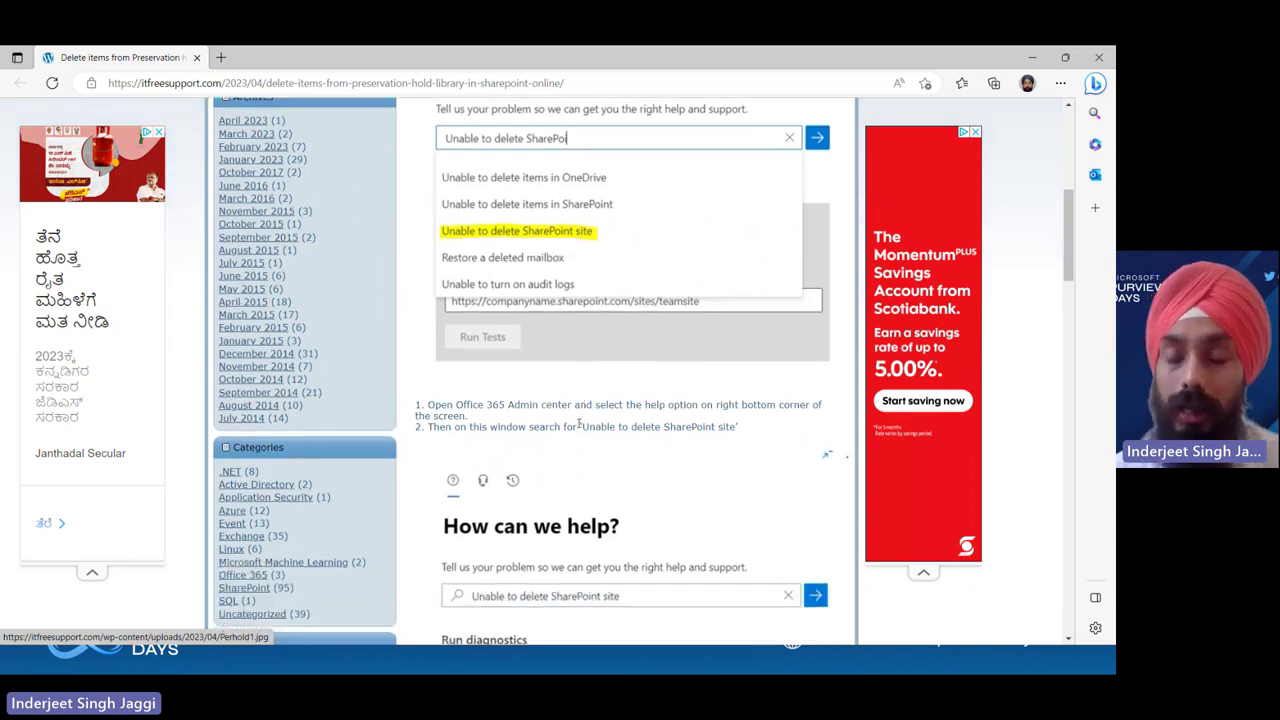
scroll(578, 425, "up", 2)
scroll(578, 423, "up", 1)
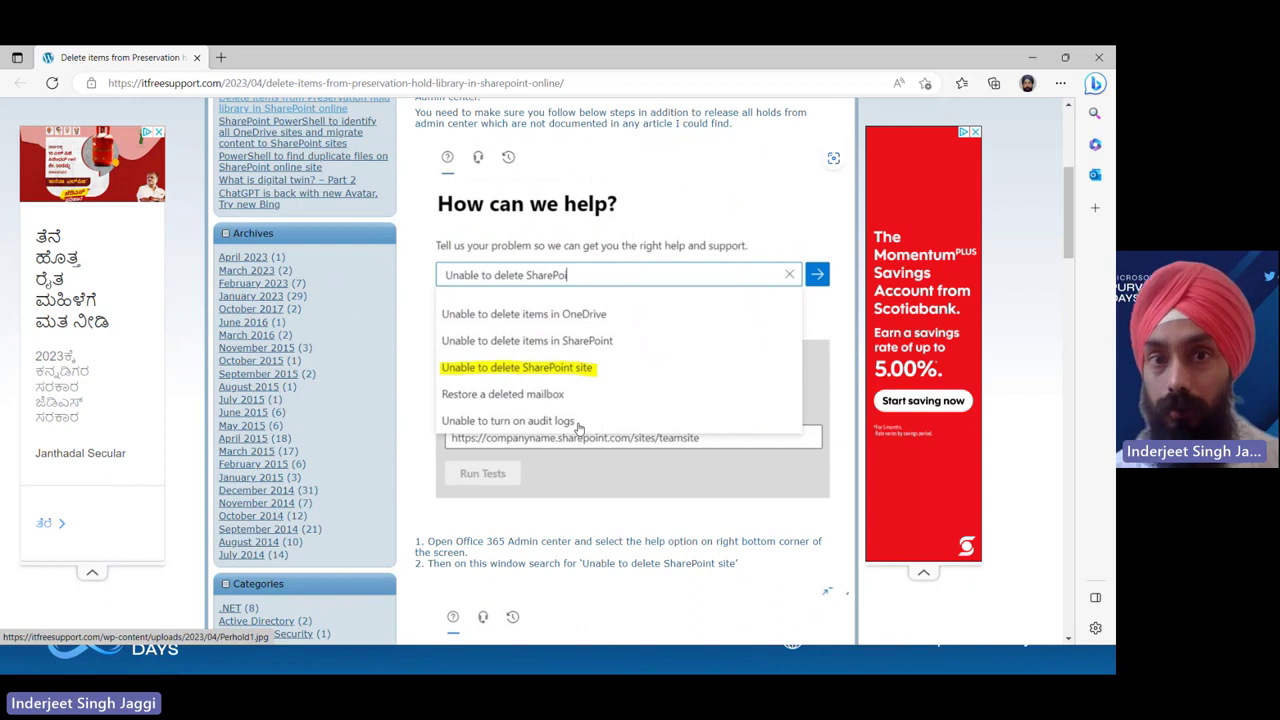
Scroll through the post's steps for deleting library items, then go back to the slide show
scroll(578, 428, "down", 1)
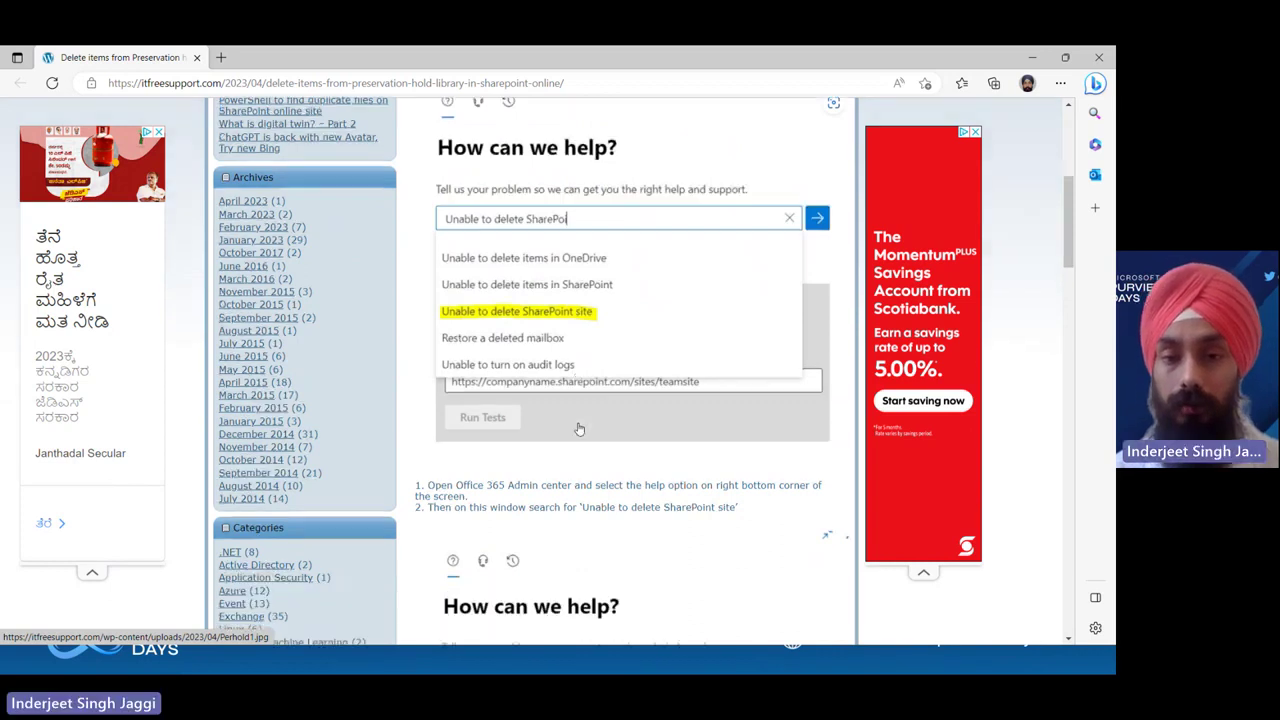
scroll(578, 424, "down", 3)
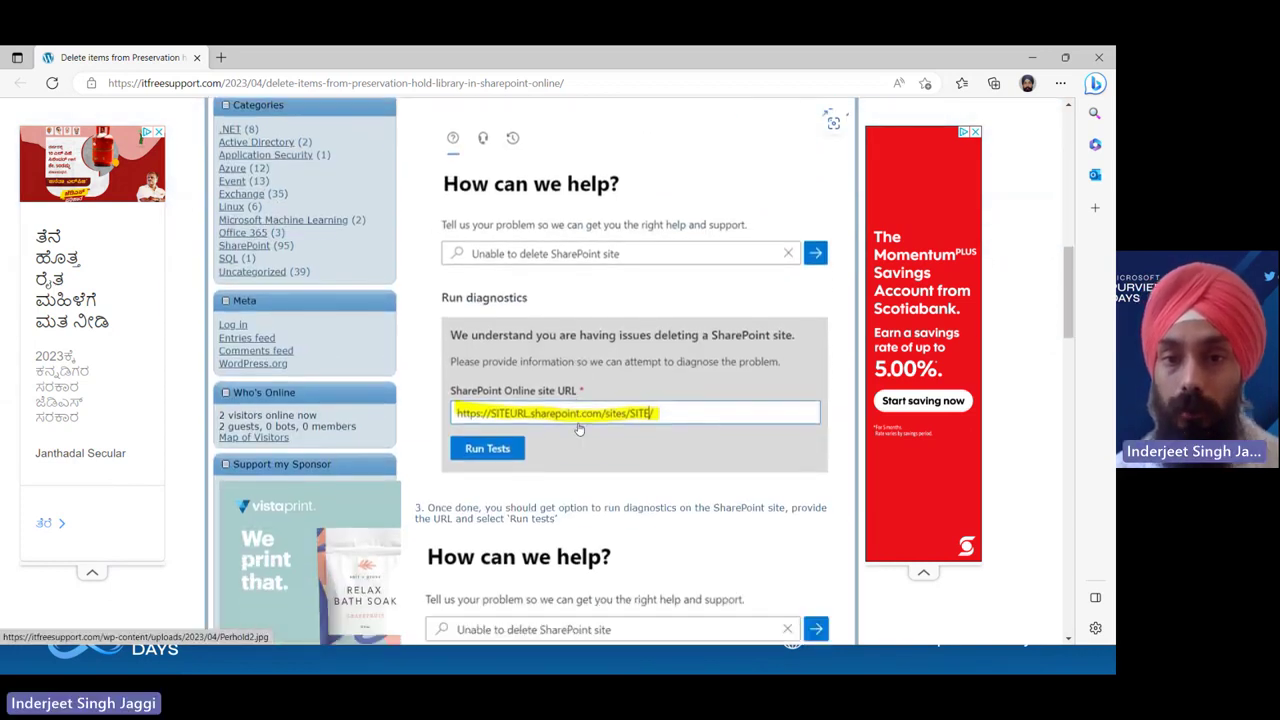
scroll(578, 428, "down", 3)
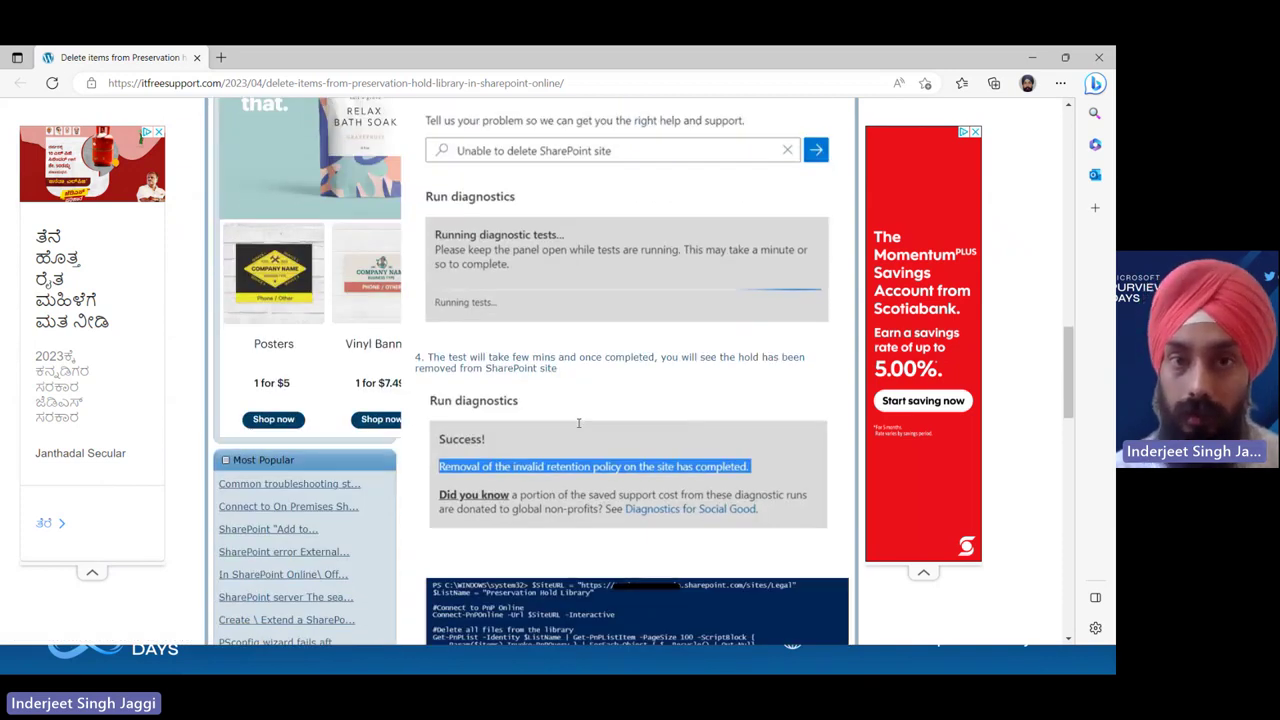
scroll(578, 424, "down", 3)
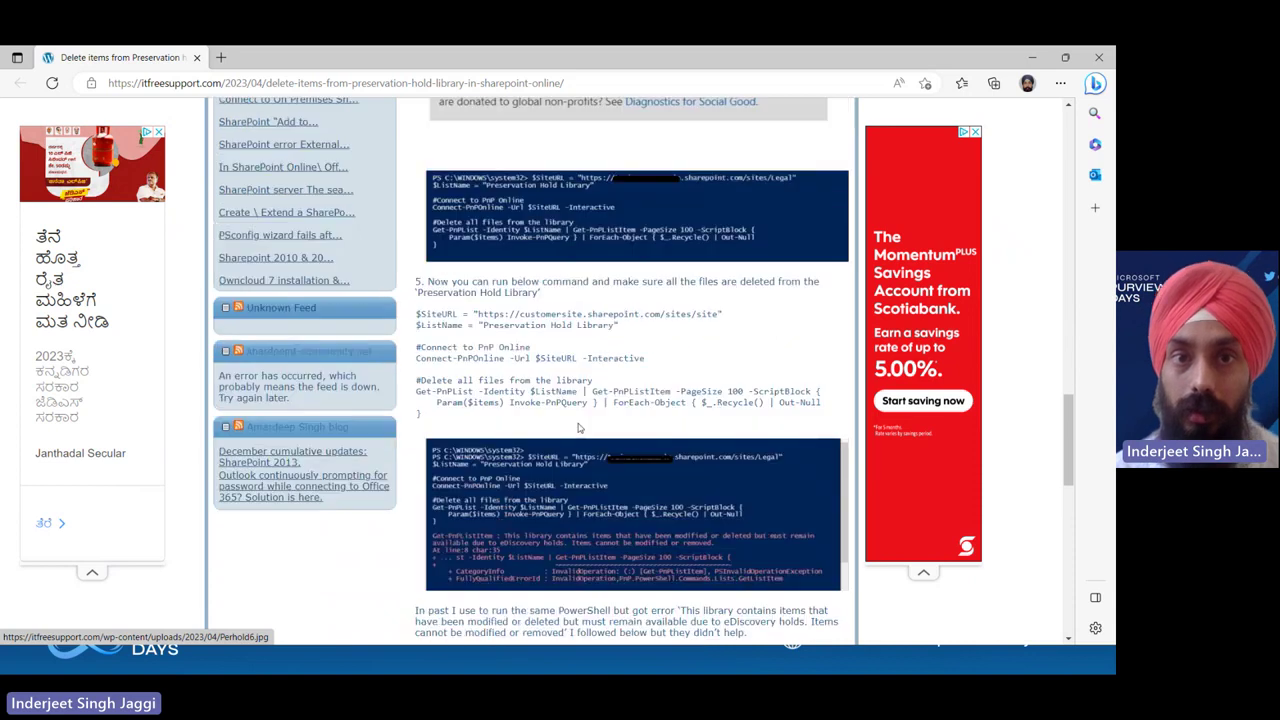
scroll(578, 428, "up", 2)
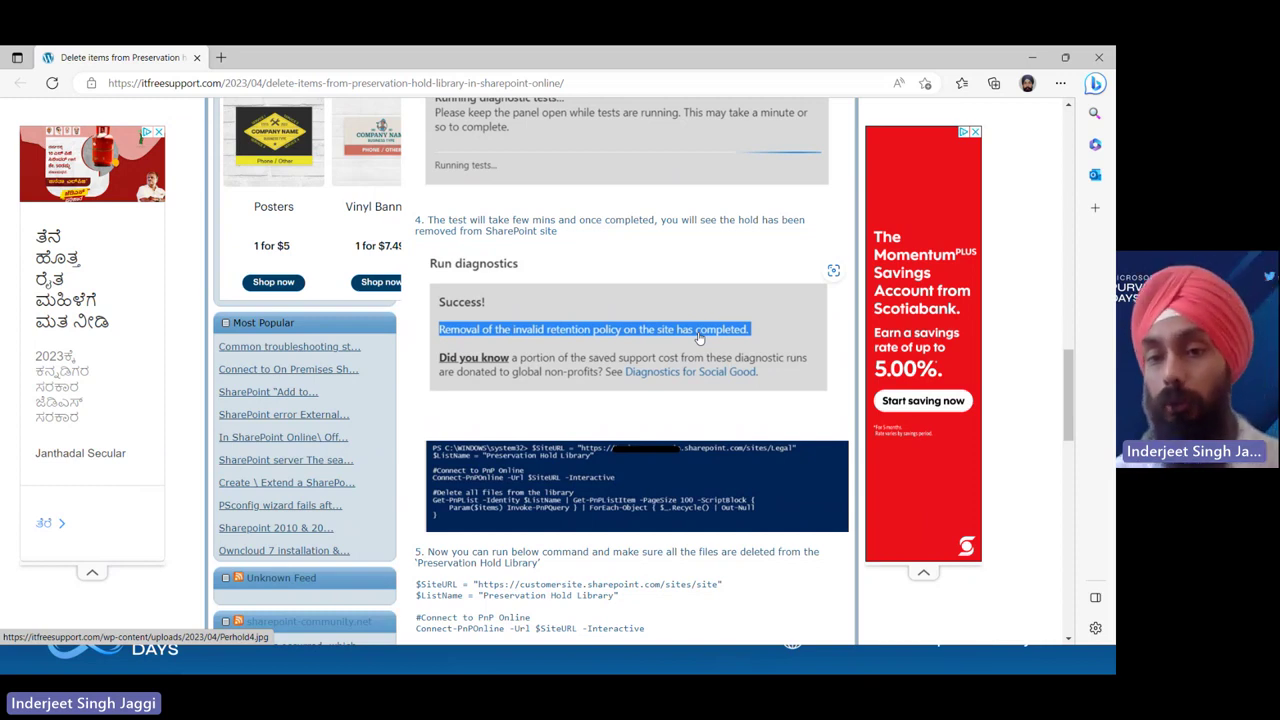
scroll(698, 338, "down", 4)
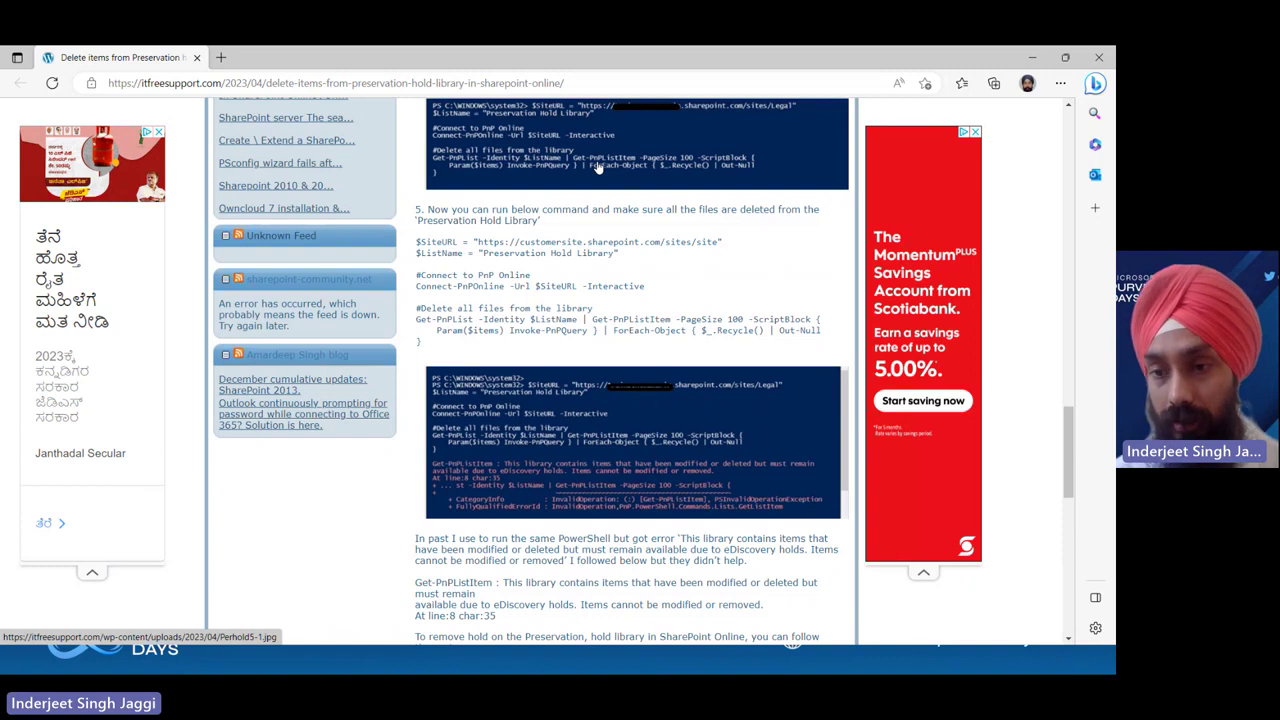
key("alt+Tab")
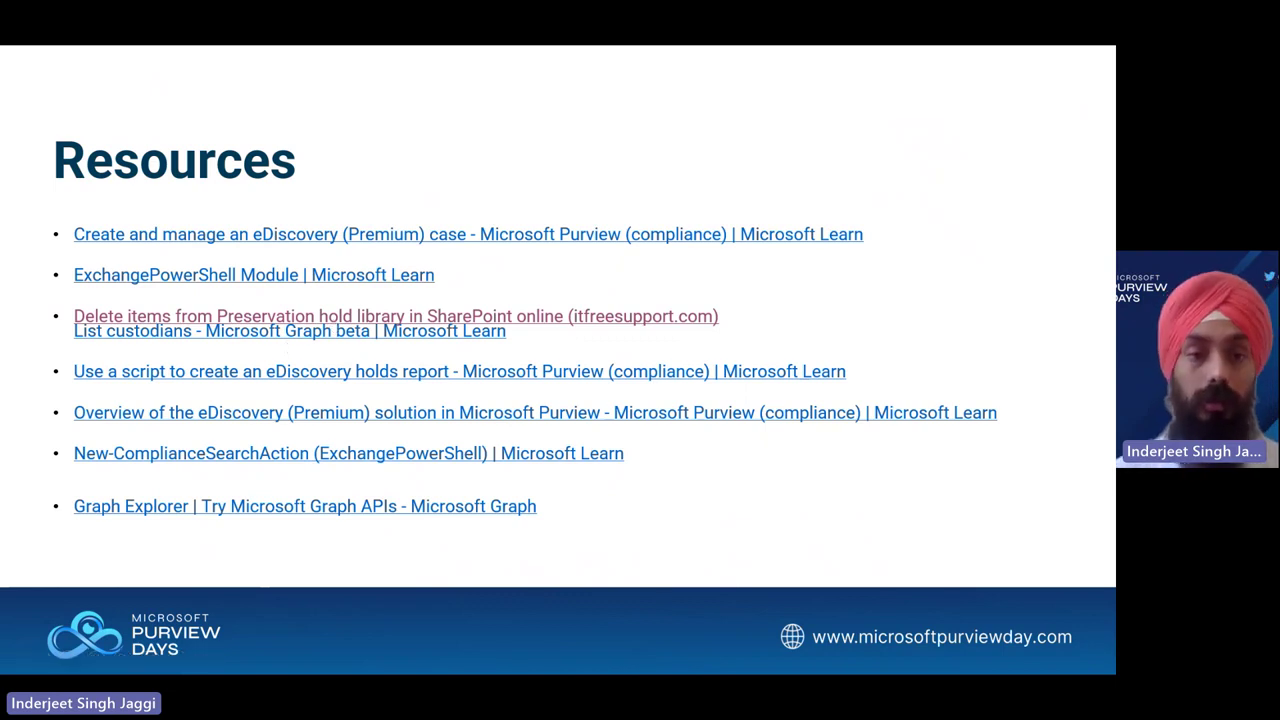
Advance past the Thank You and Next Session slides to the end-of-show screen
key("Right")
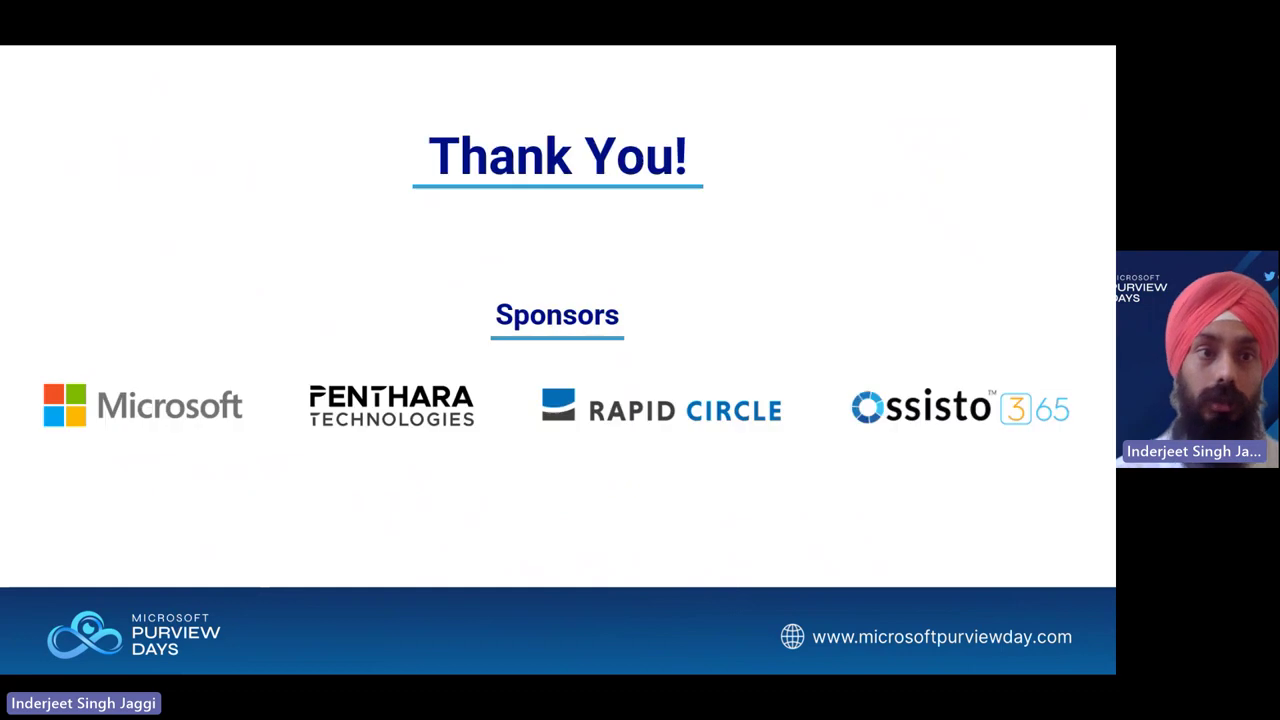
key("Right")
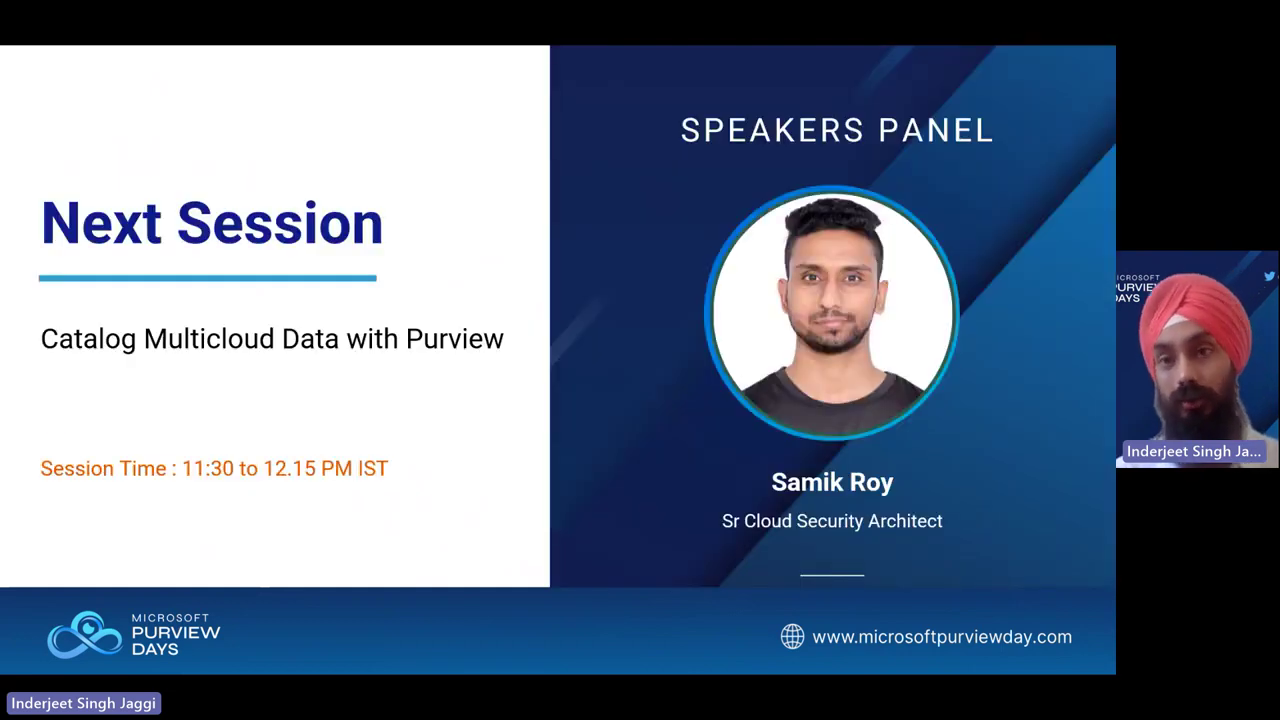
key("Right")
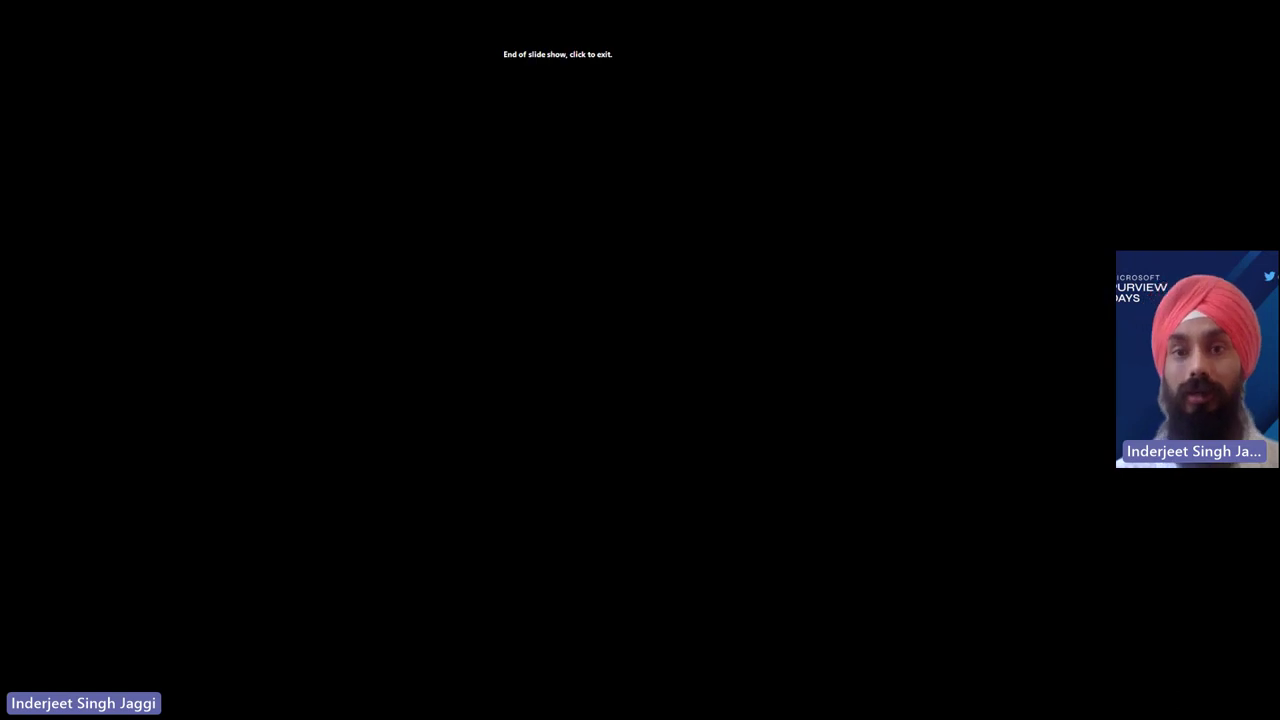